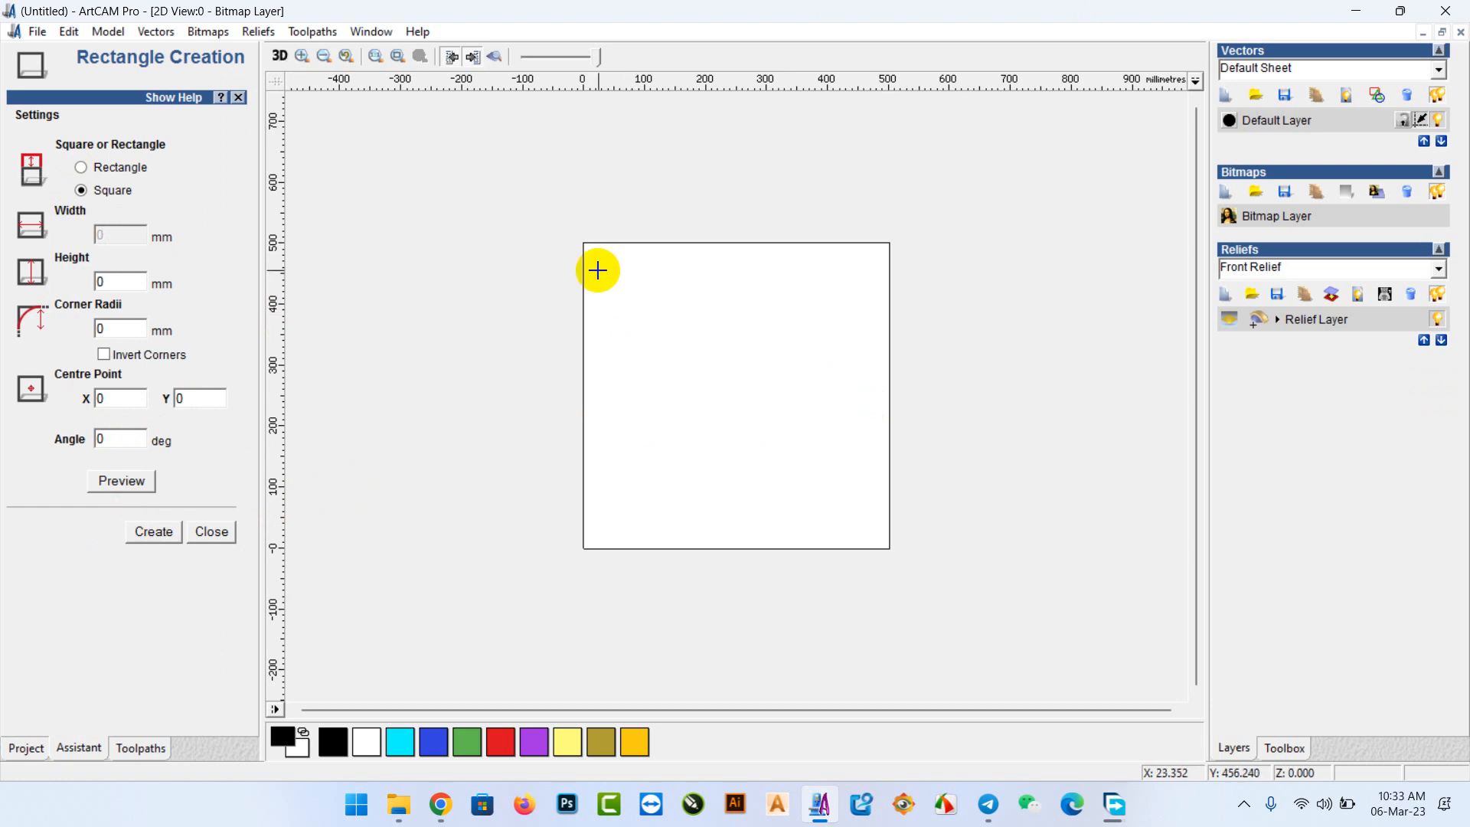
Create a 450 mm square vector and centre it in the 500 mm model area.
left_click_drag(592, 260, 817, 529)
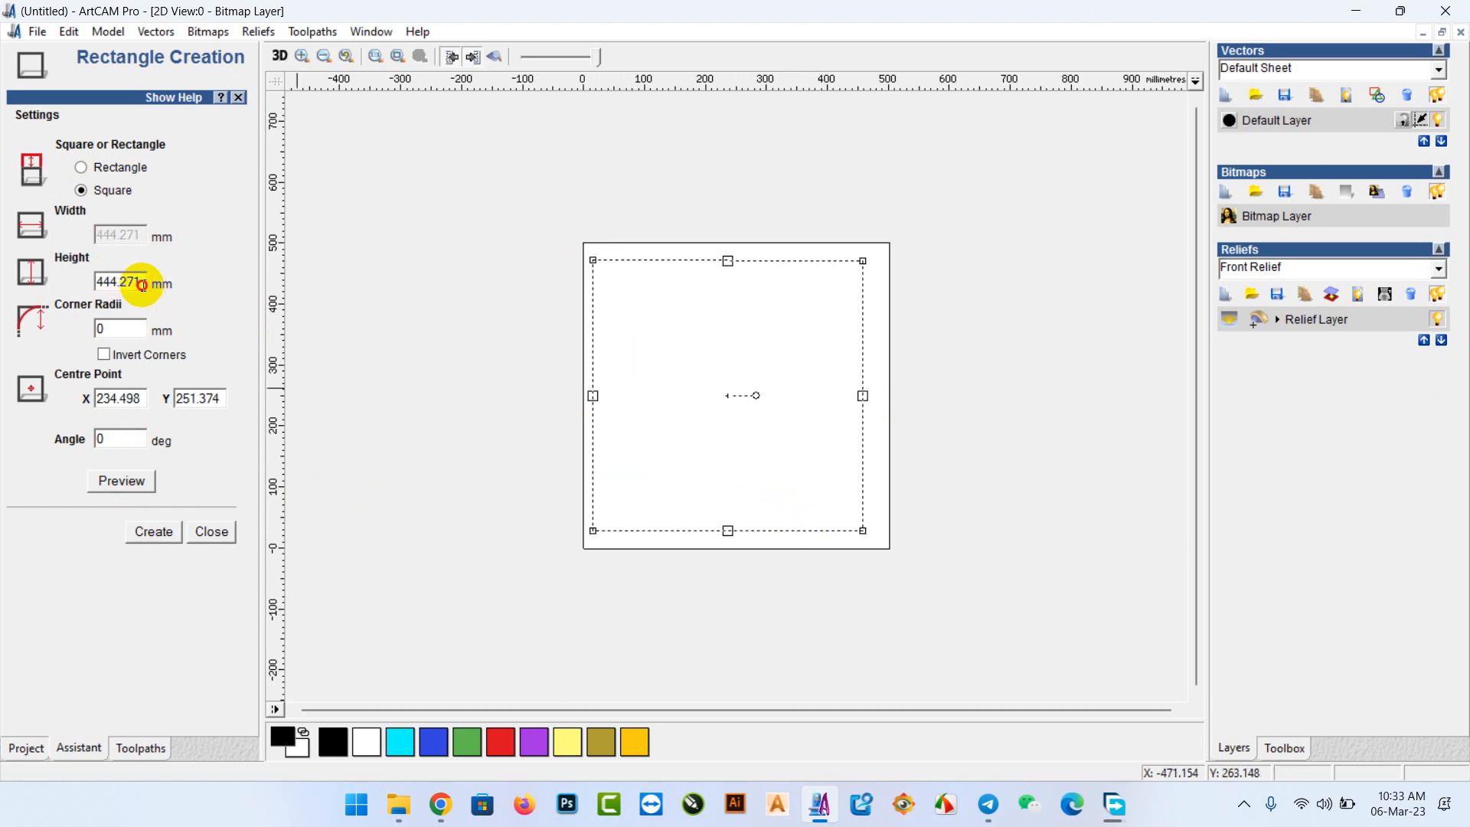
double_click(142, 283)
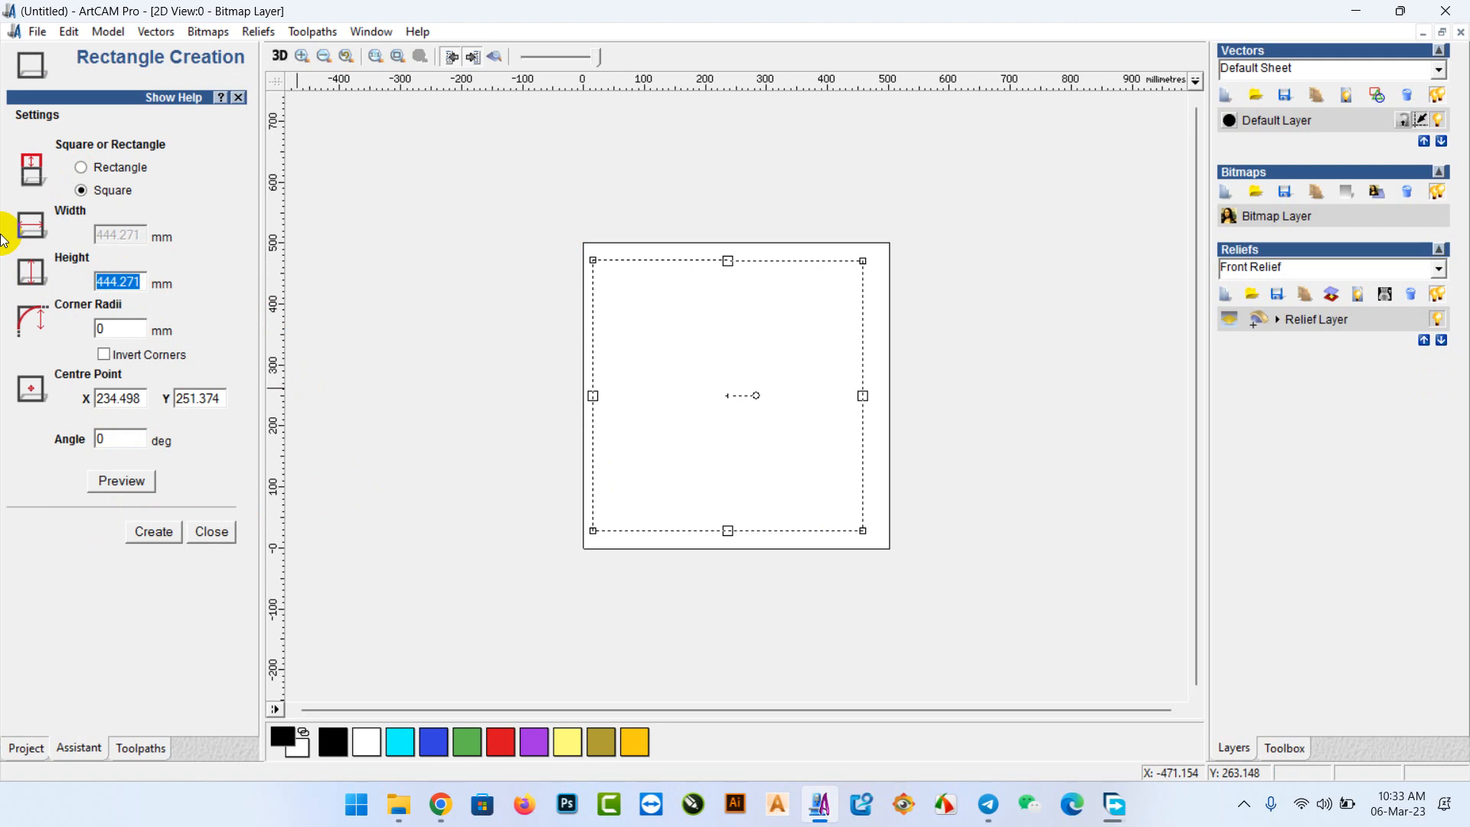
type("450")
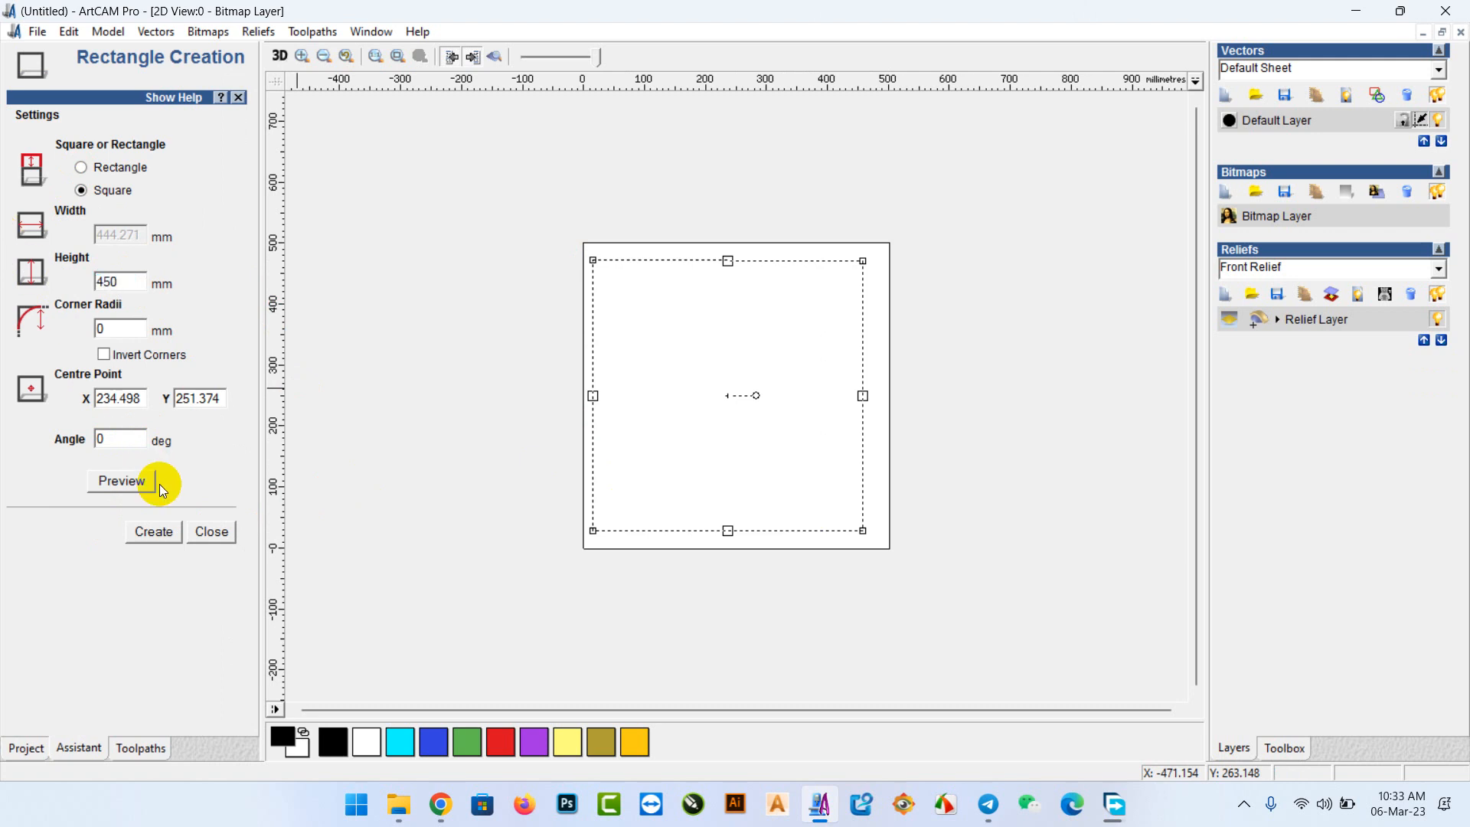
left_click(157, 531)
left_click(210, 531)
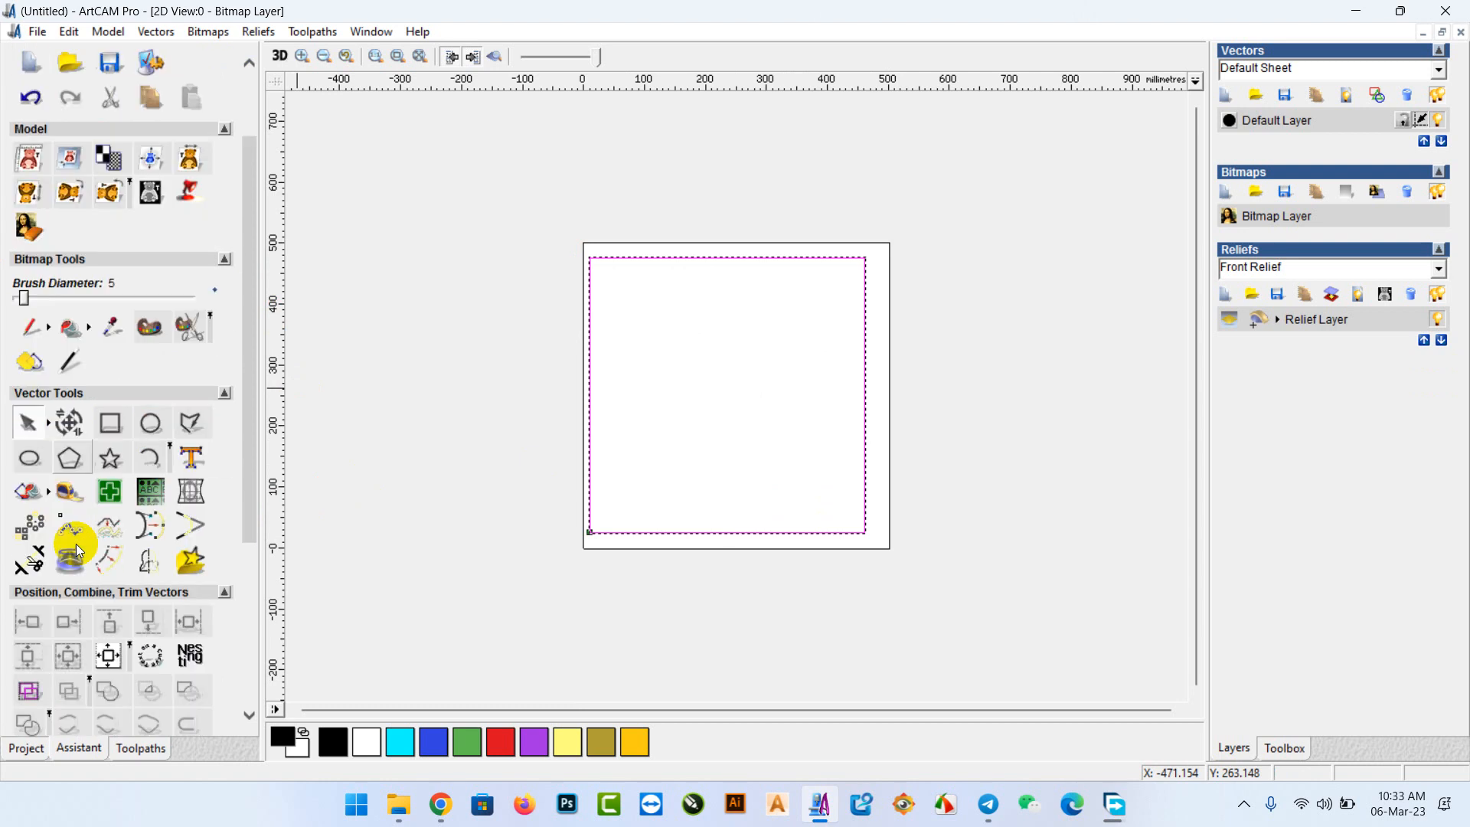
left_click(111, 548)
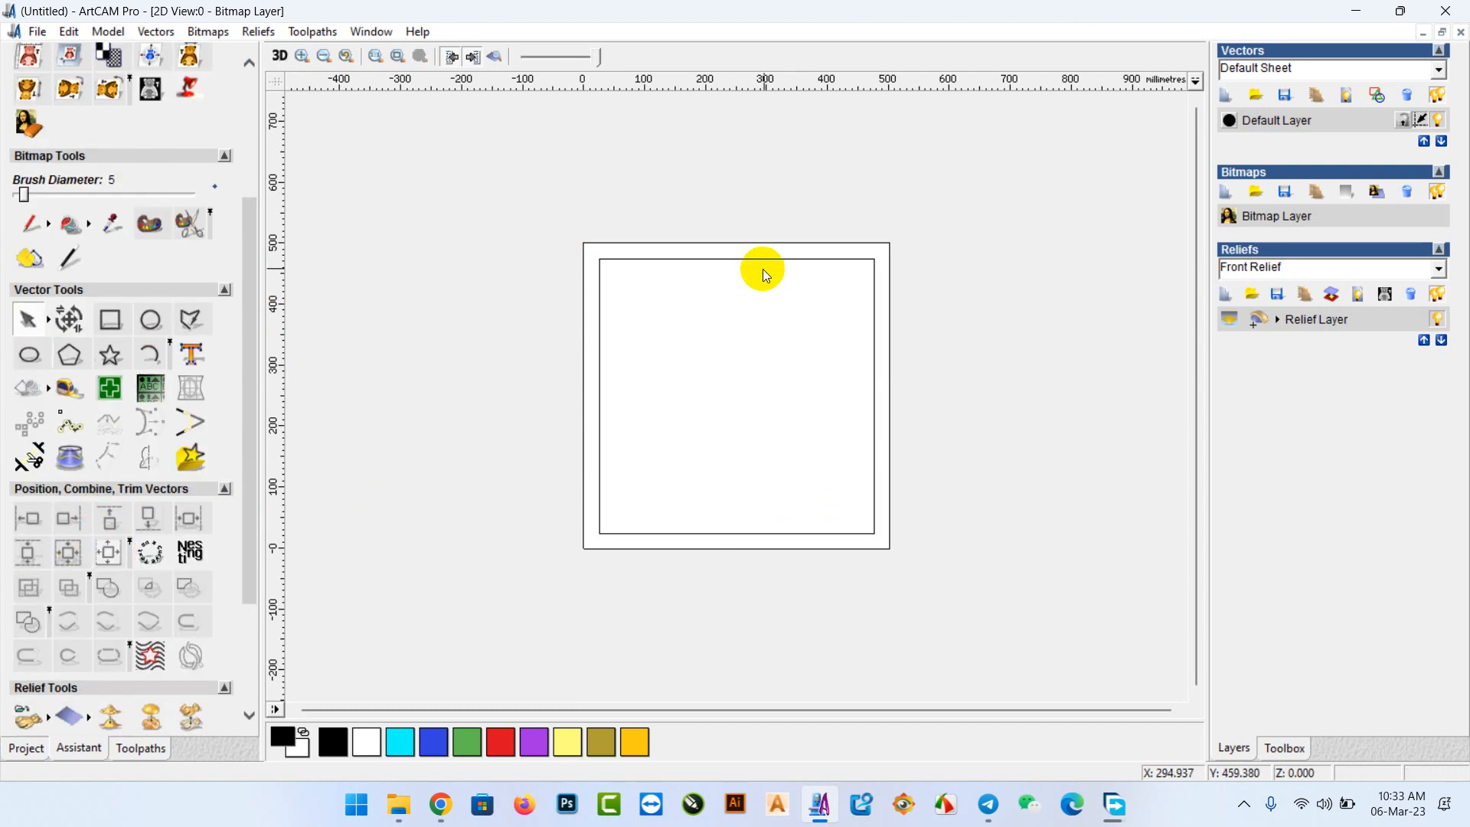
Open the Shape Editor for the white bitmap area and compare the round, angular and plane profiles.
double_click(749, 343)
left_click_drag(692, 186, 920, 136)
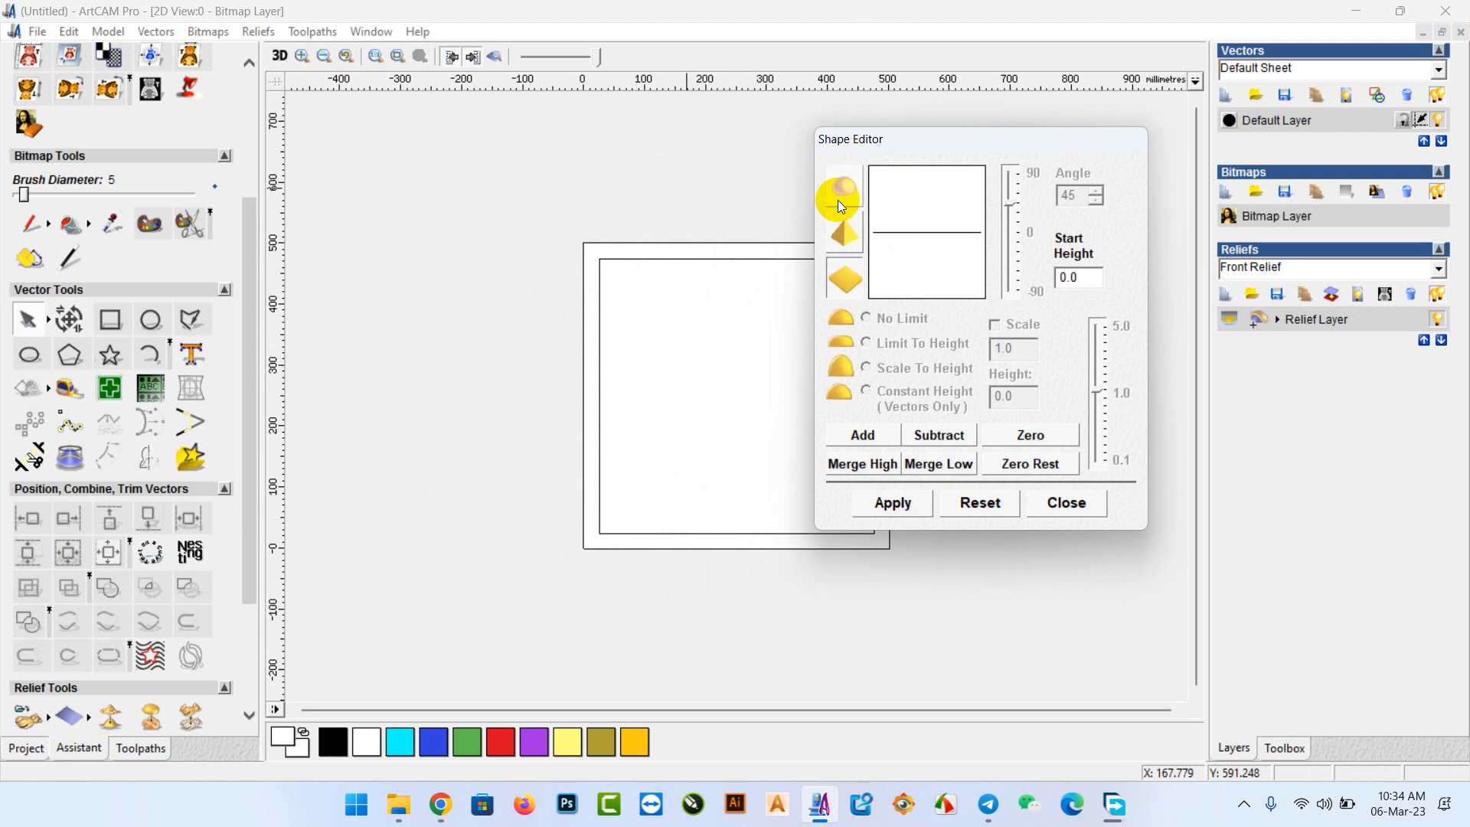
left_click(842, 280)
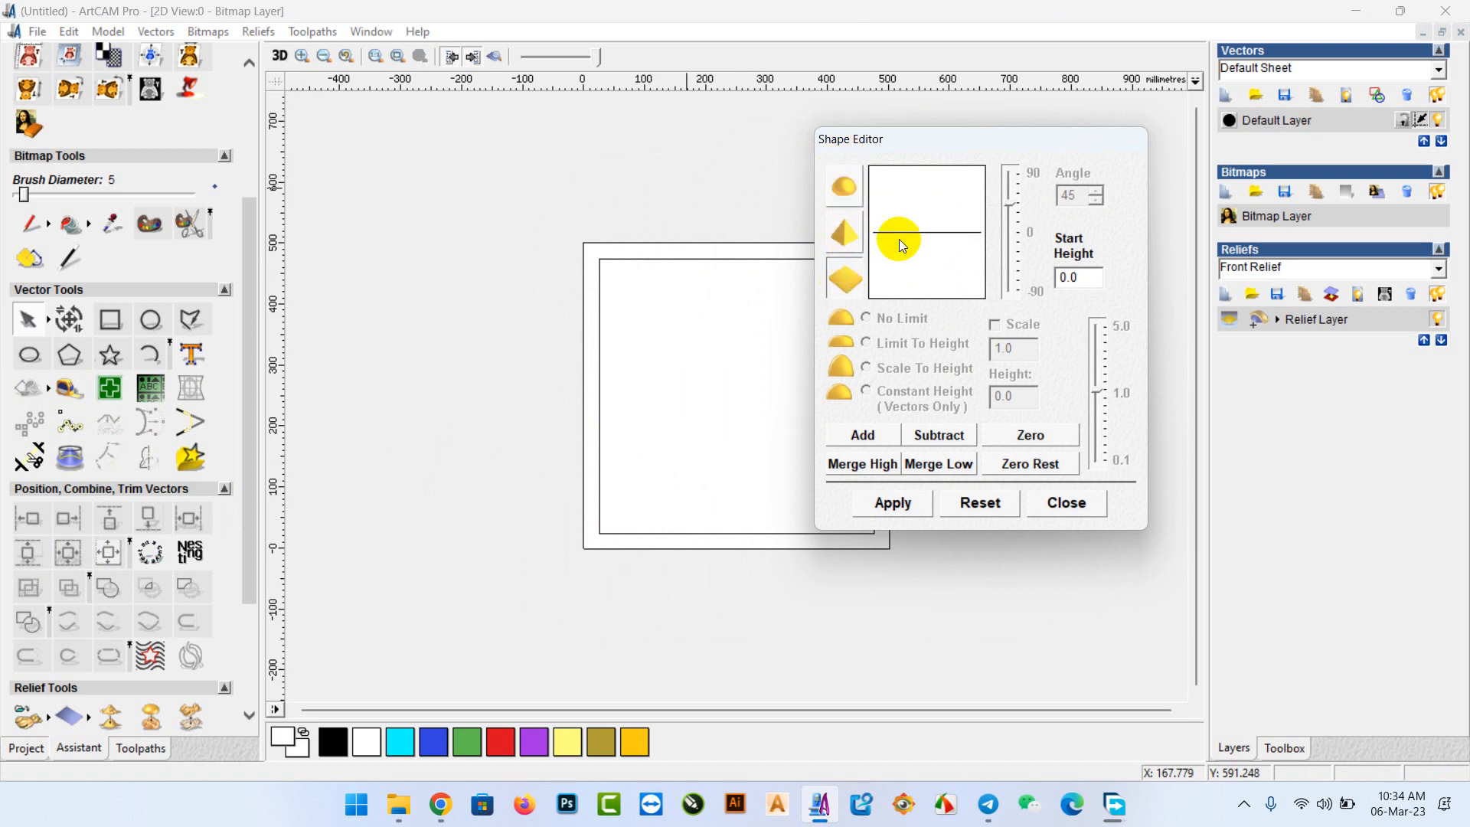
left_click(835, 247)
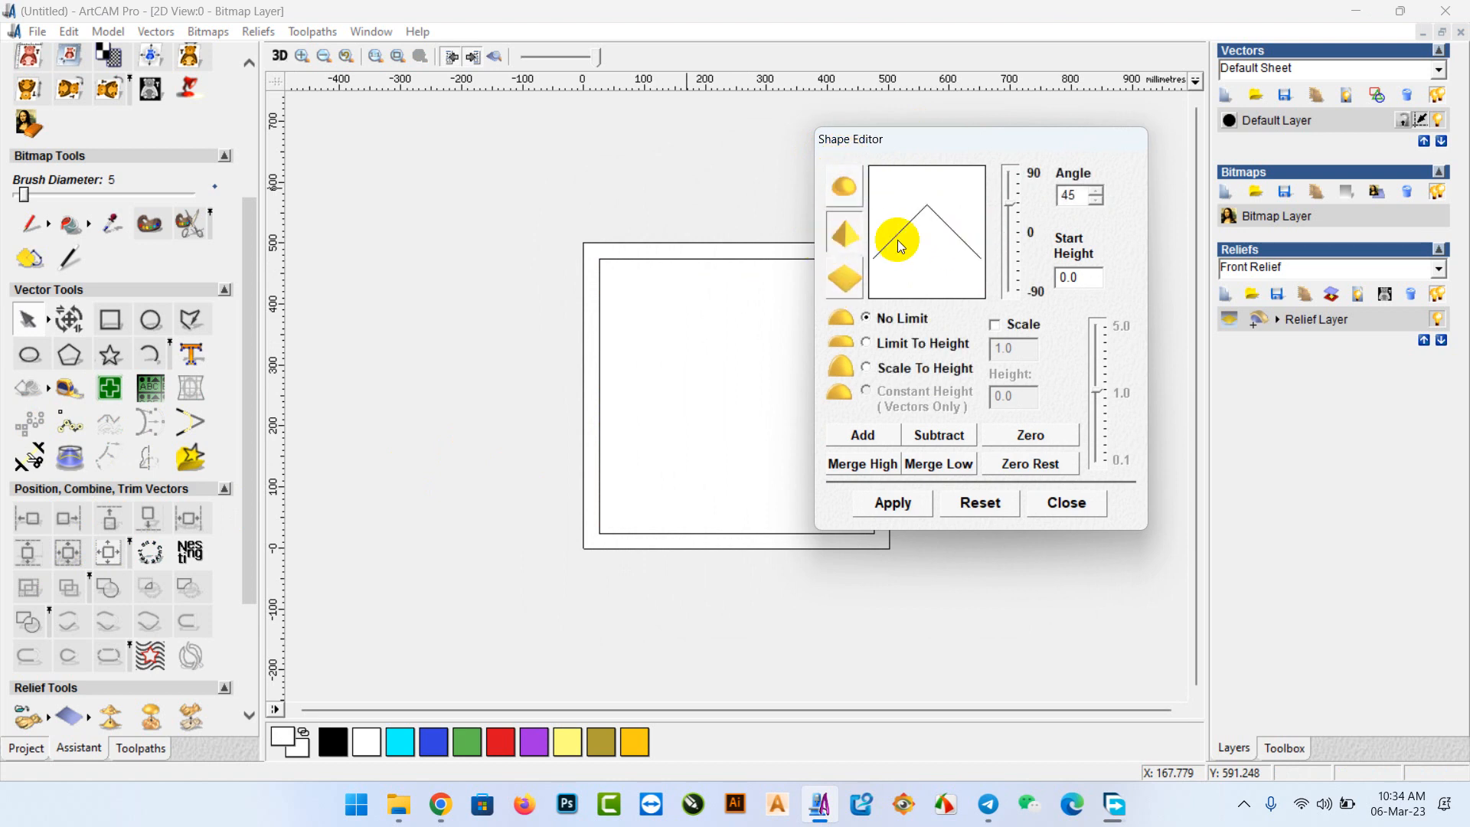
left_click(844, 187)
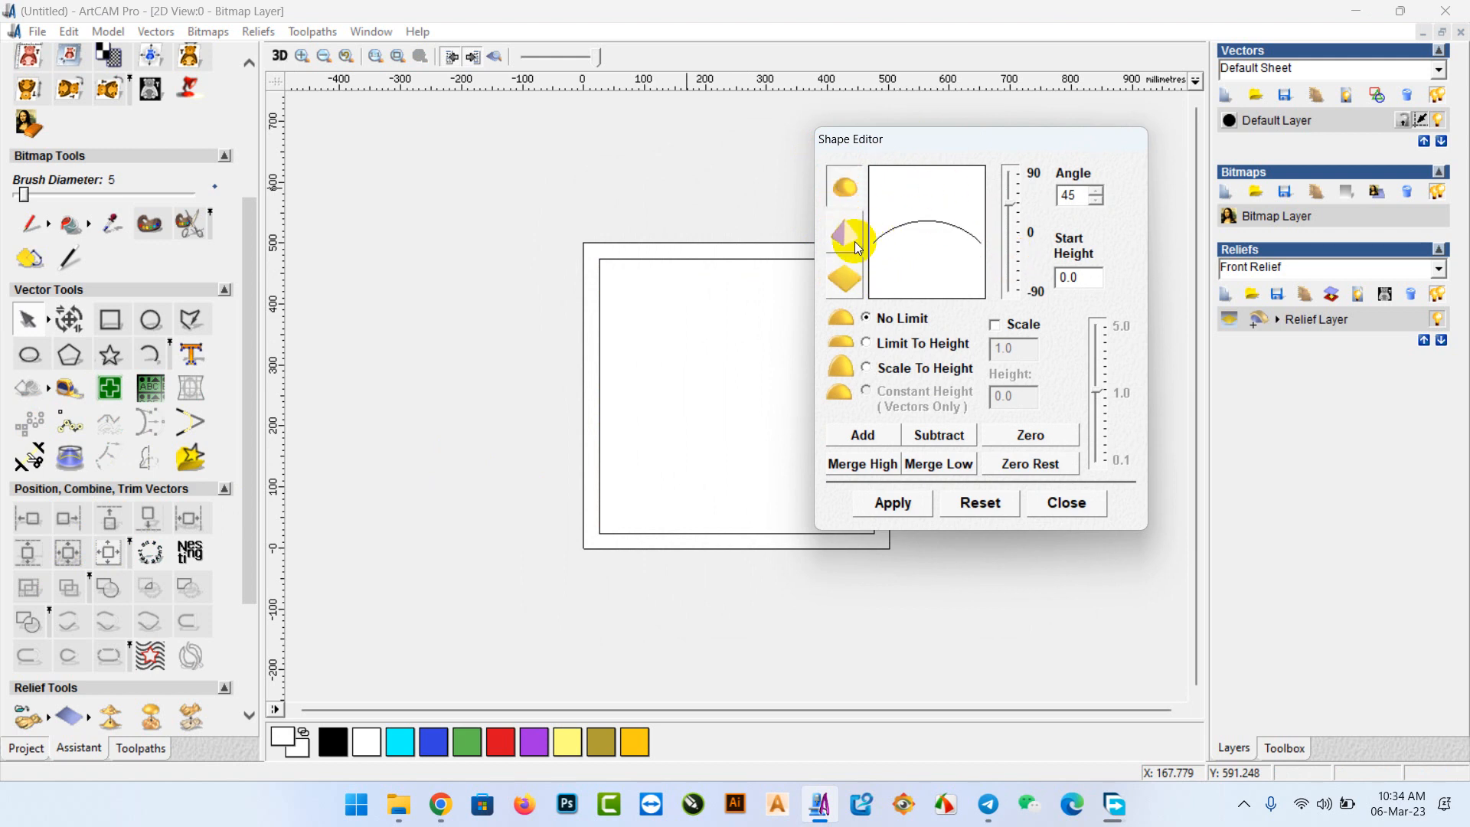
left_click(844, 278)
left_click(843, 229)
left_click(845, 186)
left_click(846, 230)
left_click(845, 274)
left_click(843, 187)
left_click(843, 278)
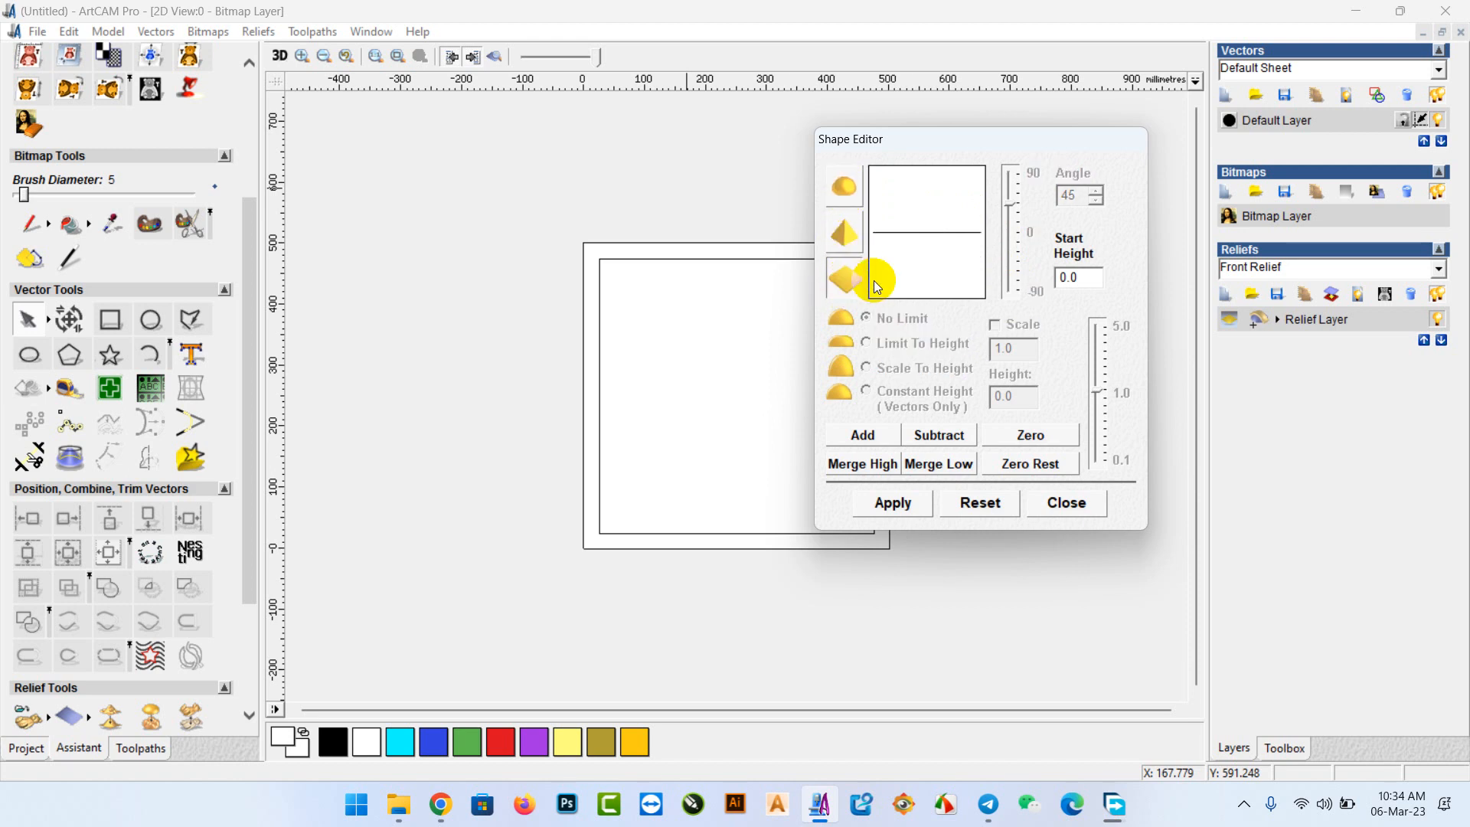
double_click(1074, 279)
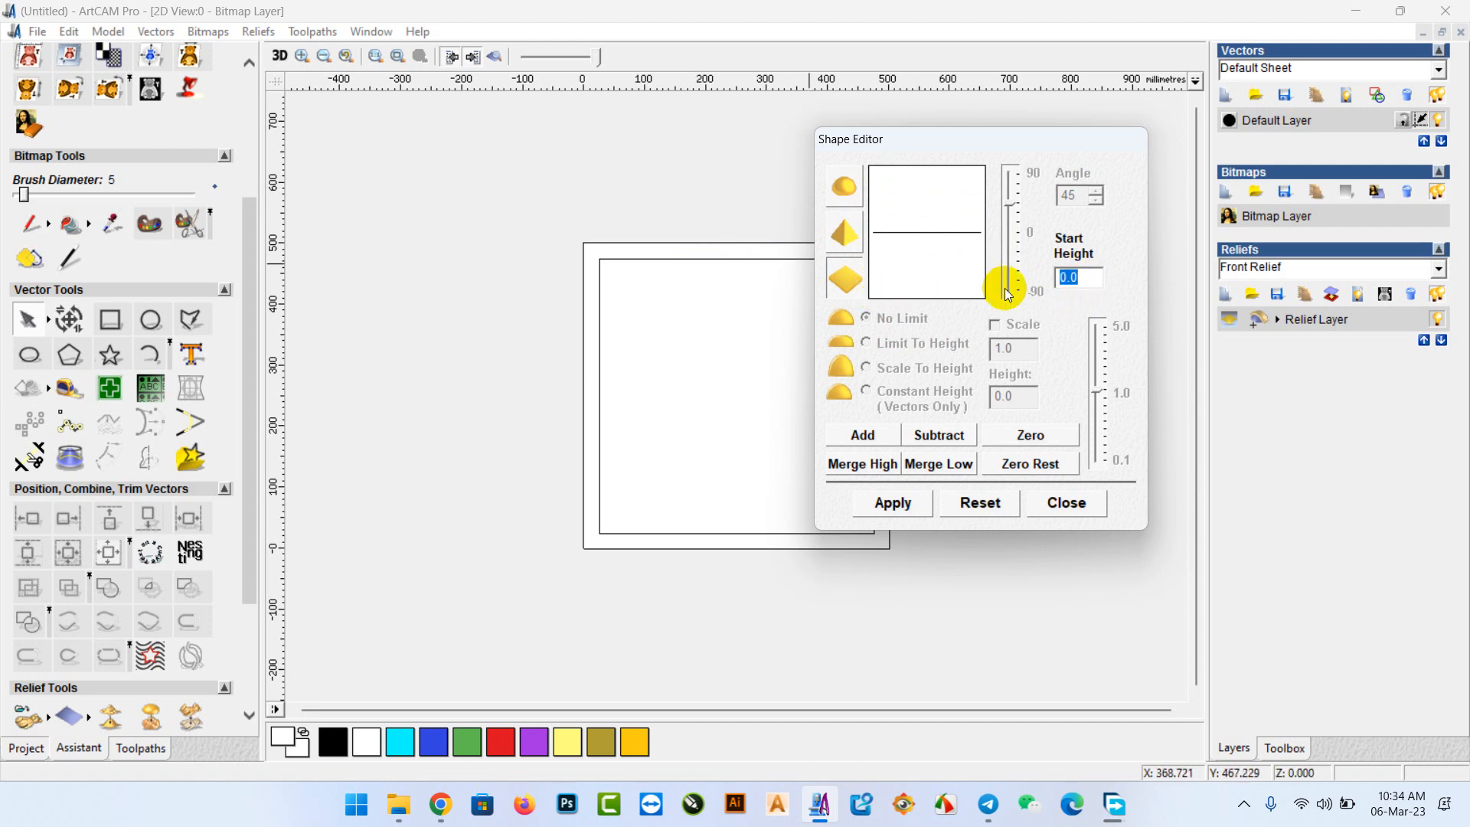
left_click(844, 234)
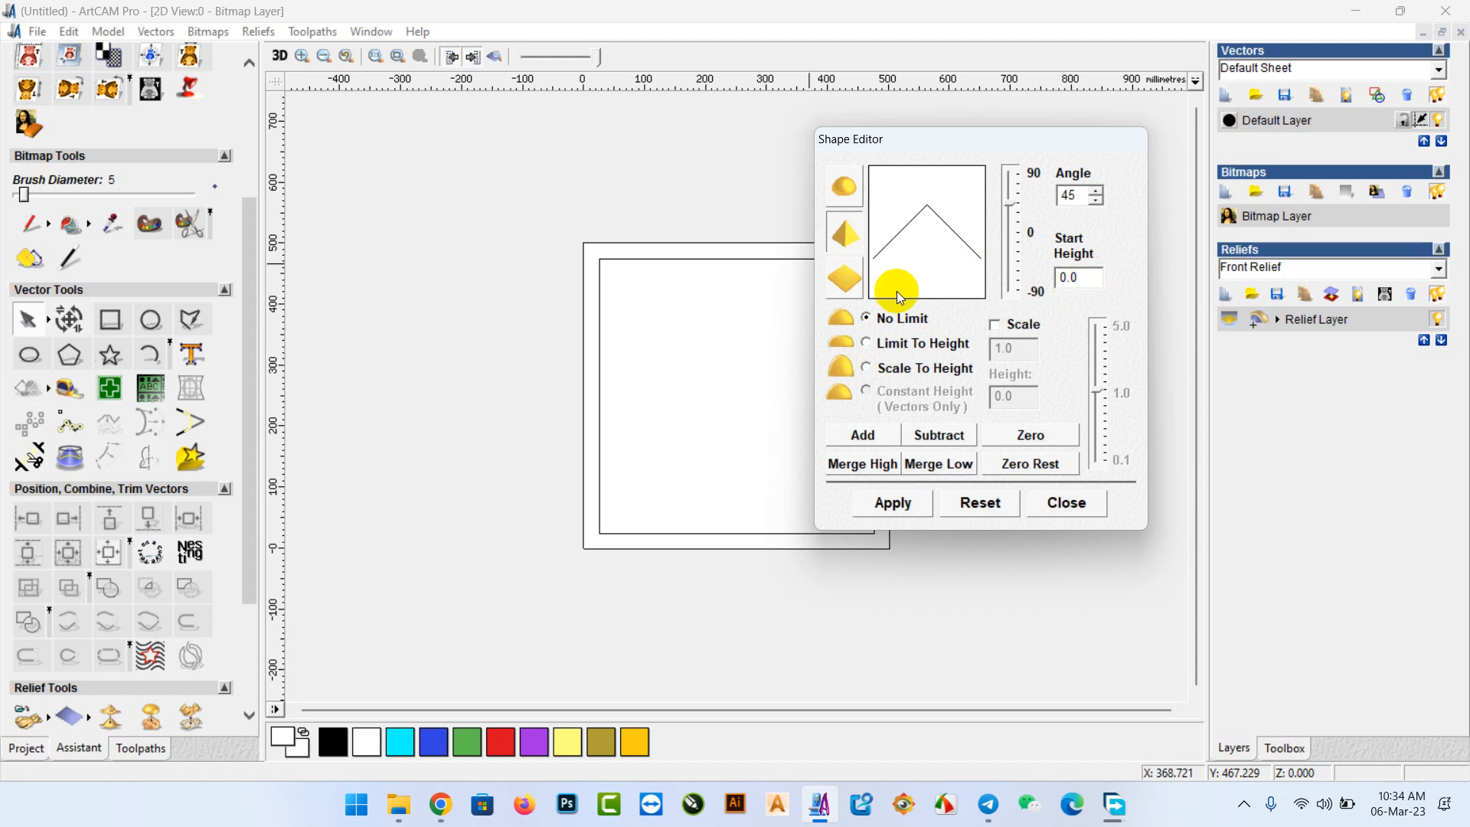
left_click(843, 188)
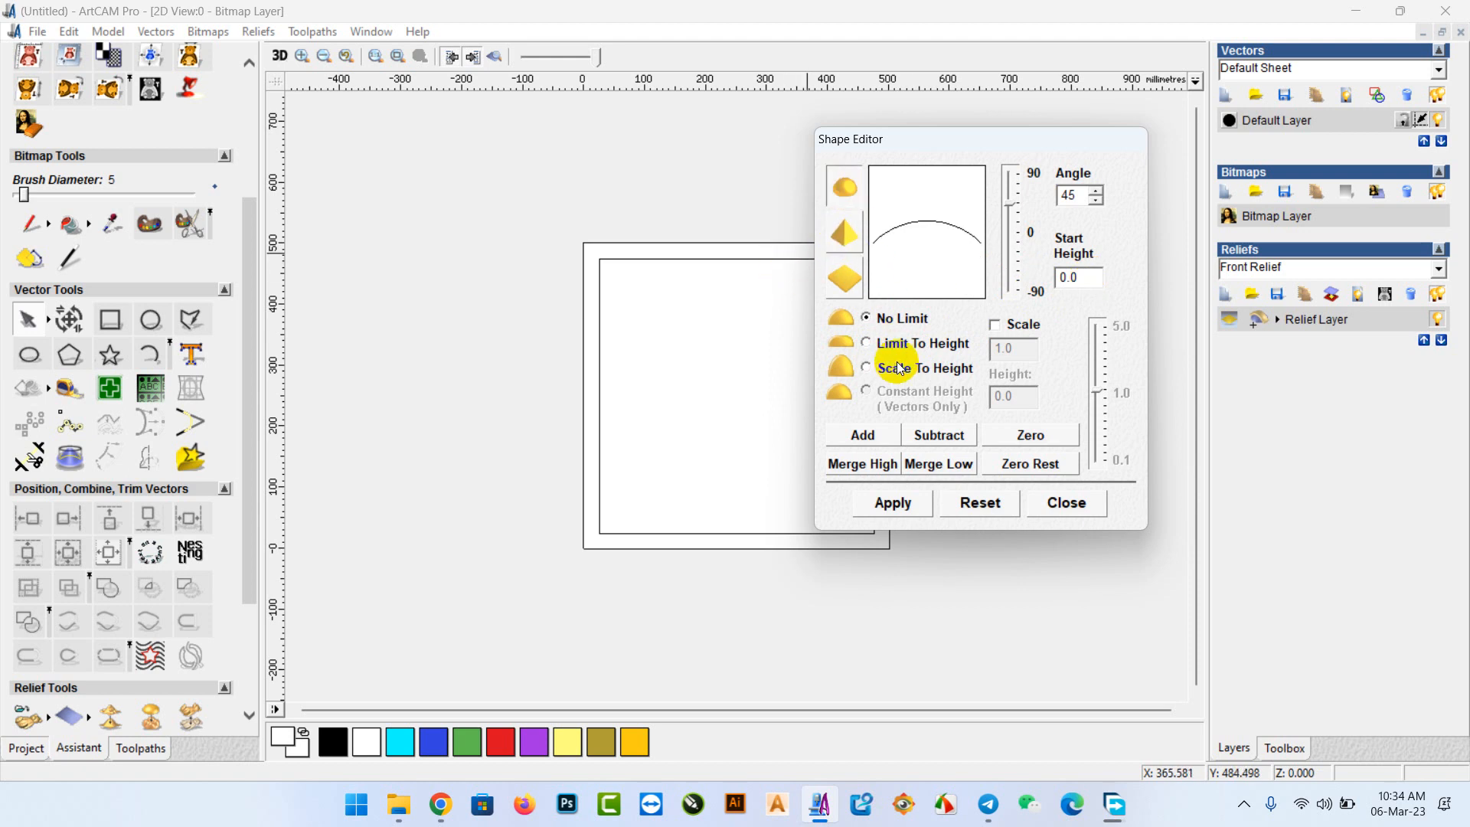
left_click(844, 280)
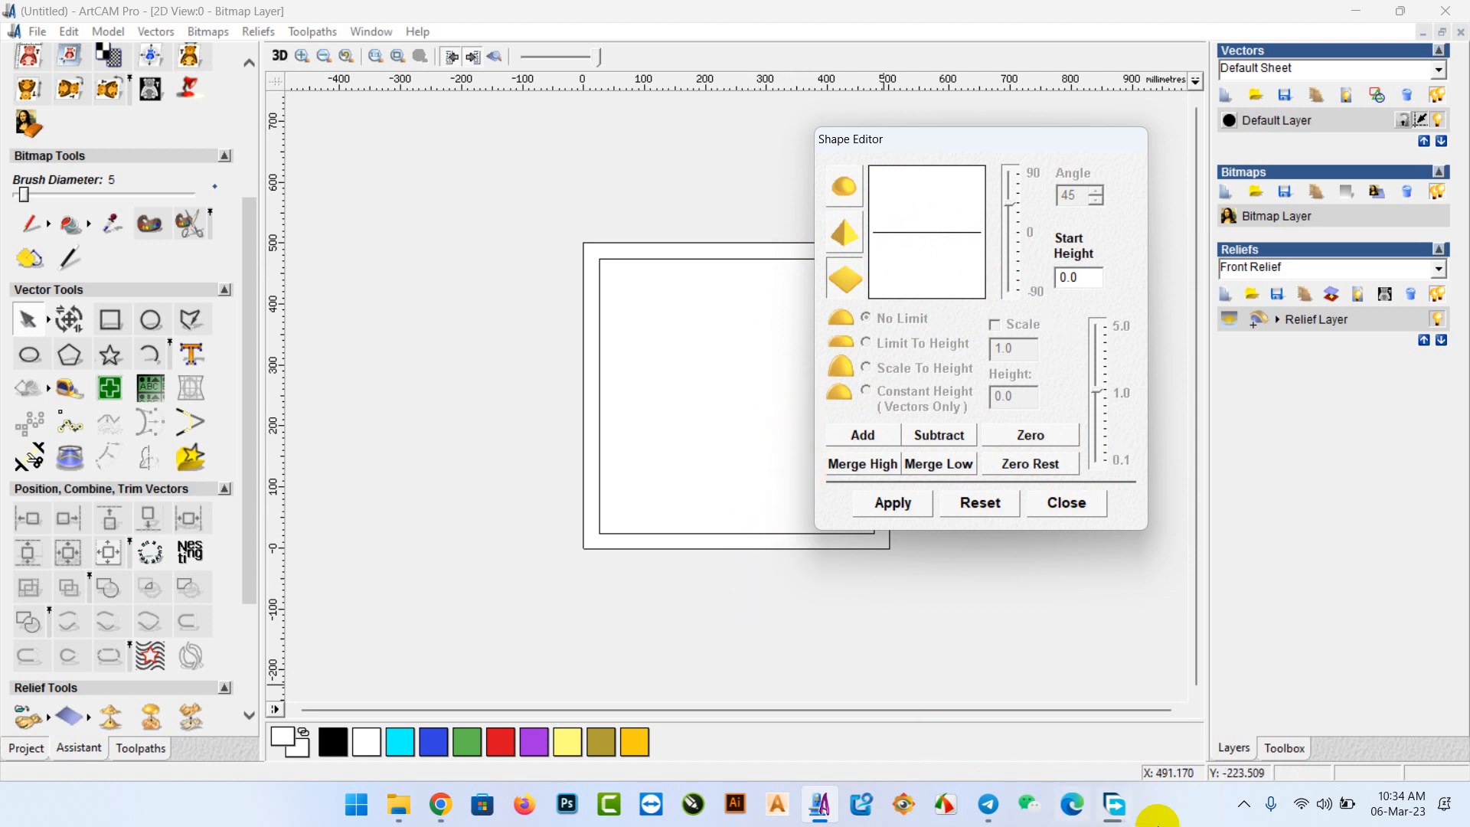
left_click(1244, 806)
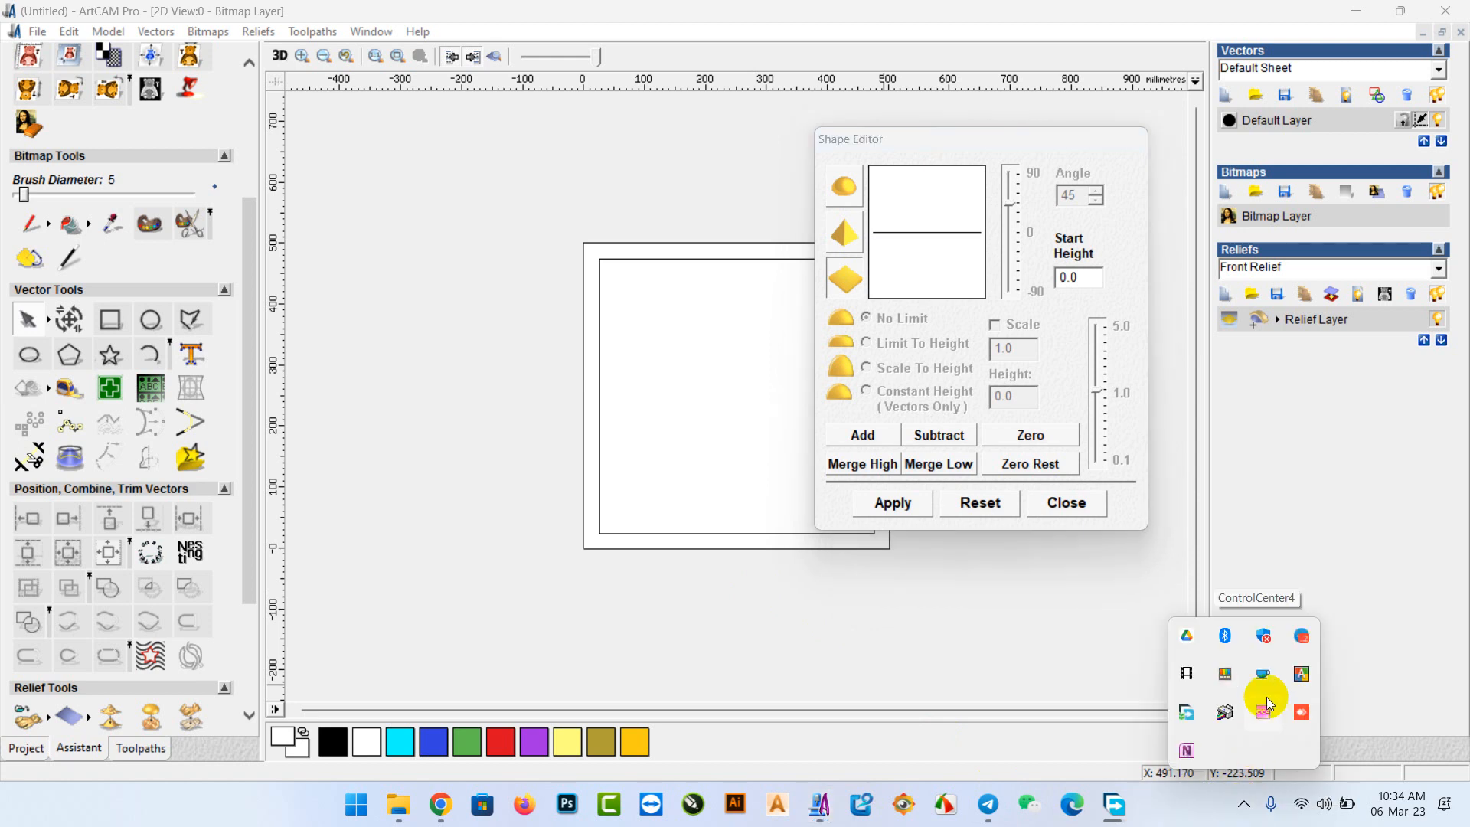
left_click(1201, 674)
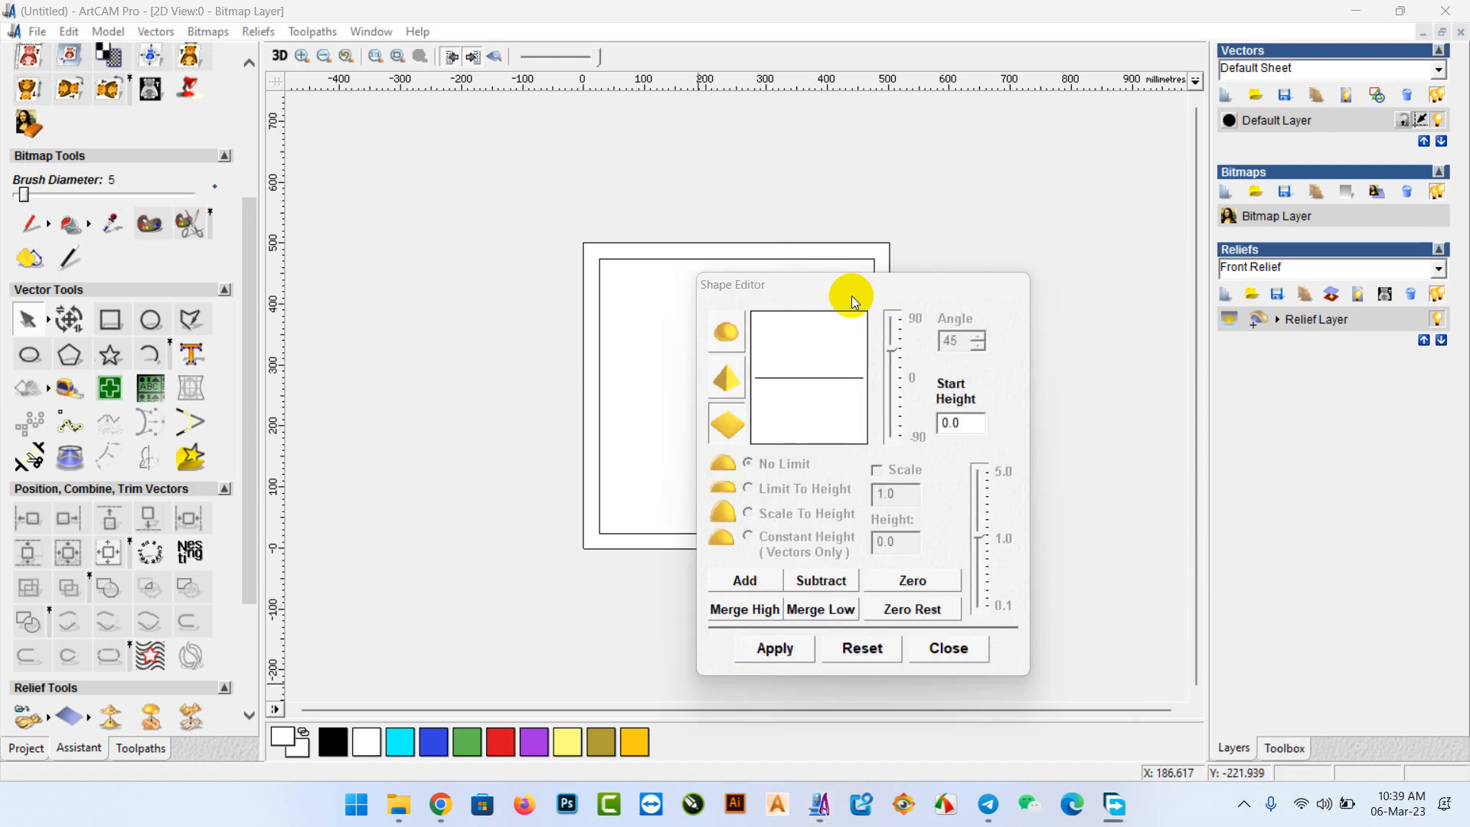
Add a flat relief to the 450 mm square using the plane profile with a start height of 10 mm.
left_click_drag(854, 300, 946, 114)
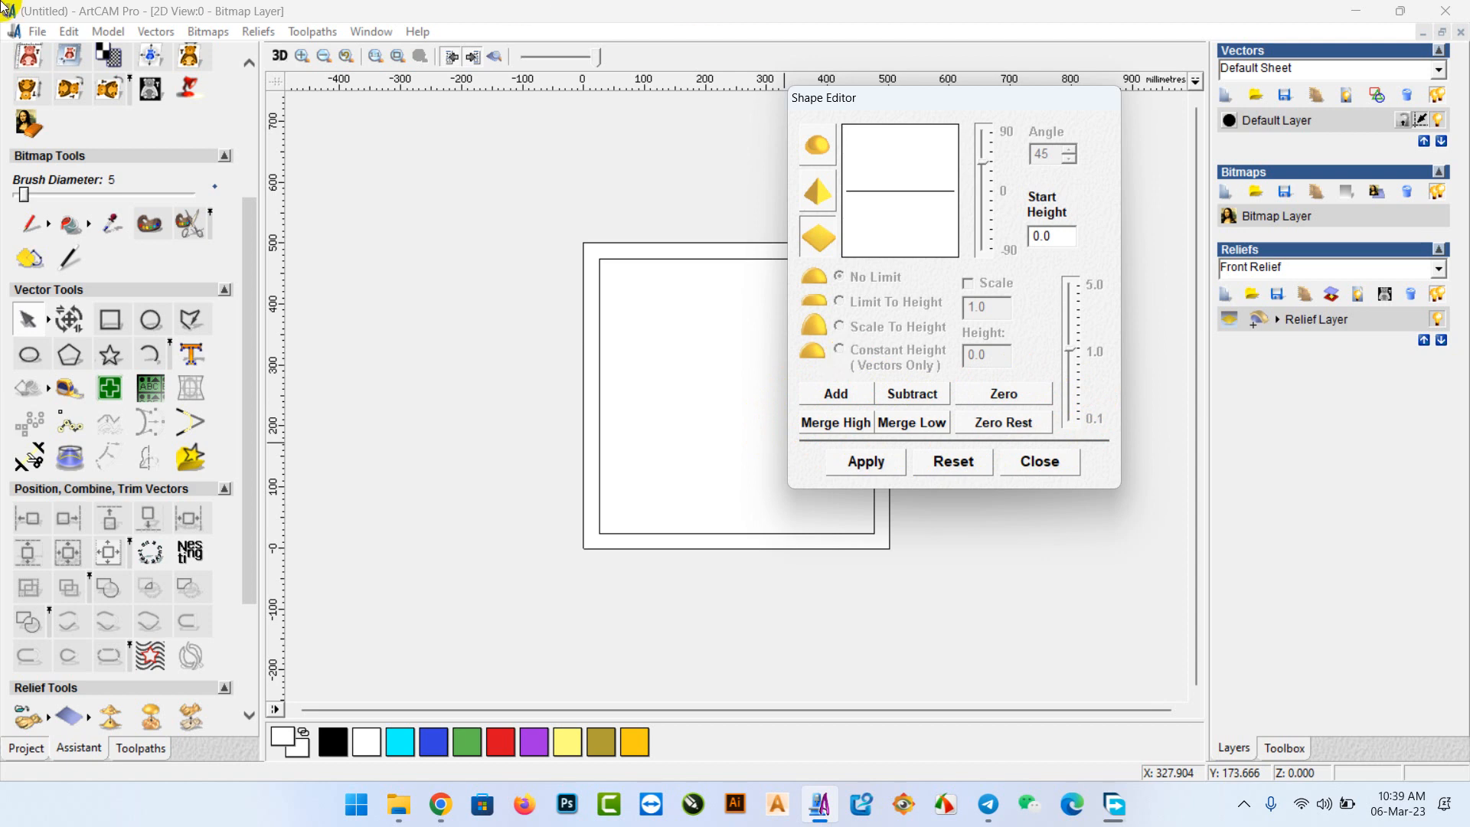
left_click(627, 259)
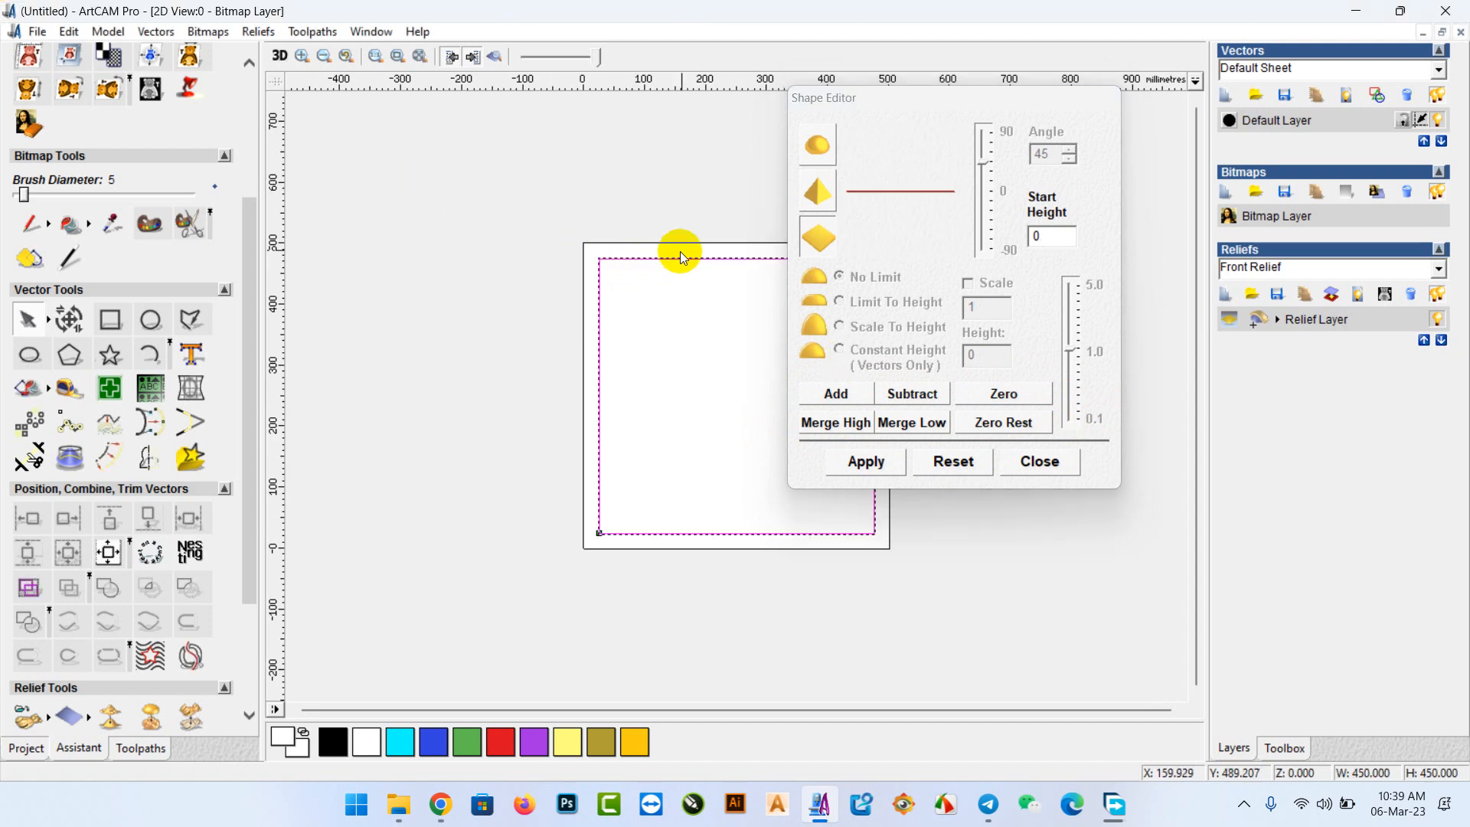
scroll(684, 256, "down", 1)
left_click_drag(892, 101, 1031, 115)
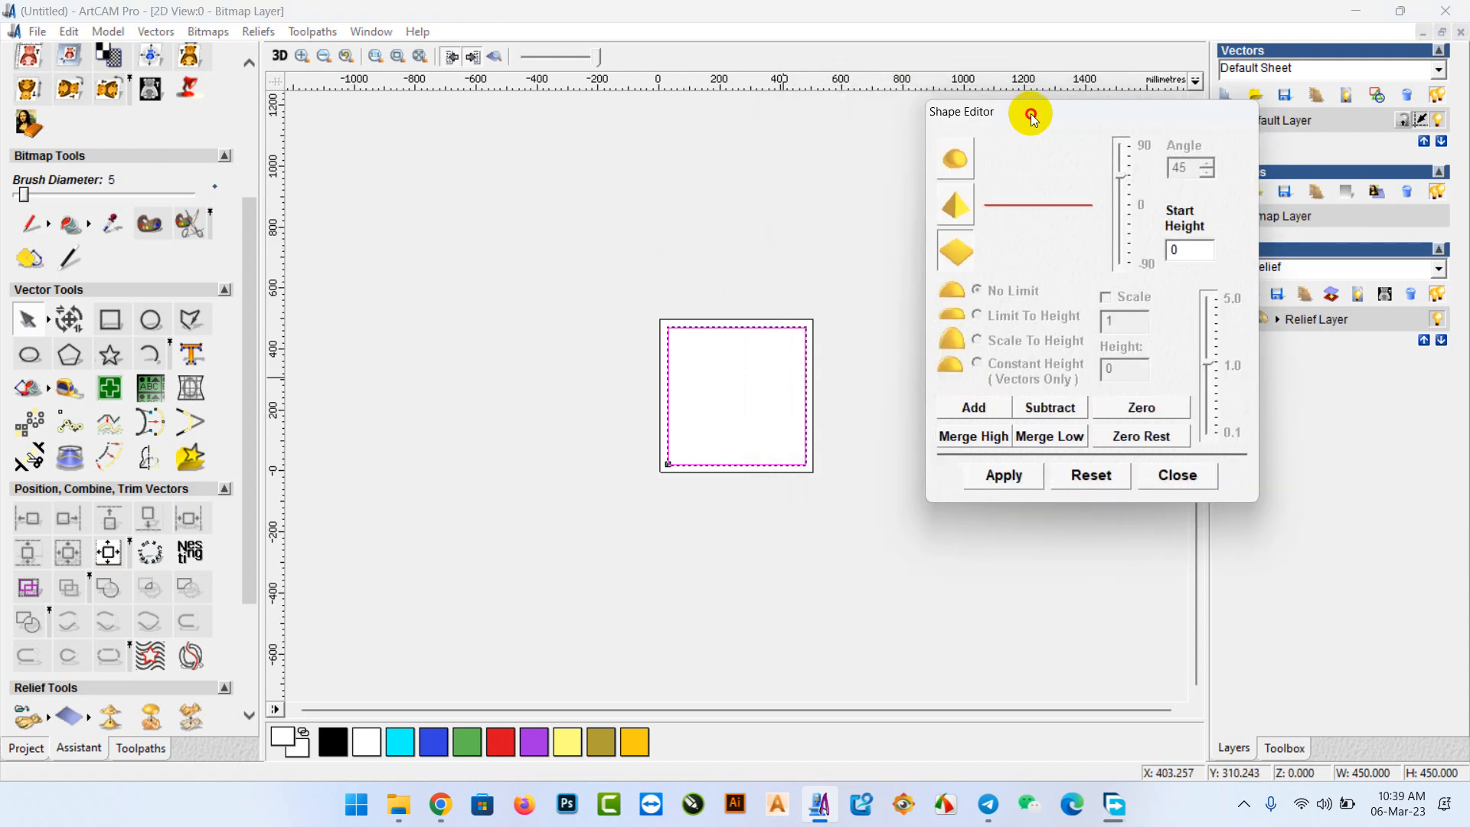
scroll(816, 375, "up", 1)
left_click(957, 256)
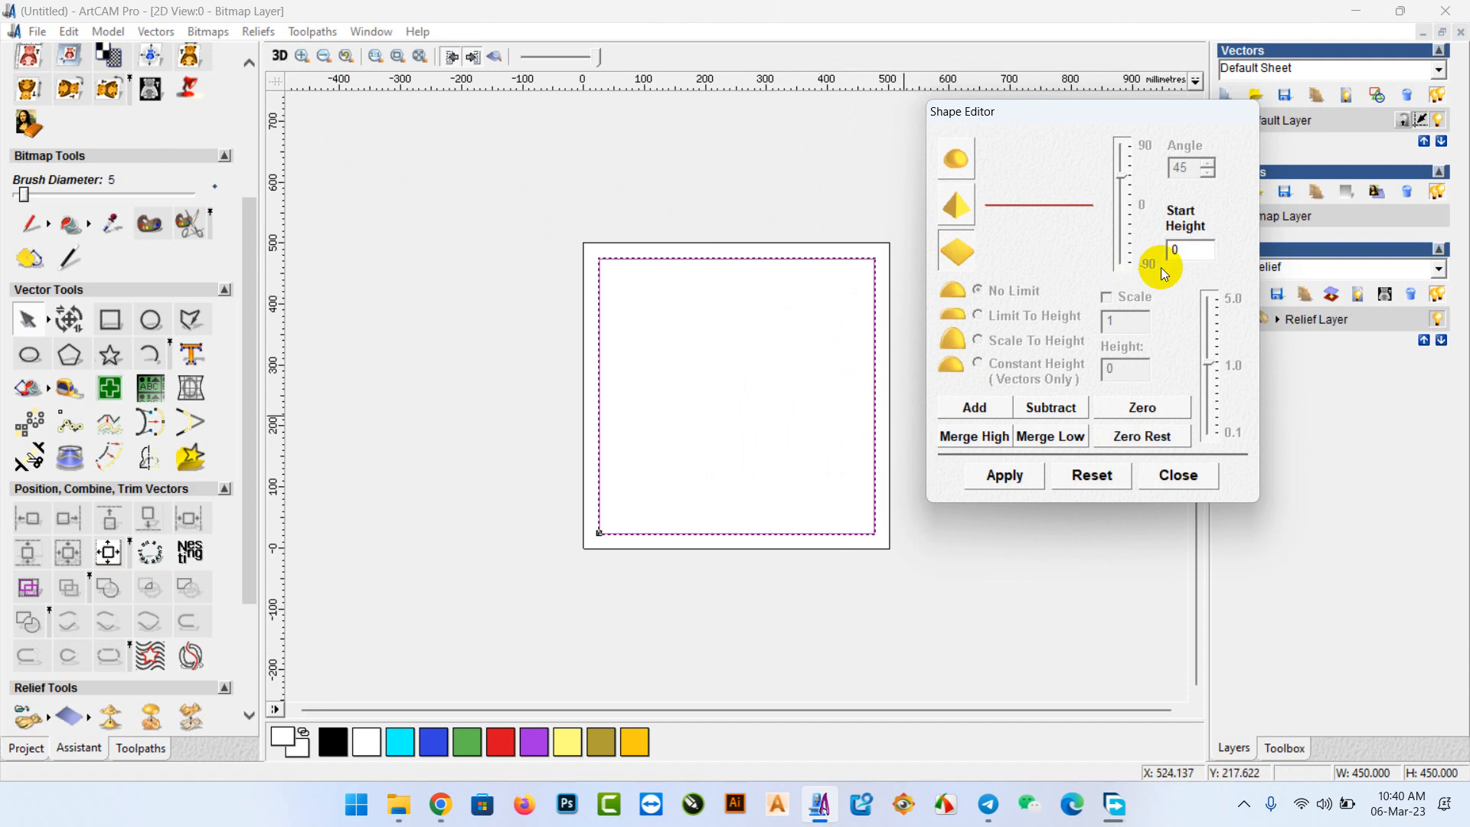
double_click(1179, 248)
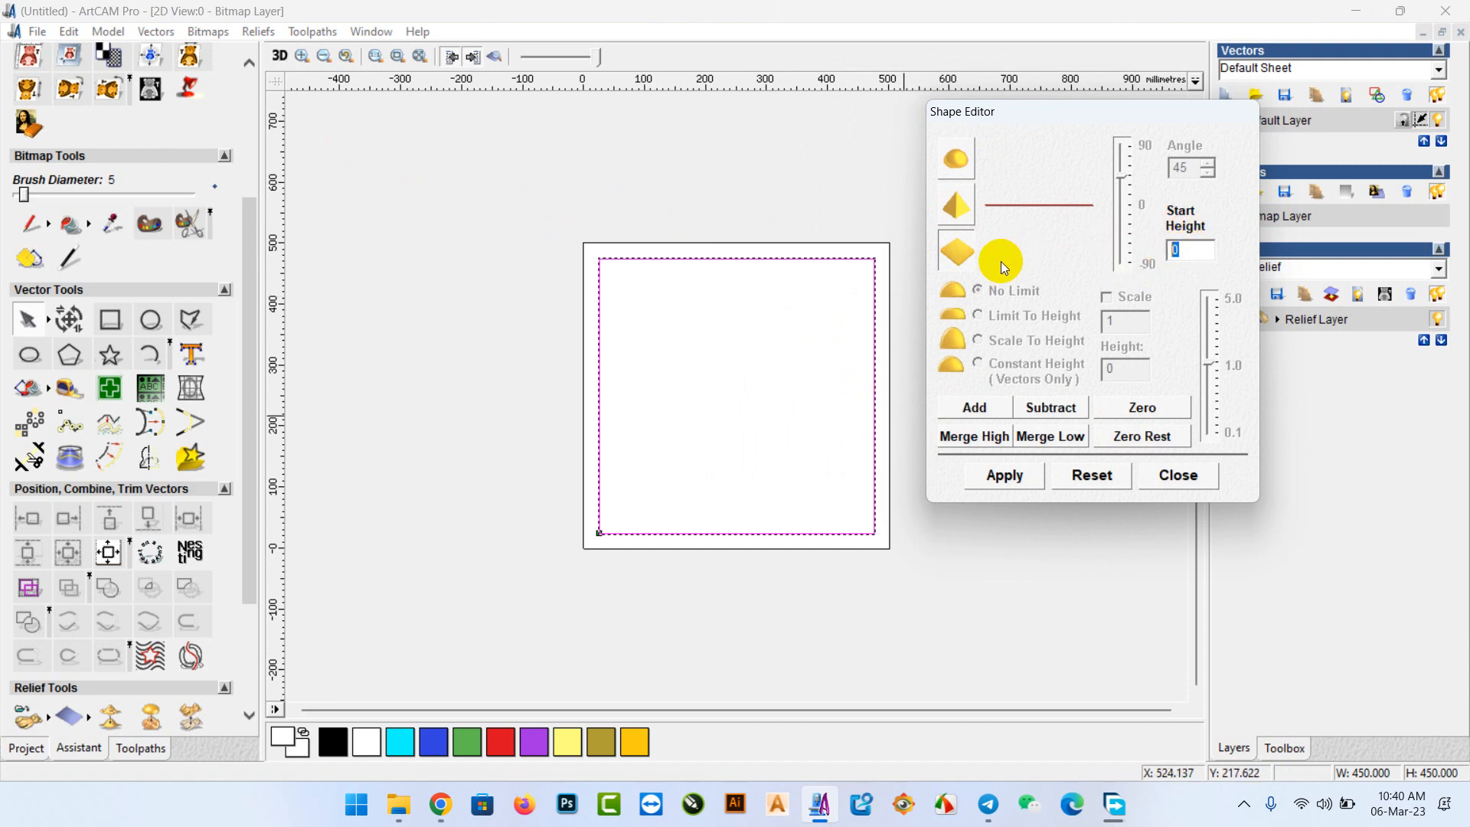
type("10")
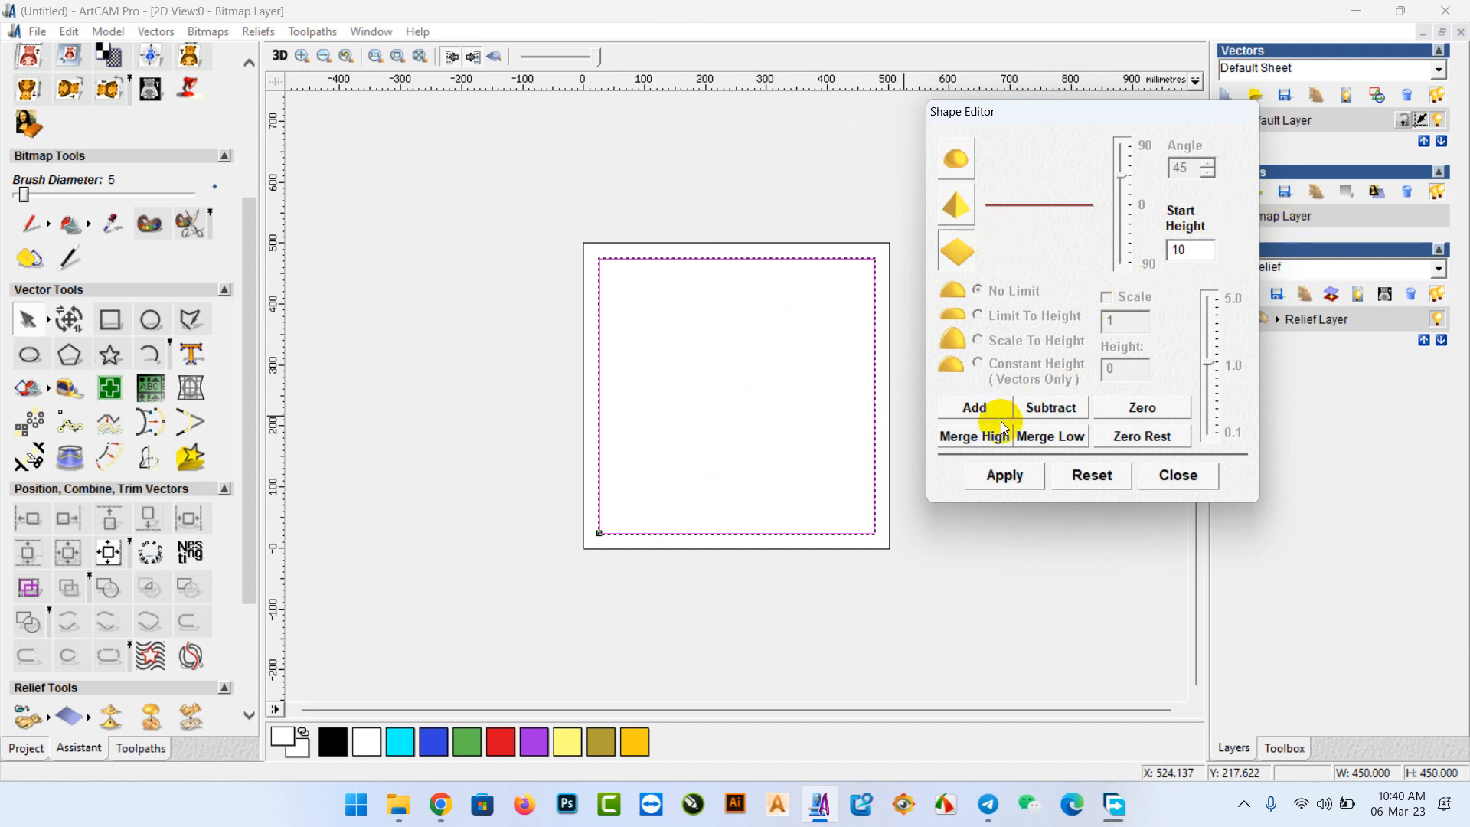
left_click(980, 410)
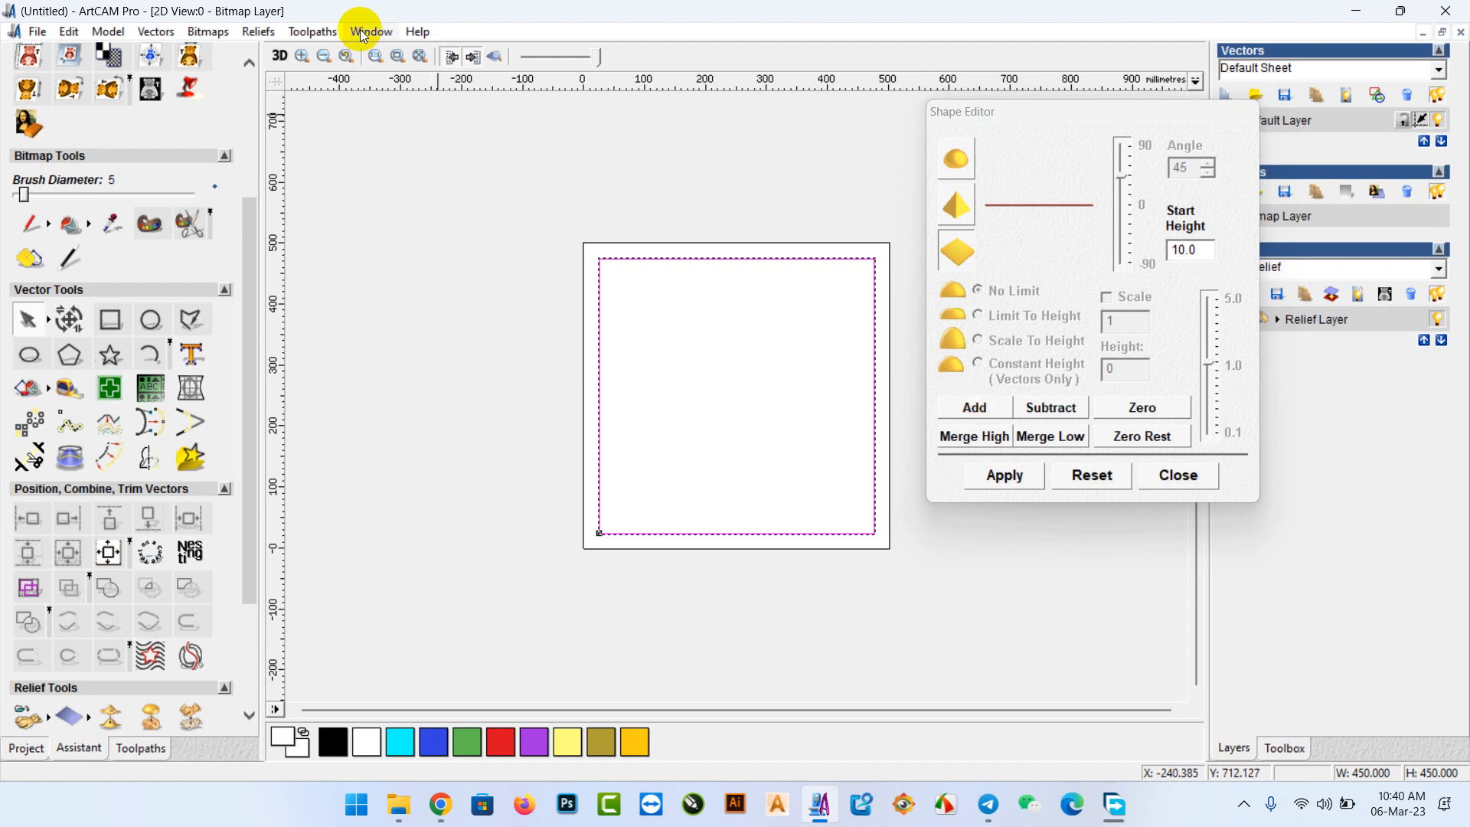
Inspect the raised square relief from several angles in the 3D view, then return to 2D.
left_click(283, 57)
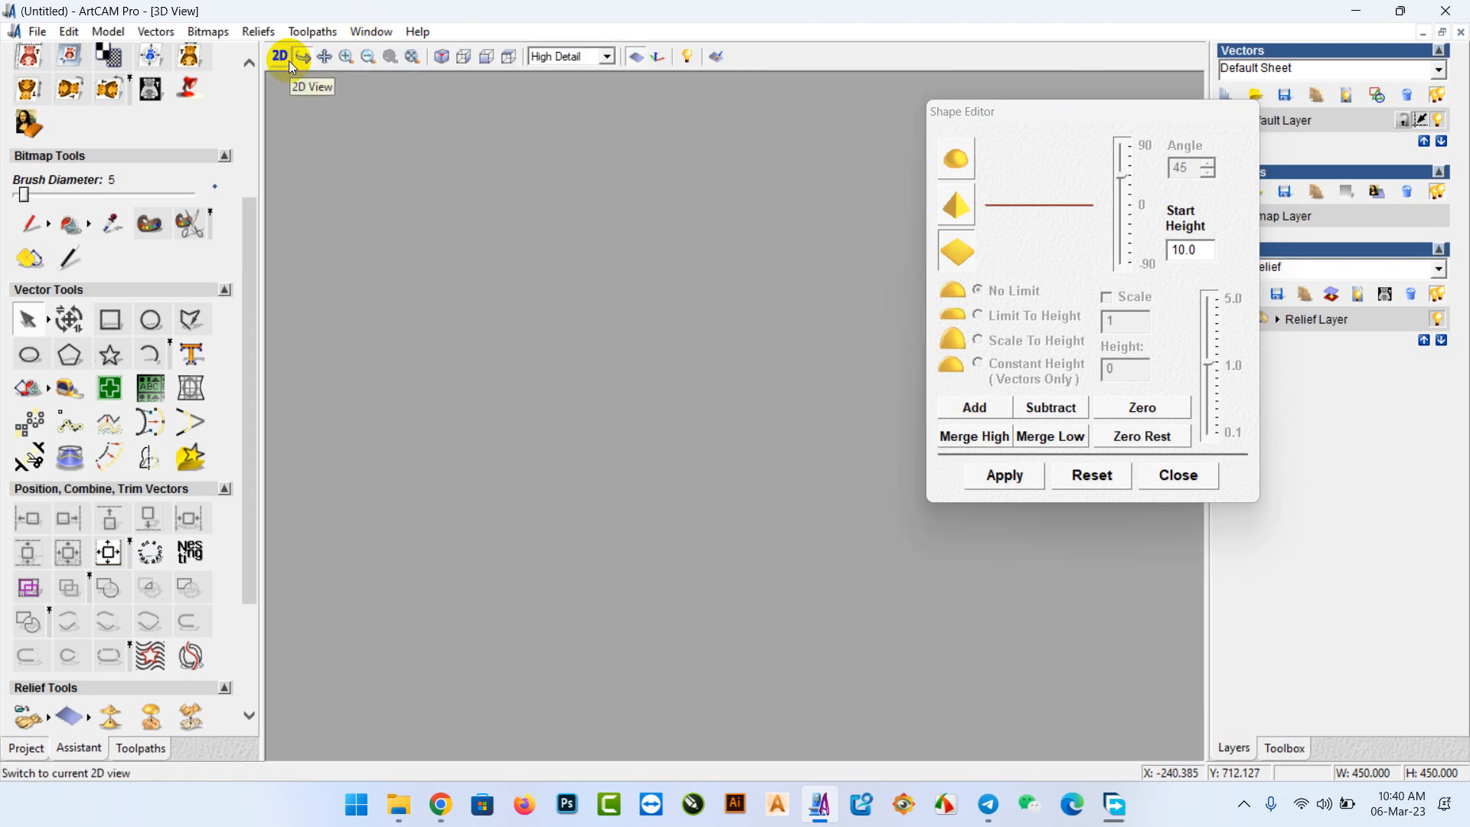
left_click_drag(683, 329, 882, 347)
left_click_drag(594, 430, 517, 435)
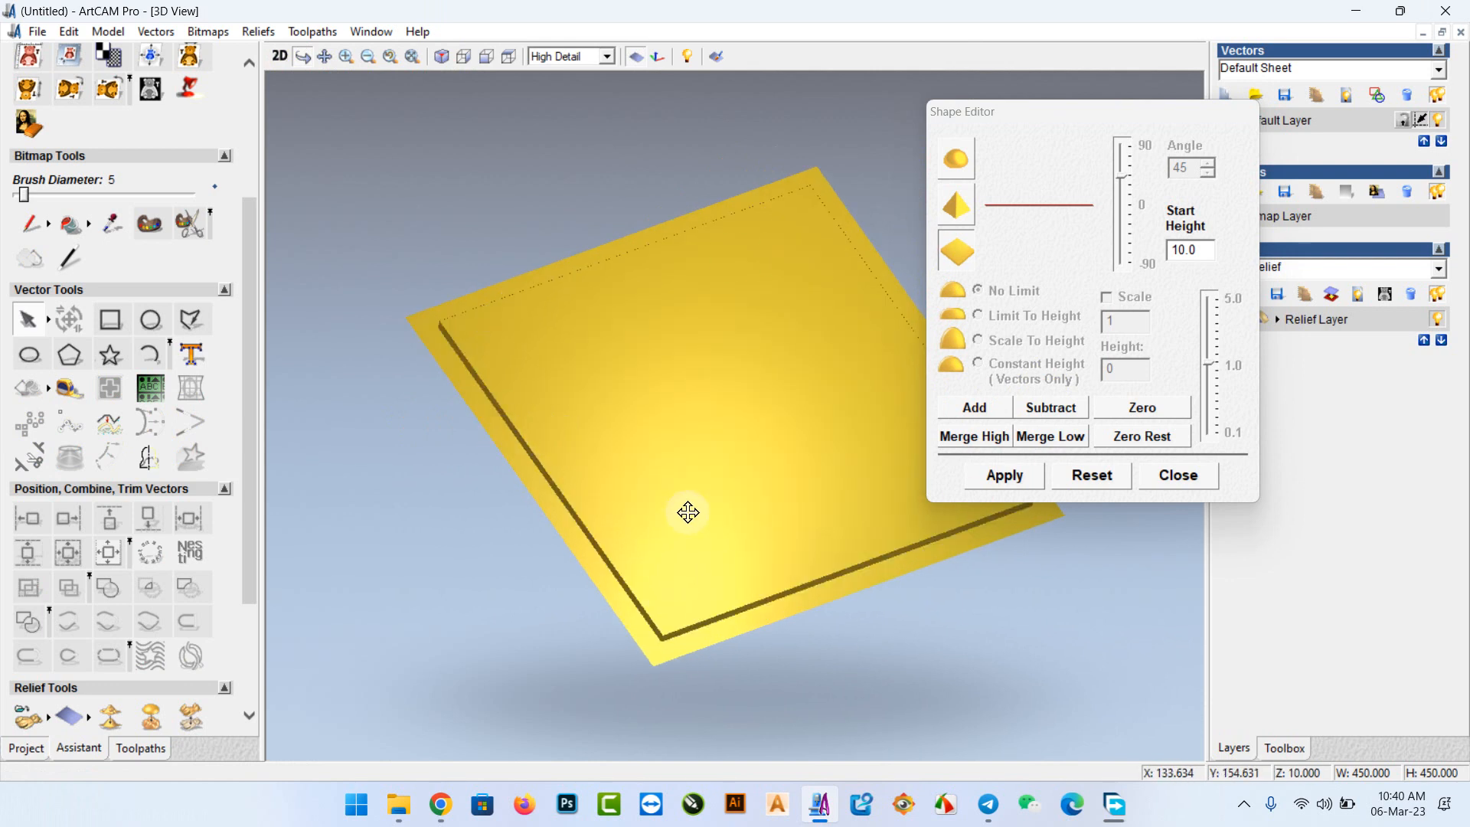
left_click_drag(685, 515, 688, 463)
left_click(282, 56)
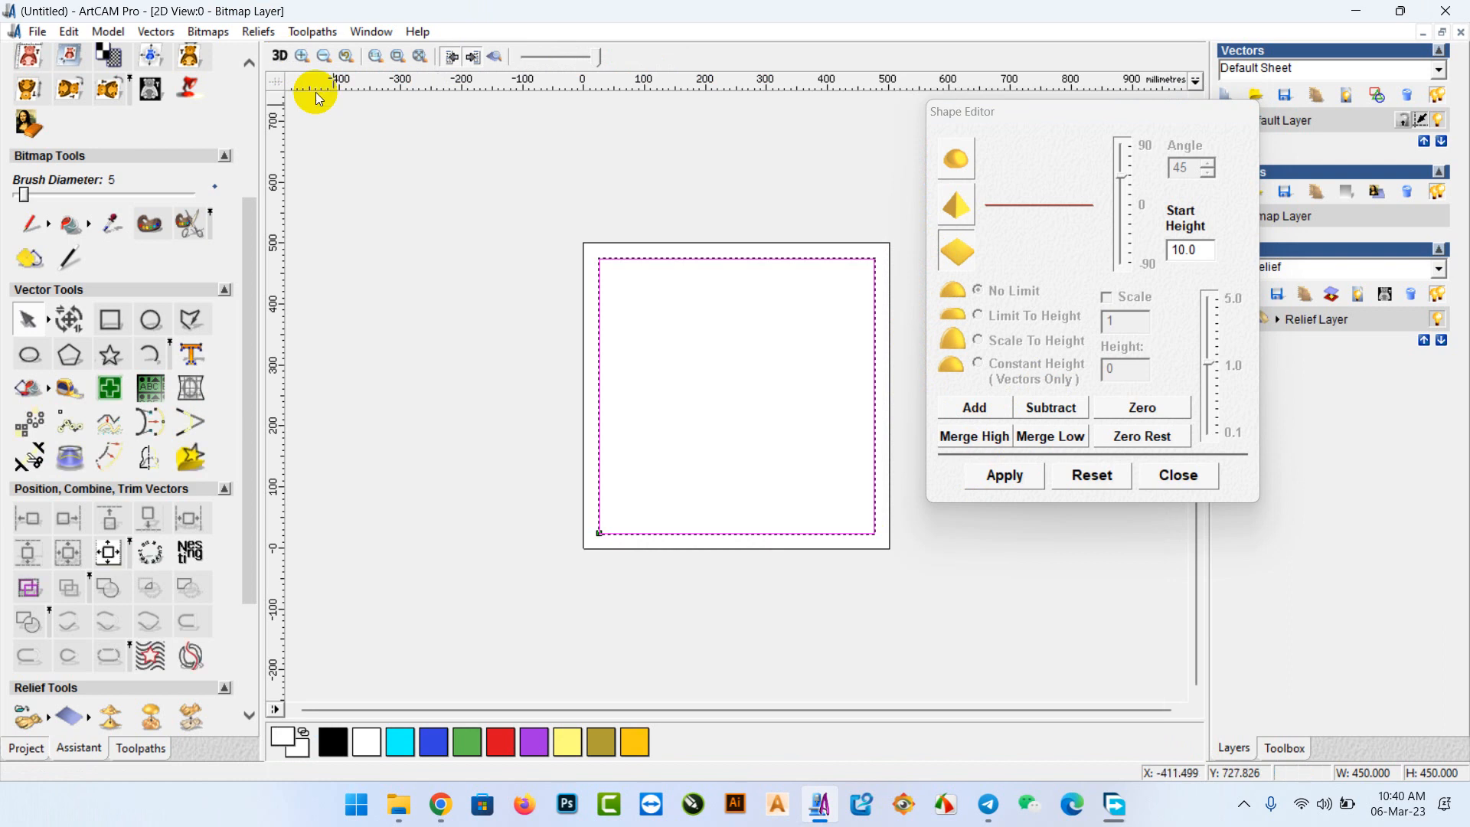
Turn on the relief preview in the 2D view and bring the model information into view.
left_click(496, 59)
scroll(704, 429, "up", 4)
scroll(579, 287, "down", 2)
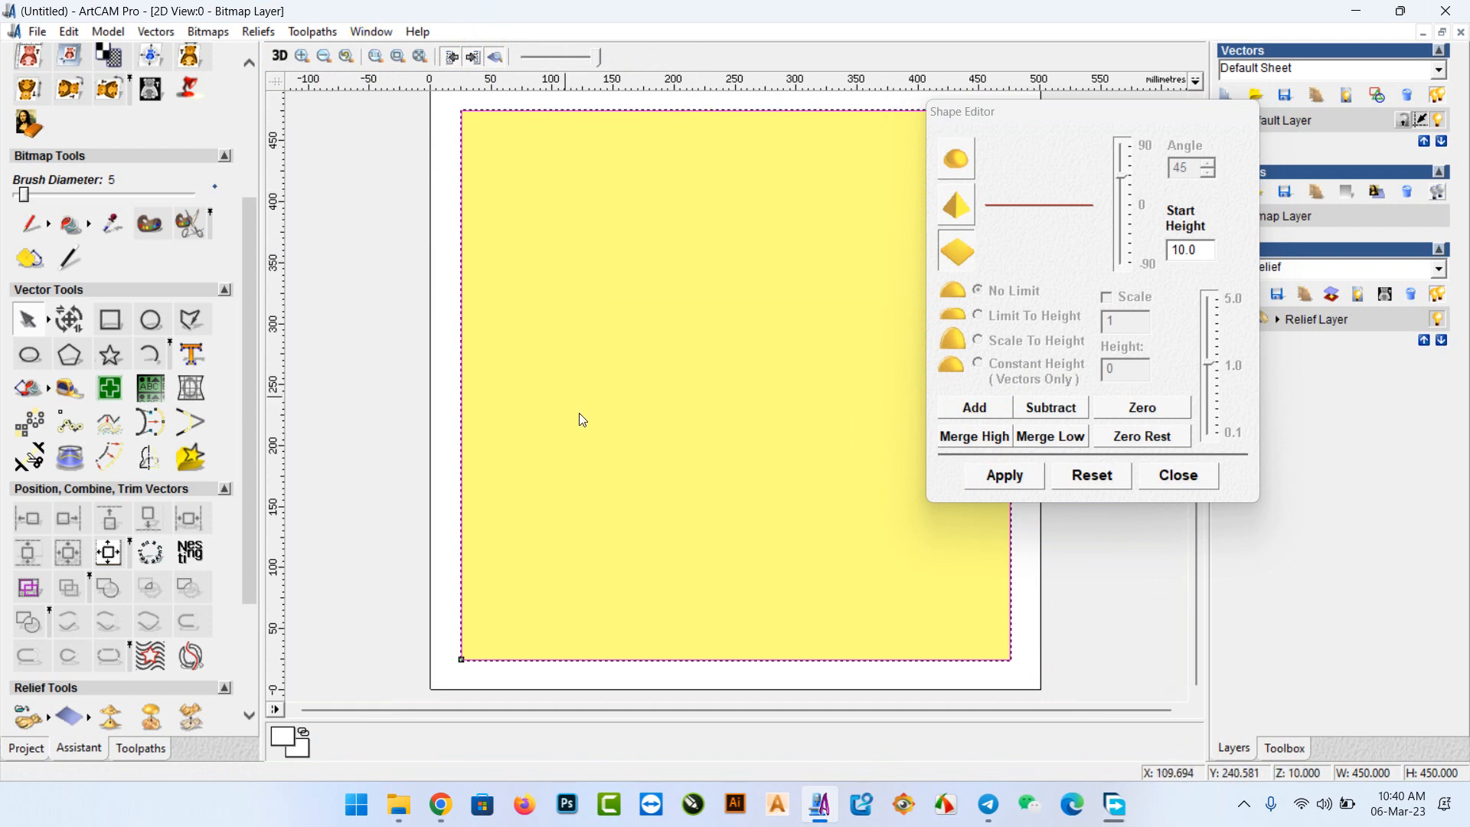
left_click(247, 221)
left_click_drag(247, 222, 239, 92)
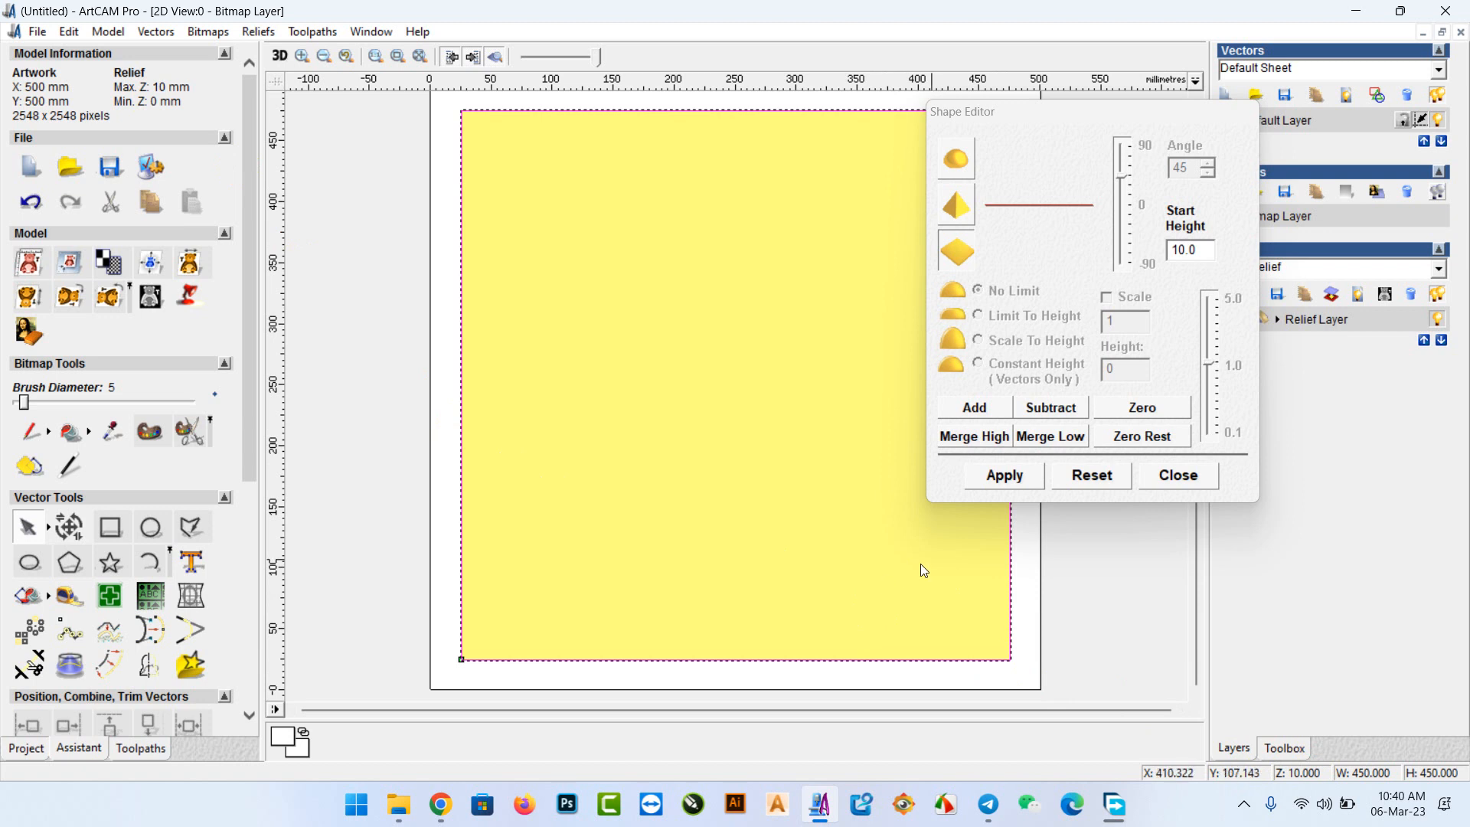
Examine the stepped edge around the square relief in 3D and go back to the 2D view.
left_click(277, 56)
left_click_drag(630, 392, 621, 418)
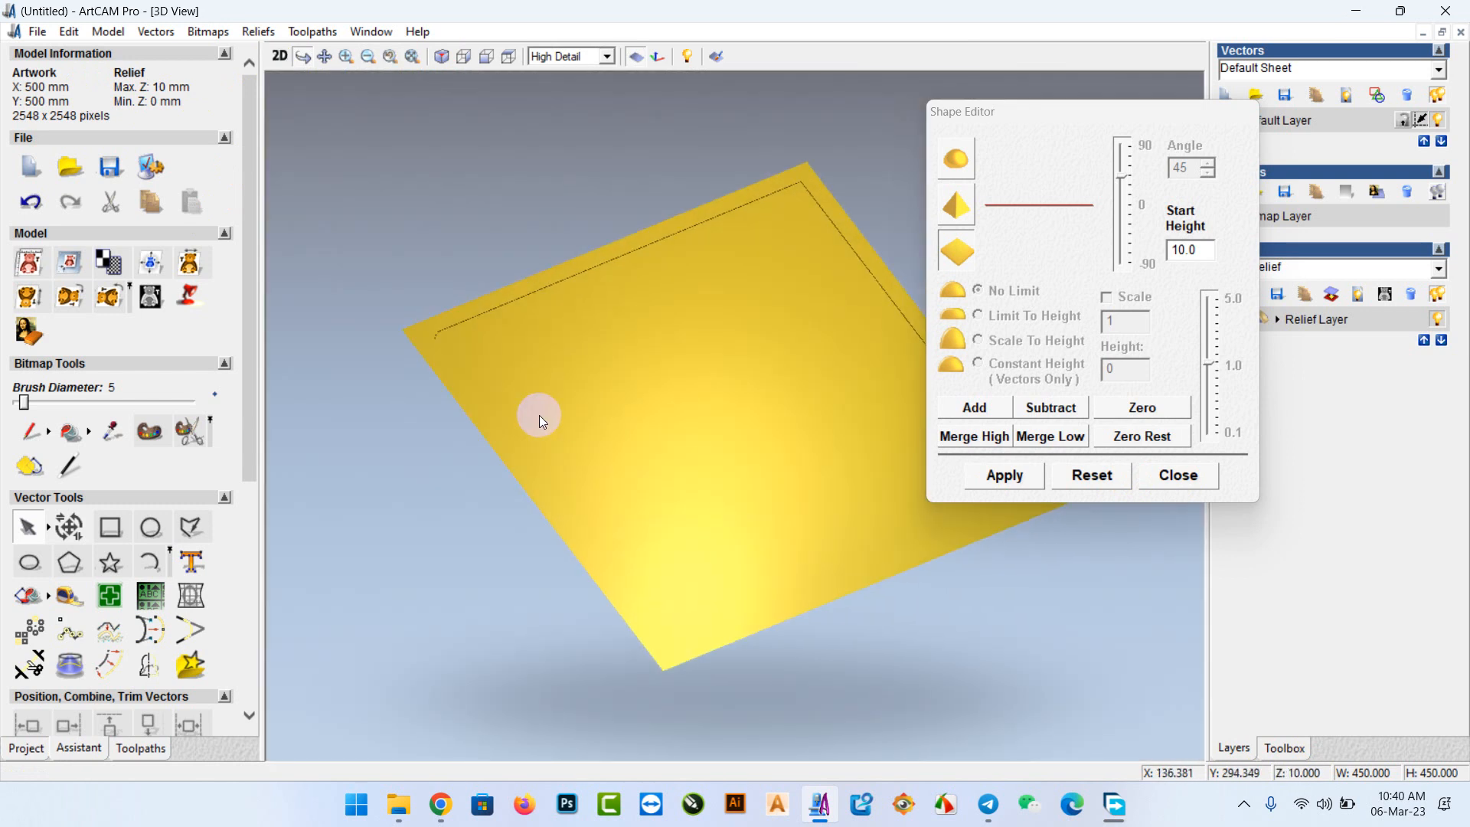
left_click(614, 440)
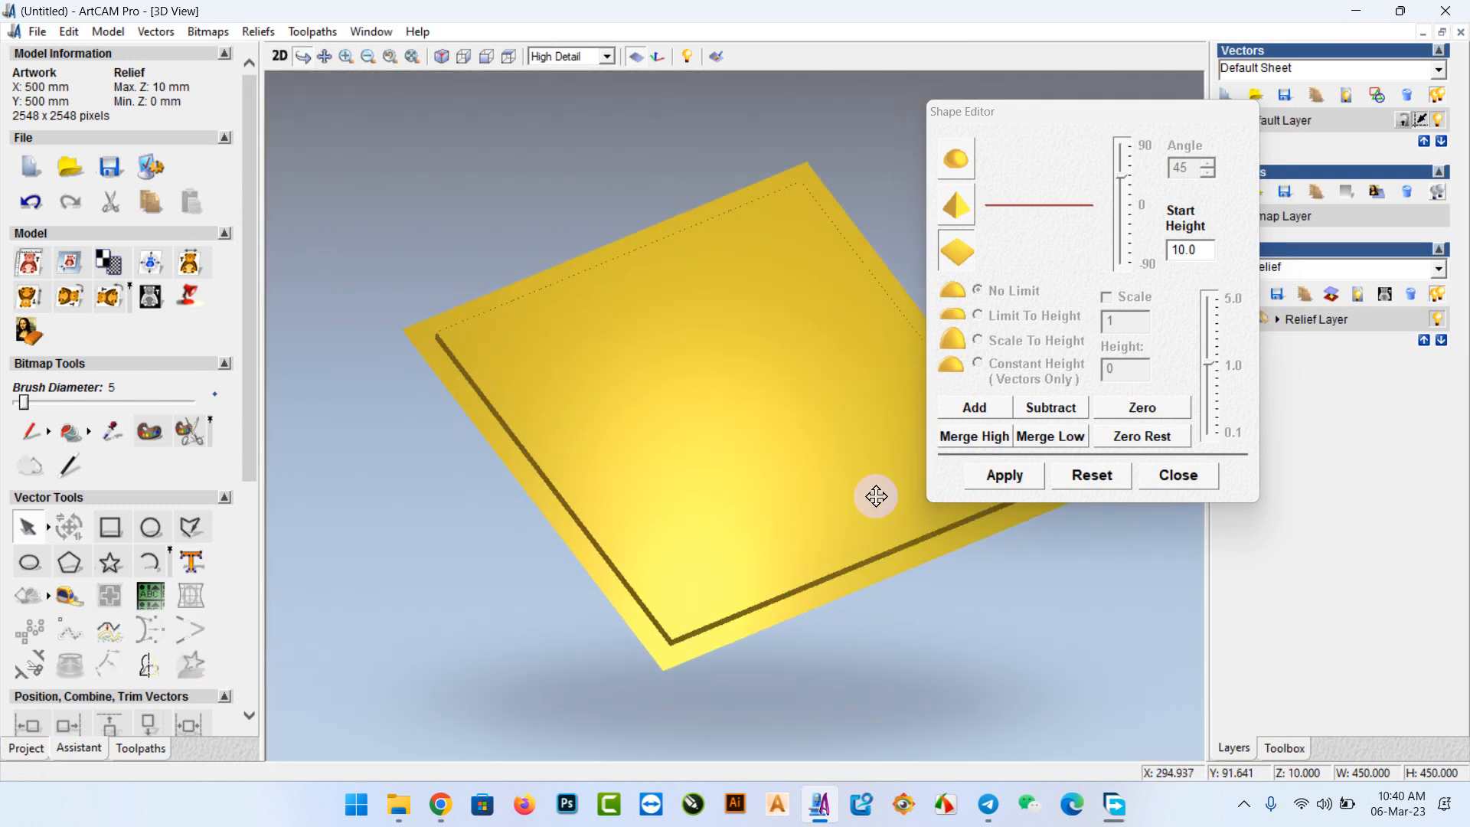
left_click_drag(623, 354, 564, 279)
left_click(275, 60)
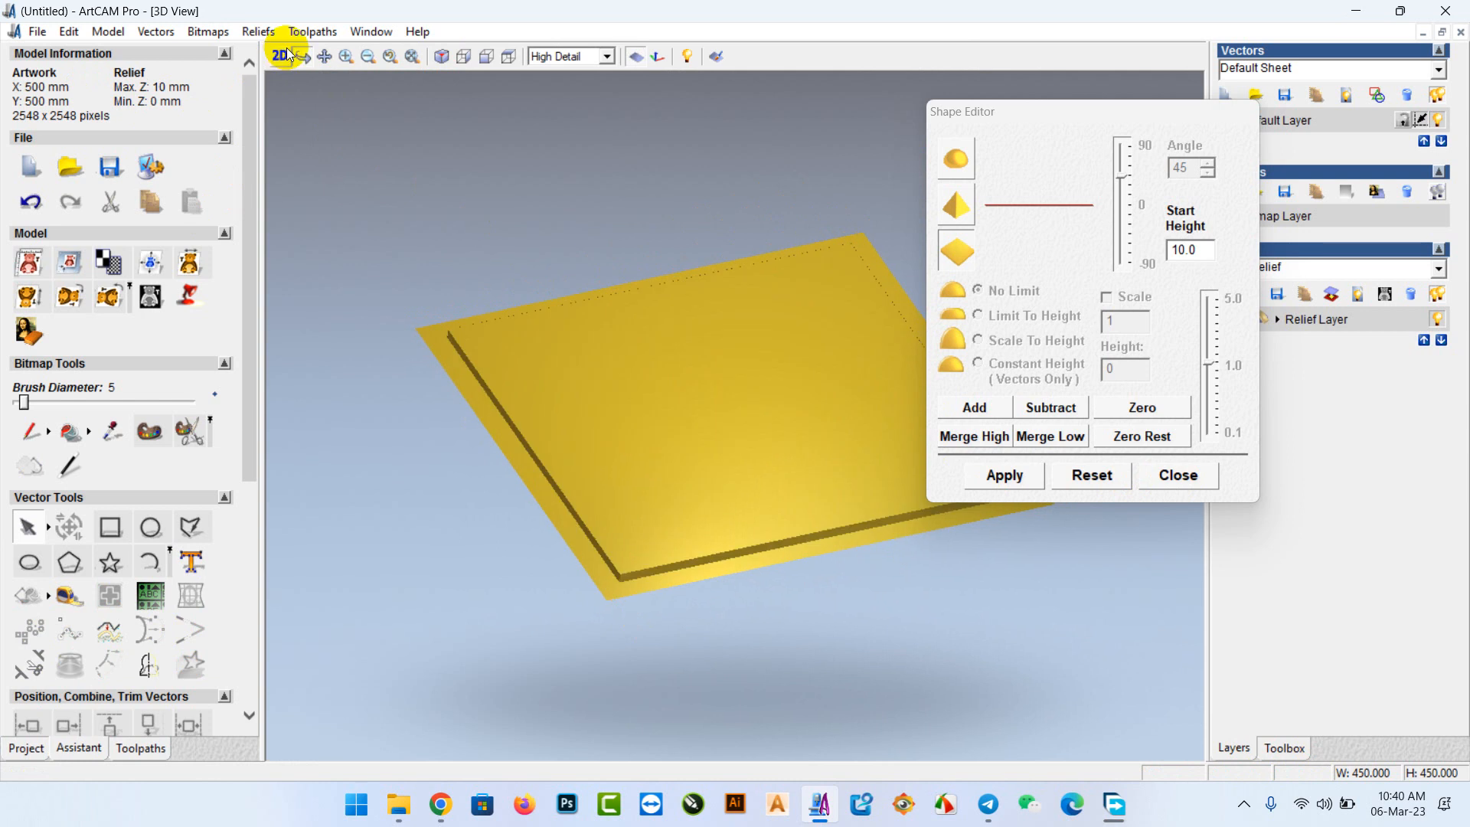
Offset the square vector inwards by 20 mm with radiused corners, keeping the original vector.
left_click(111, 659)
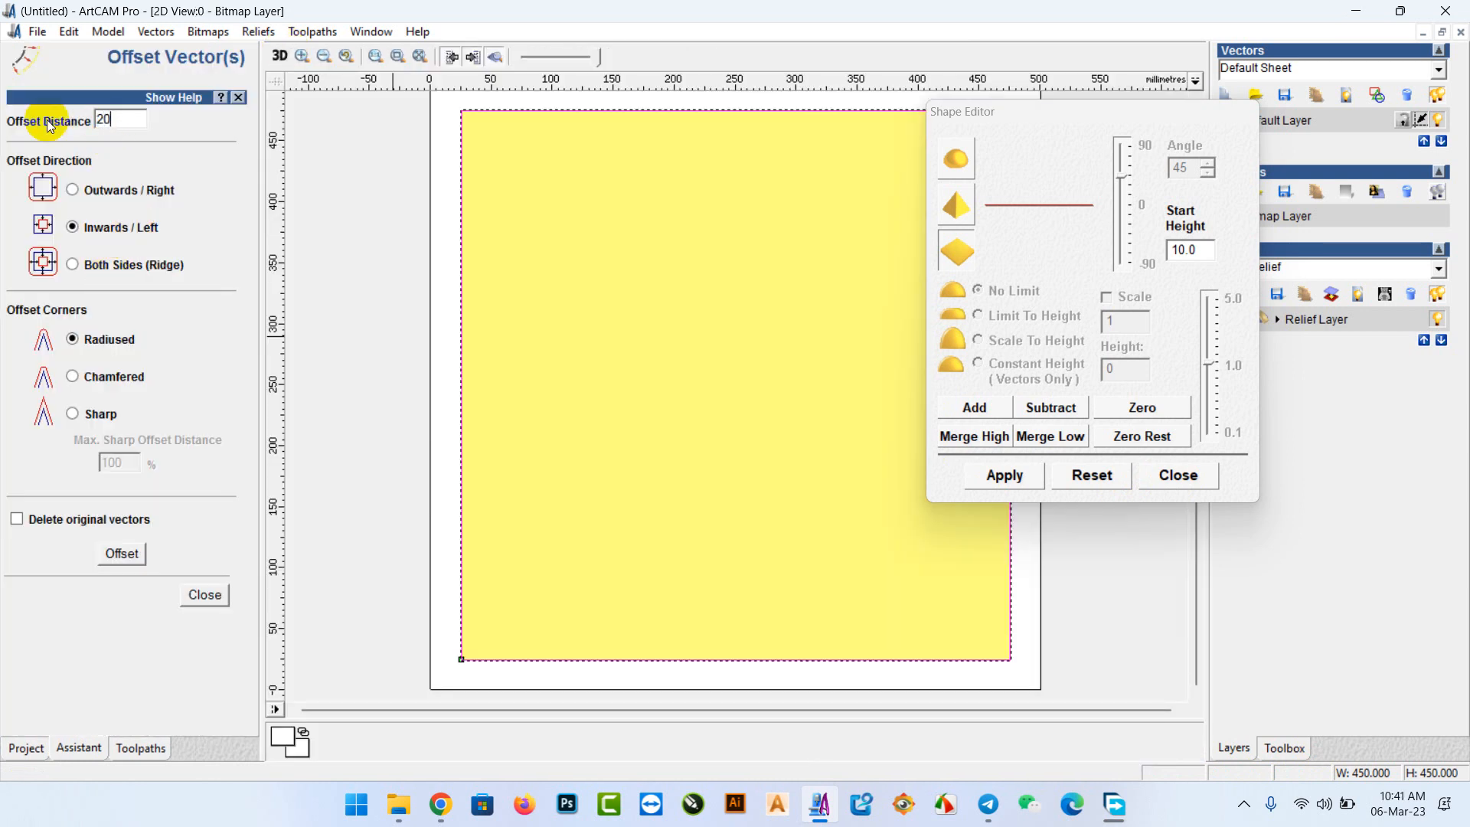
left_click(121, 552)
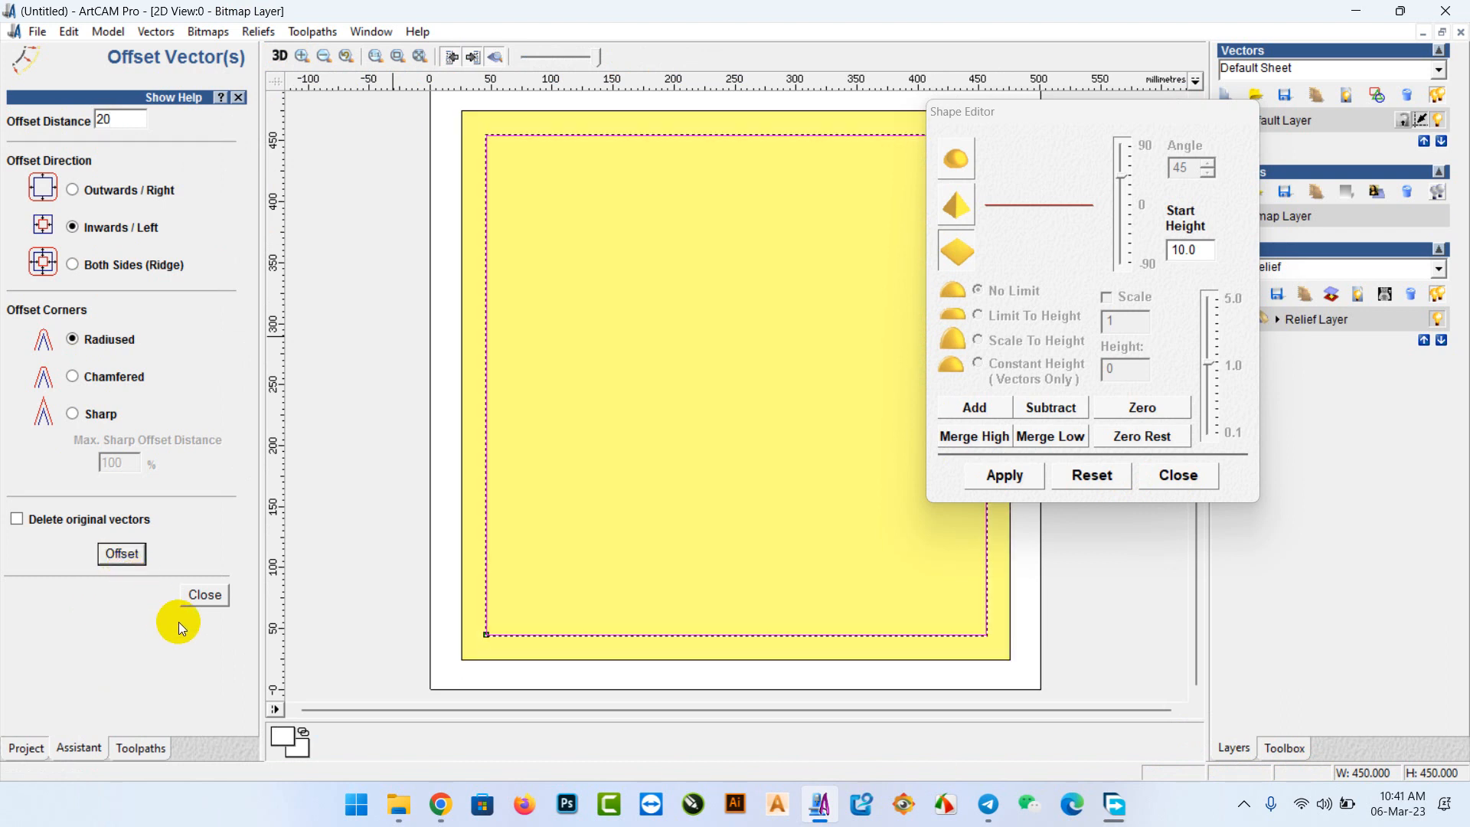
left_click(220, 594)
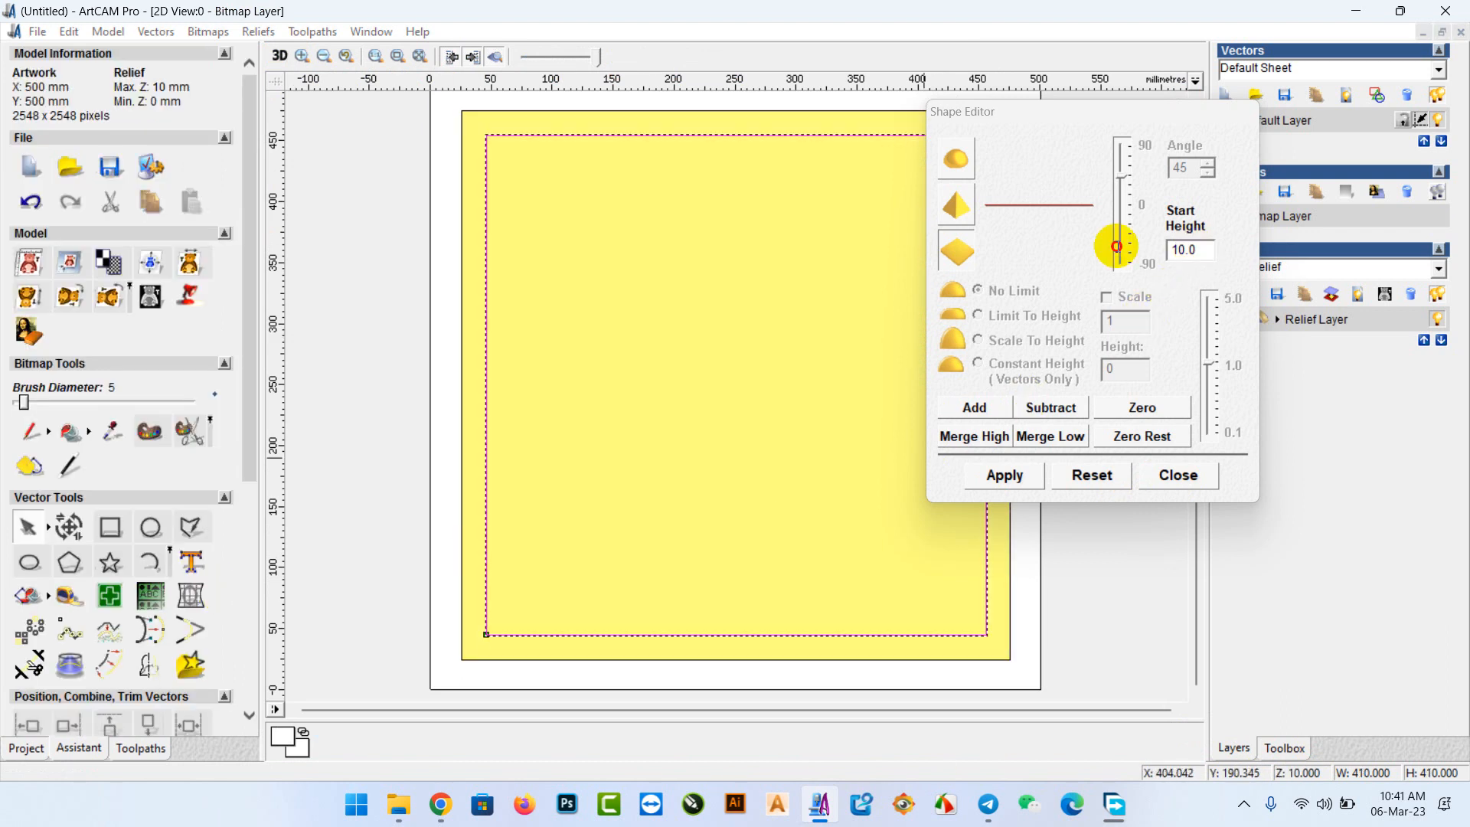
Add the inner square to the relief as a flat shape with a 10 mm start height and inspect the steps in 3D.
double_click(1194, 250)
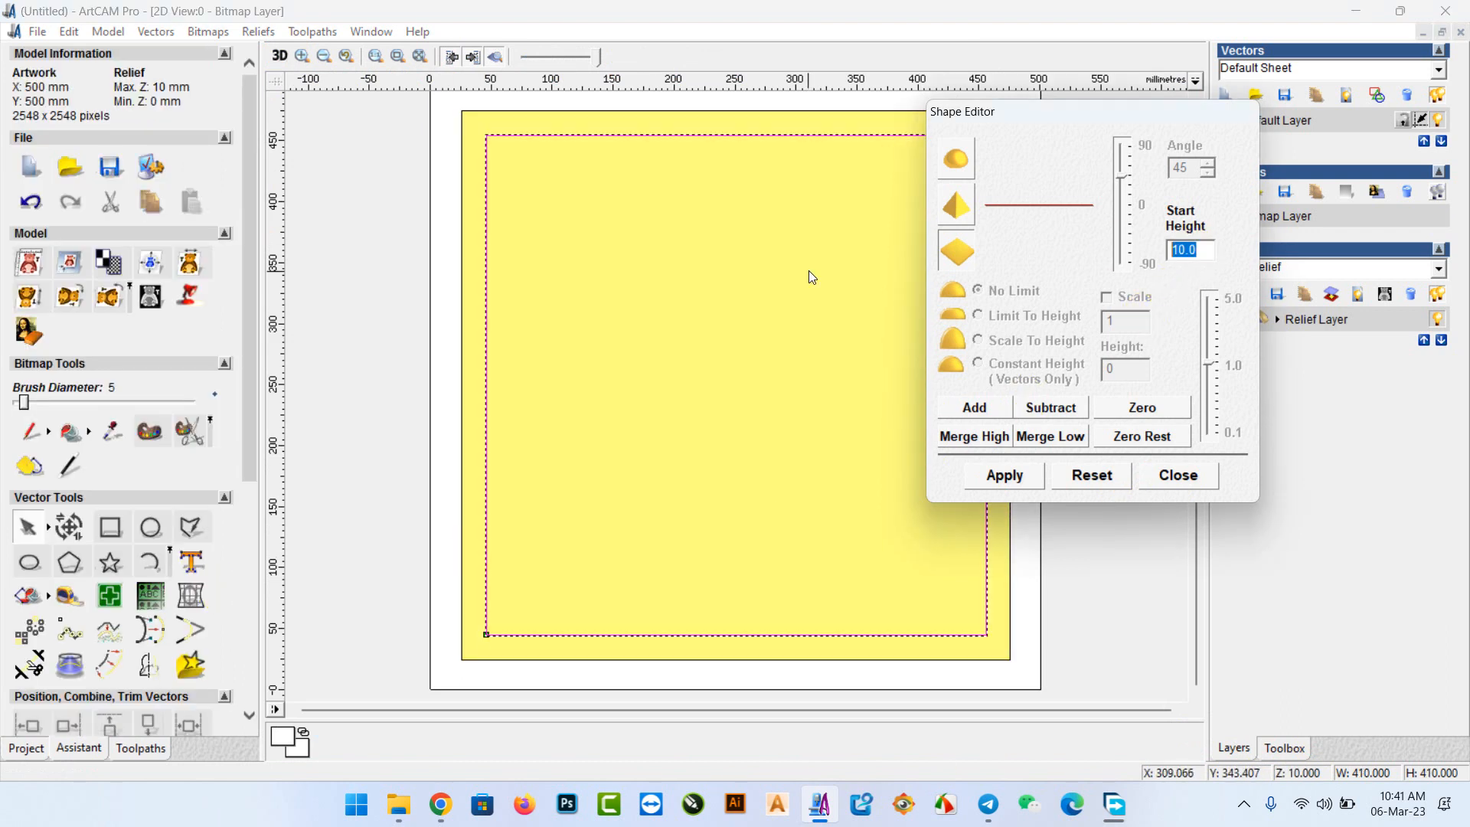
left_click(984, 412)
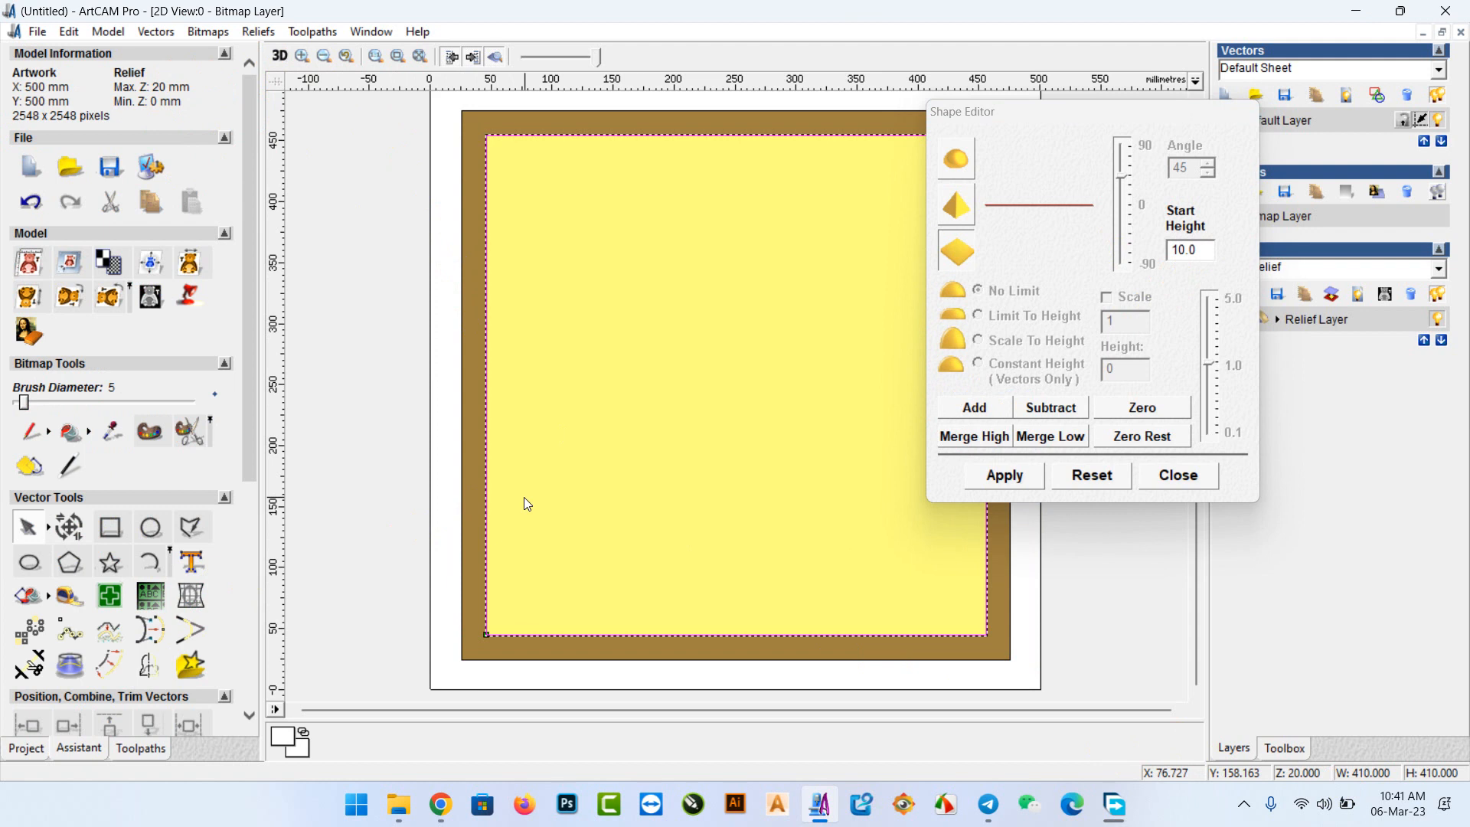
left_click(279, 56)
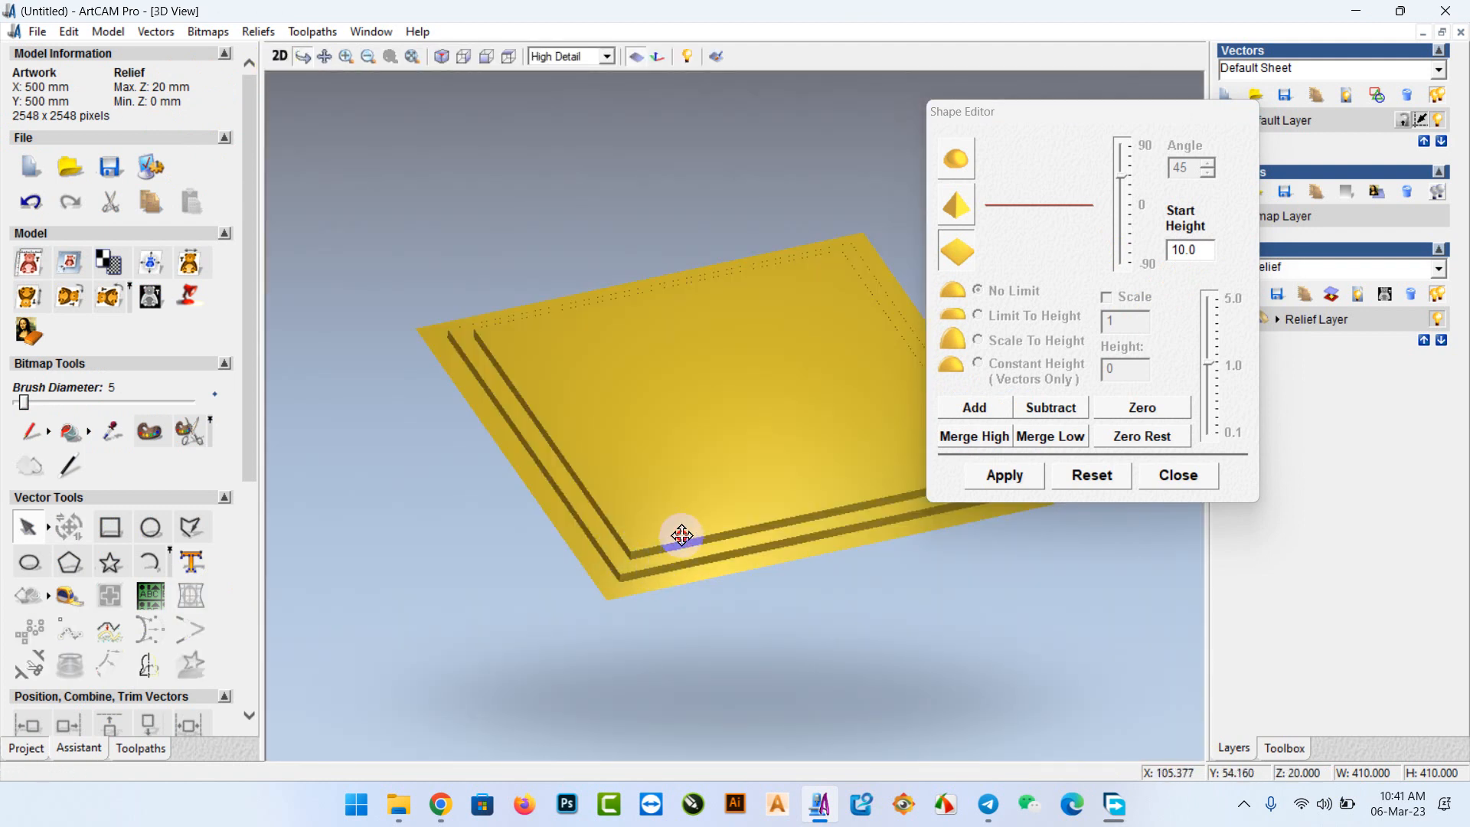
left_click_drag(681, 535, 685, 503)
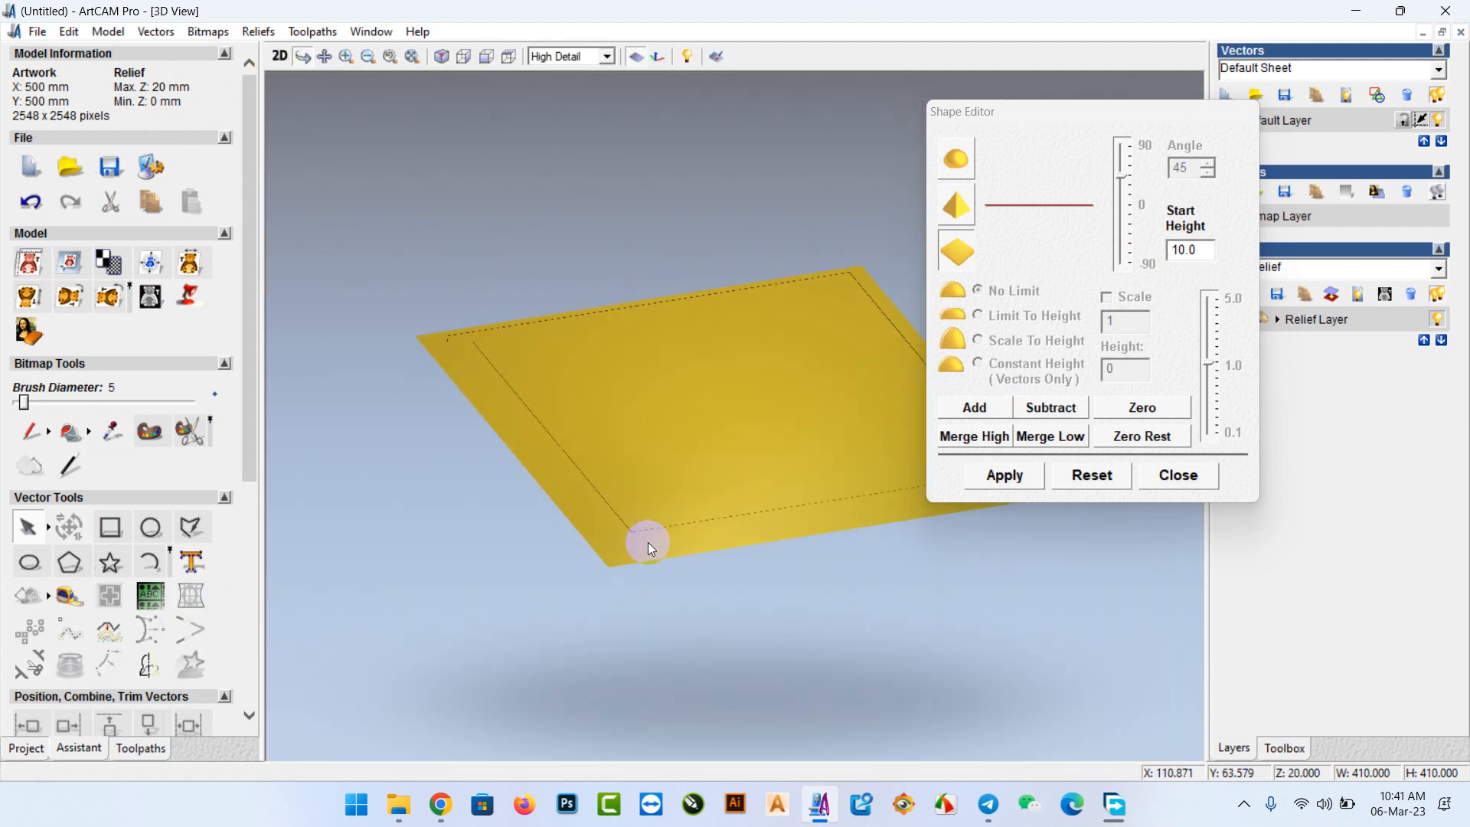
scroll(646, 544, "up", 3)
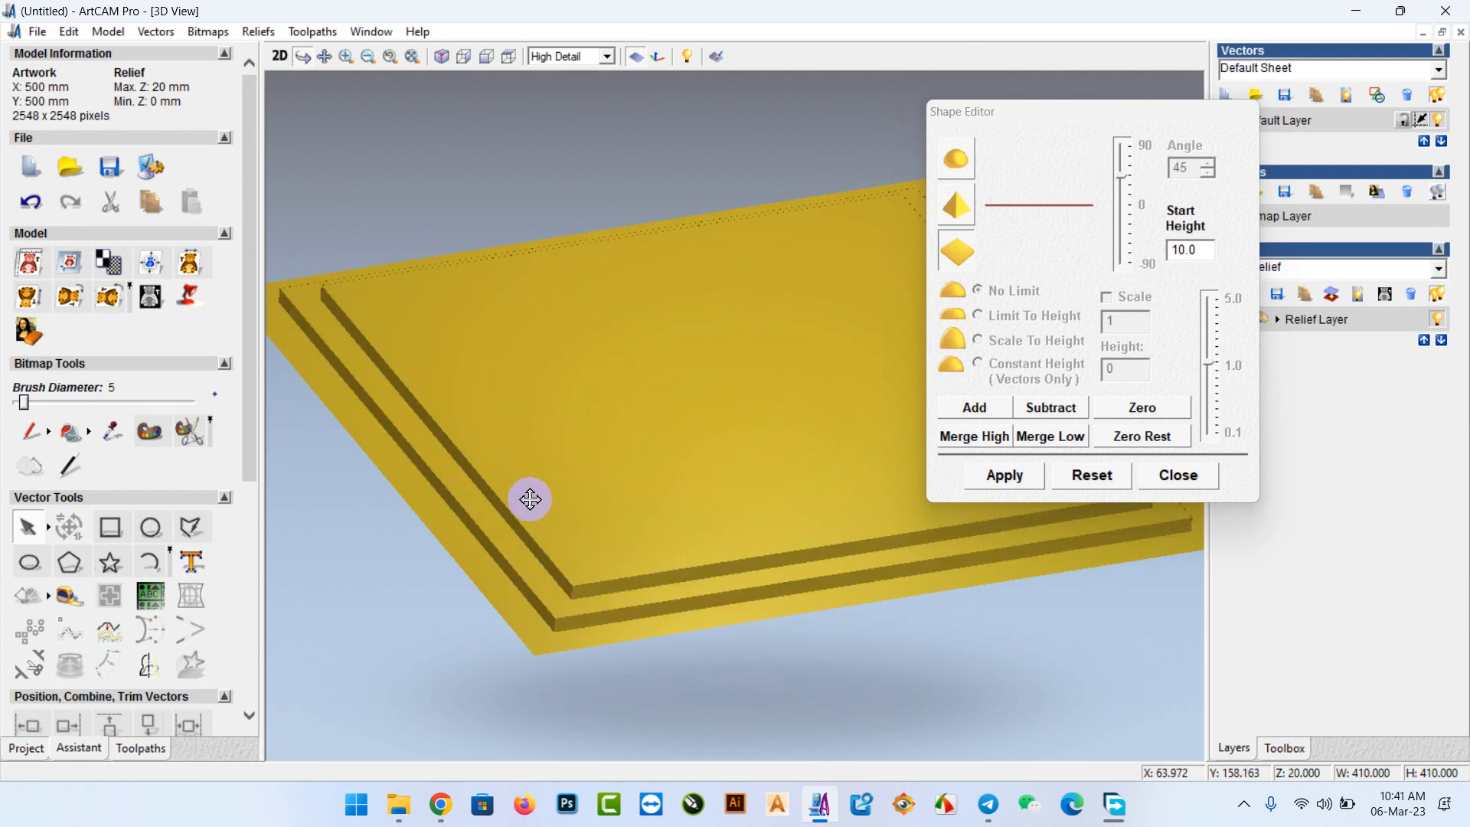
left_click(281, 58)
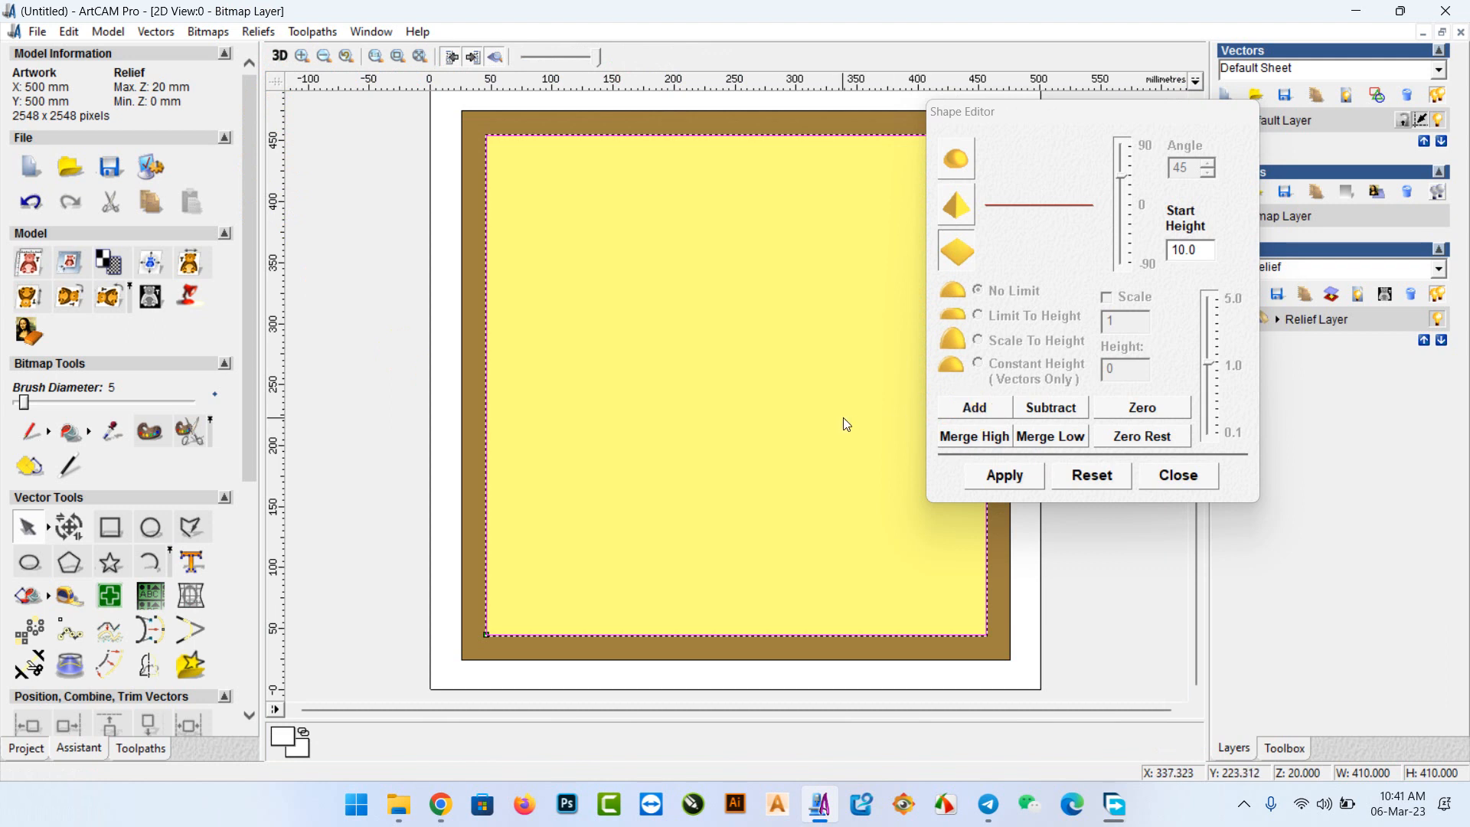
Offset the inner square inwards by a further 20 mm with radiused corners, keeping the original vectors.
scroll(136, 672, "down", 3)
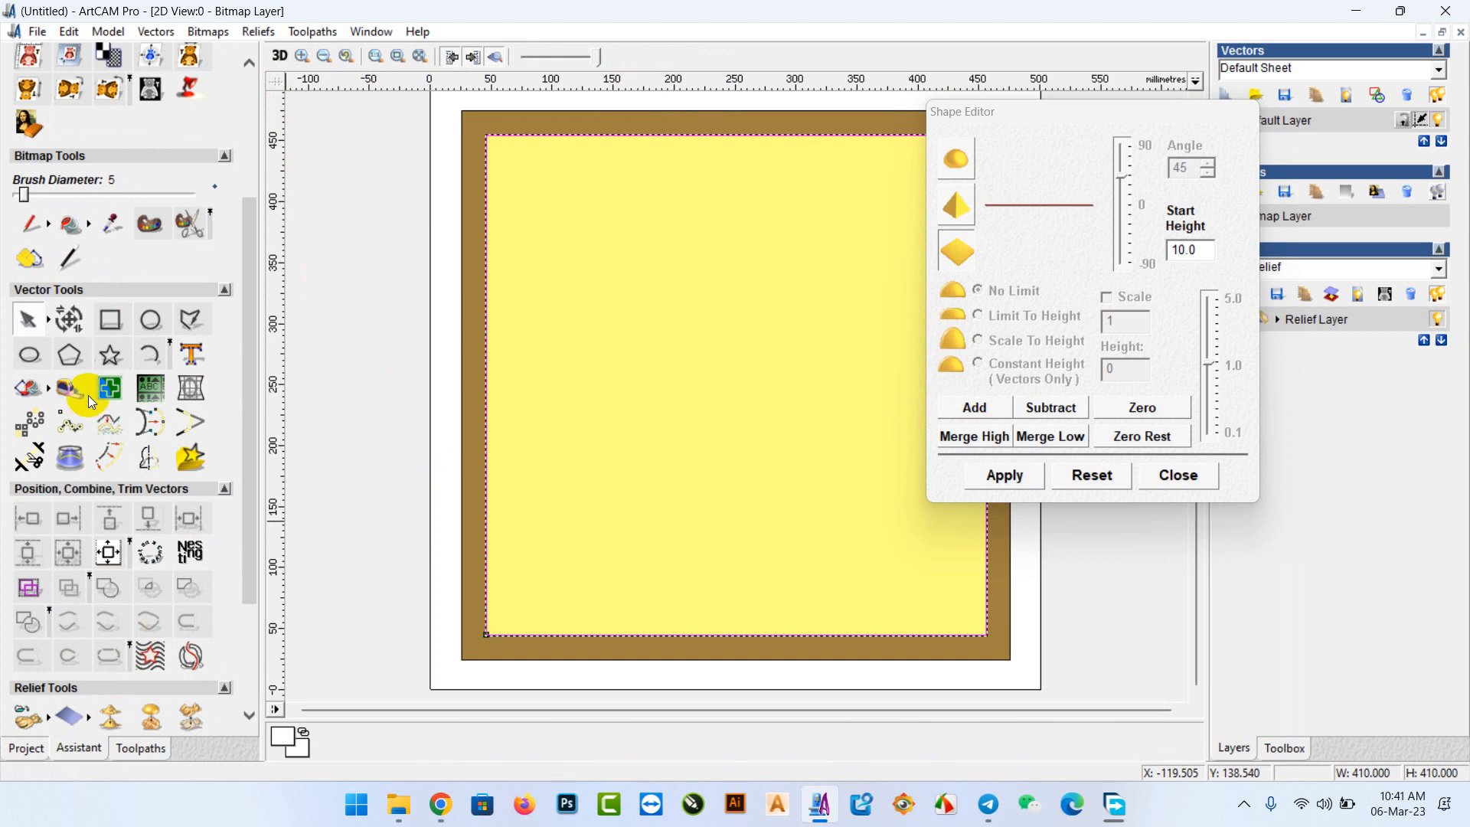
left_click(107, 467)
left_click(122, 553)
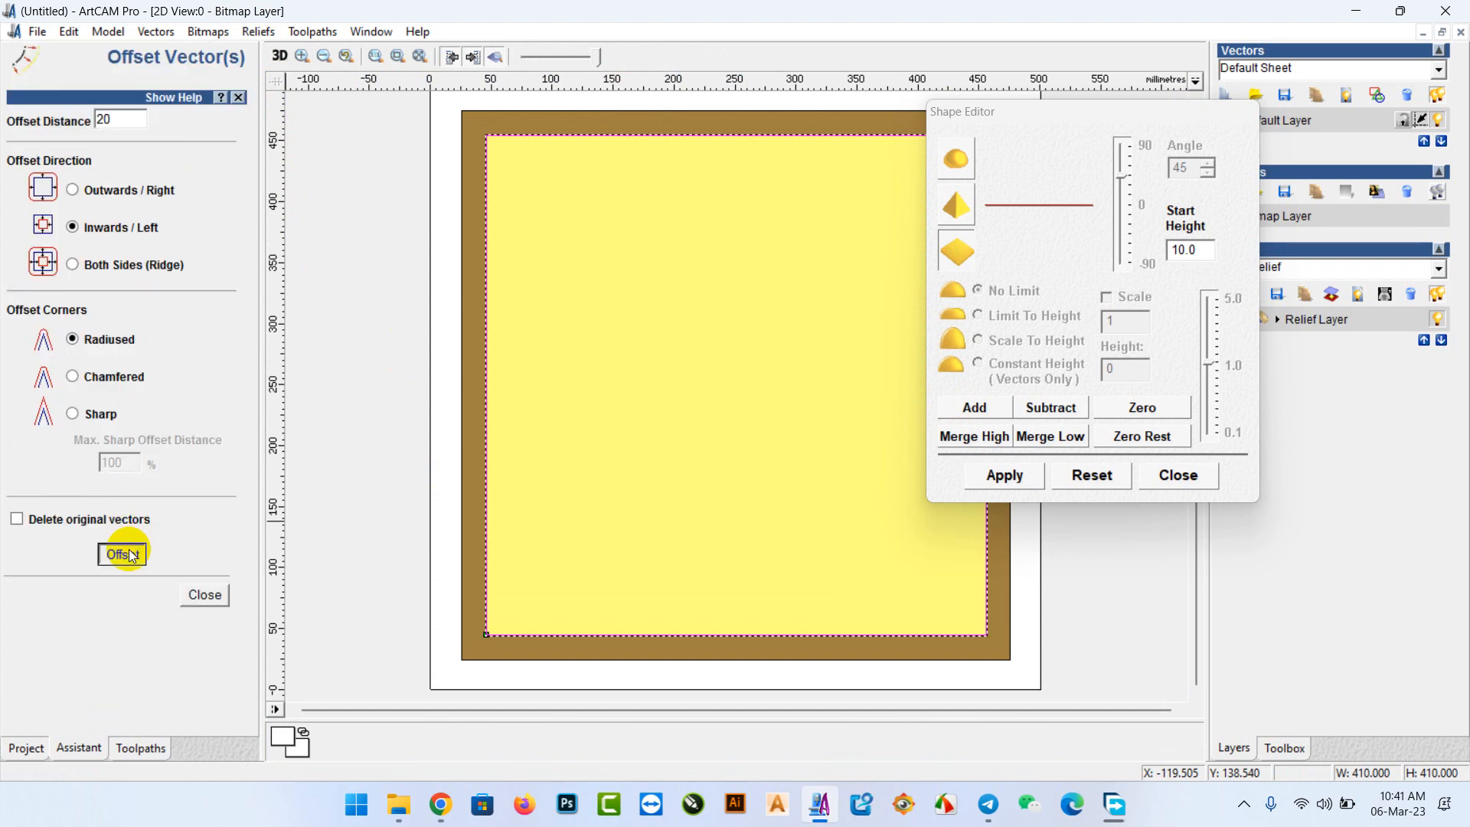
left_click(1001, 473)
left_click(1217, 251)
left_click_drag(1216, 251, 879, 251)
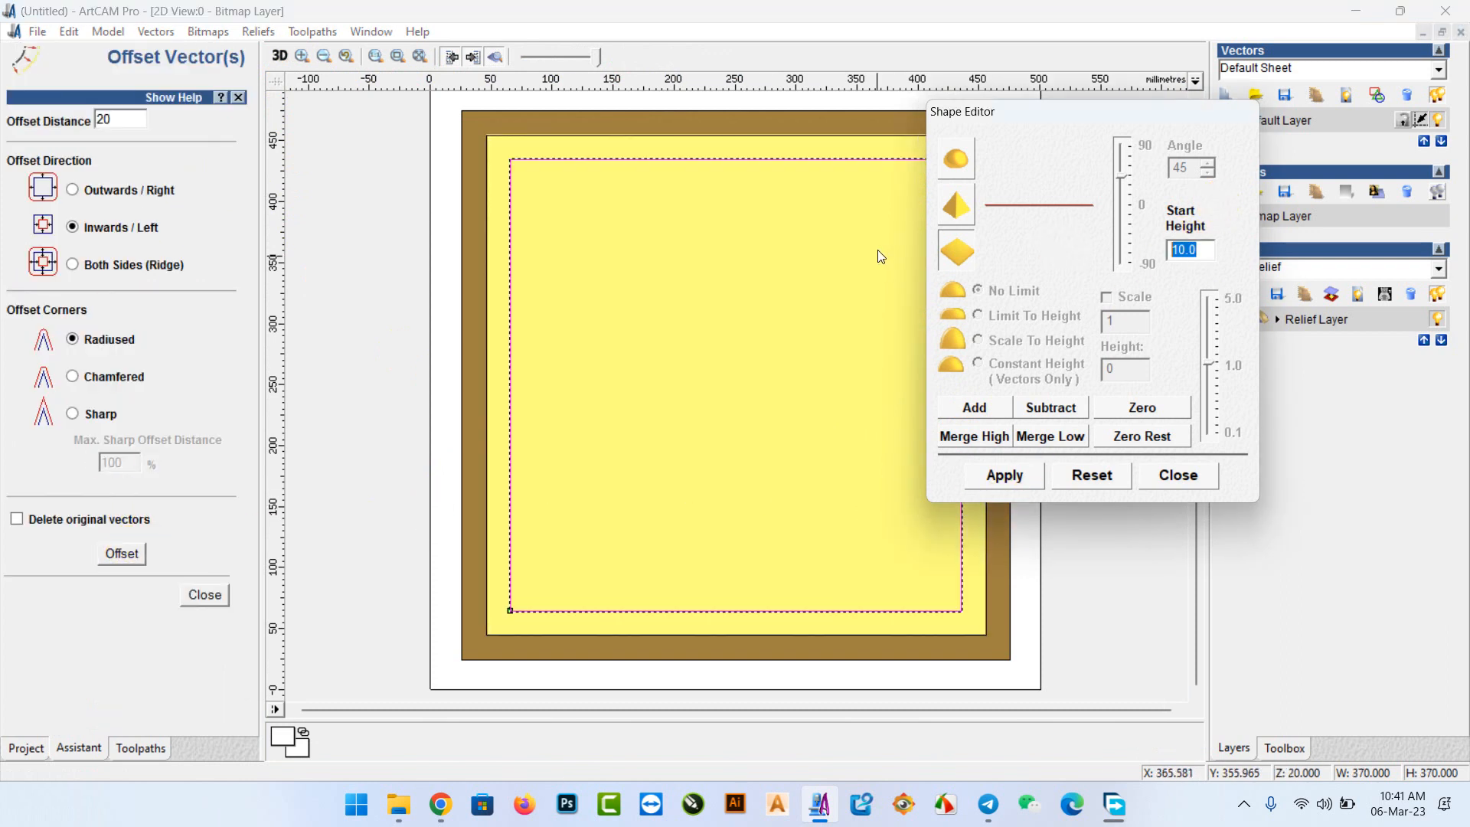
left_click(952, 358)
left_click(1245, 790)
left_click(1188, 633)
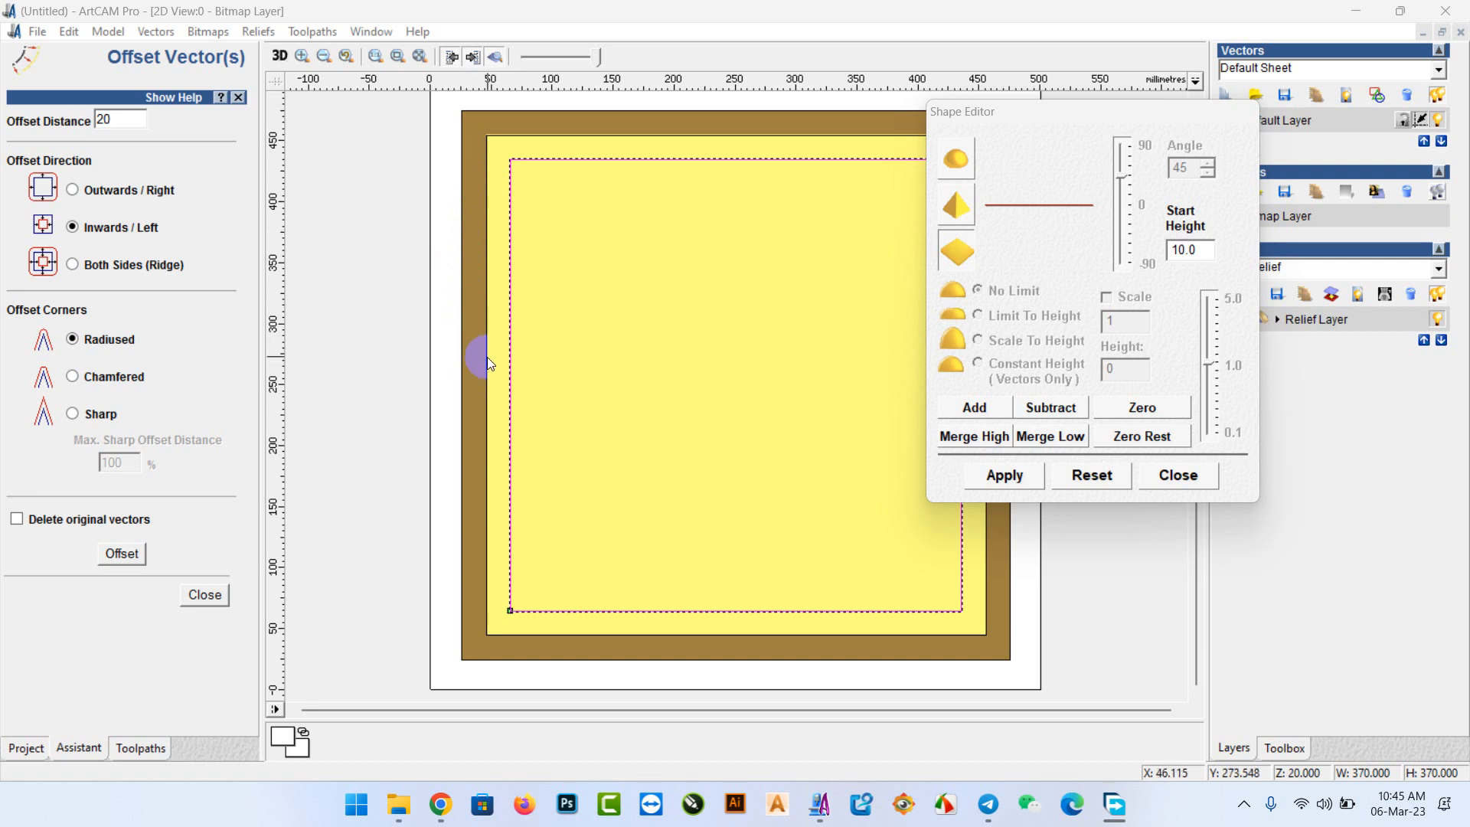
Try to merge the innermost square high into the relief at a start height of 10 mm, checking it in 3D.
left_click_drag(1191, 257, 1142, 259)
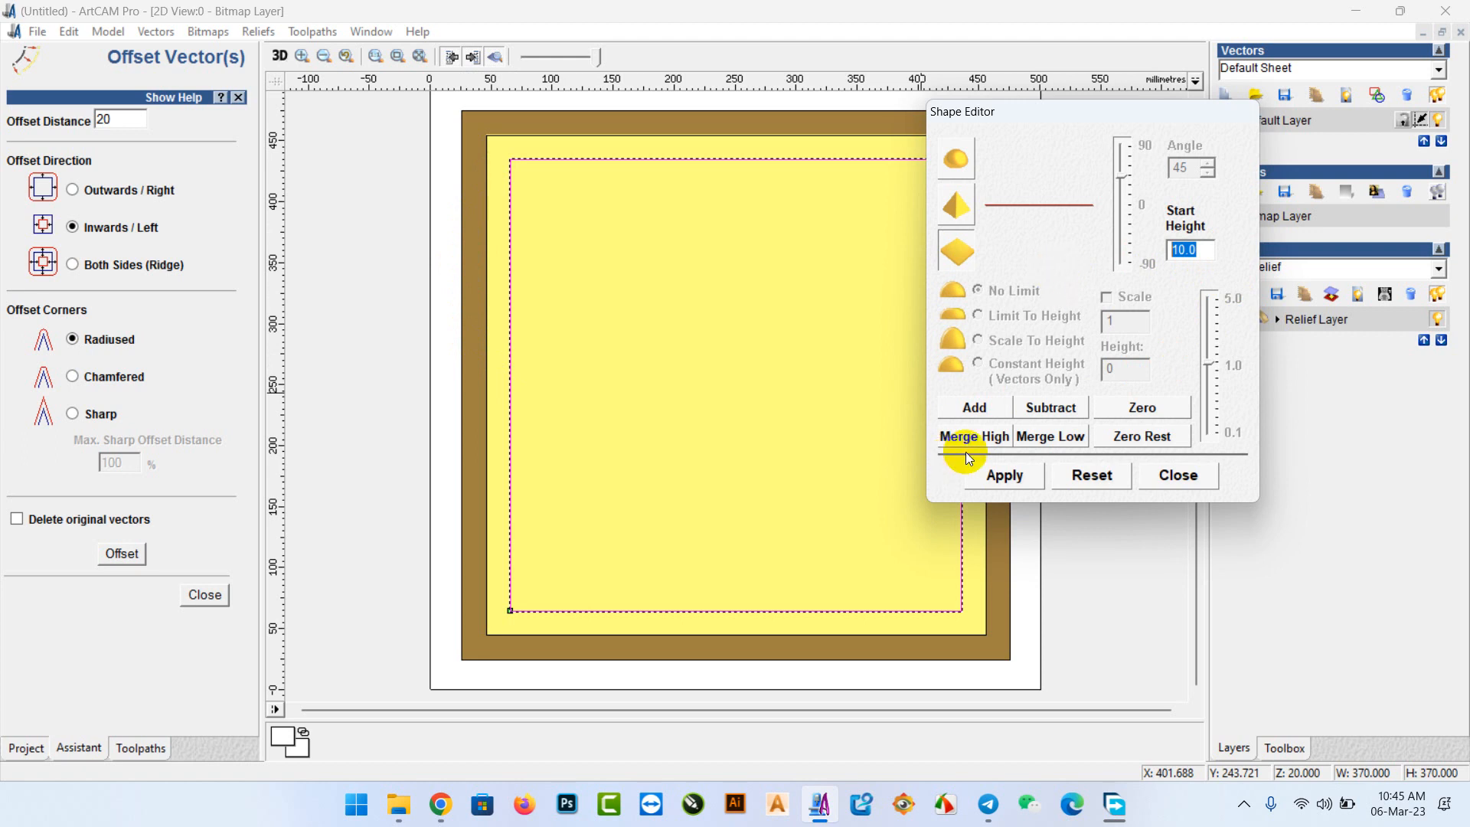
left_click(285, 58)
left_click_drag(603, 468, 545, 577)
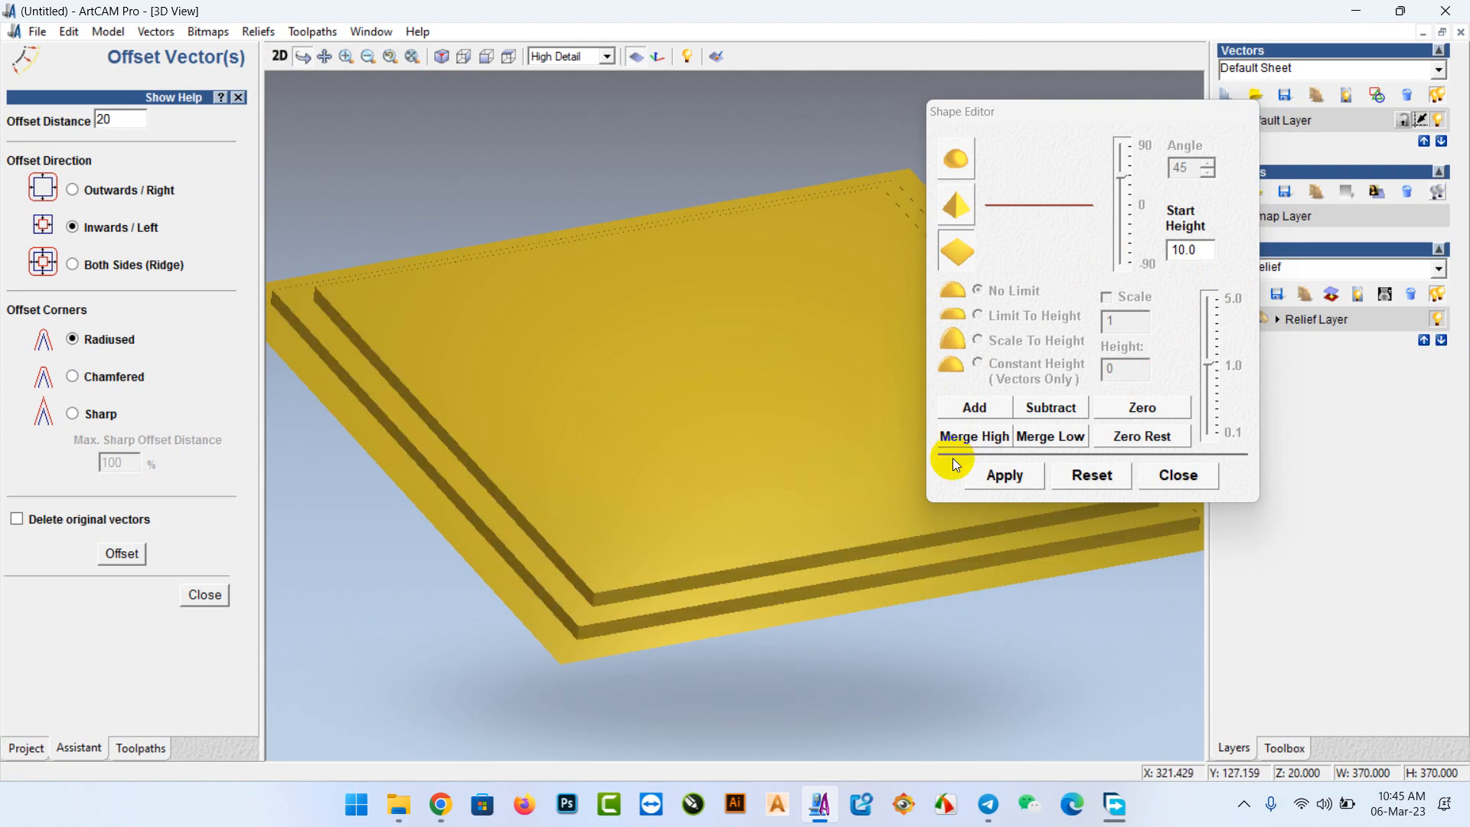
left_click(958, 438)
left_click(861, 432)
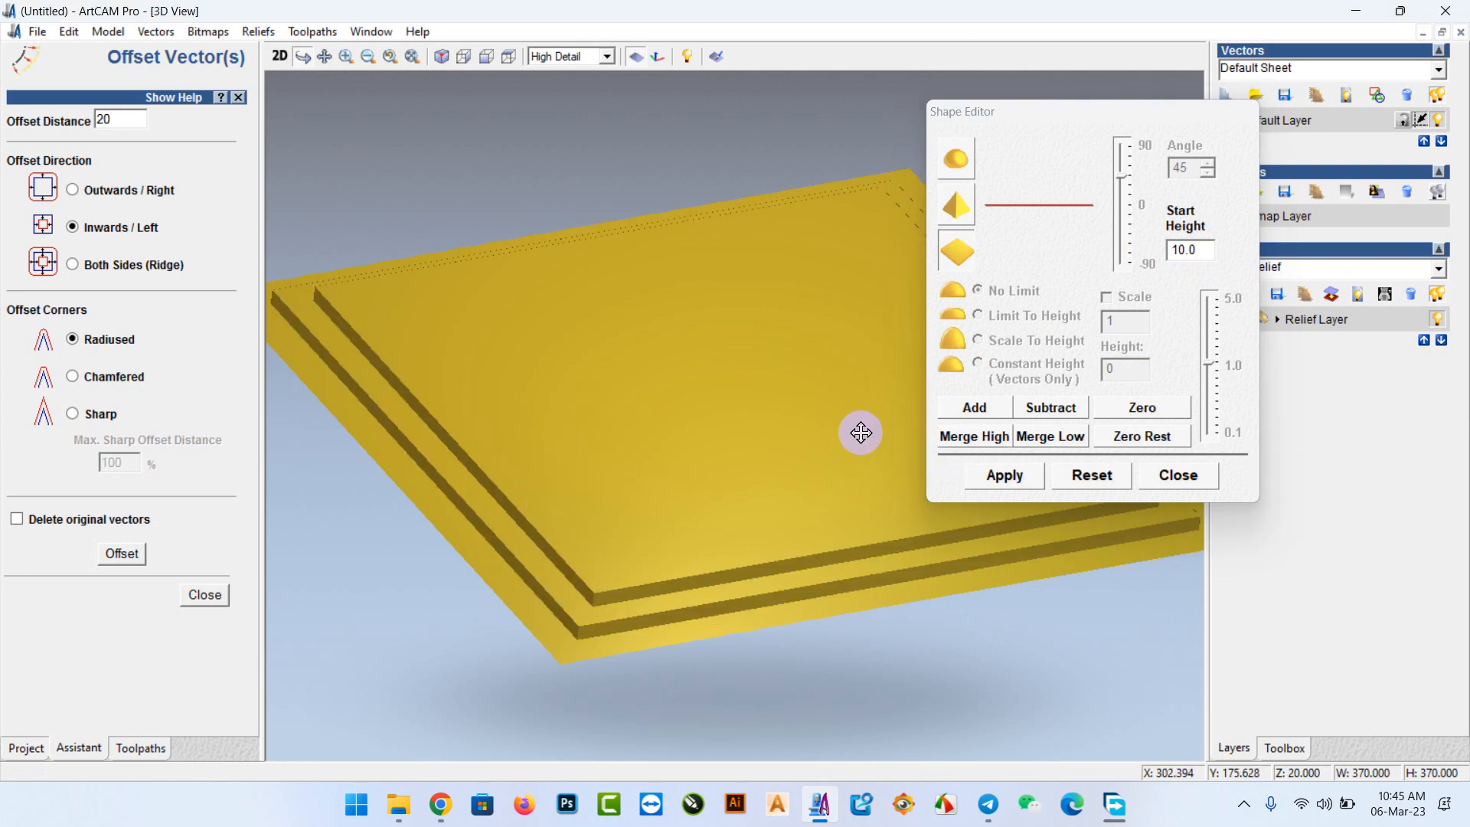
left_click_drag(861, 433, 798, 433)
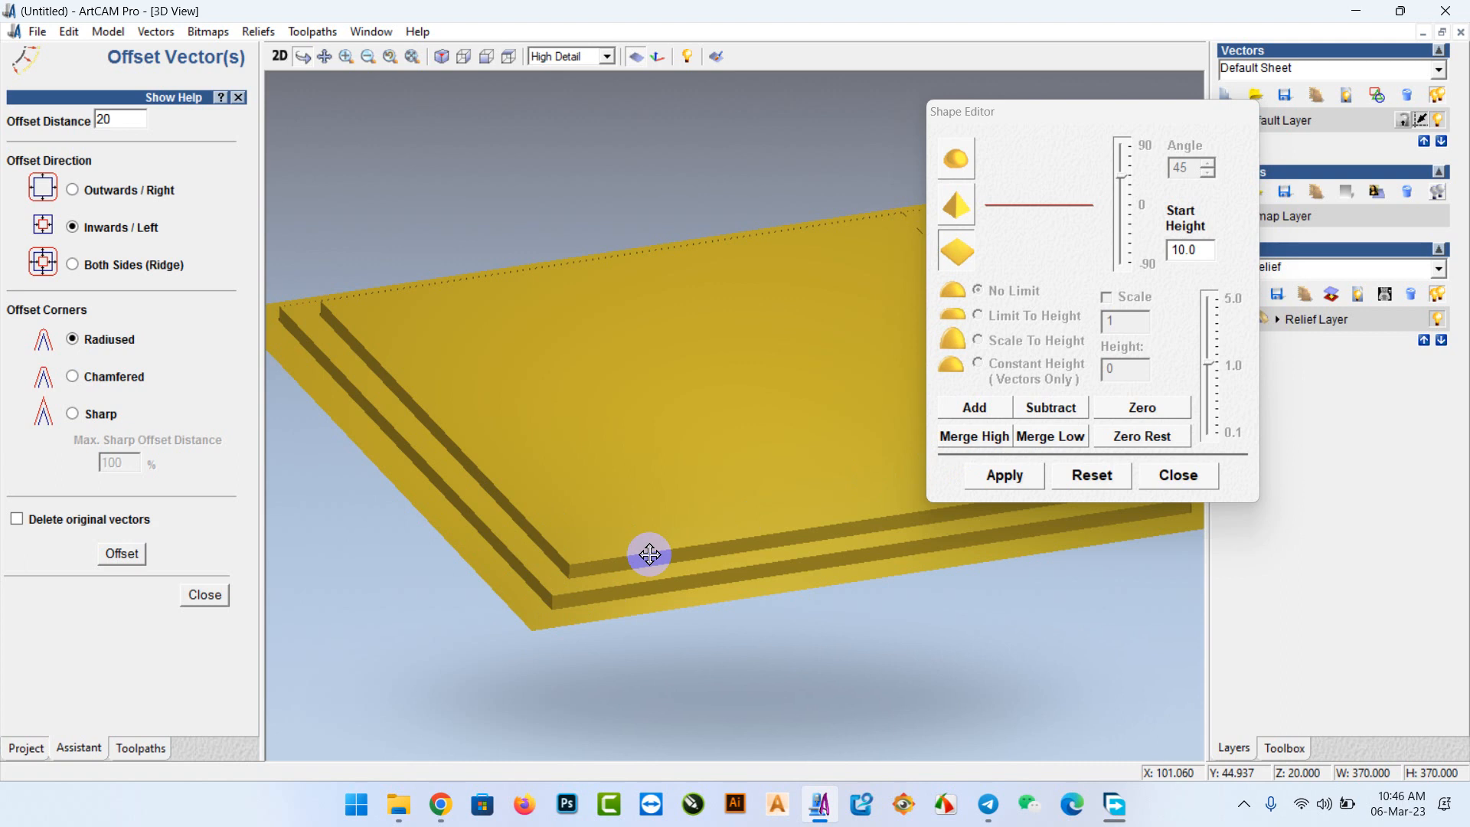
Set the innermost square's start height to 25 mm and combine it with the relief using Merge High.
double_click(1213, 249)
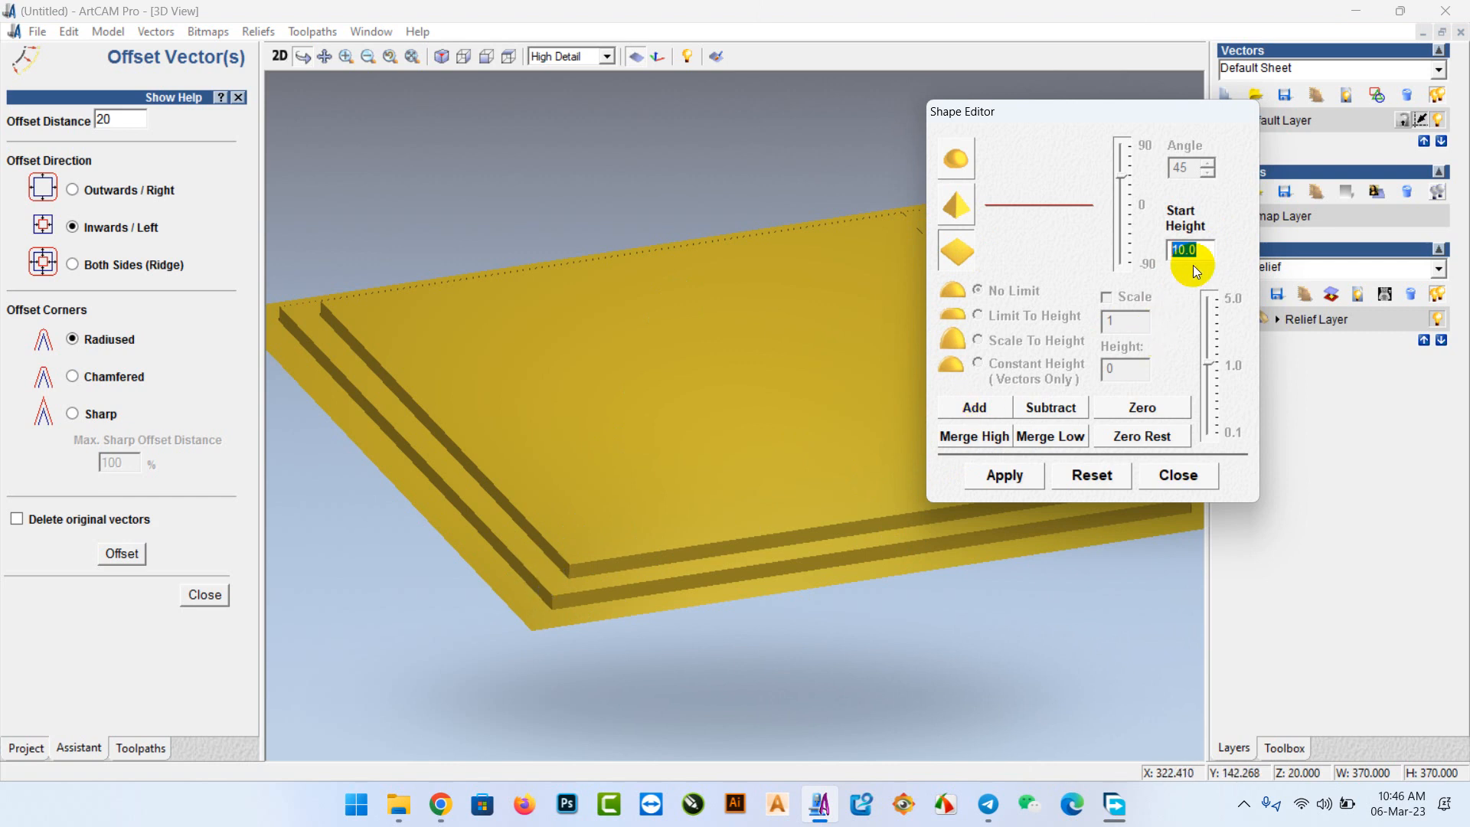
type("25")
left_click(980, 441)
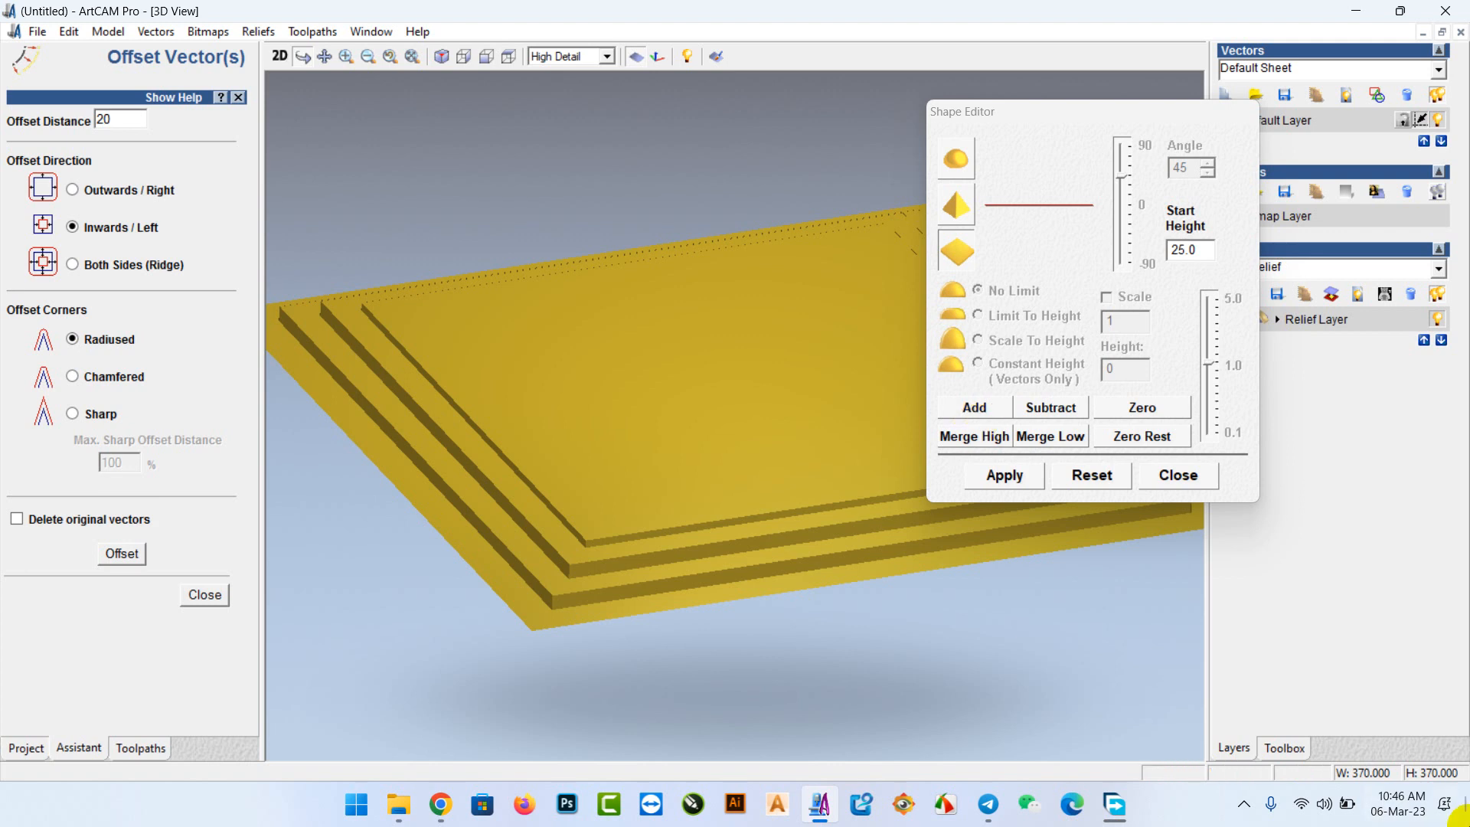
Return to the 2D view, close the vector offset settings and reset the relief to blank.
left_click(277, 57)
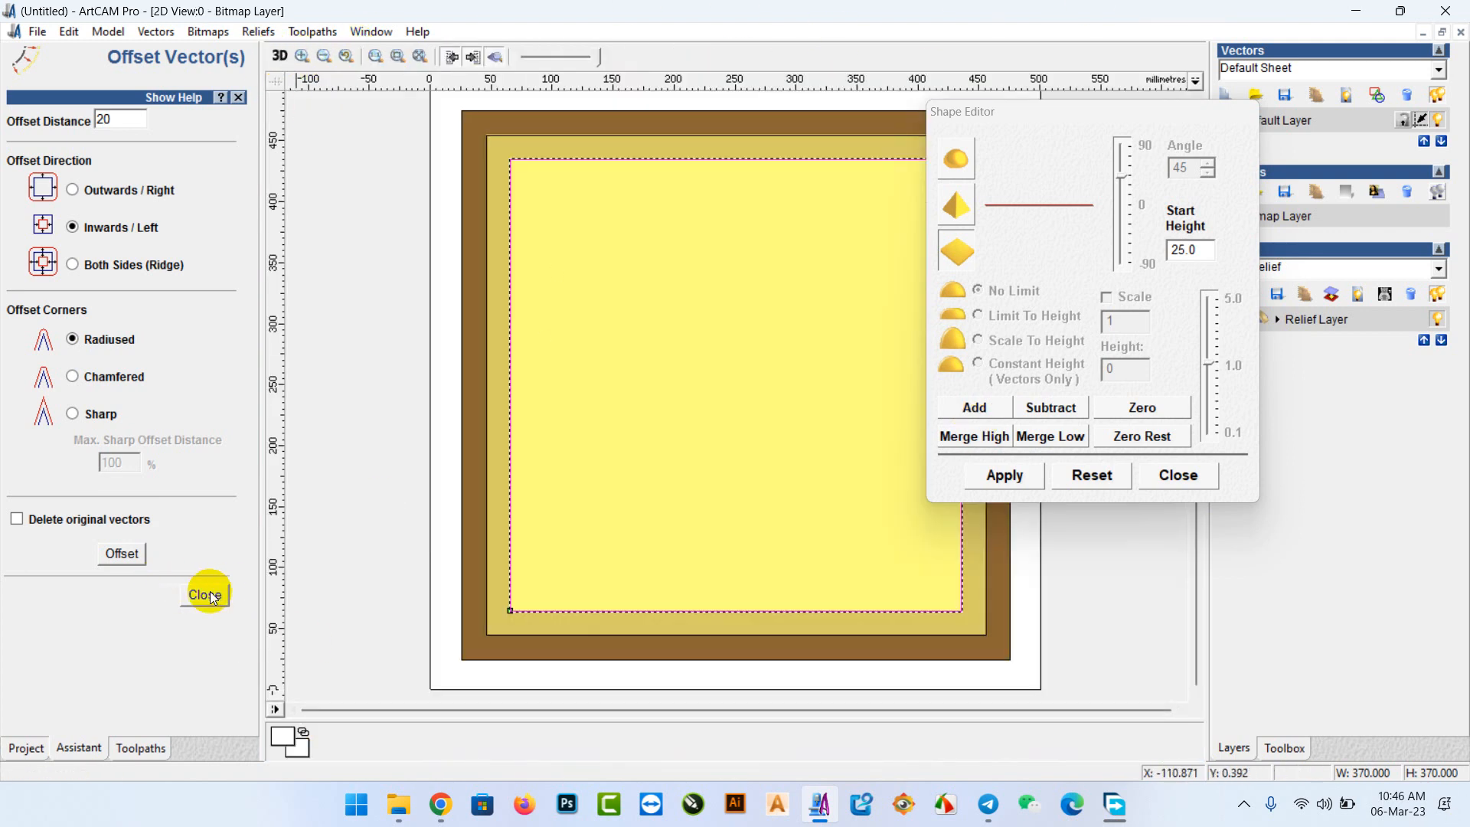
left_click(205, 594)
left_click(67, 712)
Draw a horizontal rectangle about 240 mm wide and 27 mm high in the upper part of the innermost square.
left_click(111, 319)
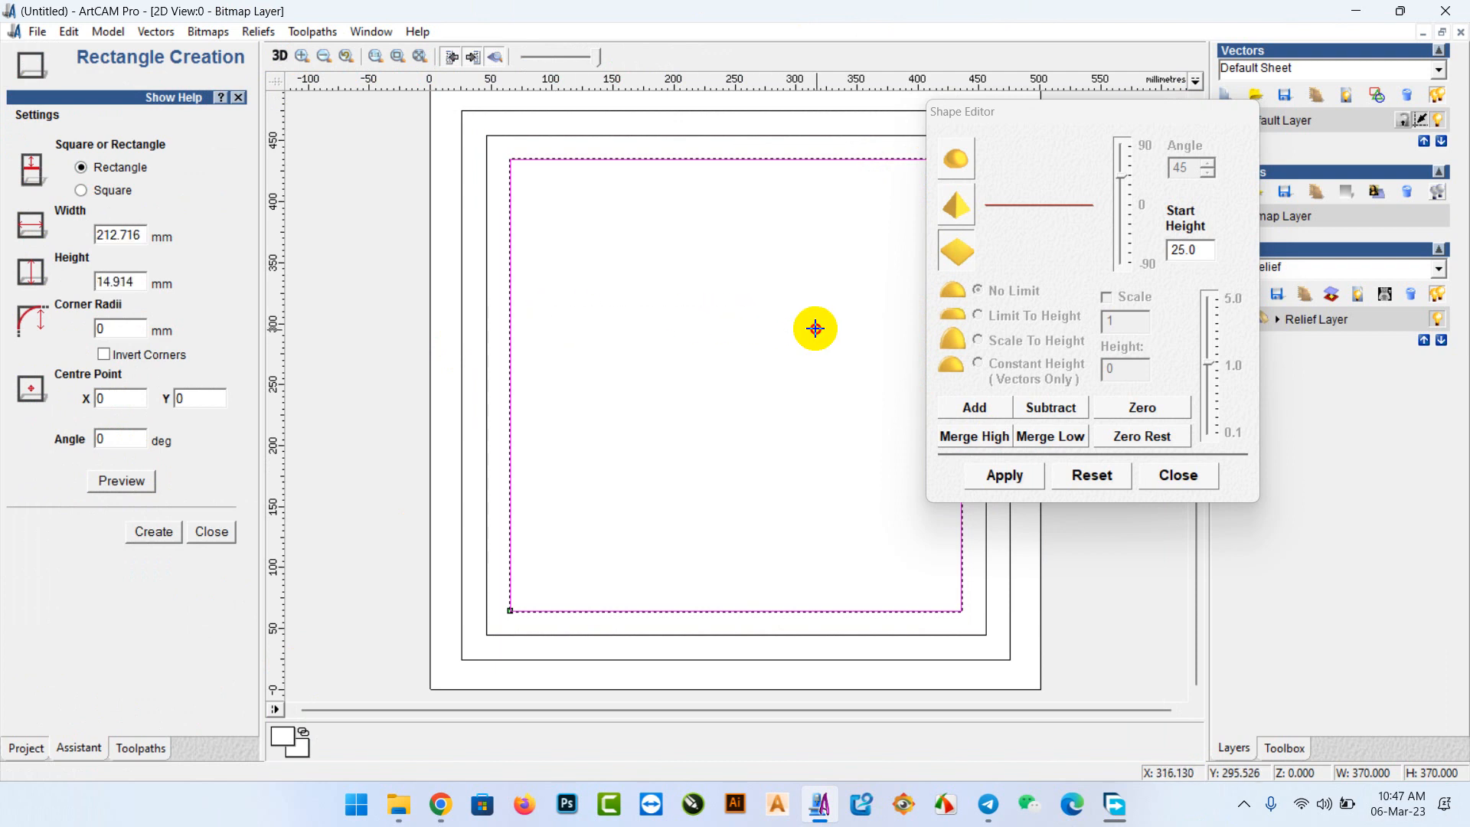
left_click_drag(815, 329, 847, 338)
key("Escape")
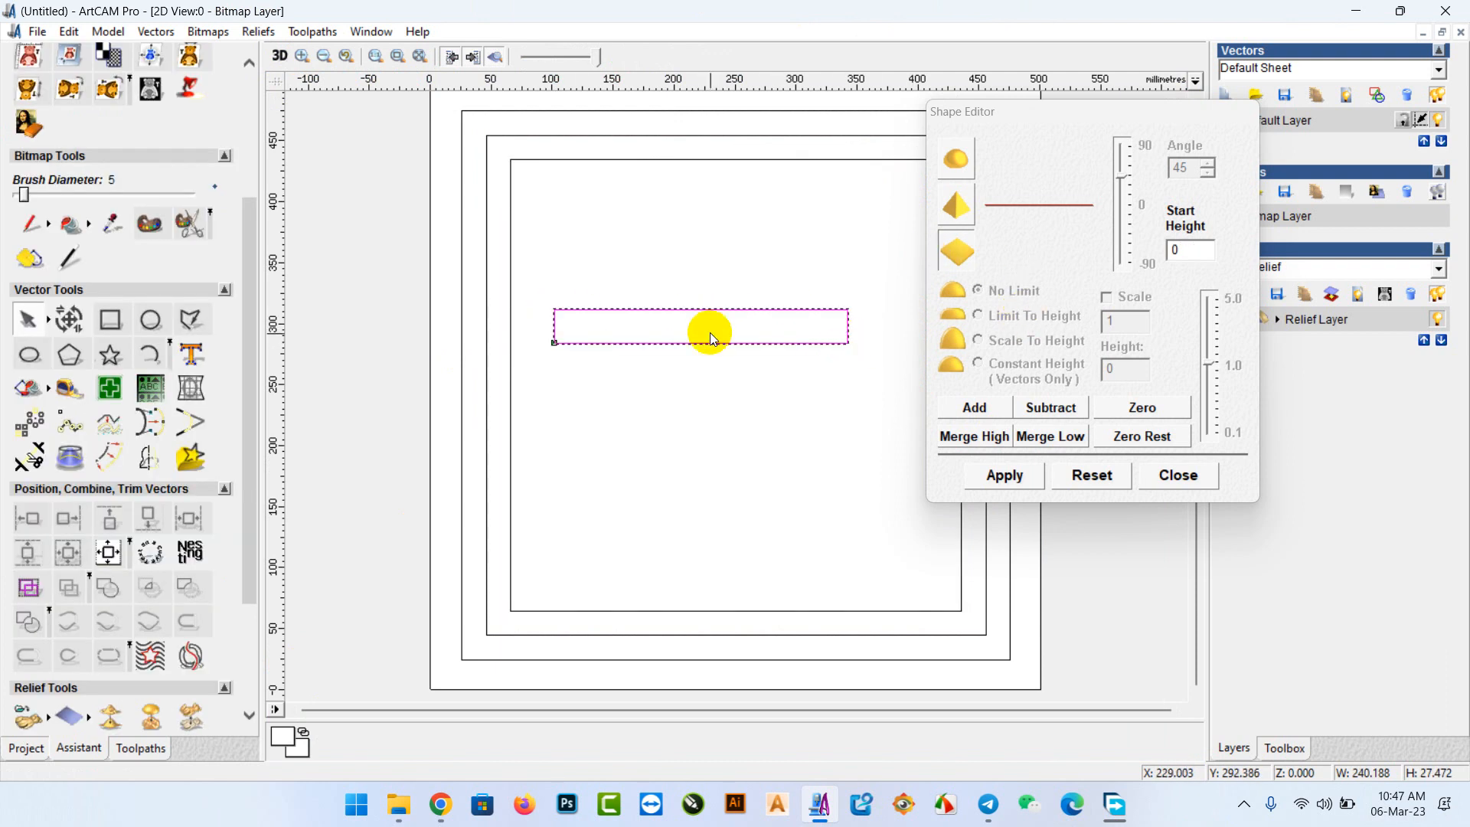
Create a flat relief from the horizontal rectangle with a start height of 10 mm and close the Shape Editor.
double_click(1190, 249)
type("1")
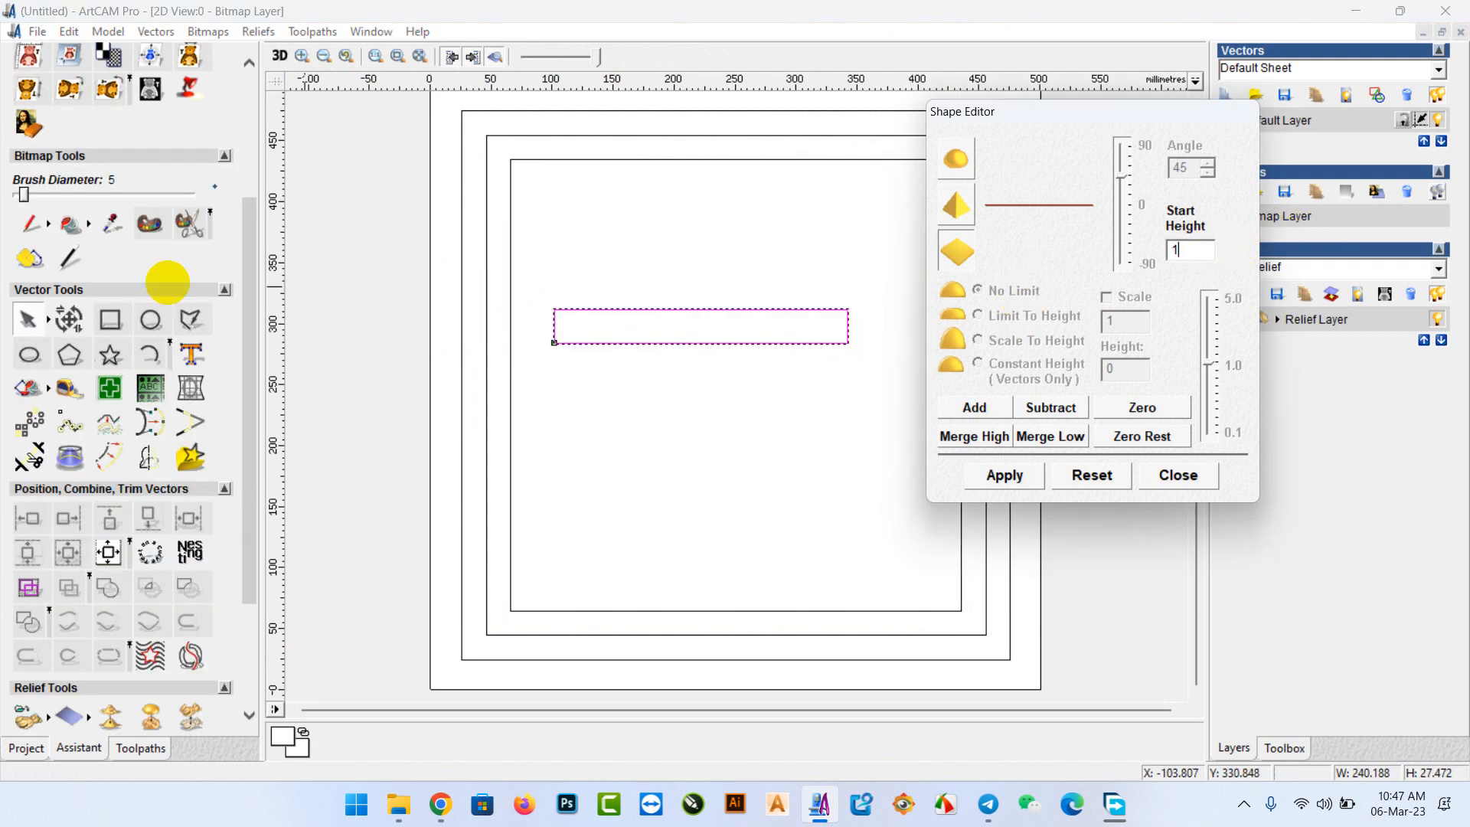
type("0.0")
left_click(1169, 481)
left_click(144, 327)
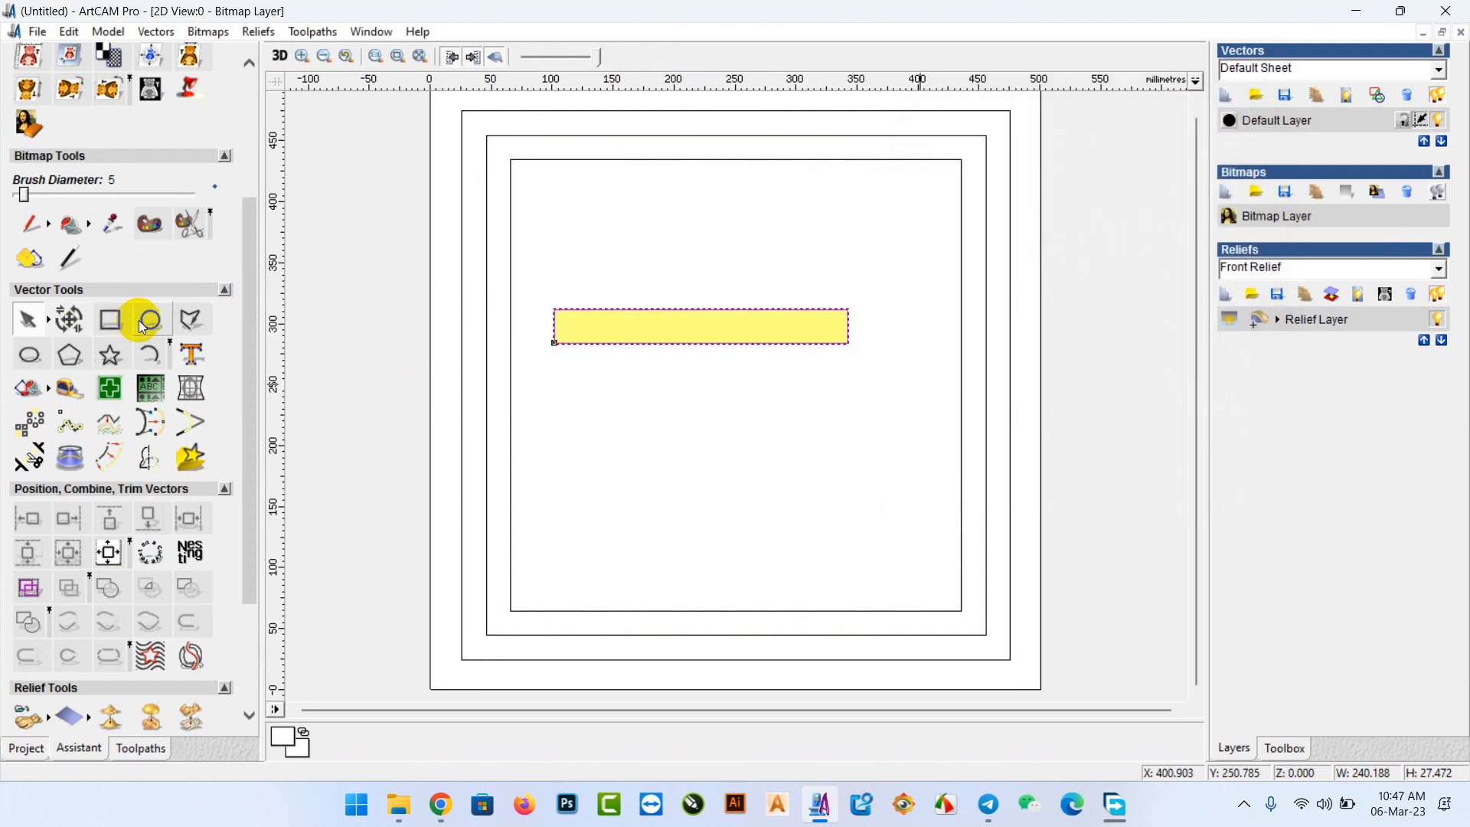
left_click_drag(578, 270, 591, 404)
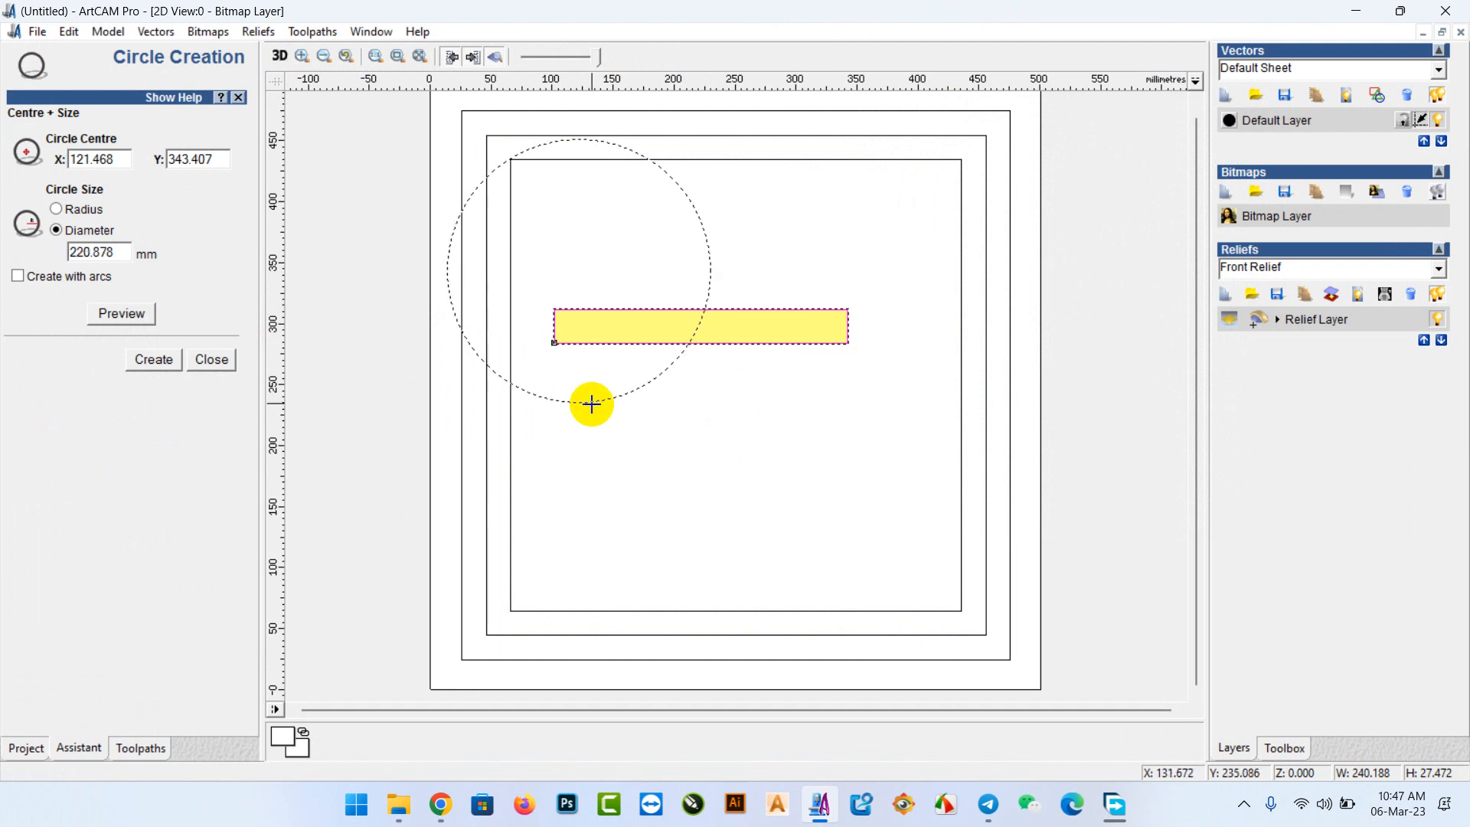
left_click(211, 359)
left_click_drag(593, 260, 604, 454)
left_click(220, 364)
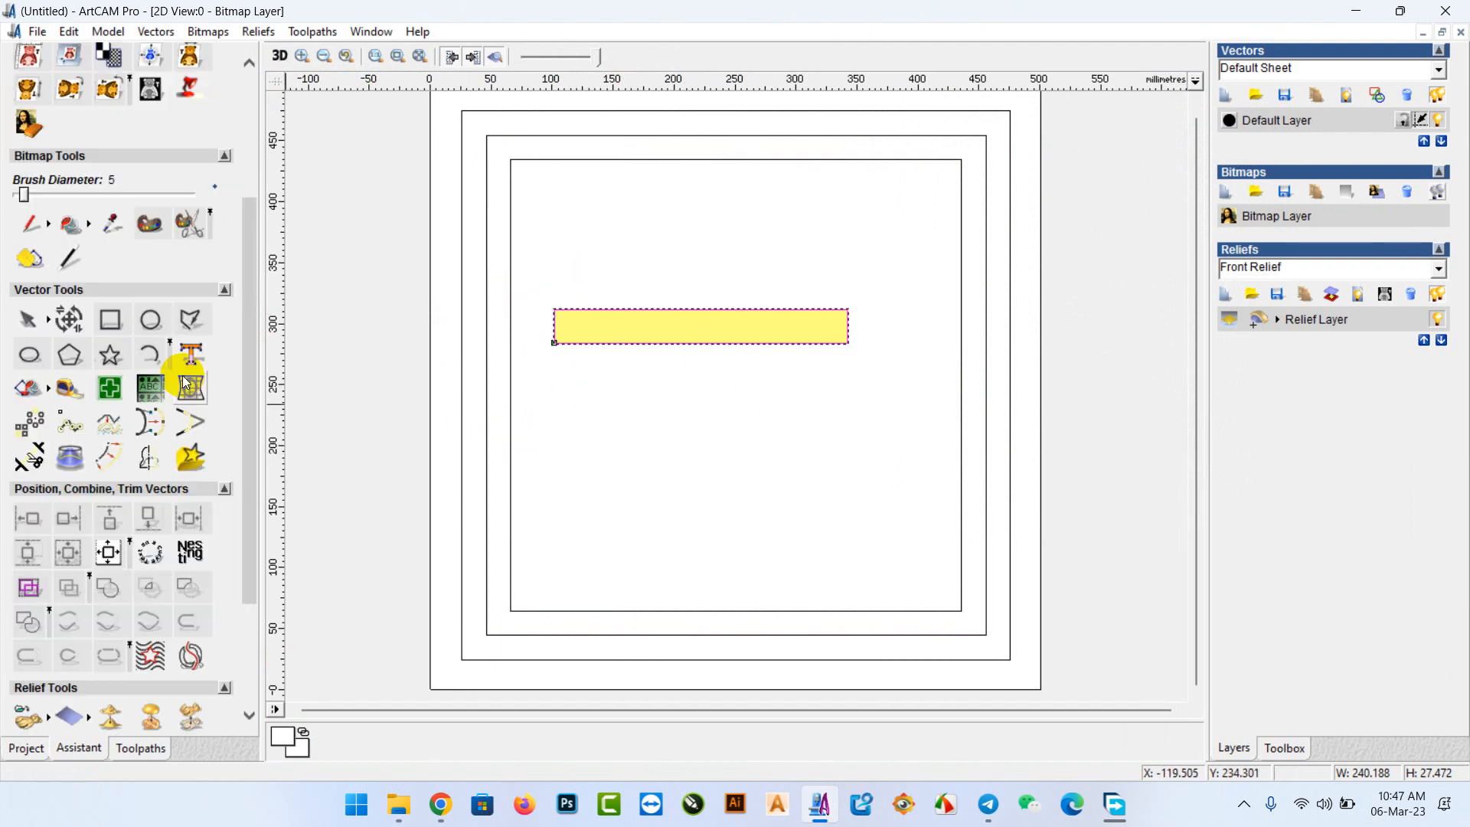
Draw two matching vertical rectangles, each about 28 mm wide and 197 mm high, crossing the horizontal bar side by side.
left_click(110, 319)
left_click_drag(584, 248, 718, 454)
key("Escape")
left_click(789, 429)
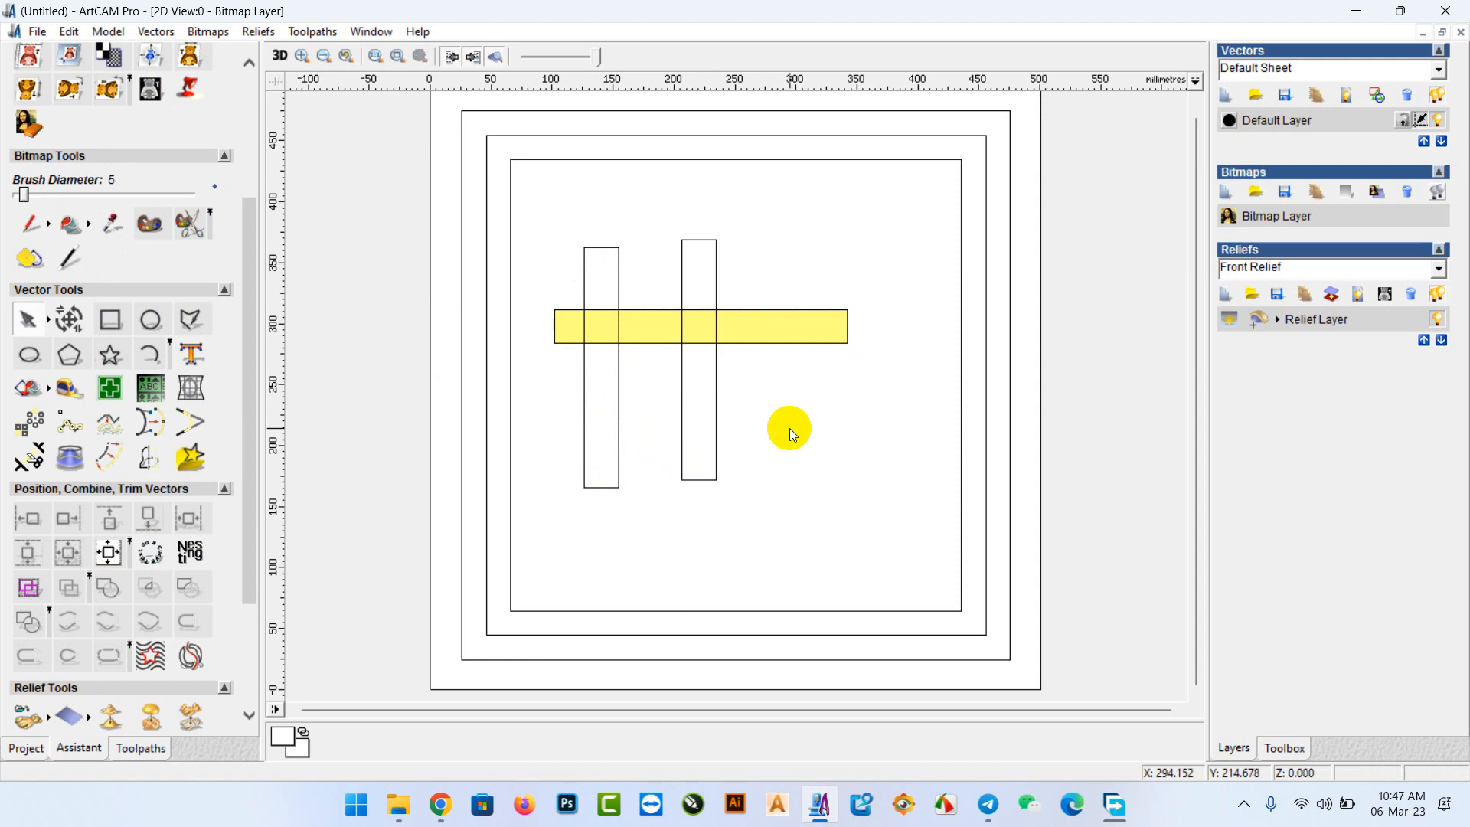
Inspect the raised horizontal bar in 3D with the zero plane hidden, then return to 2D.
left_click(279, 57)
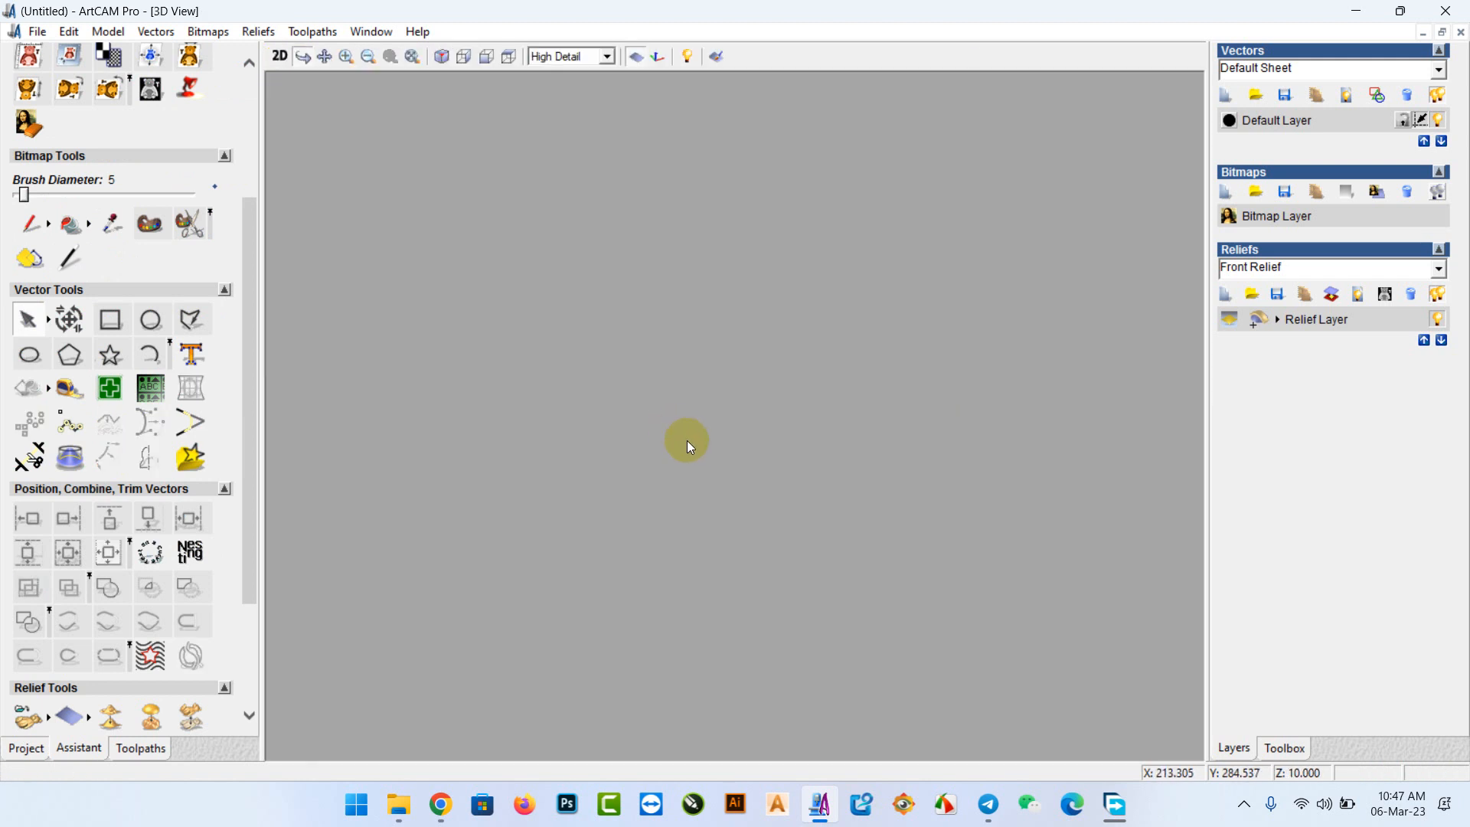
left_click_drag(671, 397, 486, 418)
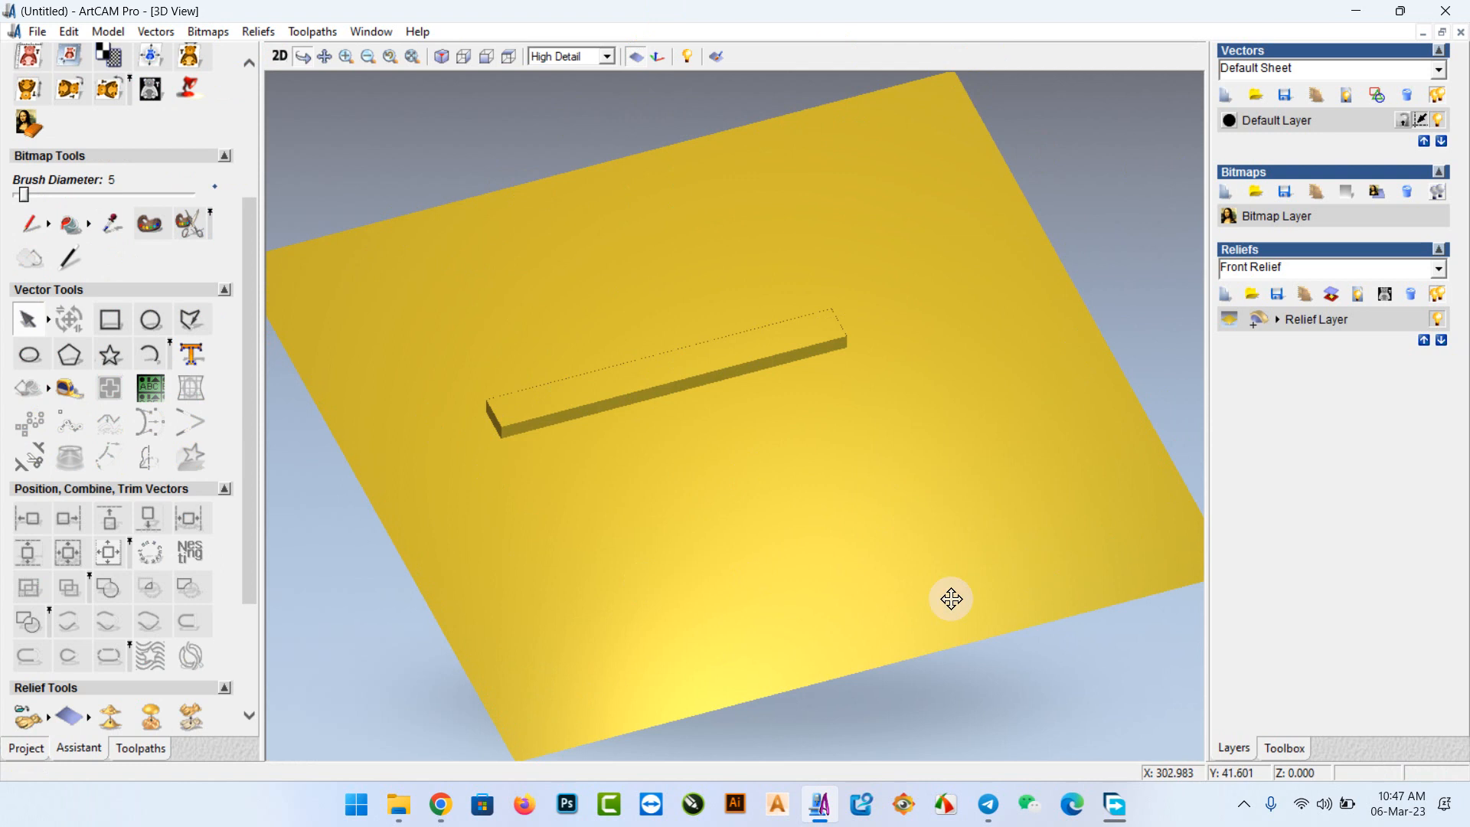
left_click(632, 59)
left_click_drag(669, 381, 617, 420)
left_click_drag(768, 361, 796, 474)
scroll(708, 417, "up", 3)
mouse_move(709, 416)
left_mouse_down()
mouse_move(873, 196)
mouse_move(597, 164)
left_mouse_up()
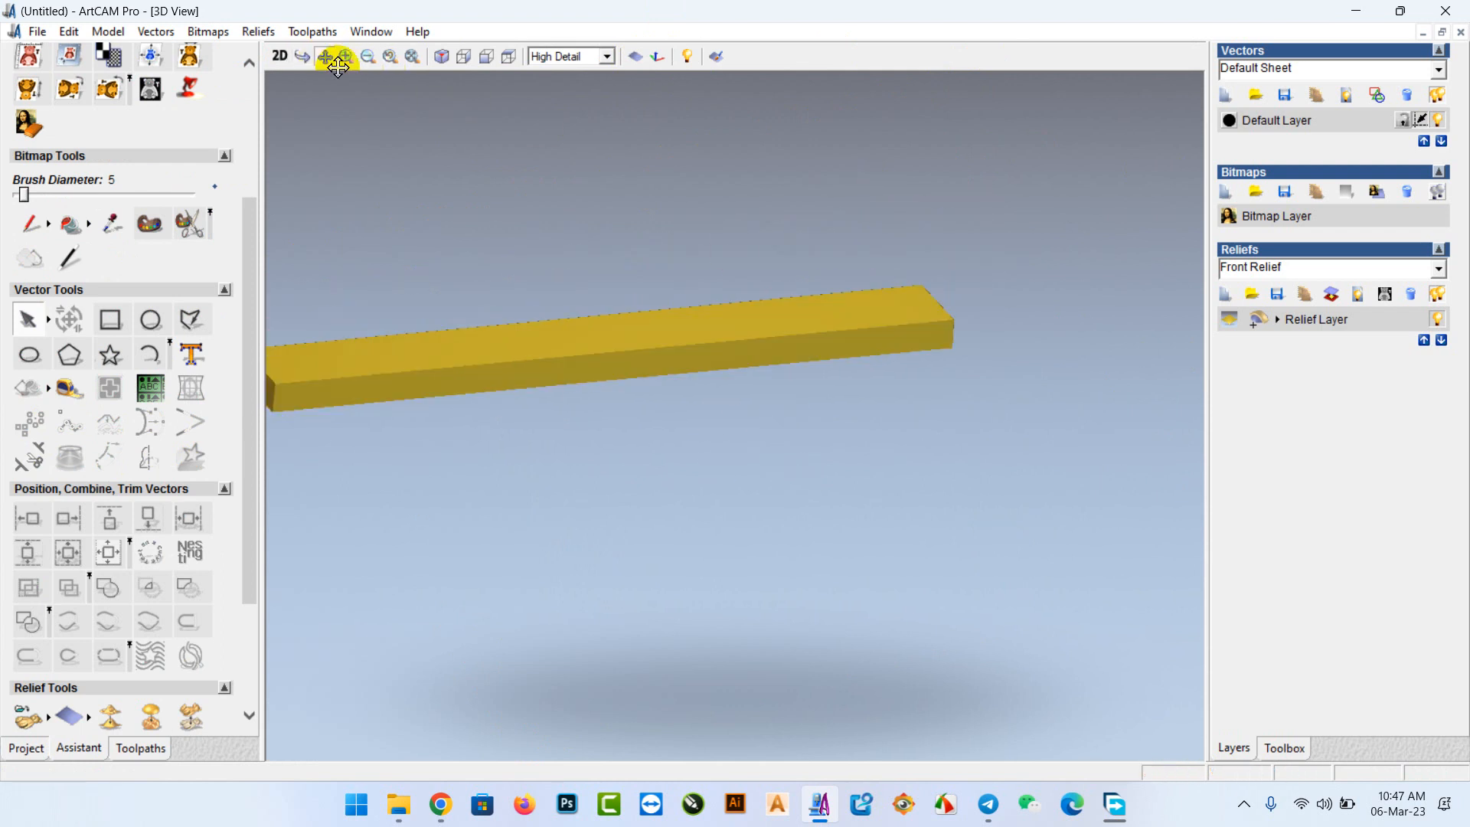
left_click_drag(574, 318, 712, 344)
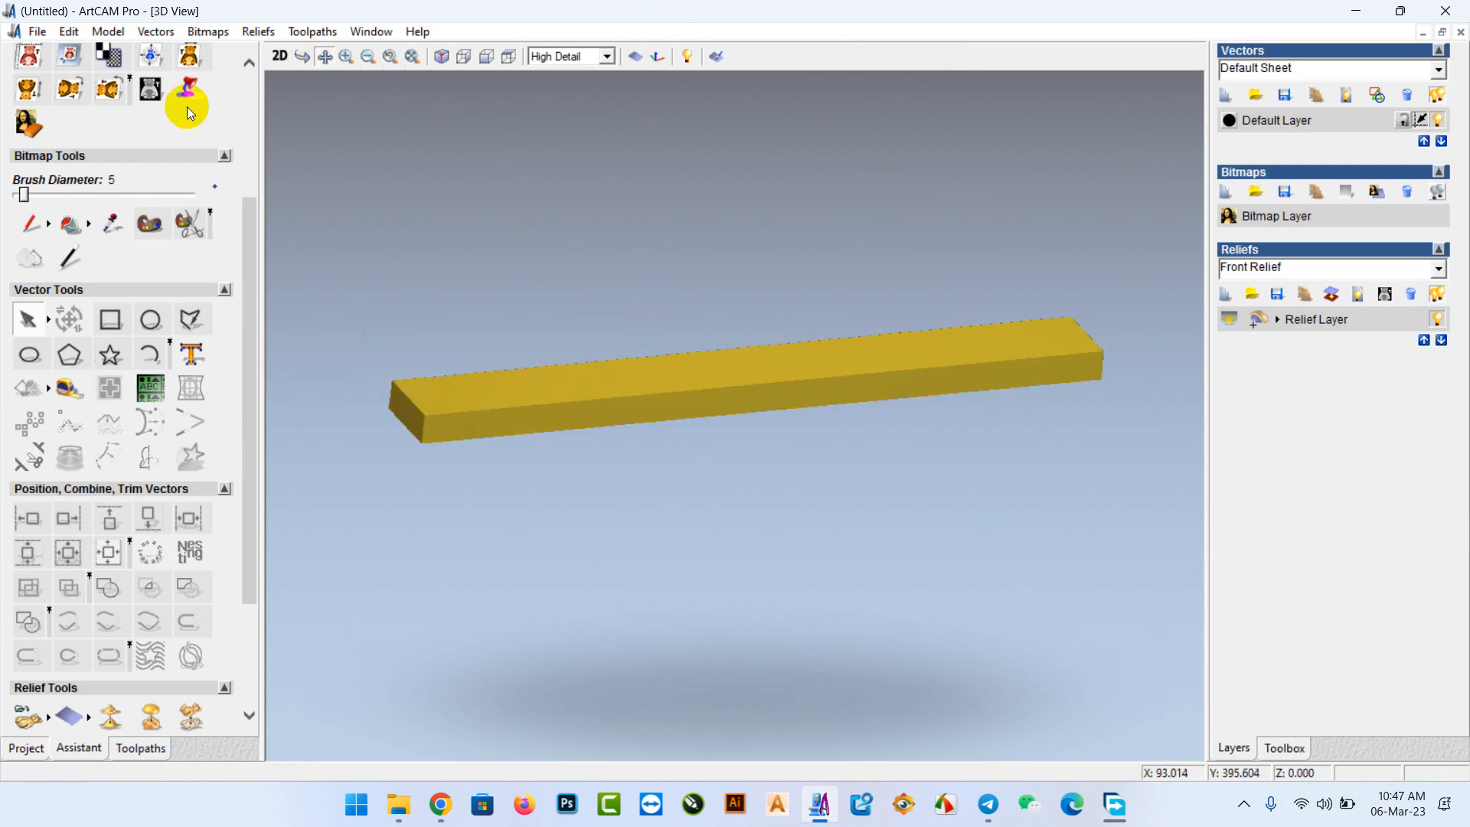
left_click(279, 56)
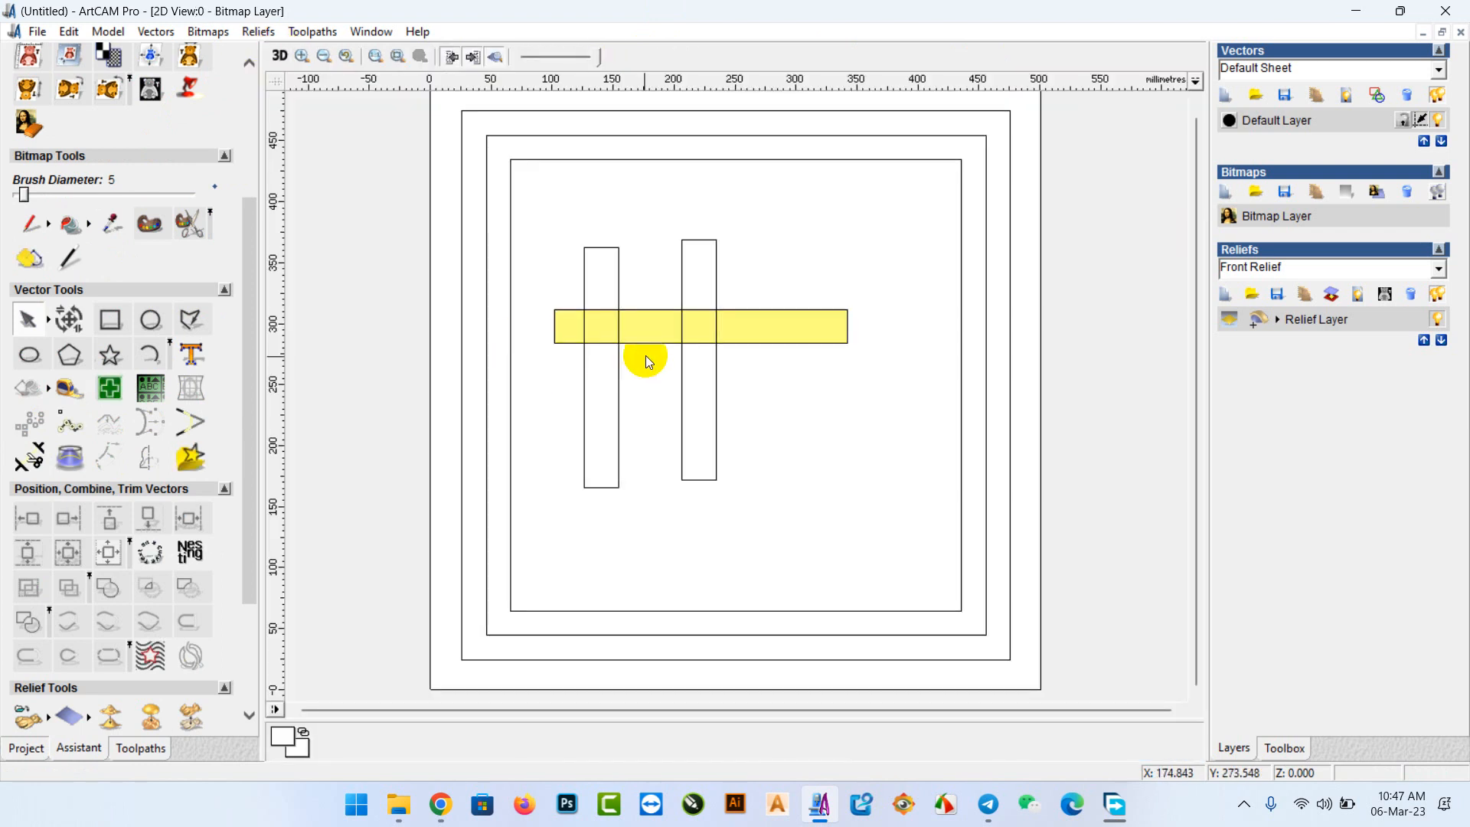
Merge the left vertical rectangle high into the relief with a 10 mm start height and check the crossing in 3D.
double_click(615, 248)
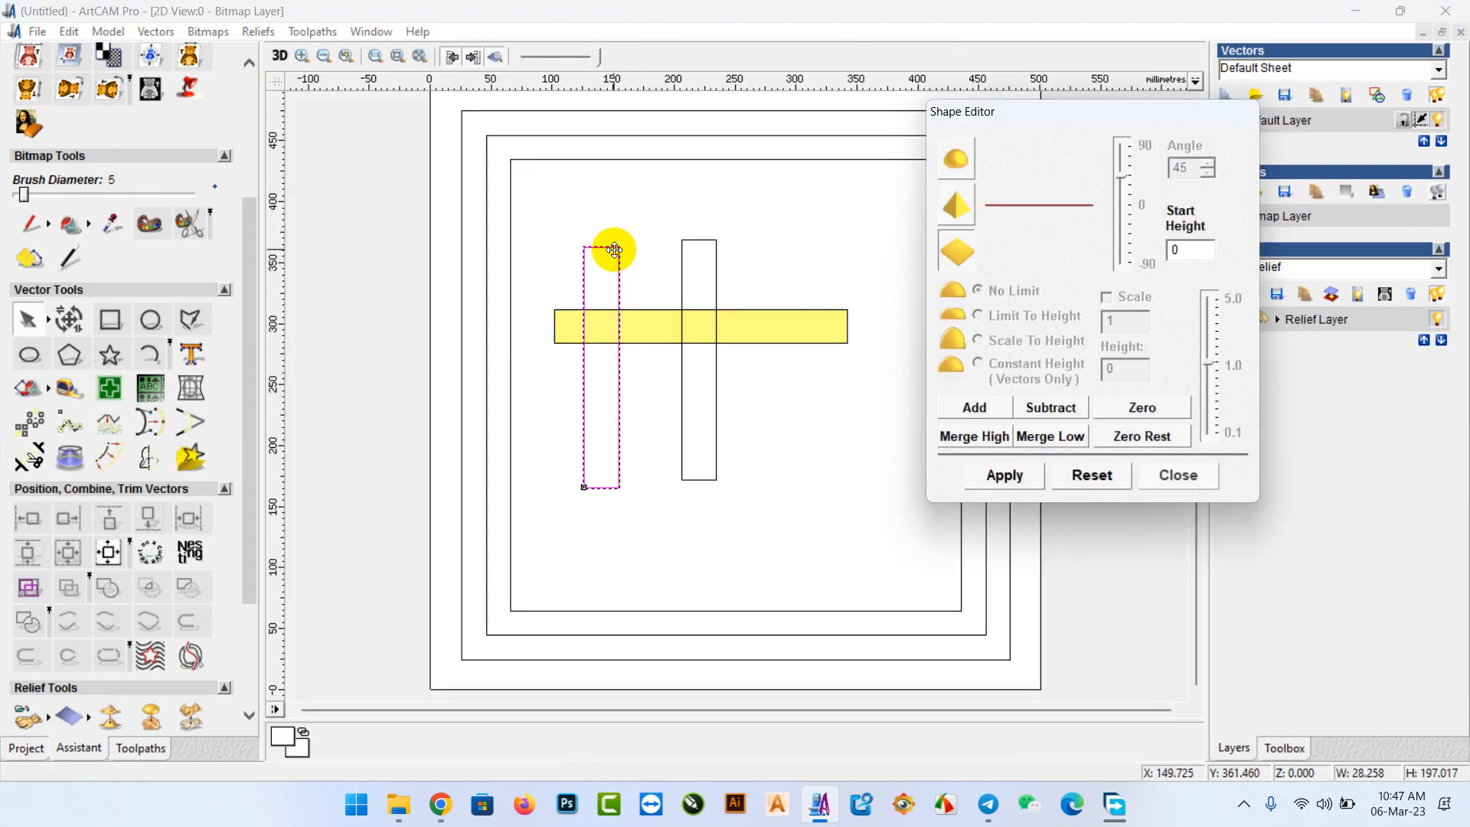
double_click(1179, 251)
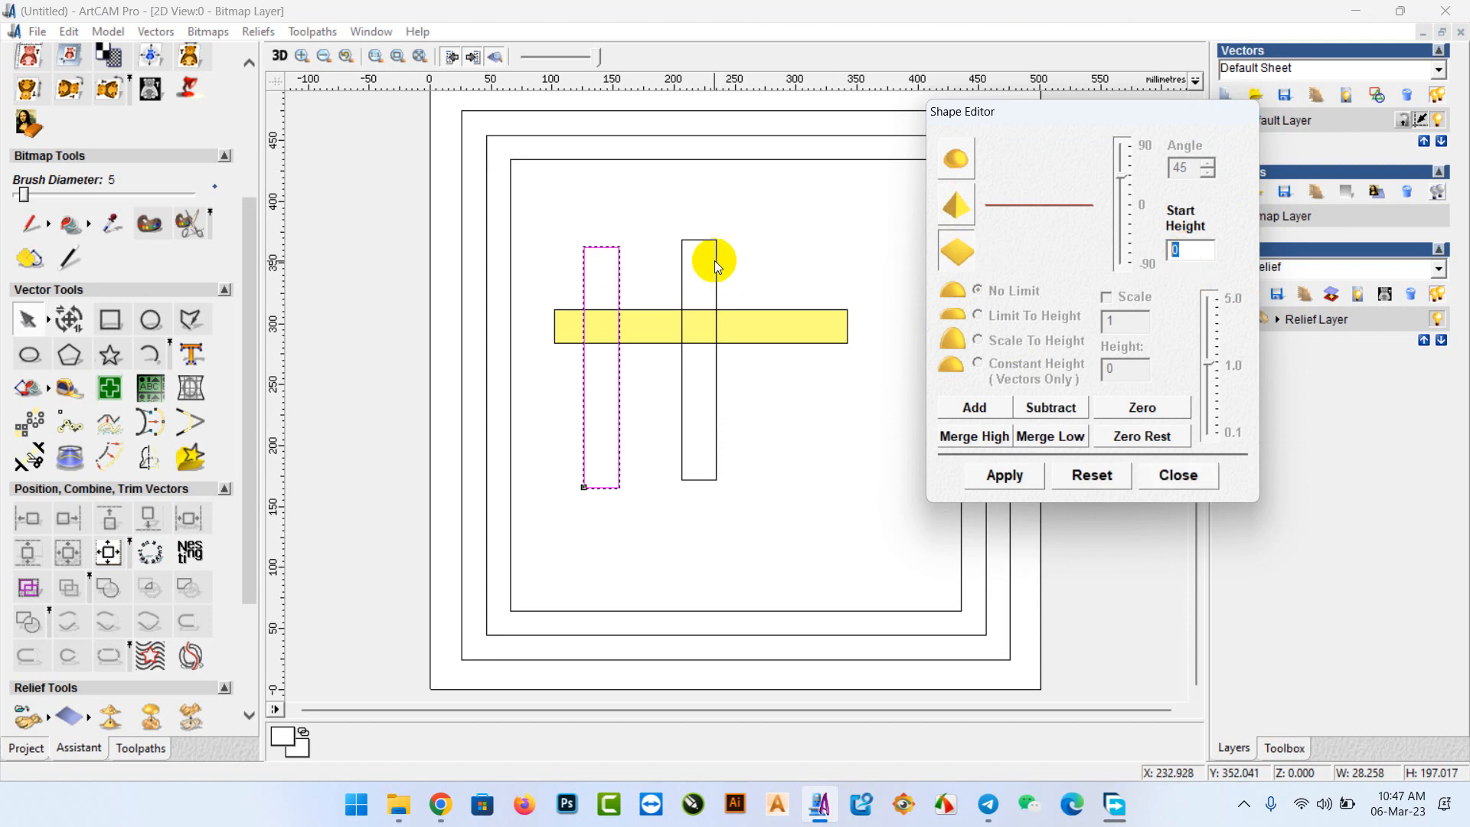
type("10")
left_click(984, 438)
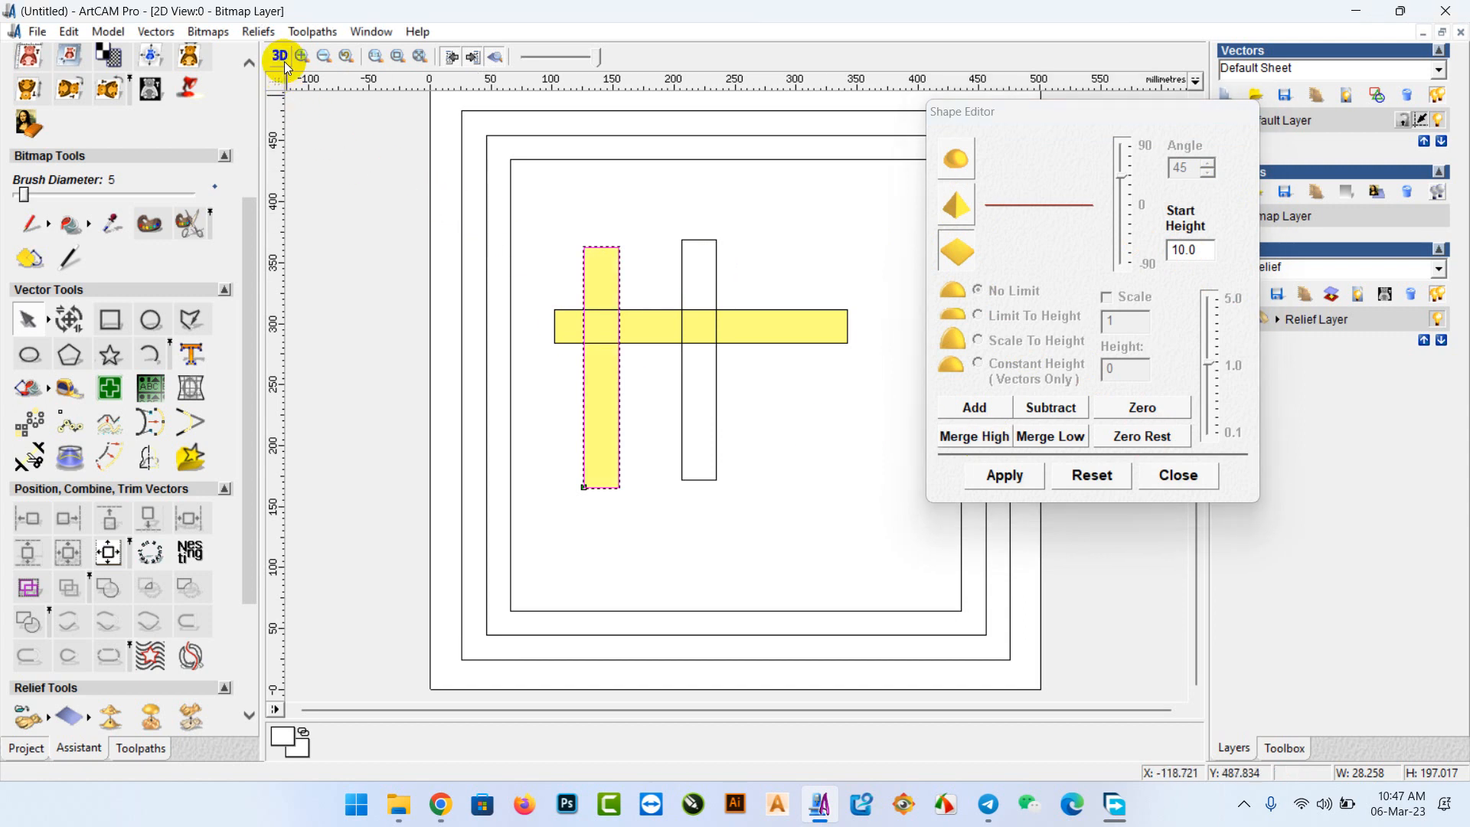
left_click(282, 59)
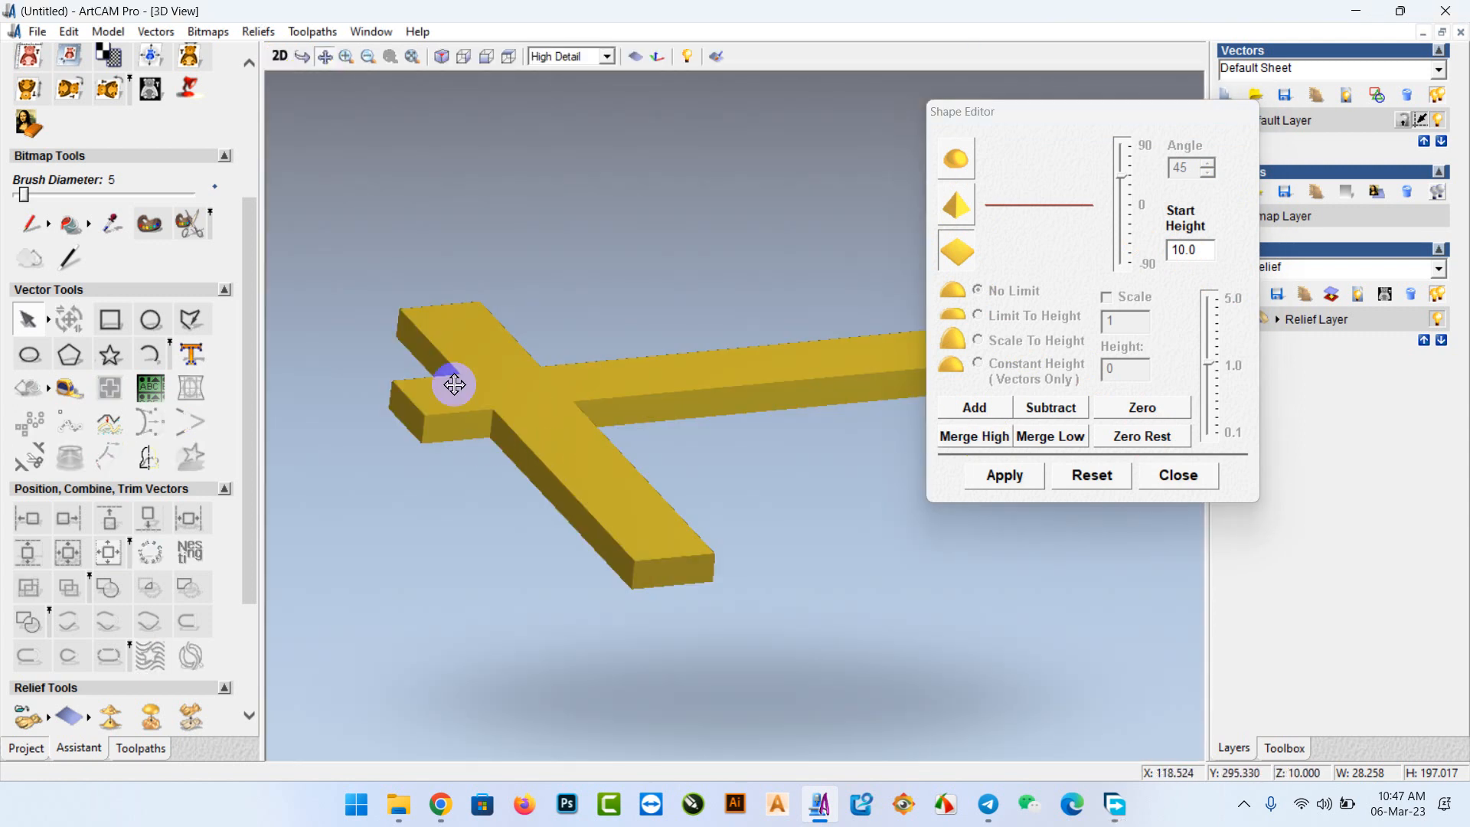
left_click(280, 57)
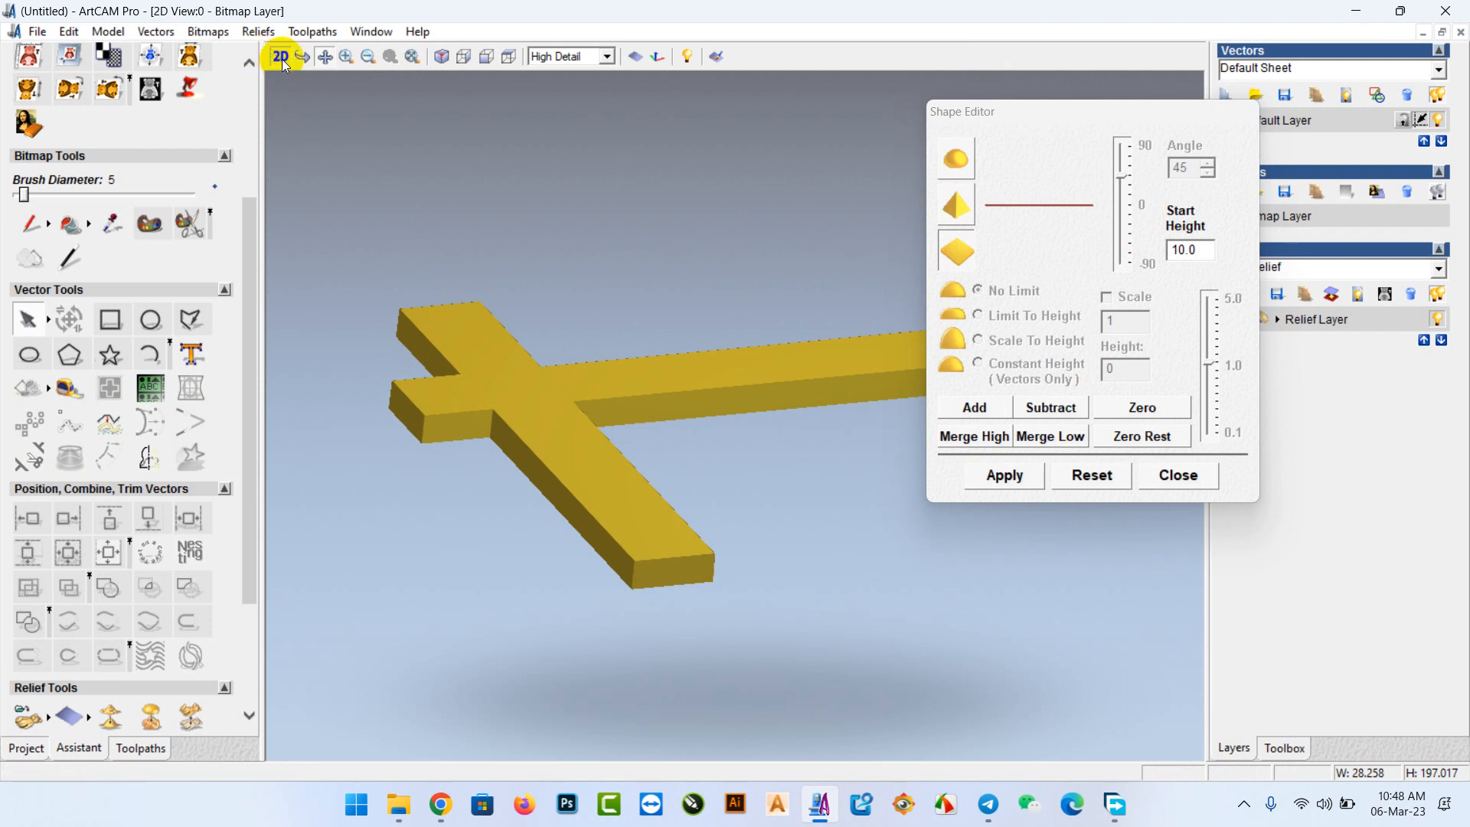
Add the right vertical rectangle to the relief with a 10 mm start height and inspect its crossing in 3D.
left_click(717, 267)
left_click_drag(1206, 249, 532, 310)
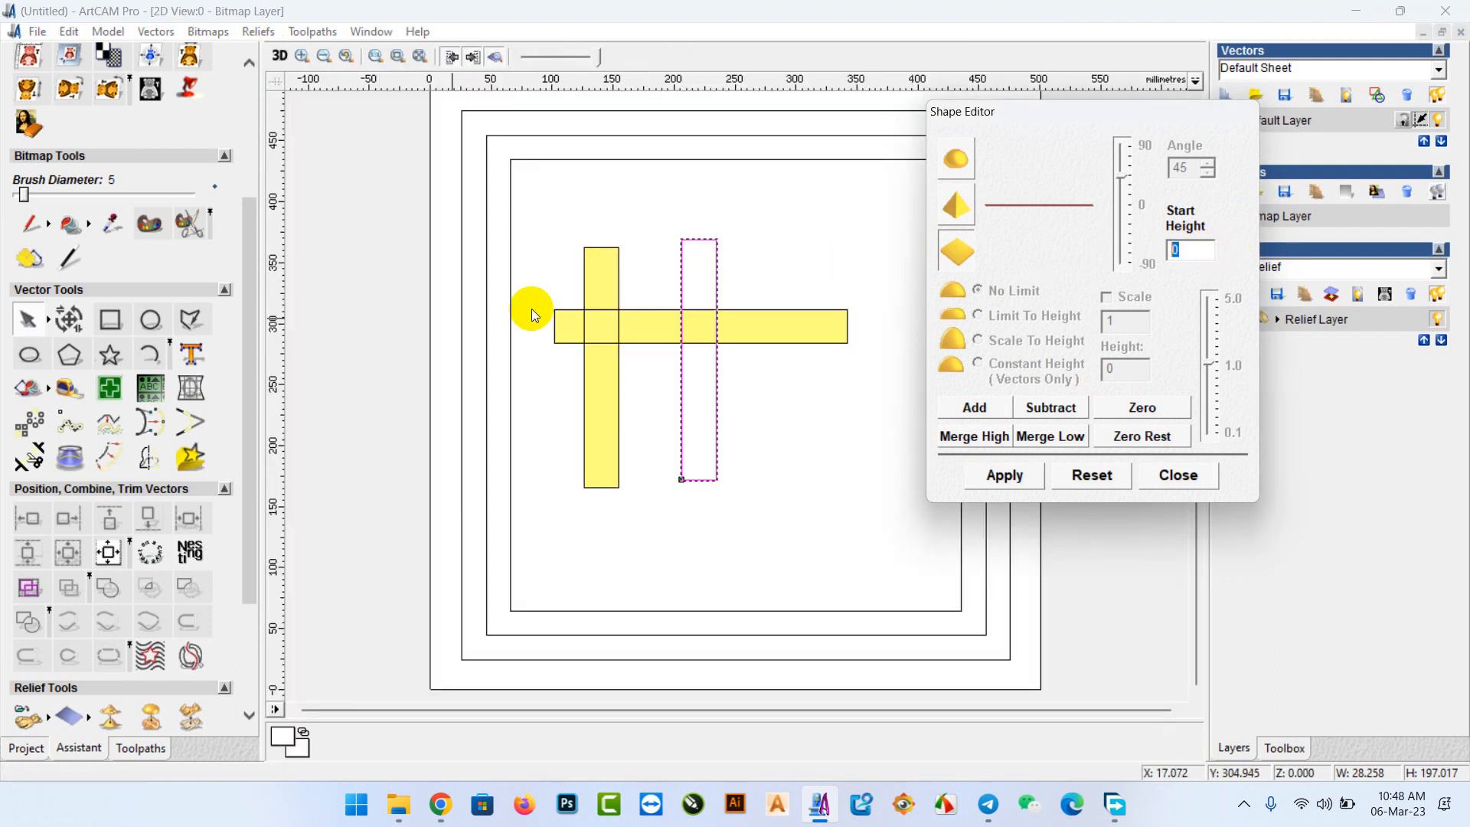
type("1")
left_click(985, 402)
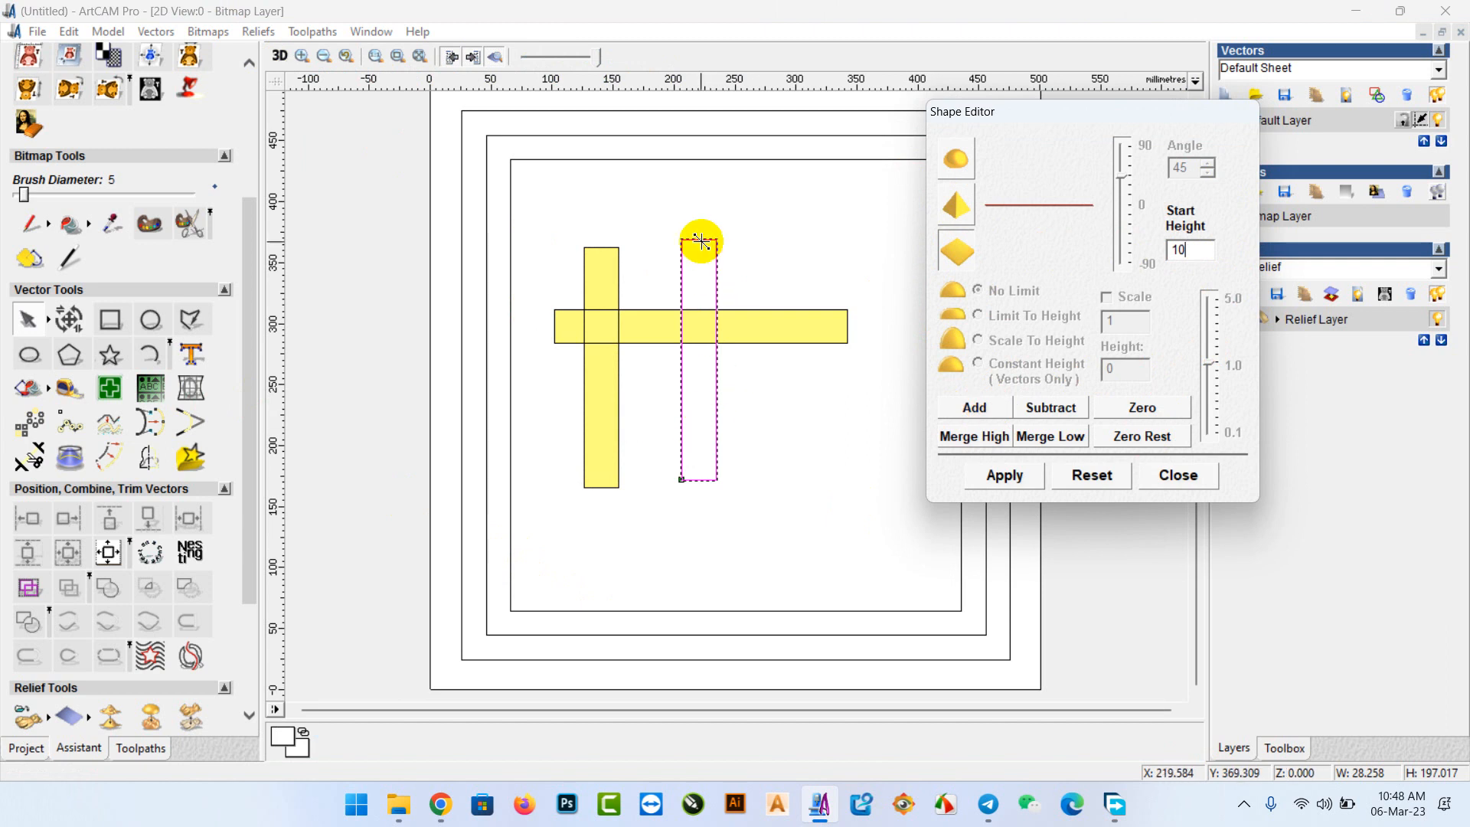
left_click(971, 408)
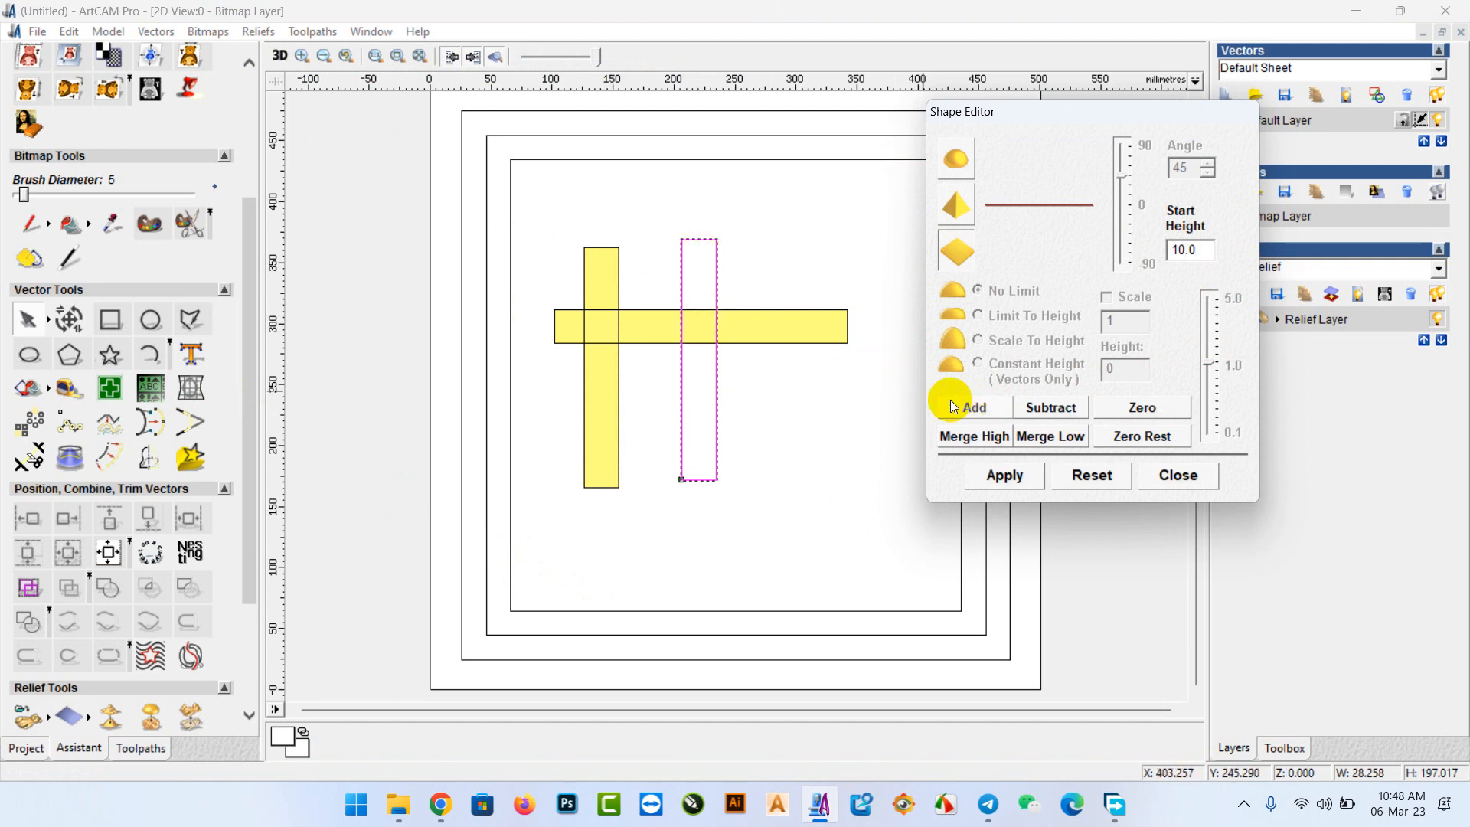
left_click(280, 60)
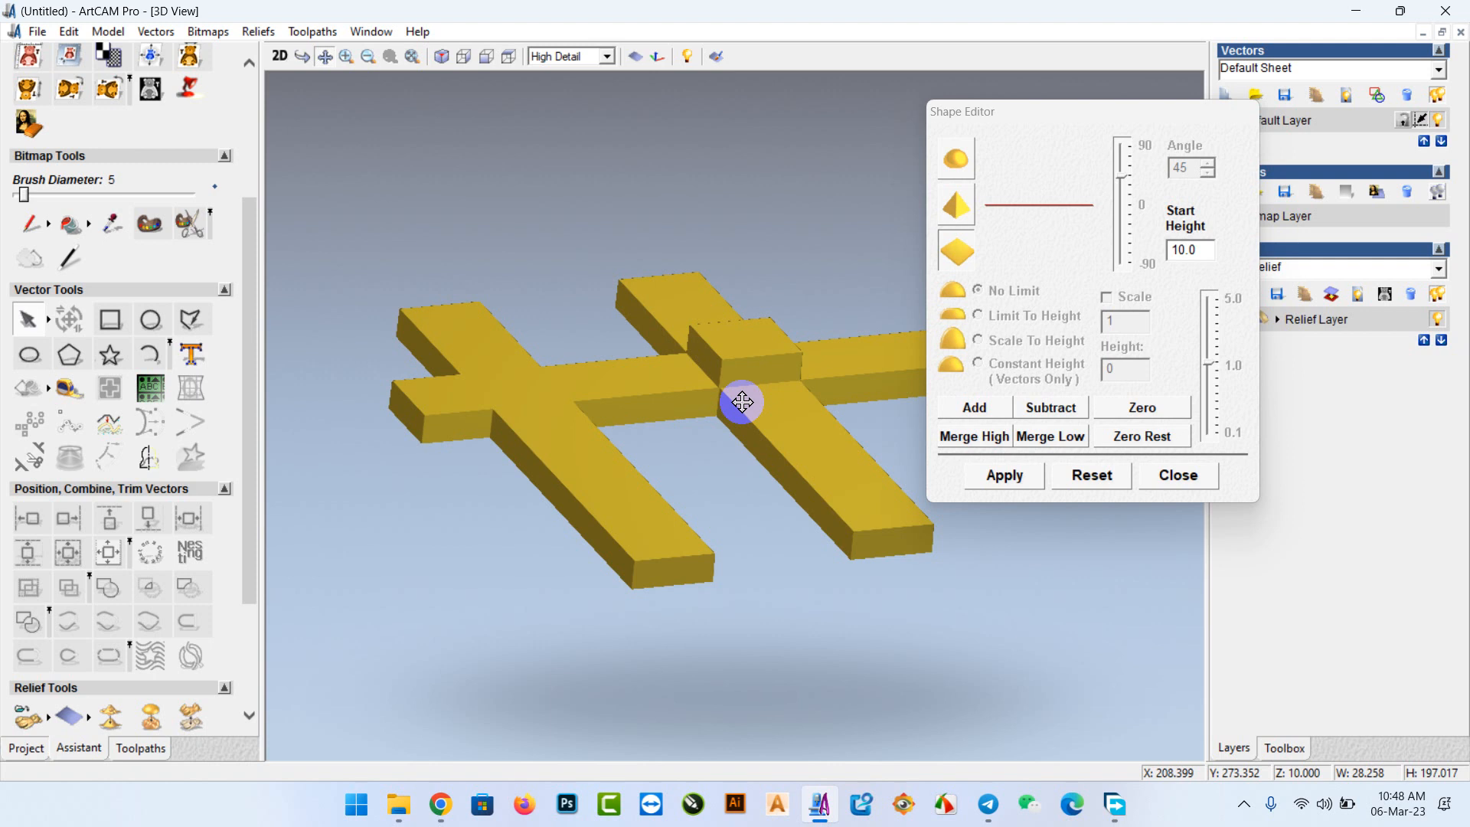
left_click_drag(748, 463, 791, 436)
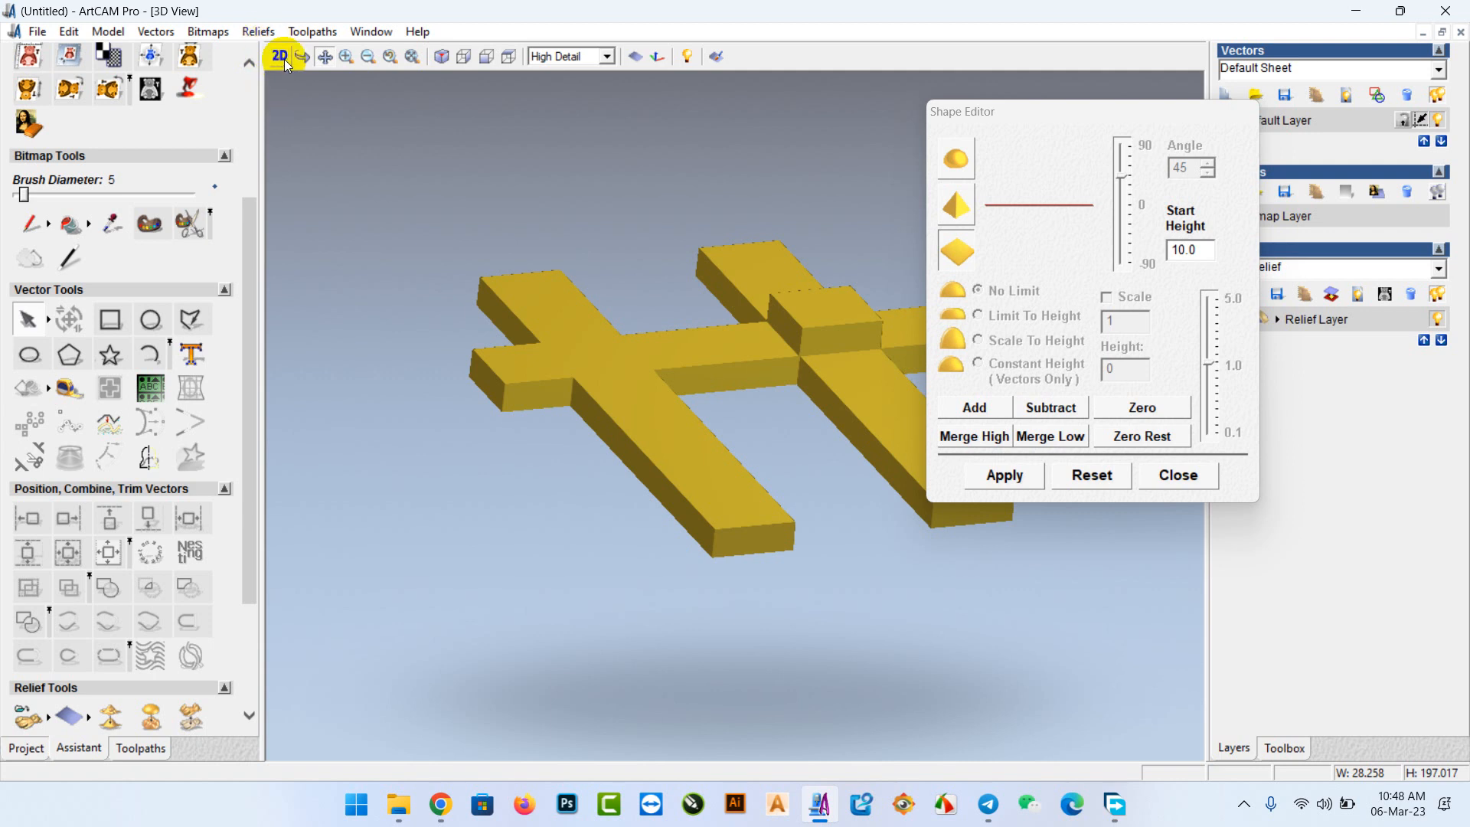
Reset the relief and delete the horizontal bar and both vertical rectangles in the 2D view.
left_click(280, 56)
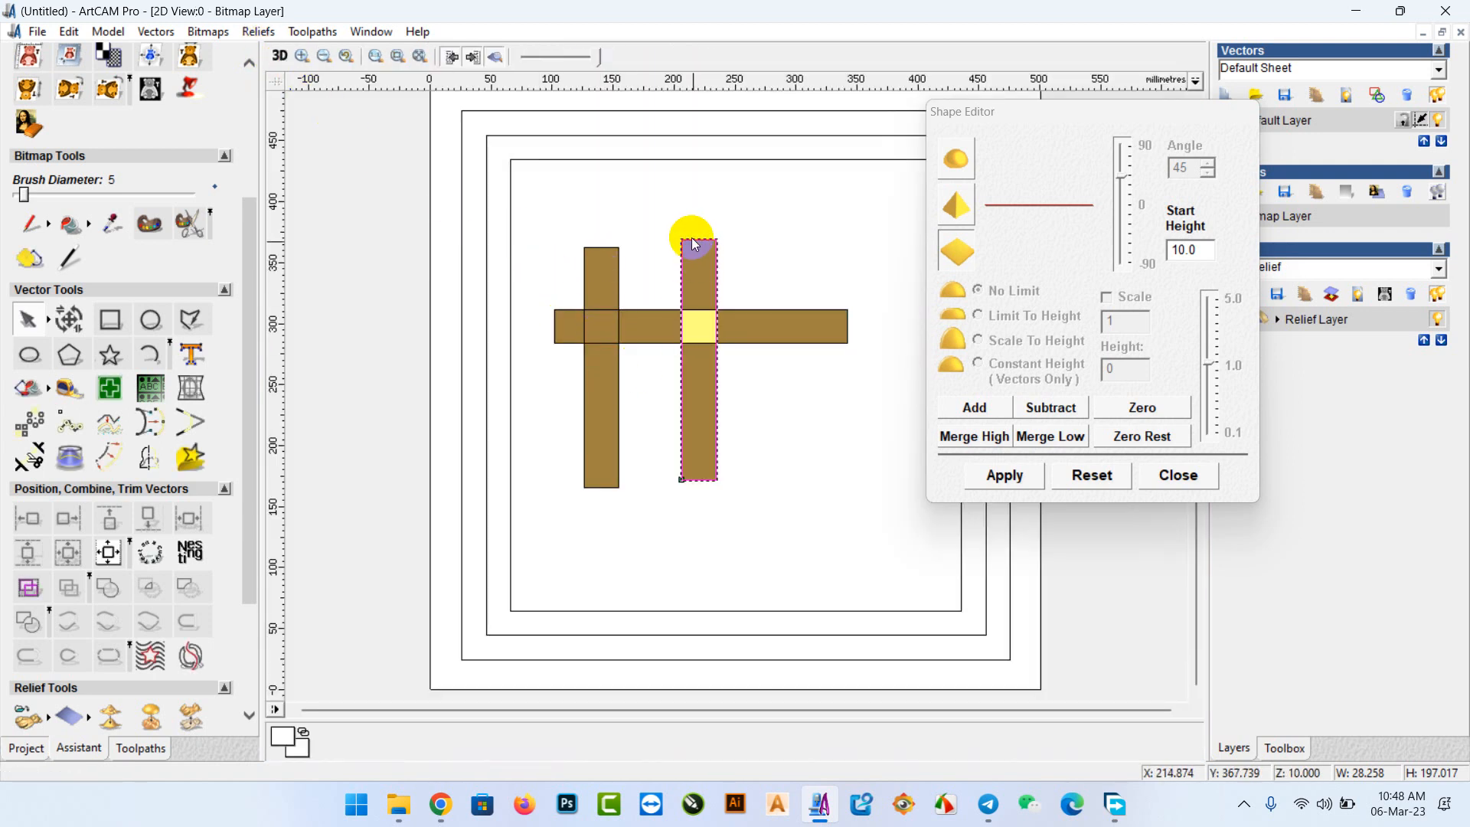
scroll(32, 677, "down", 3)
left_click(71, 553)
left_click_drag(530, 203, 883, 579)
right_click(848, 488)
left_click(921, 94)
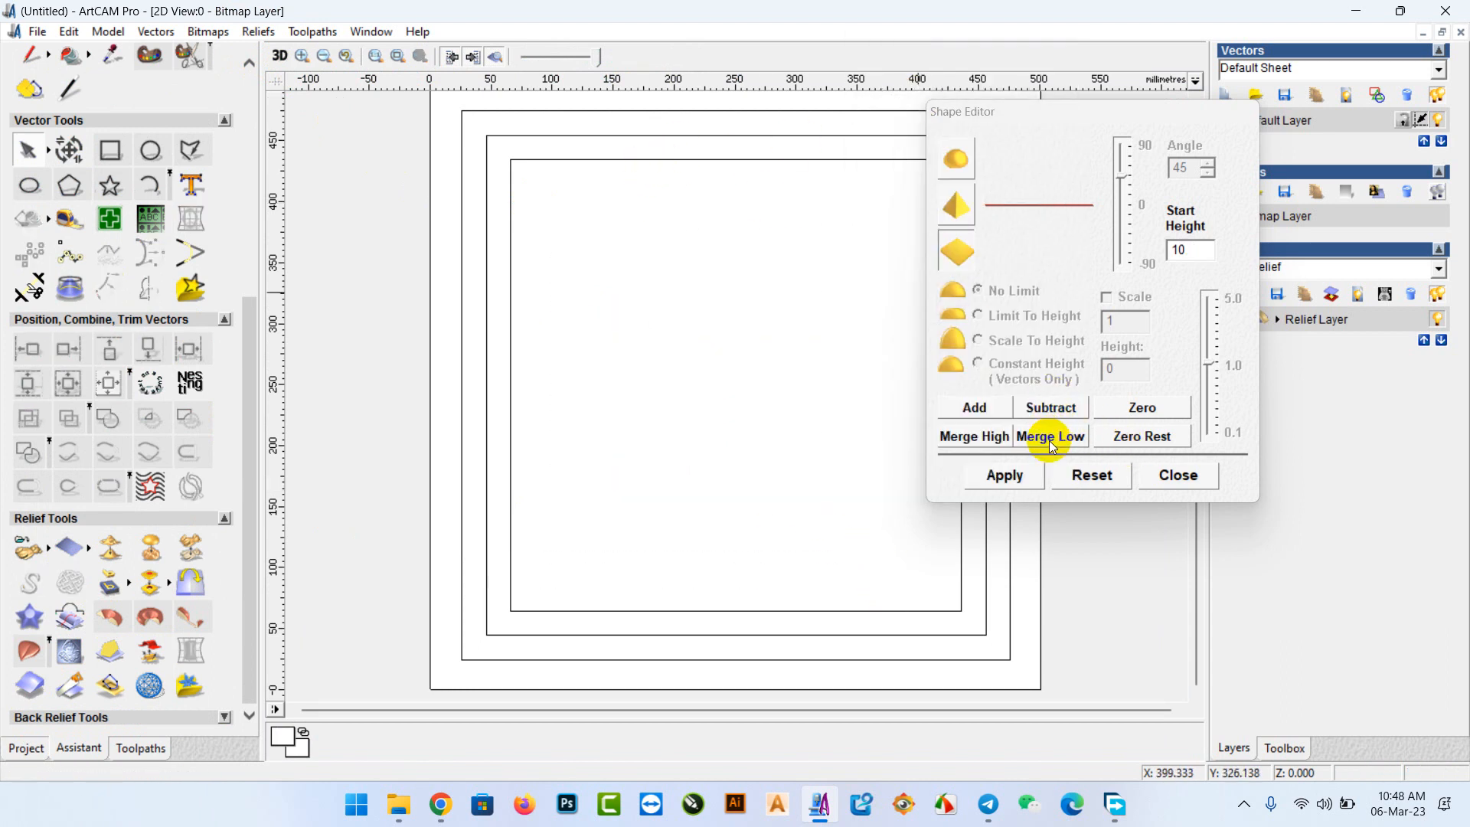
Add a flat relief from the innermost 370 mm square with a start height of 20 mm.
left_click(545, 160)
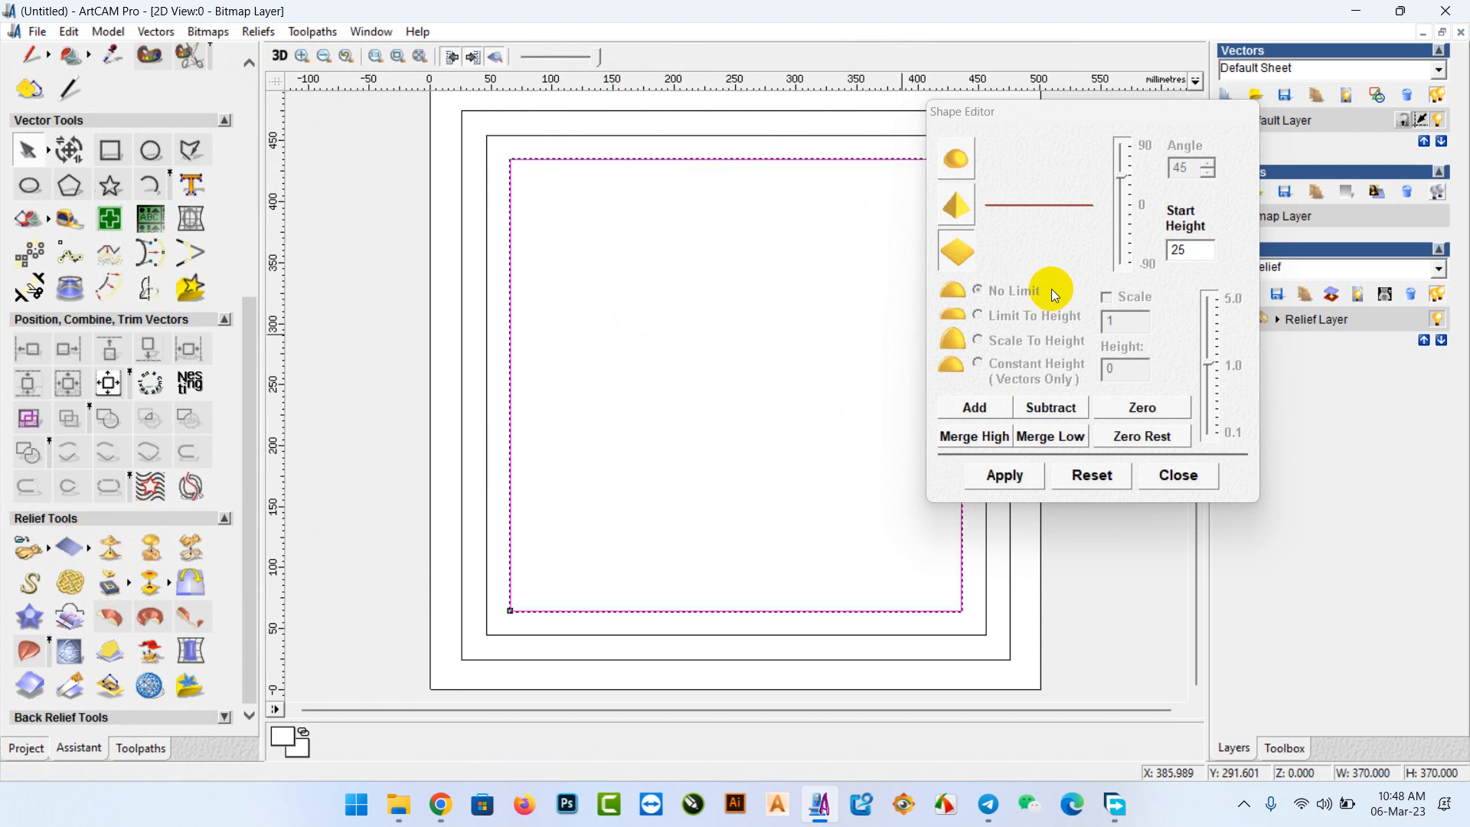
double_click(1174, 262)
type("20")
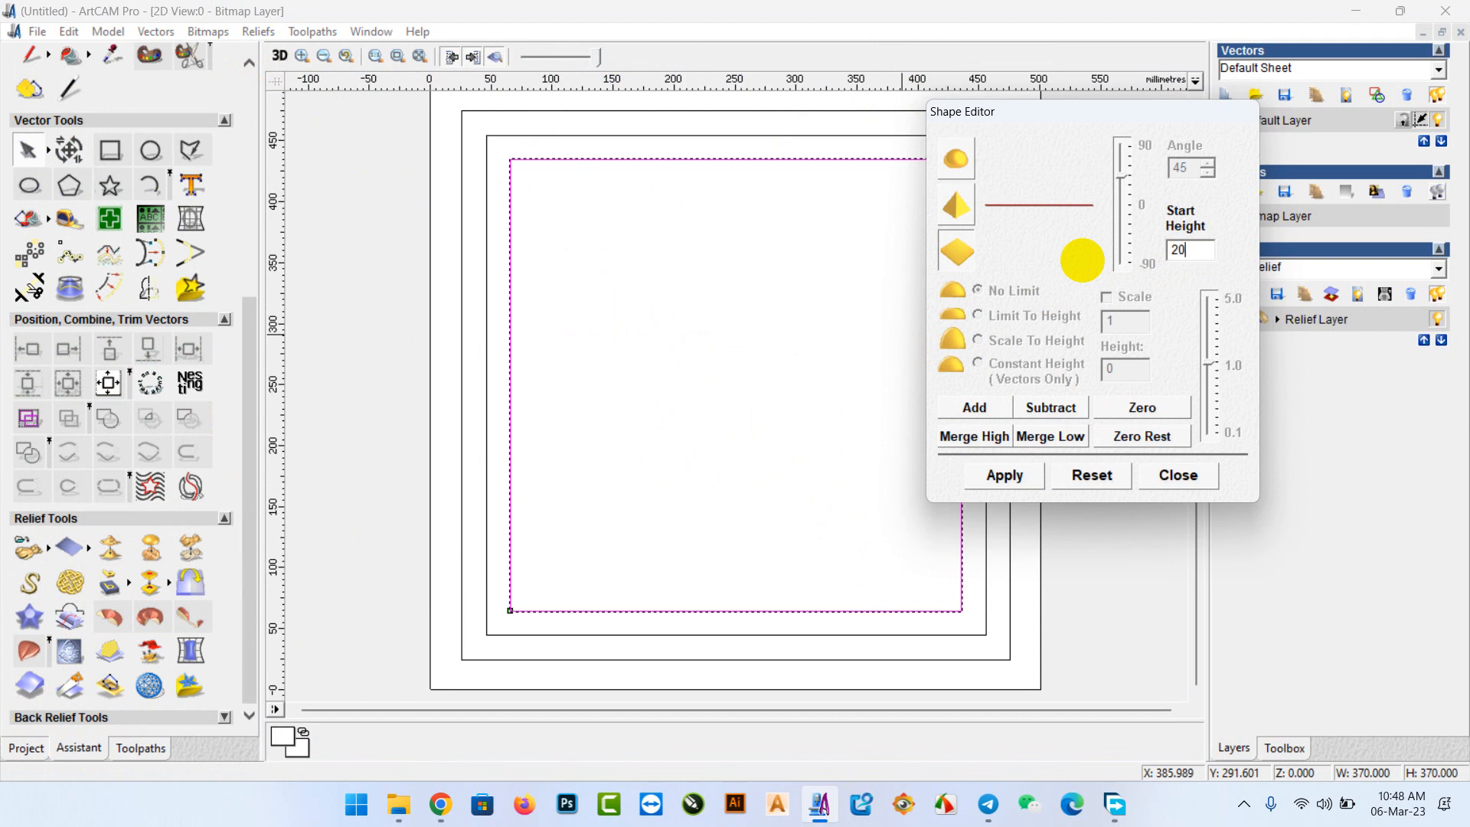
left_click(973, 406)
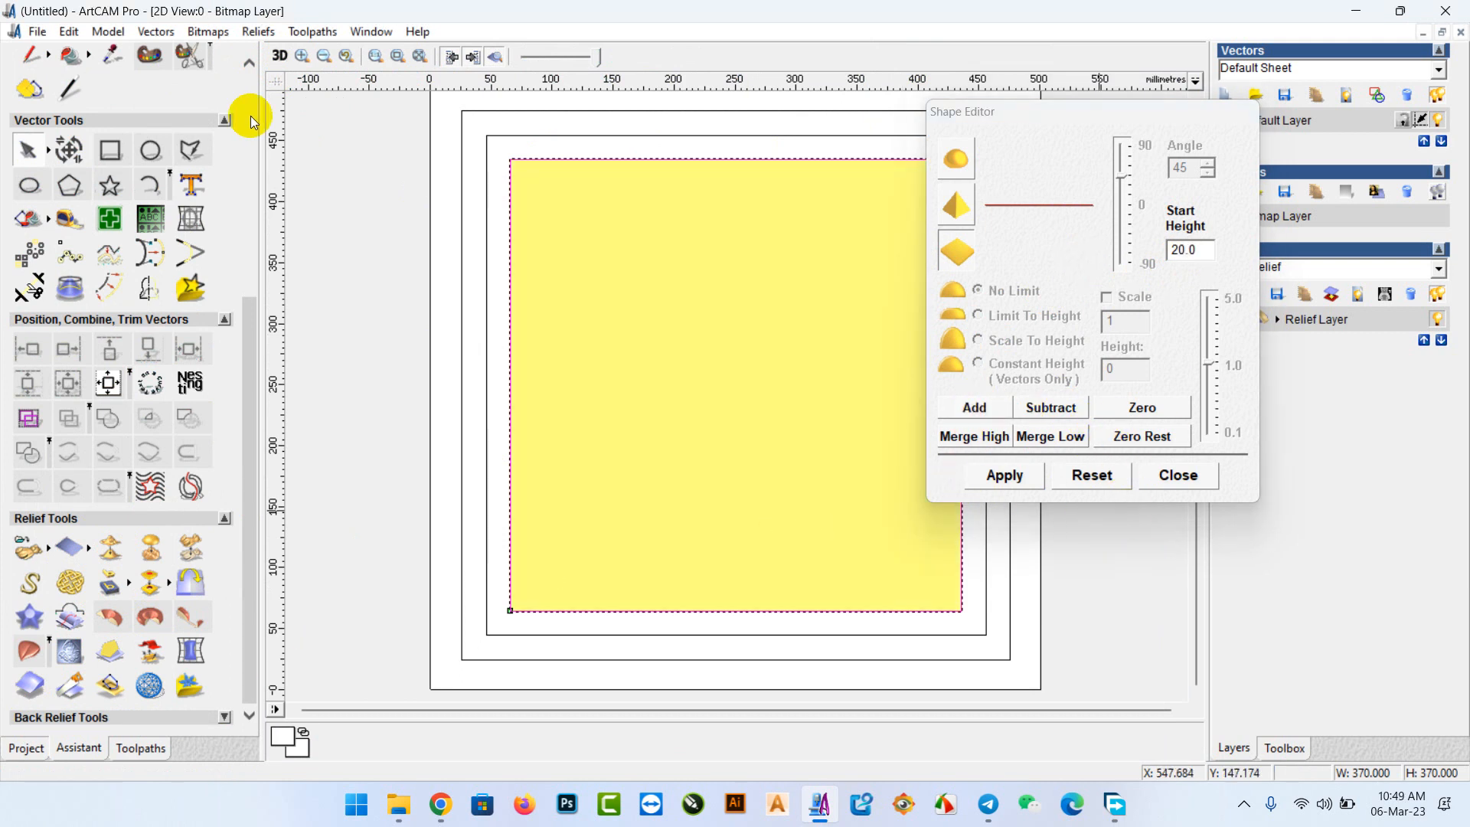
Draw a square about 38 mm wide near the slab's upper-left corner and place a copy beside it on the right.
left_click(108, 163)
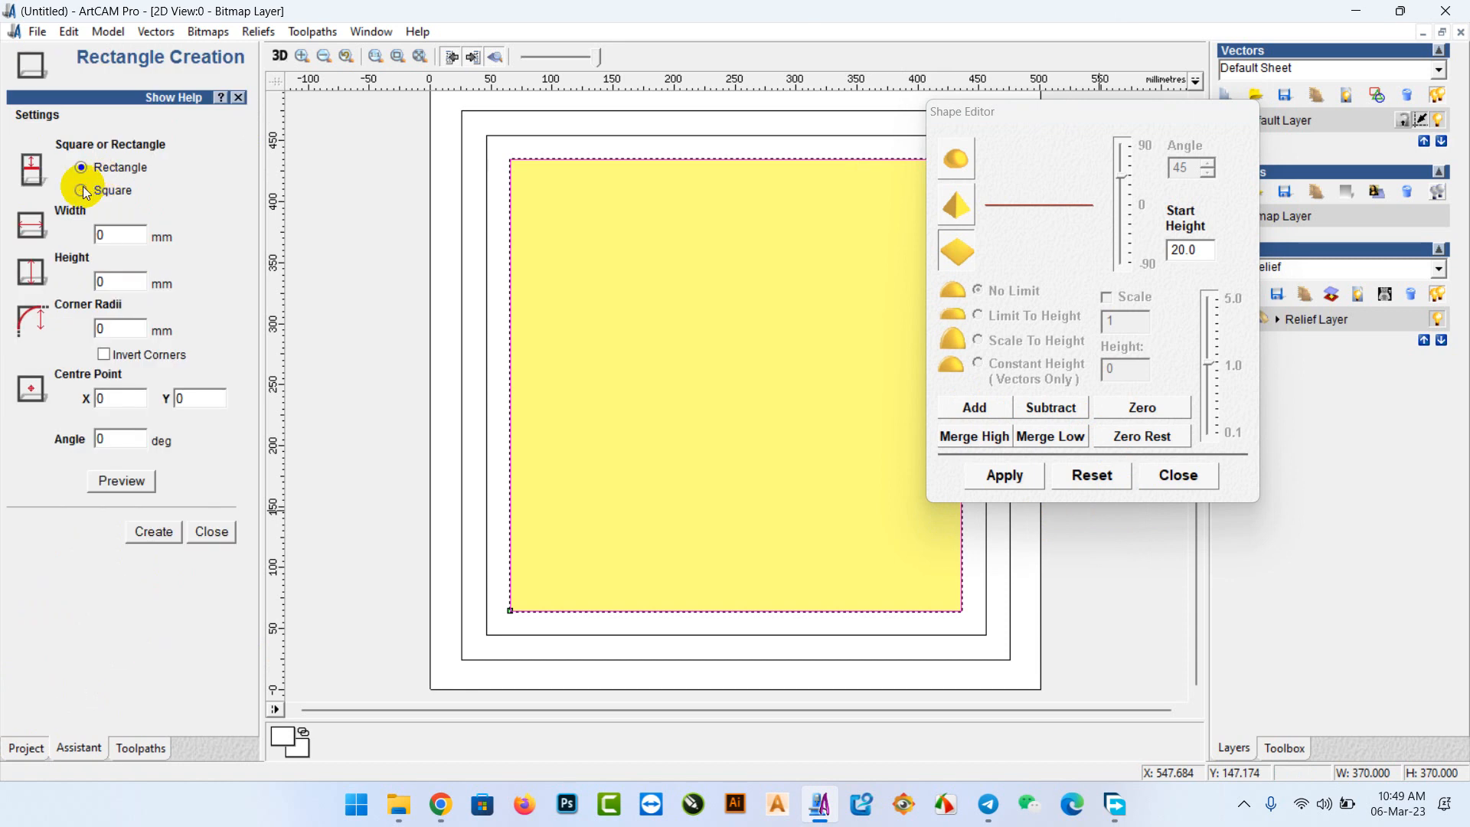
left_click(81, 189)
left_click_drag(536, 265, 585, 313)
key("Return")
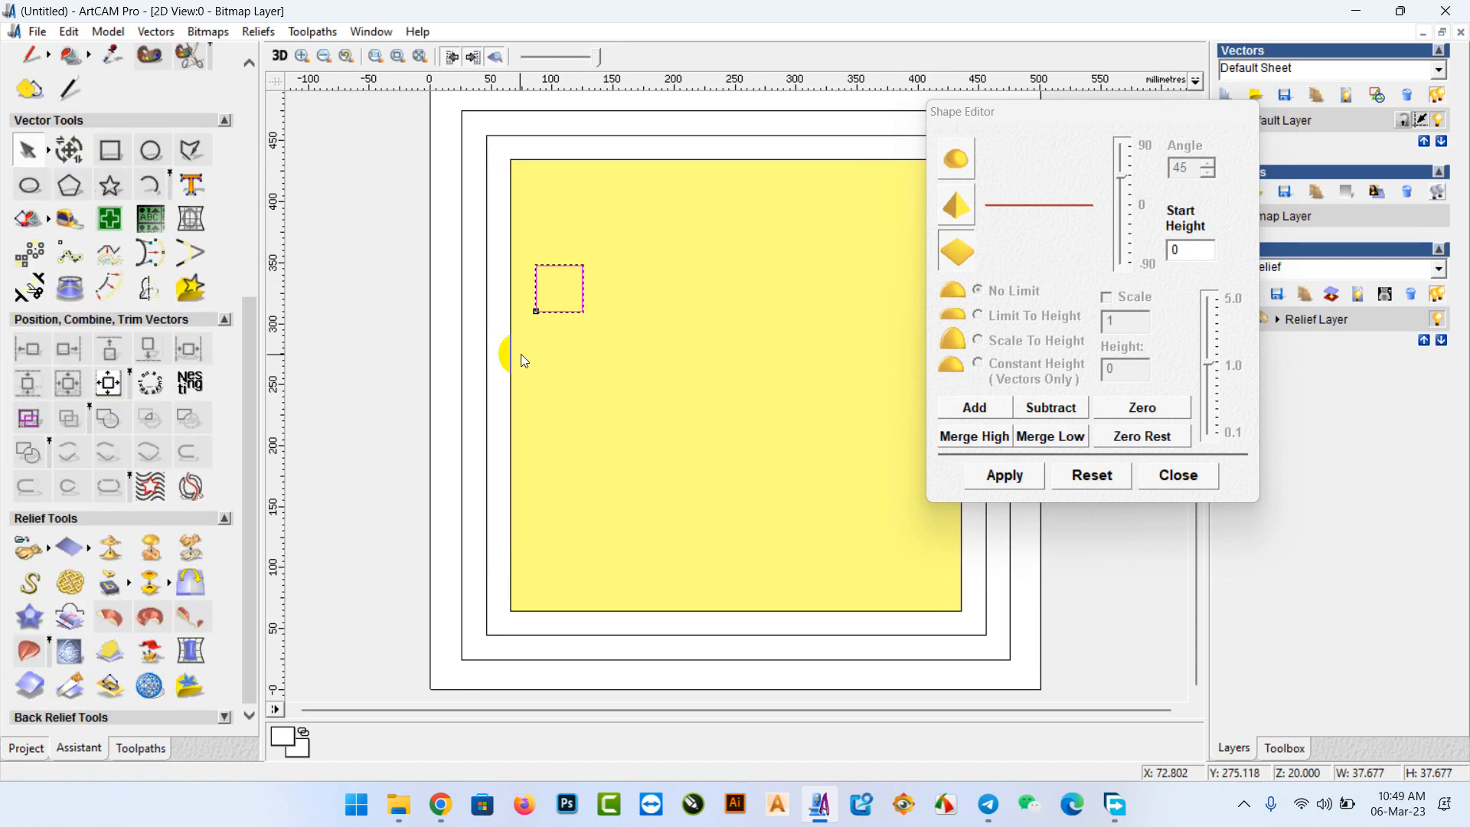
left_click(114, 392)
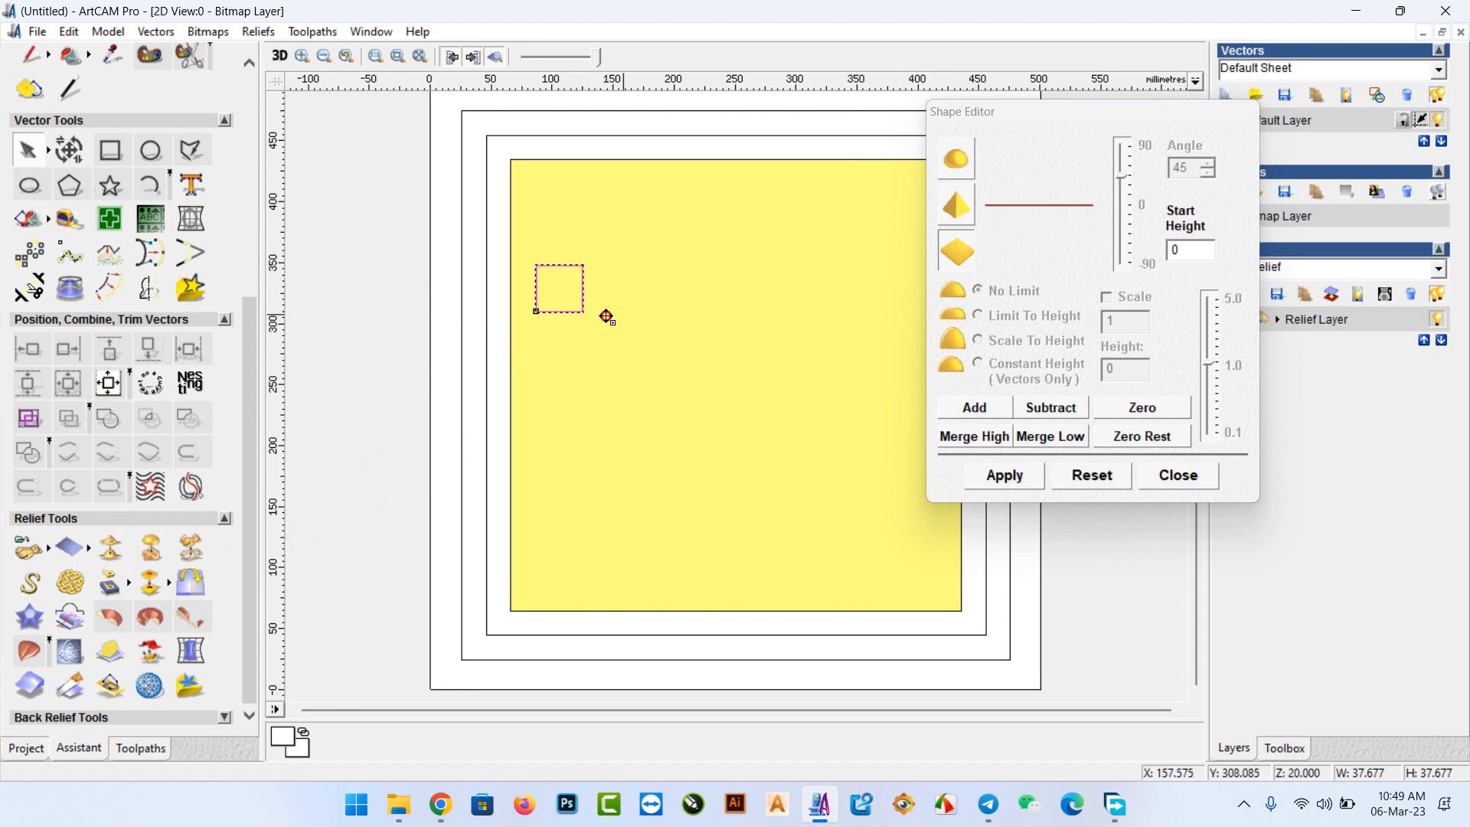
left_click_drag(648, 315, 647, 312, "ctrl")
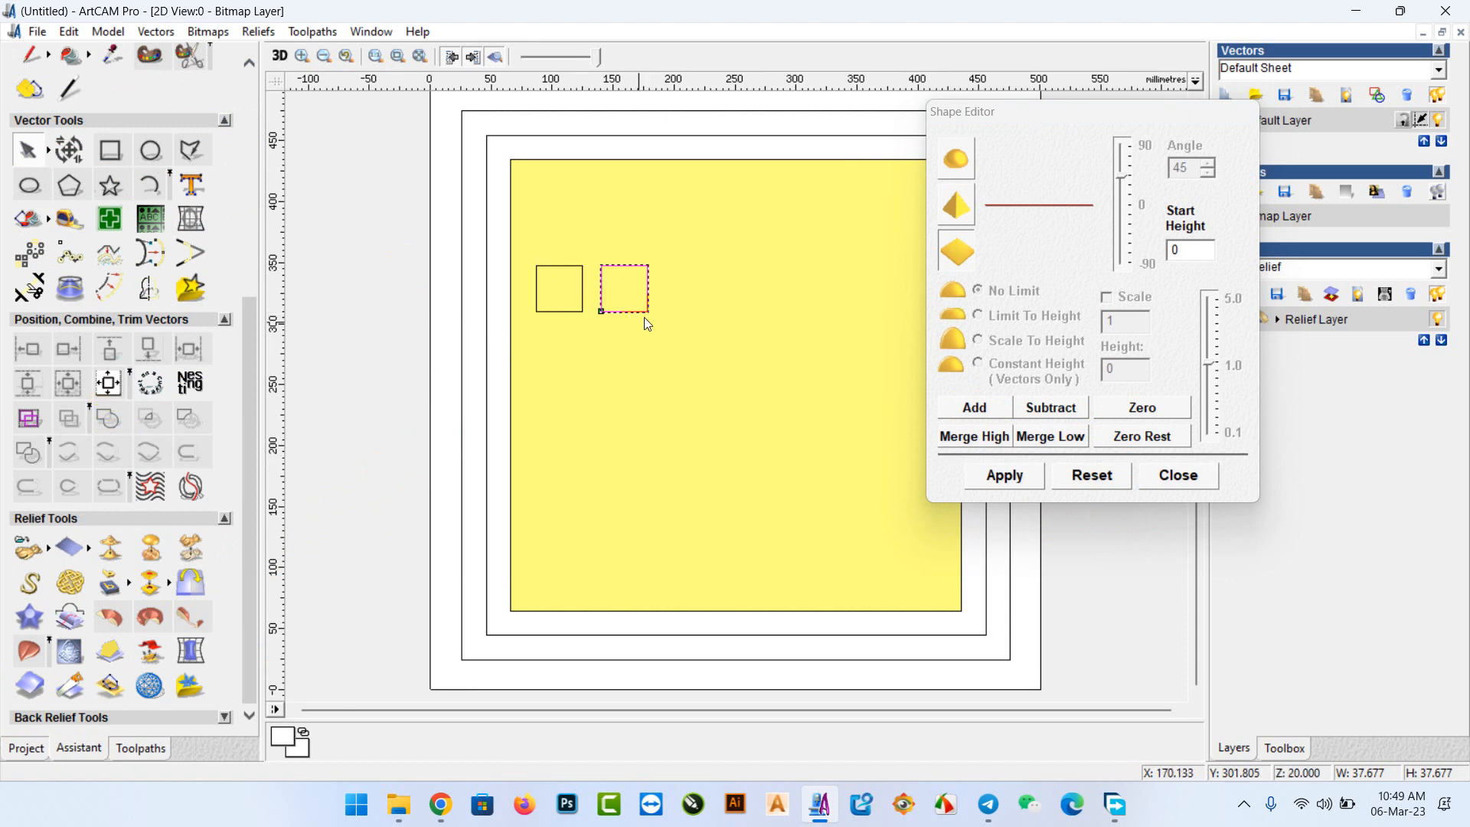
Select the left small square, view the slab in 3D, and choose the angled pyramid profile for it.
scroll(562, 313, "up", 1)
scroll(543, 377, "up", 1)
left_click(544, 378)
scroll(793, 301, "down", 1)
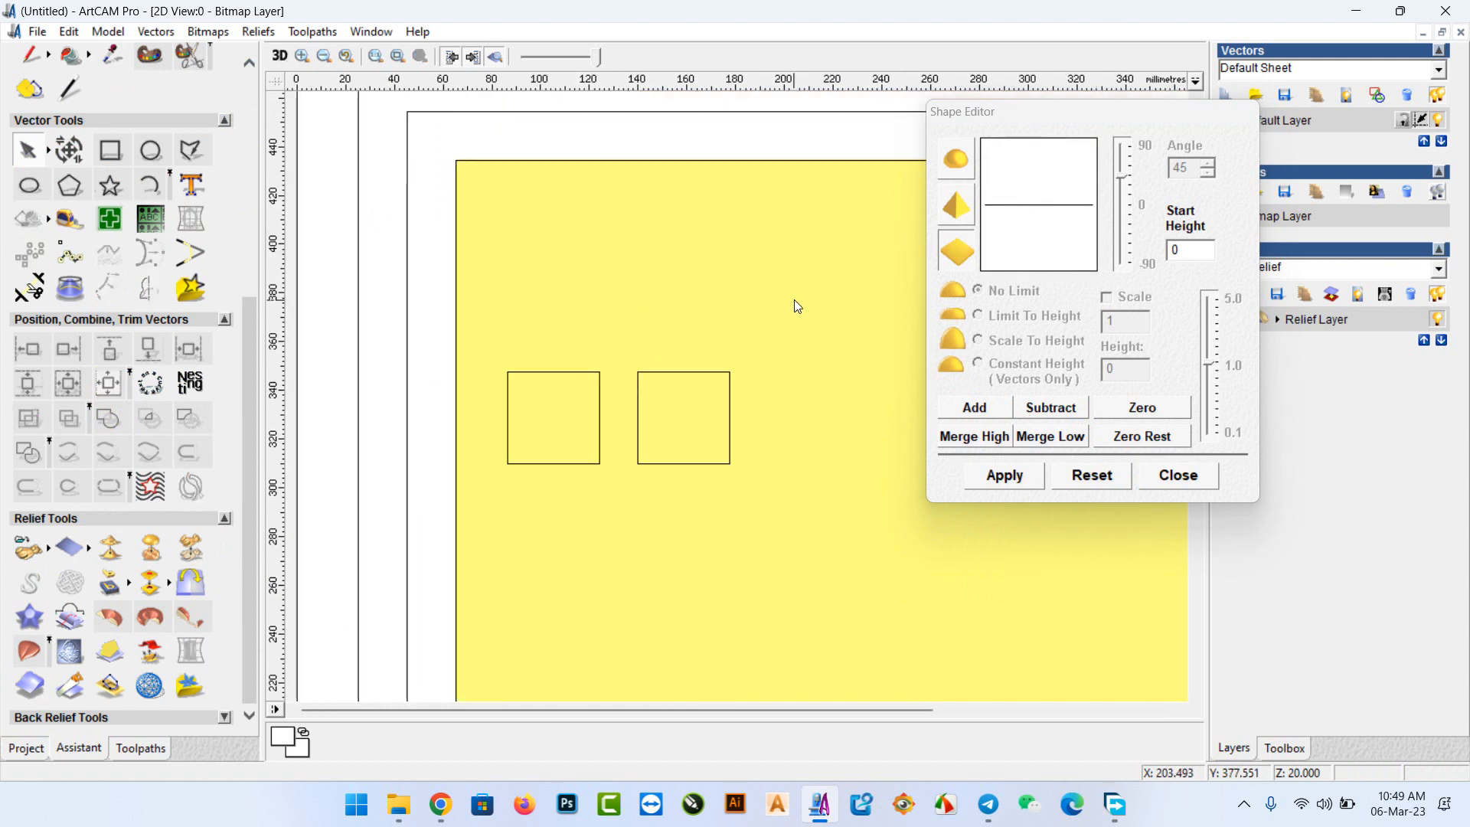
left_click(580, 373)
left_click(280, 56)
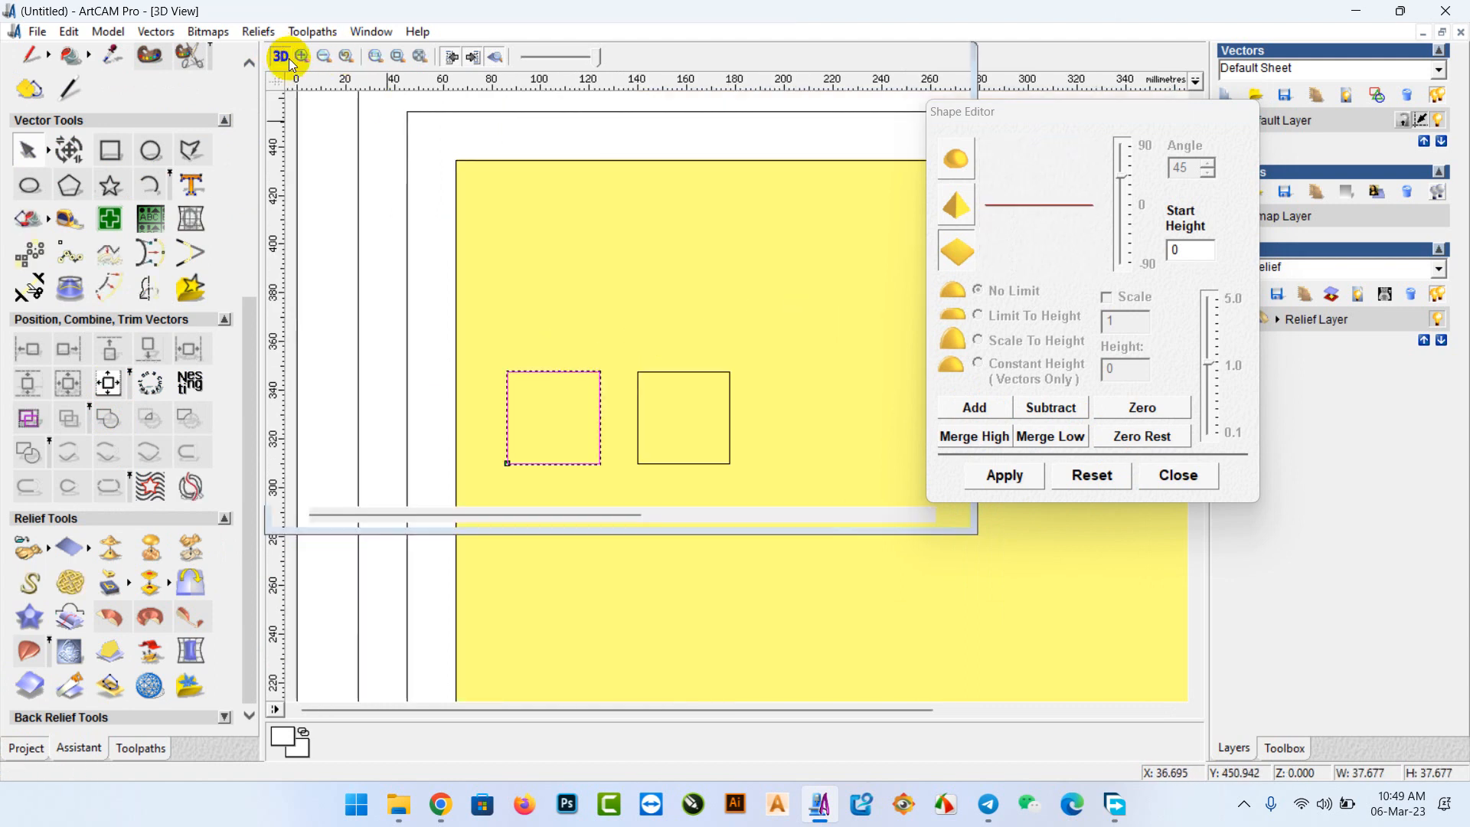
left_click(706, 384)
left_click_drag(709, 449, 946, 360)
left_click(957, 208)
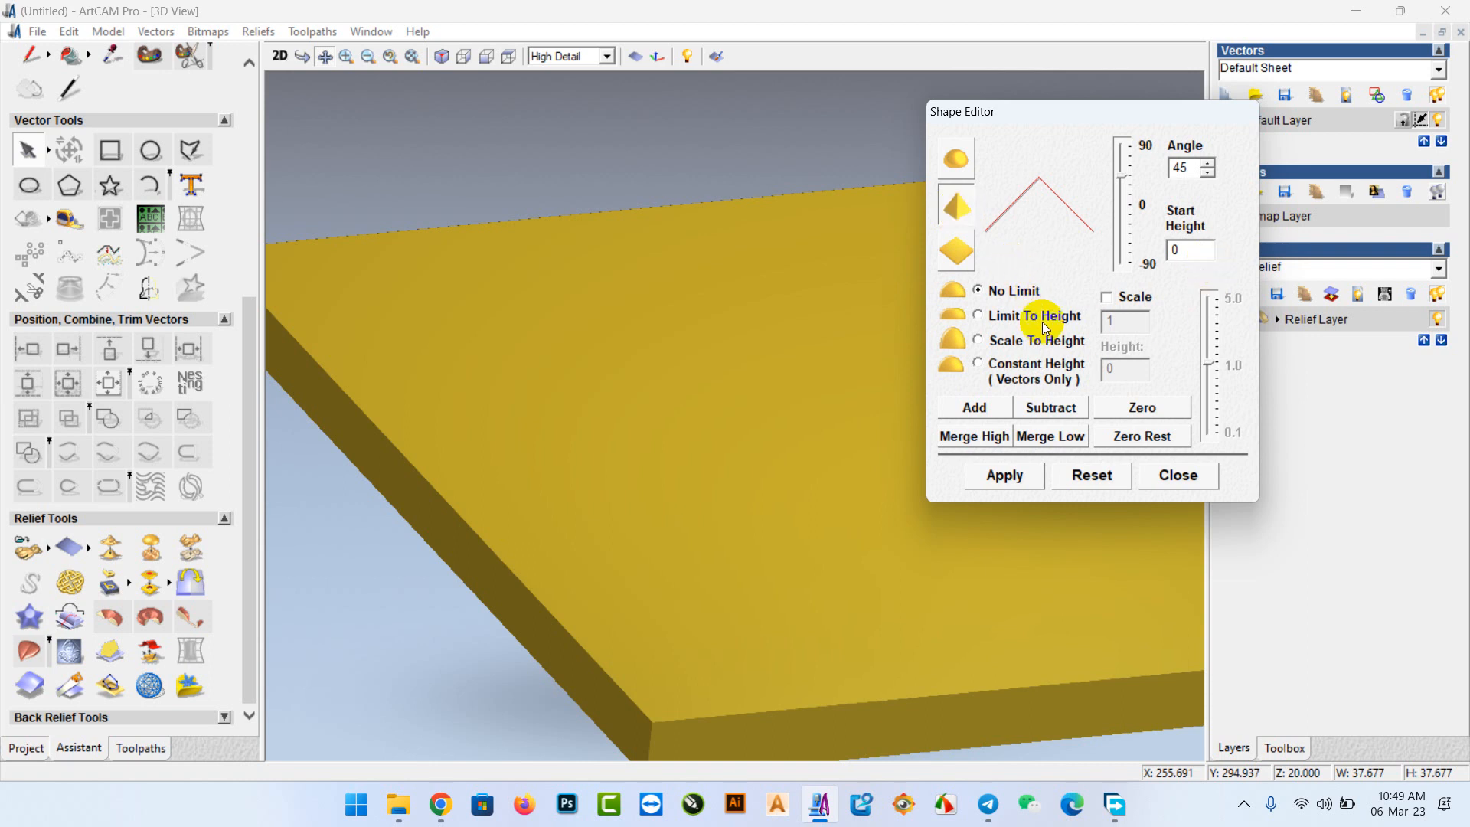
Go through the profile's height limit options and choose Scale To Height for the left small square.
left_click(978, 315)
left_click(979, 341)
left_click(979, 364)
left_click(985, 291)
left_click(978, 317)
left_click(978, 341)
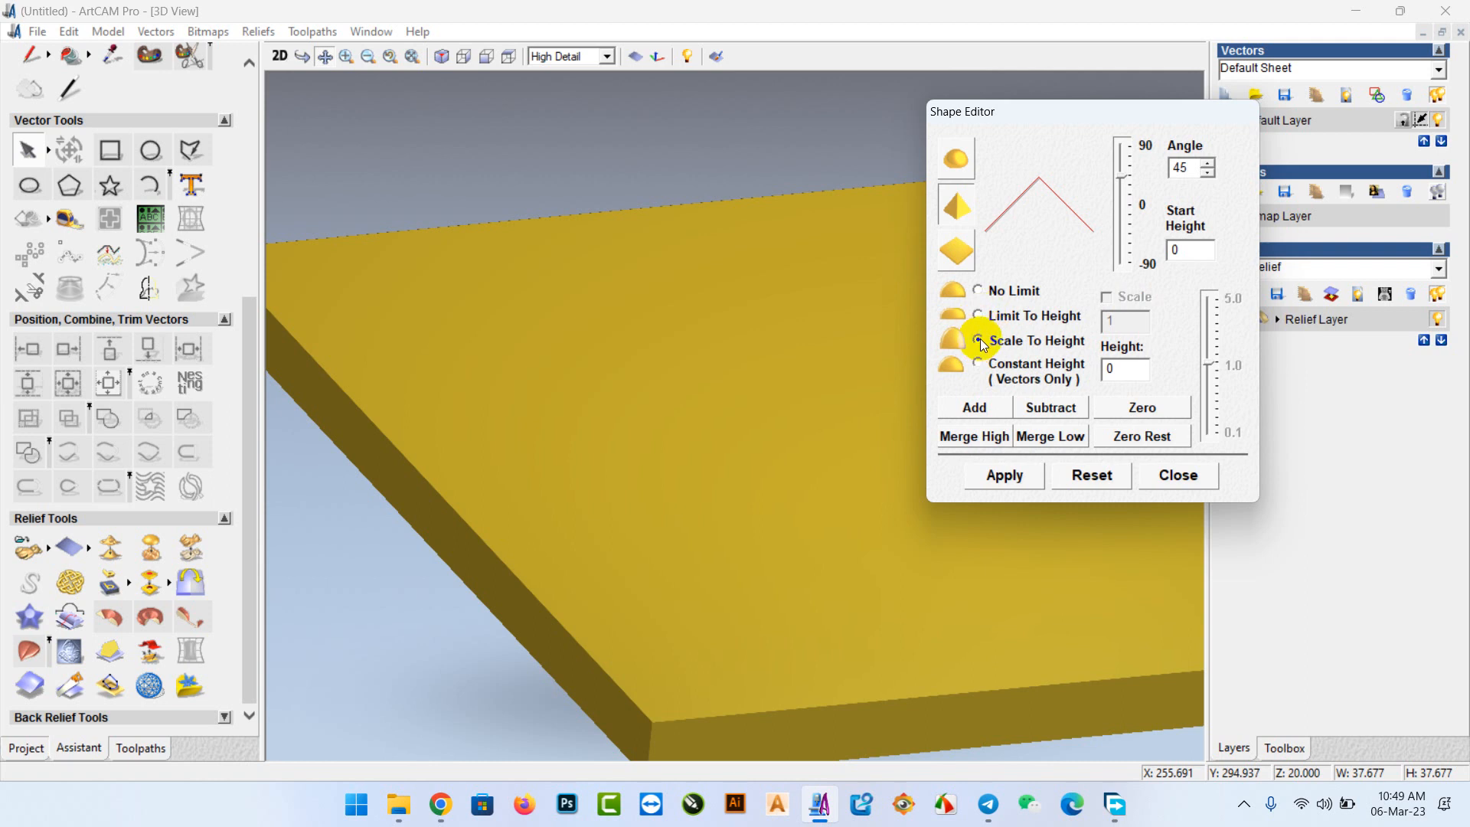
left_click(978, 317)
double_click(1122, 369)
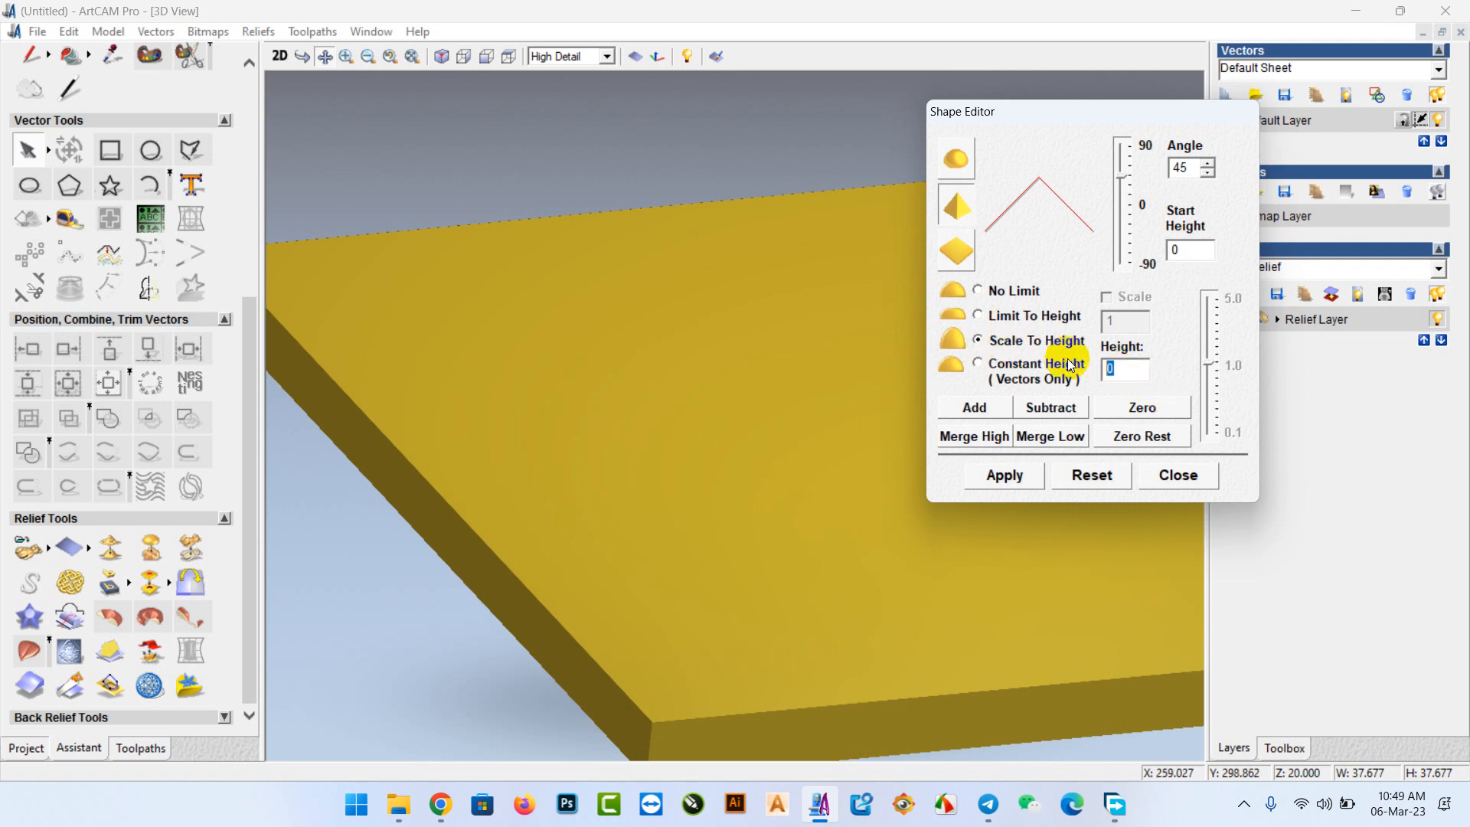
double_click(1186, 250)
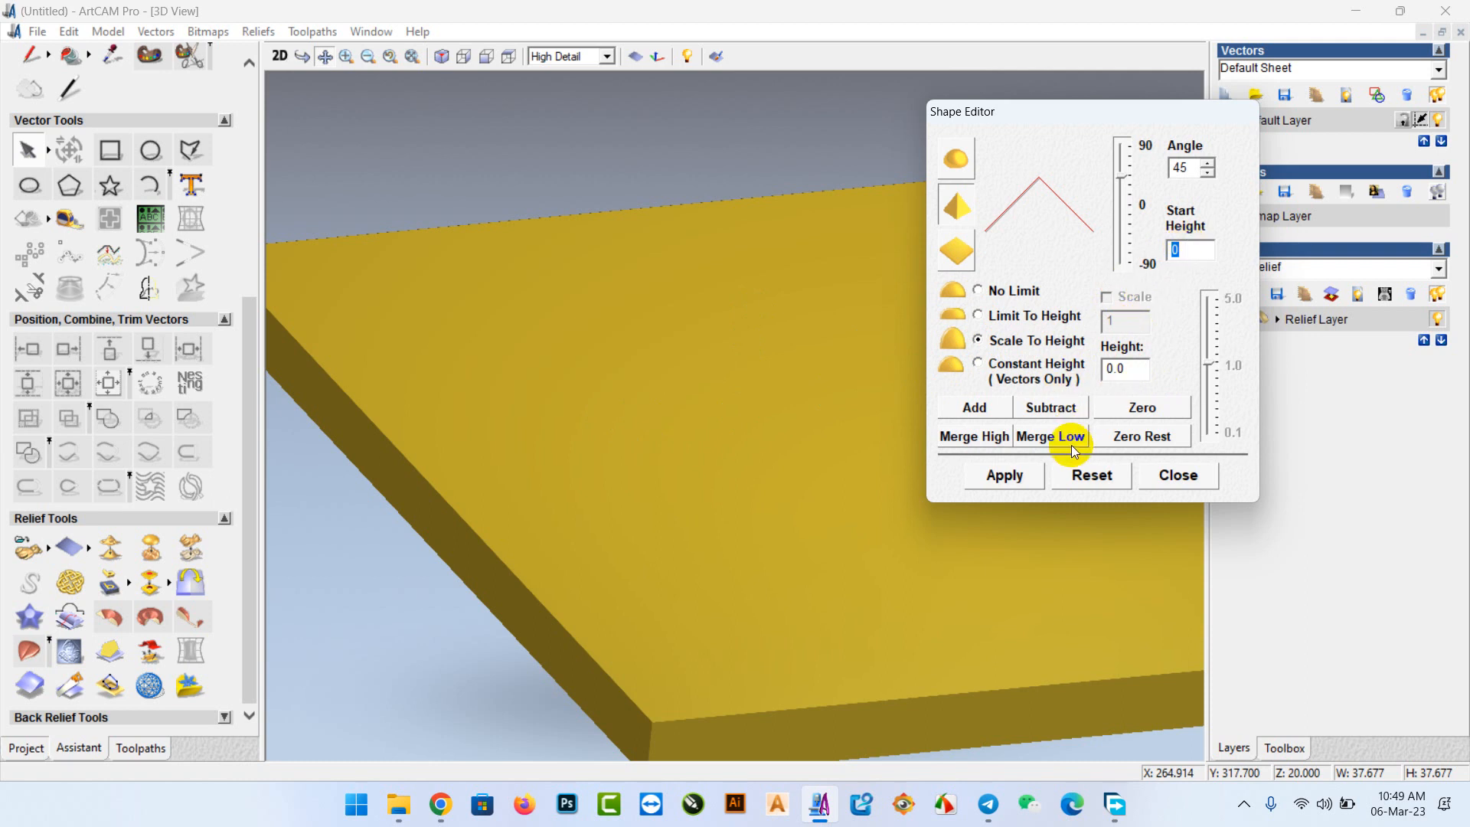
Scale the left square's pyramid to a height of 10 mm and add it to the slab.
left_click(278, 56)
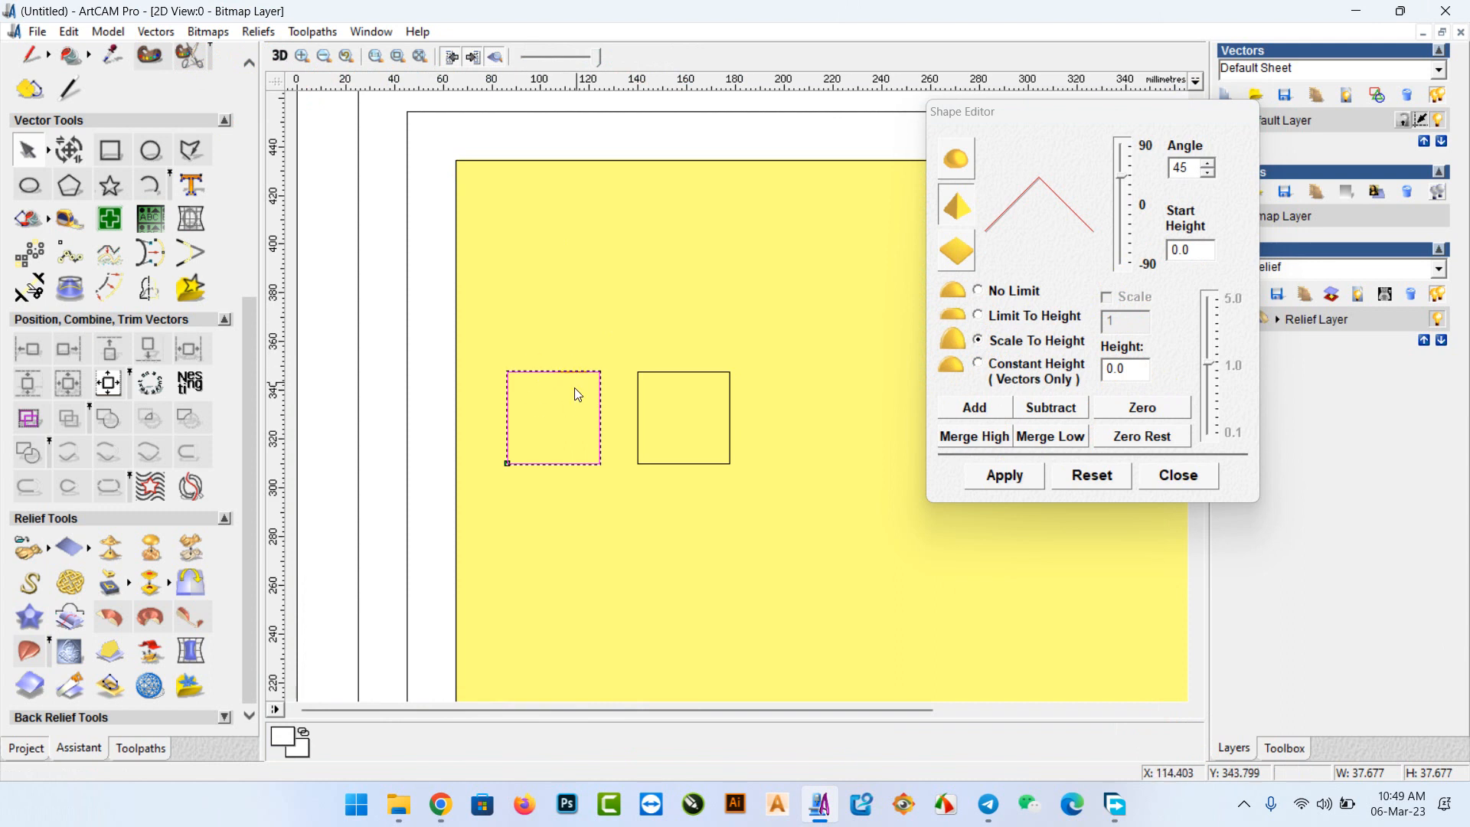
left_click(285, 55)
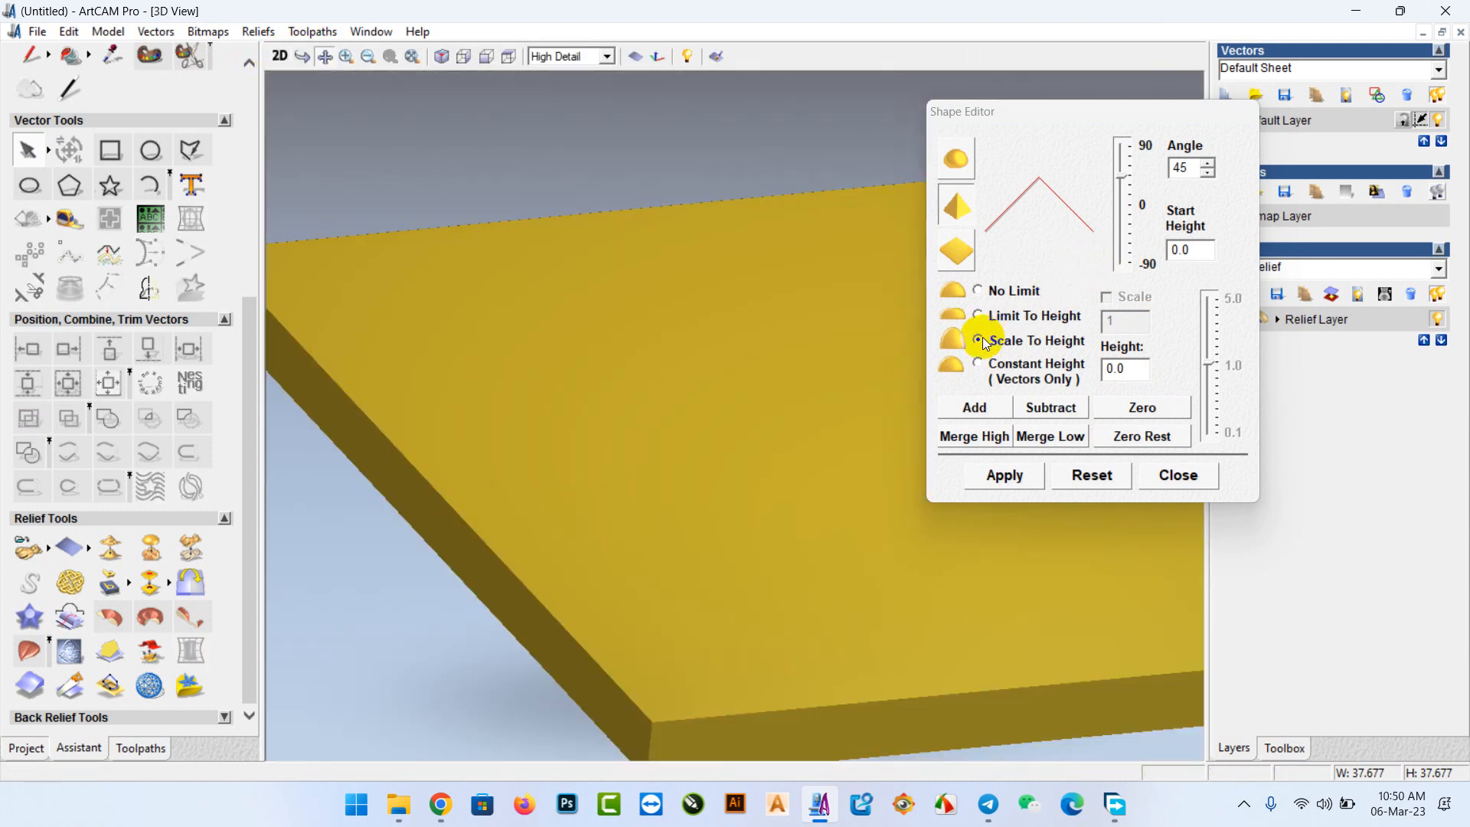
double_click(1124, 368)
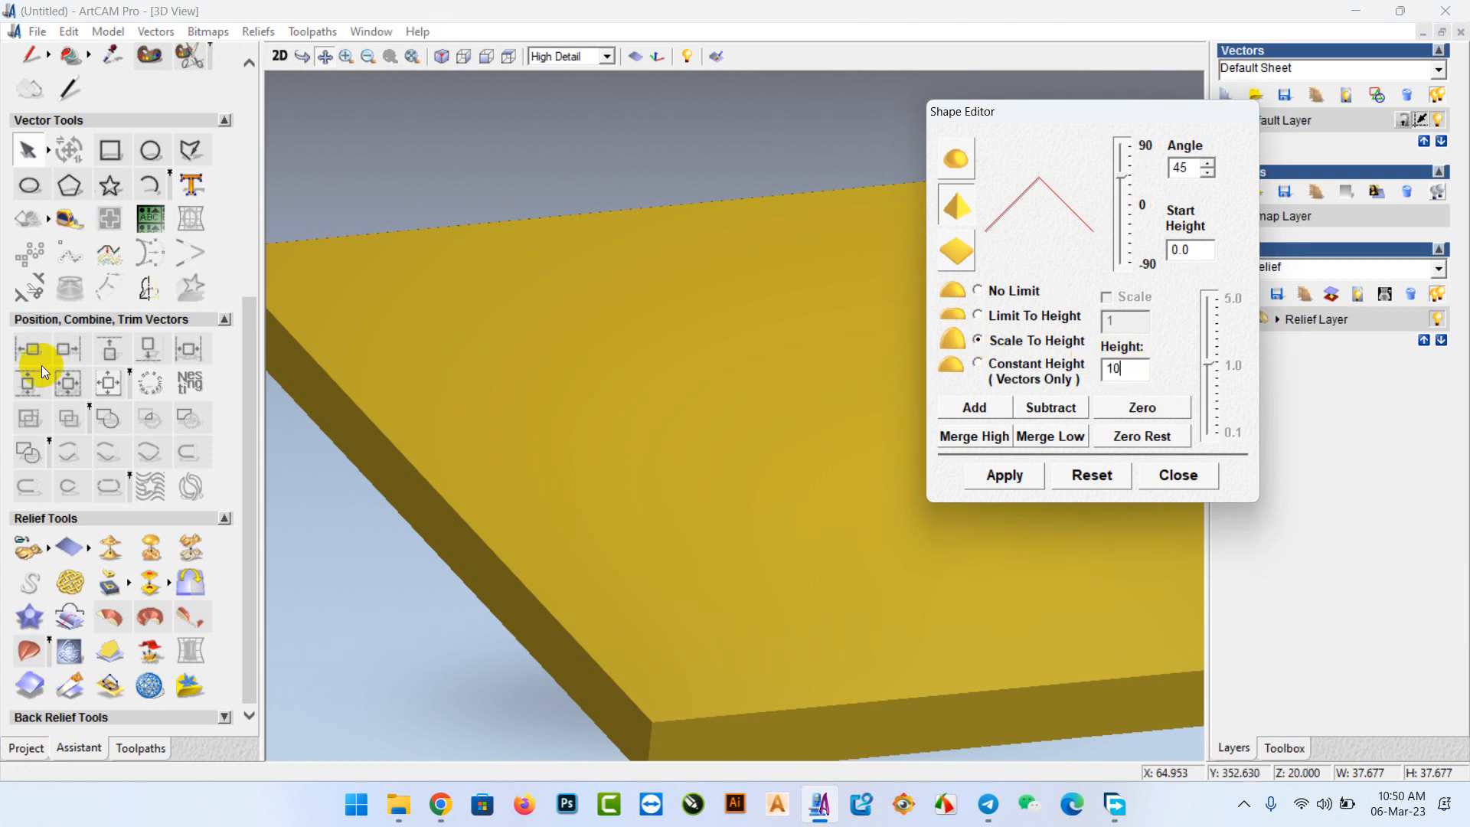
left_click(973, 409)
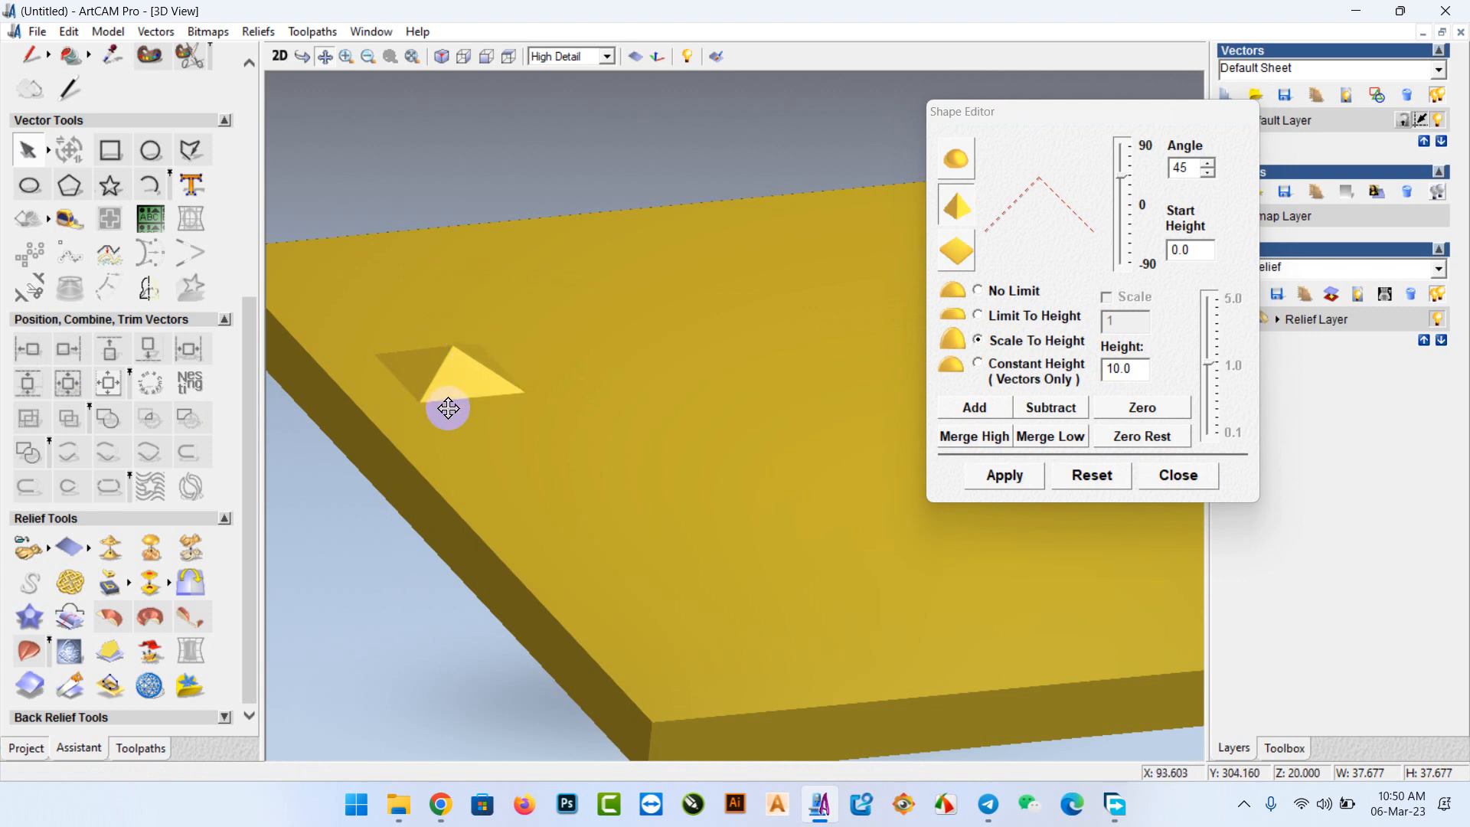
Add an angled pyramid from the right small square, scaled to 10 mm height with a 5 mm start height.
left_click(279, 56)
left_click(640, 368)
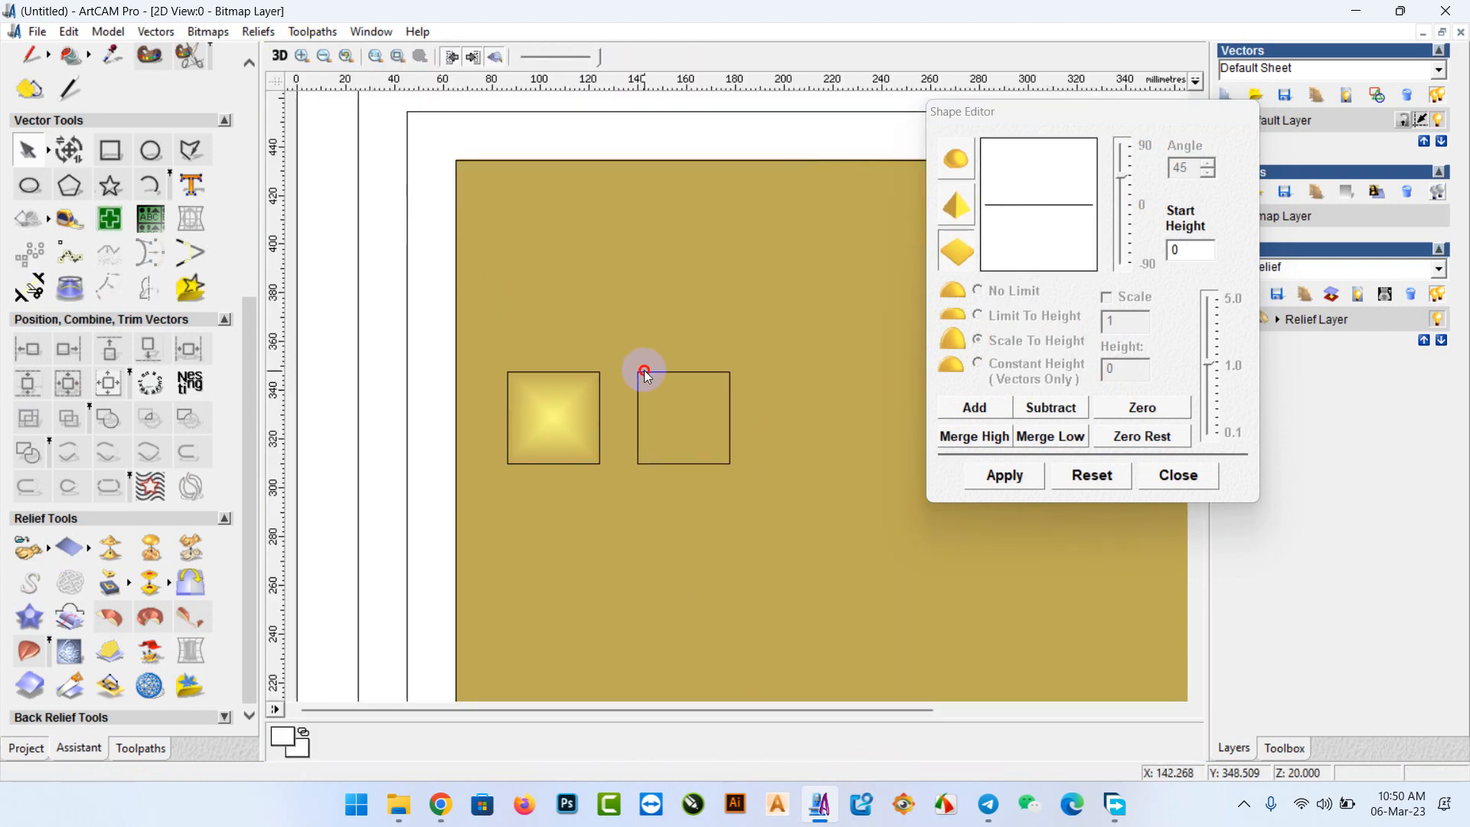
left_click(279, 56)
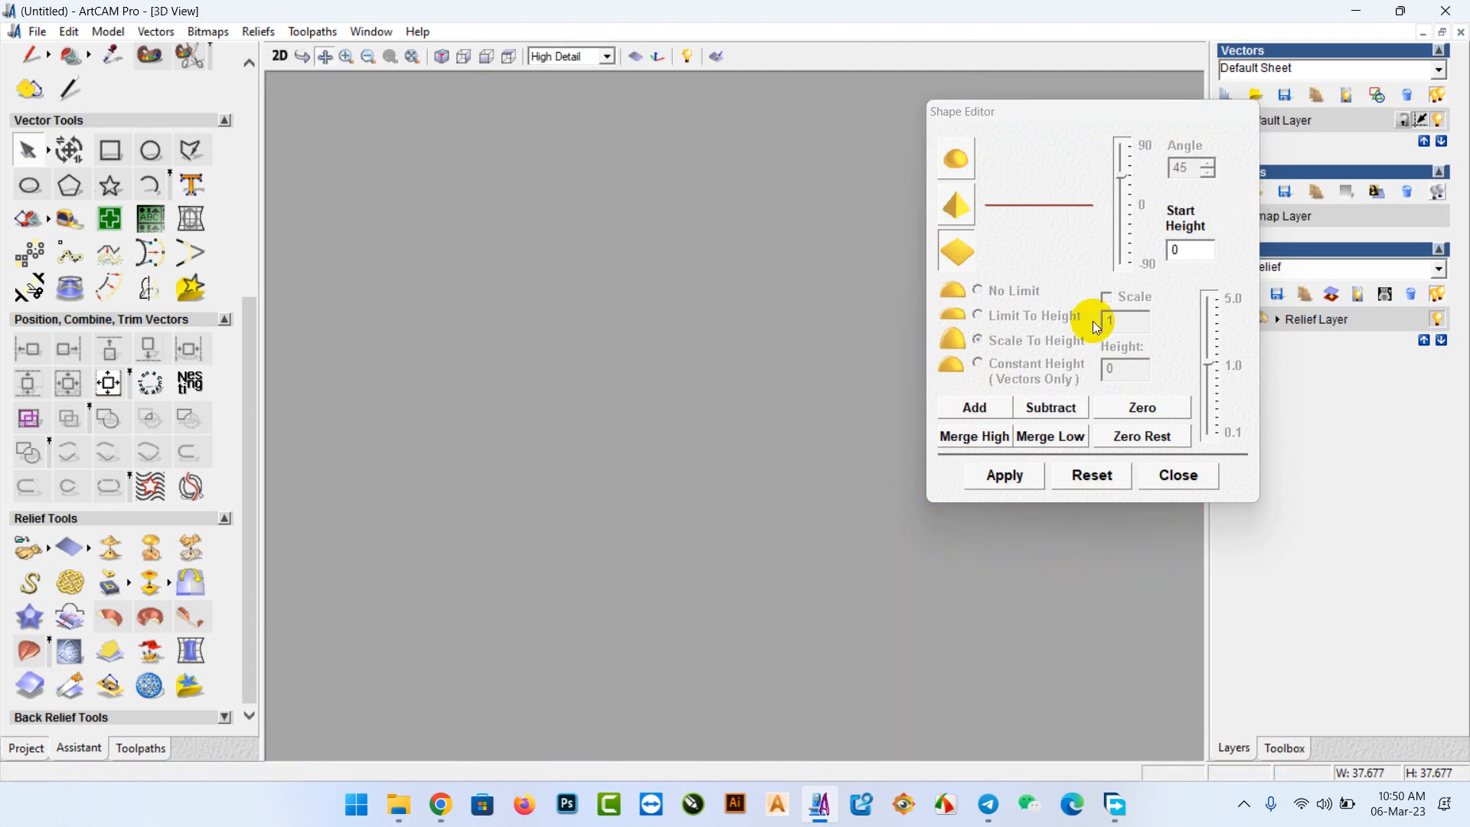
left_click(969, 222)
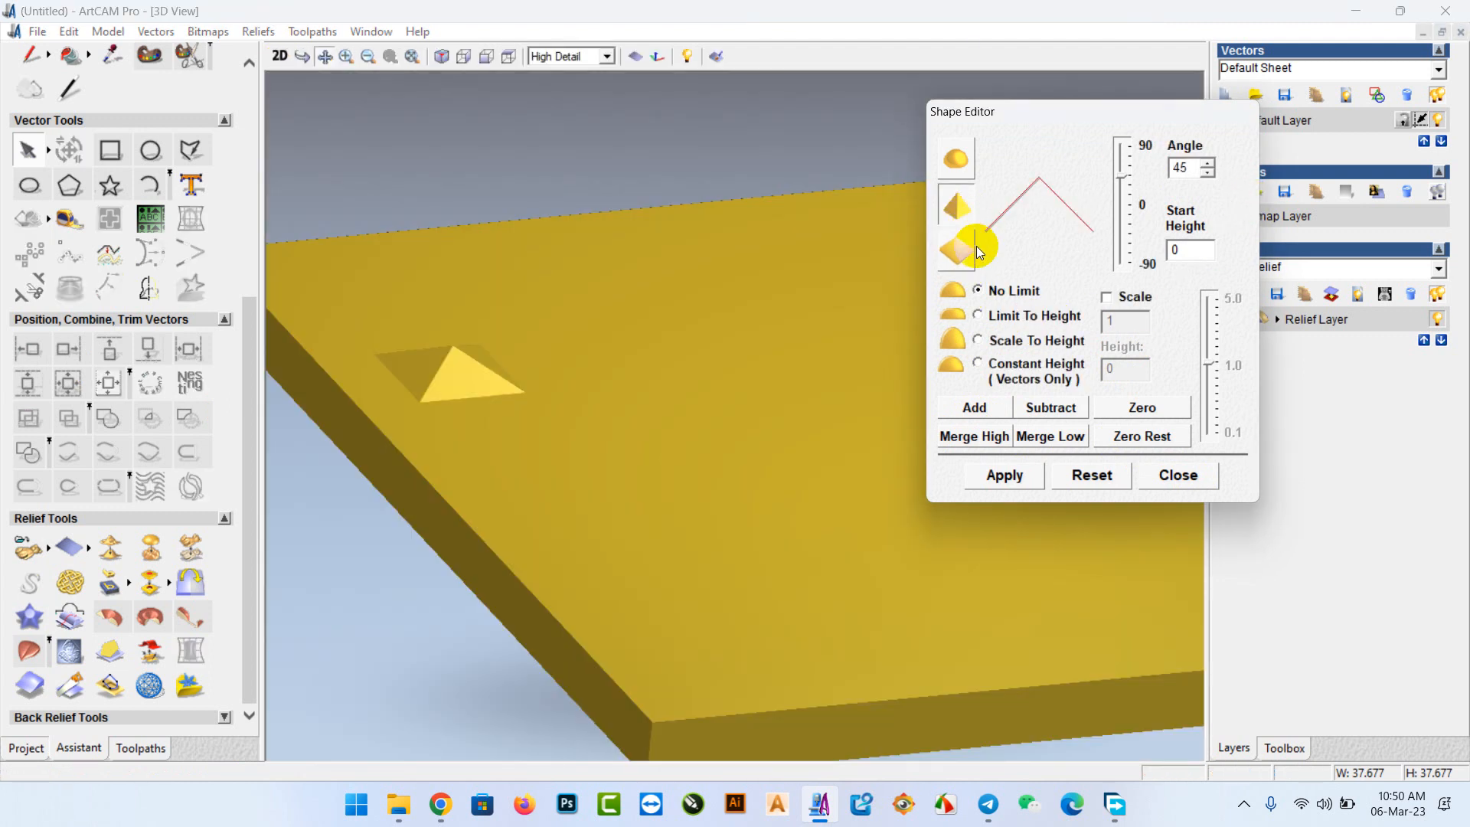
left_click(977, 340)
double_click(1125, 370)
type("1")
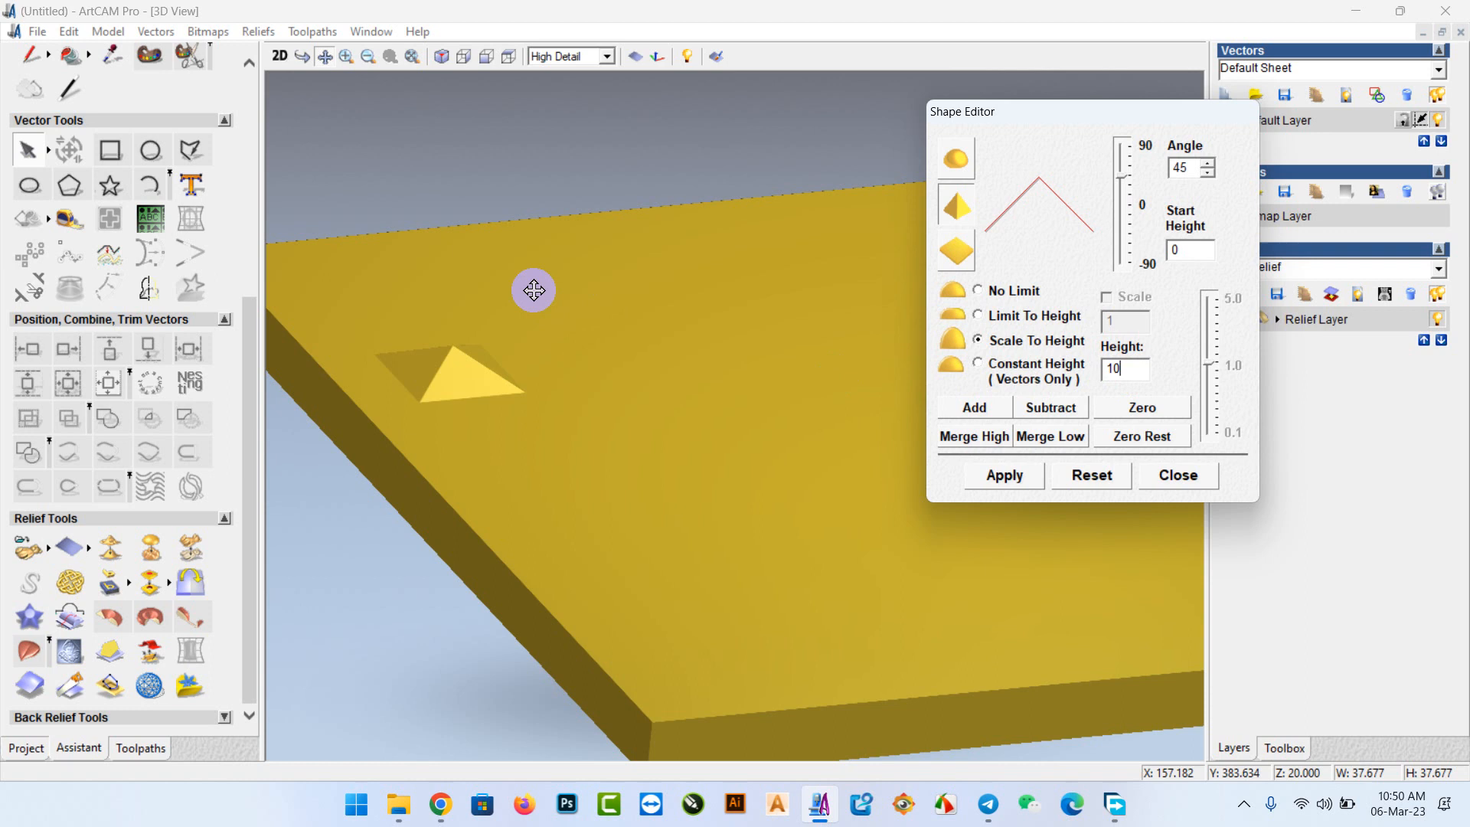
double_click(1184, 249)
type("5.")
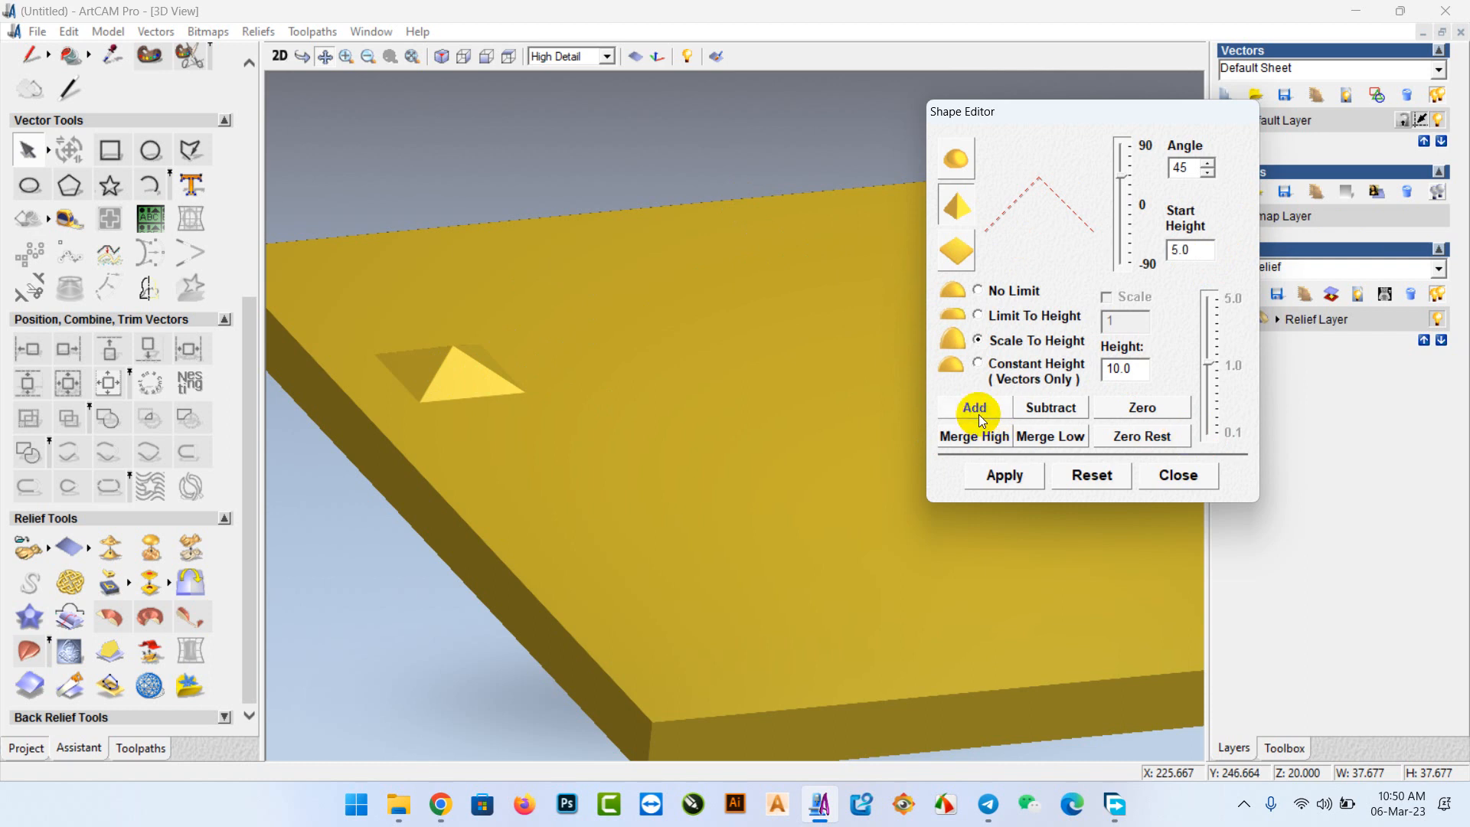
left_click(978, 415)
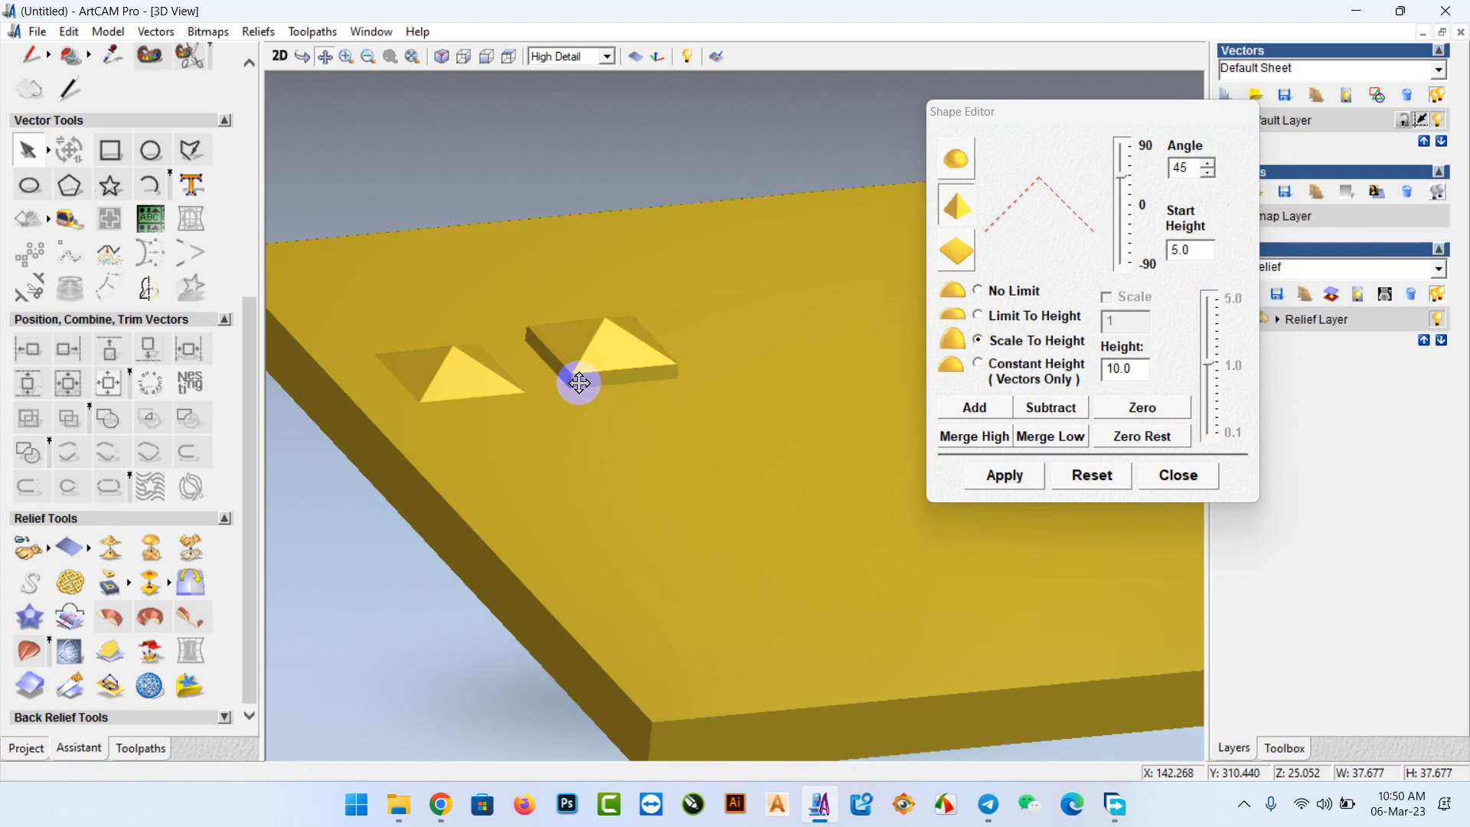
Copy both small square outlines together to a second row just below the pyramids.
left_click(280, 55)
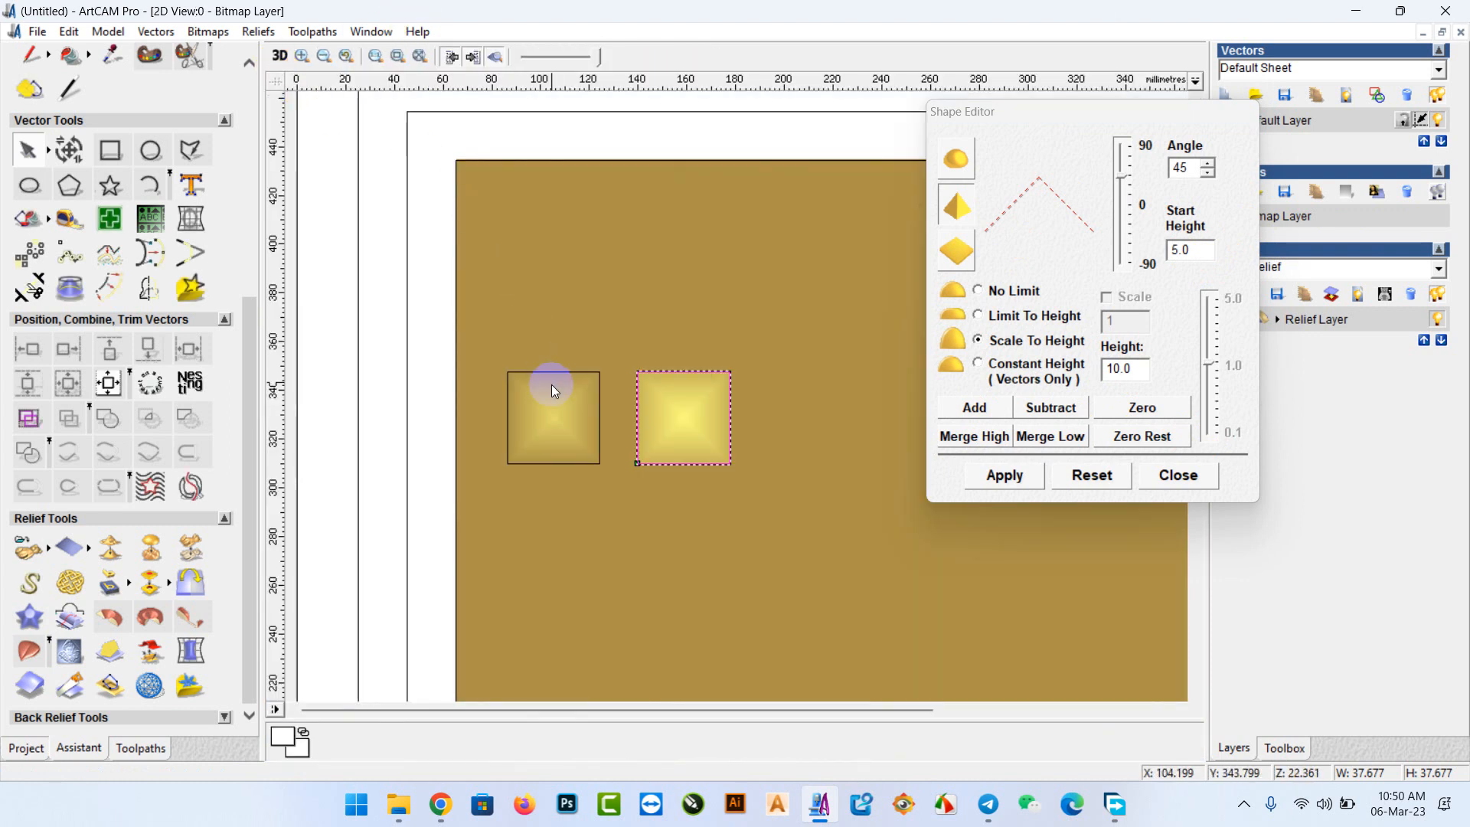
left_click(455, 329)
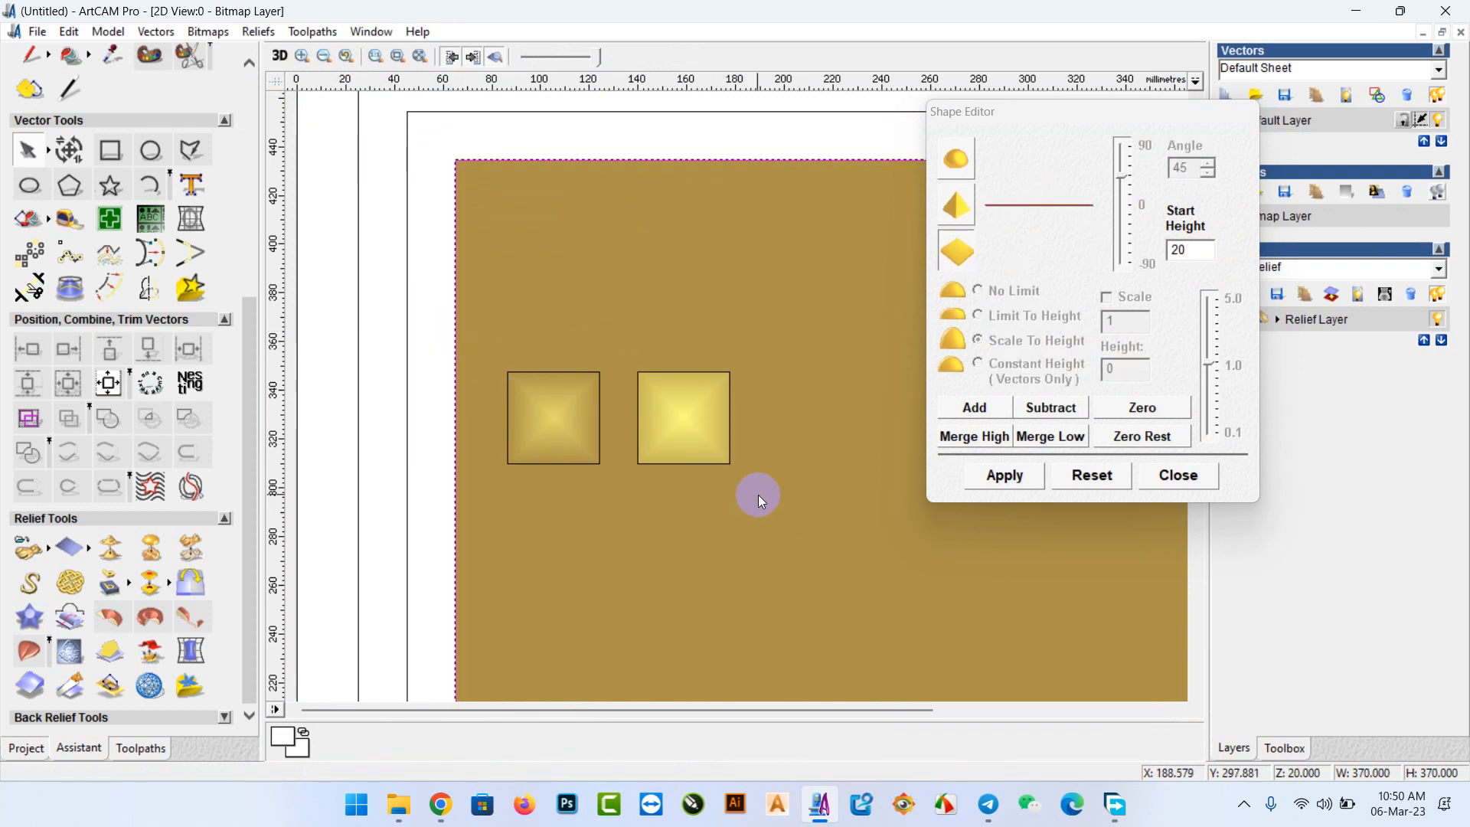
left_click_drag(507, 332, 884, 566)
left_click_drag(573, 466, 577, 581)
left_click(643, 616)
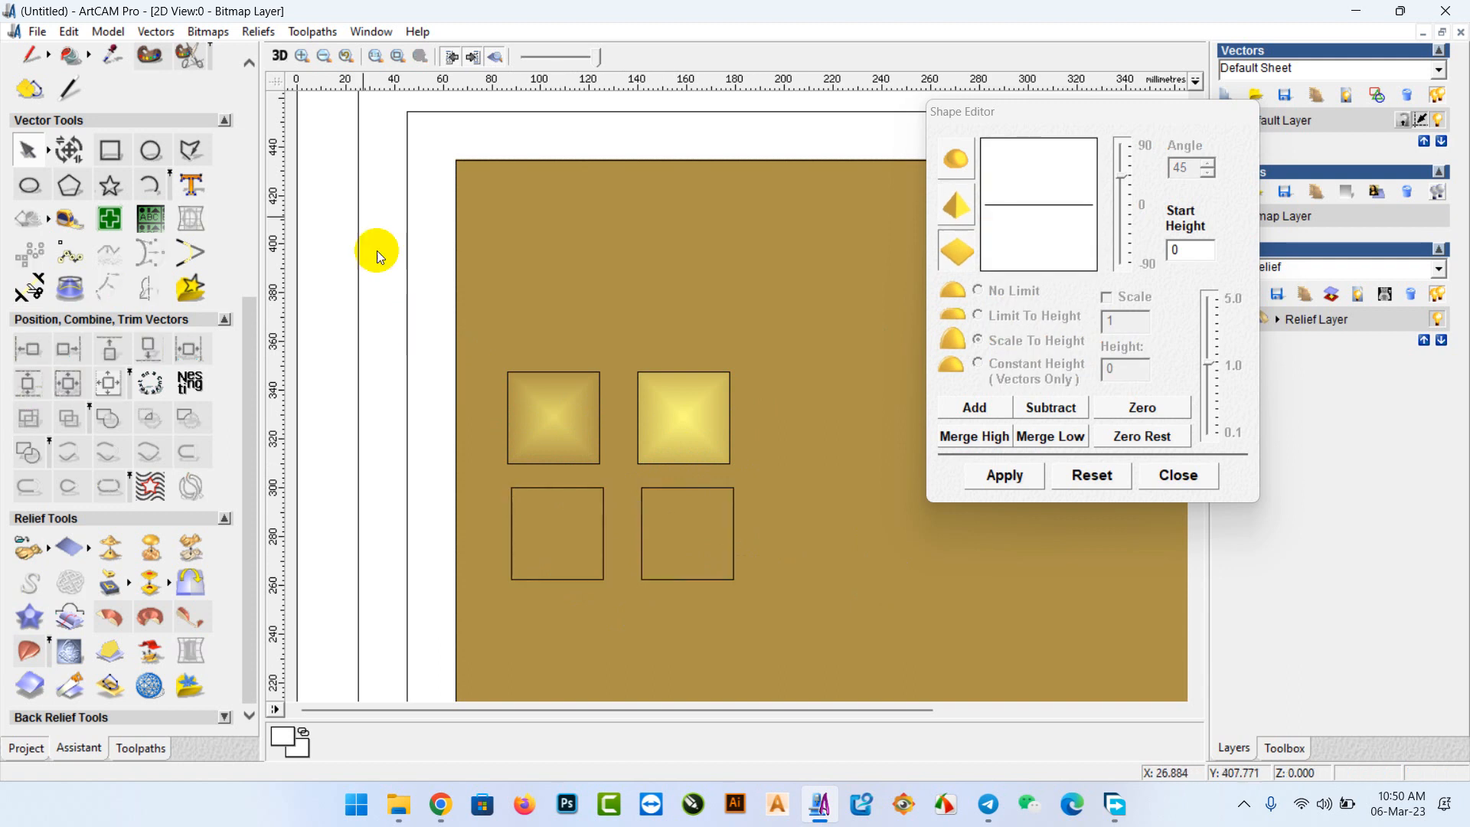
left_click(280, 56)
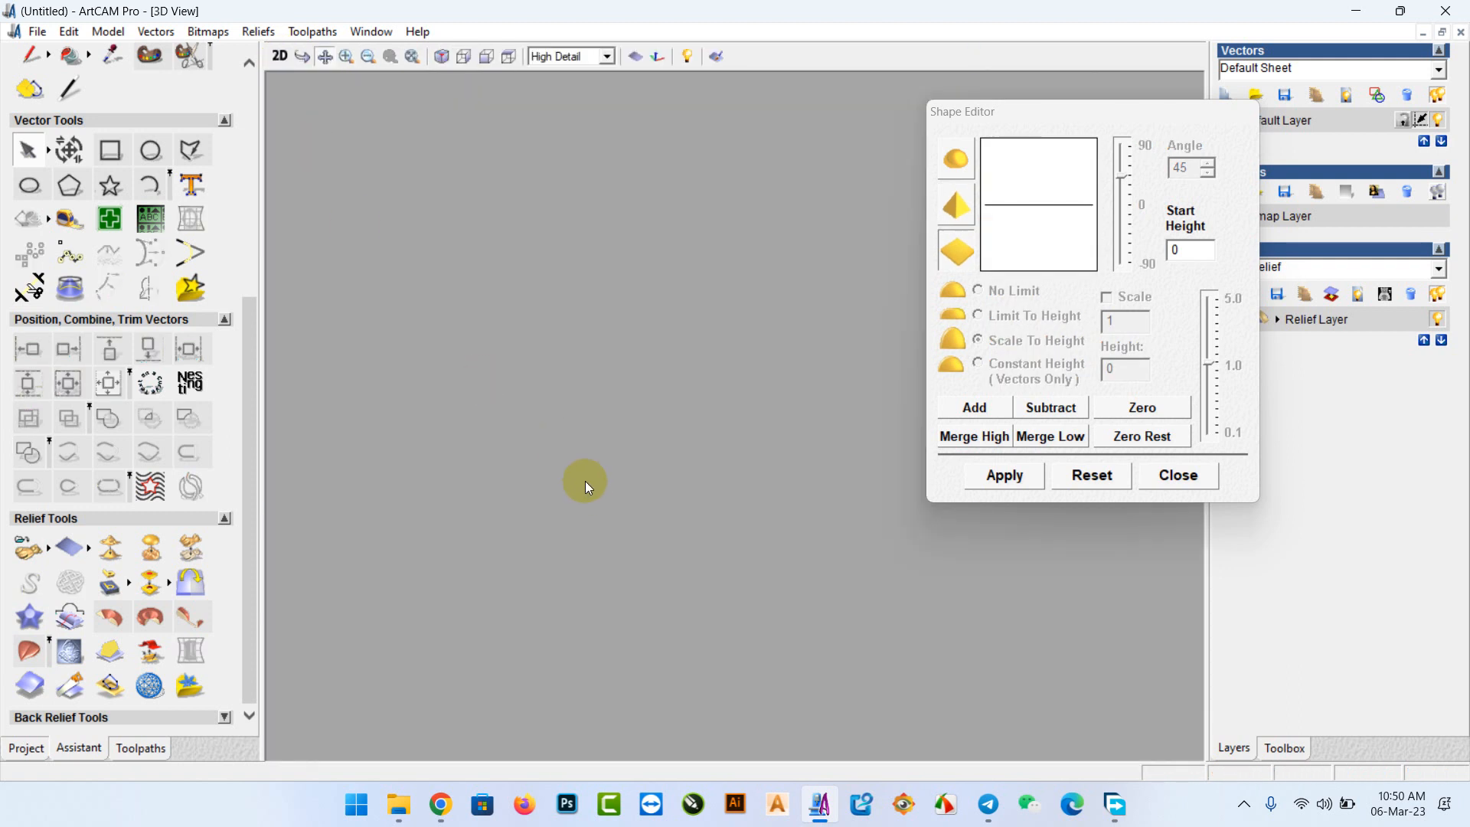
left_click(280, 56)
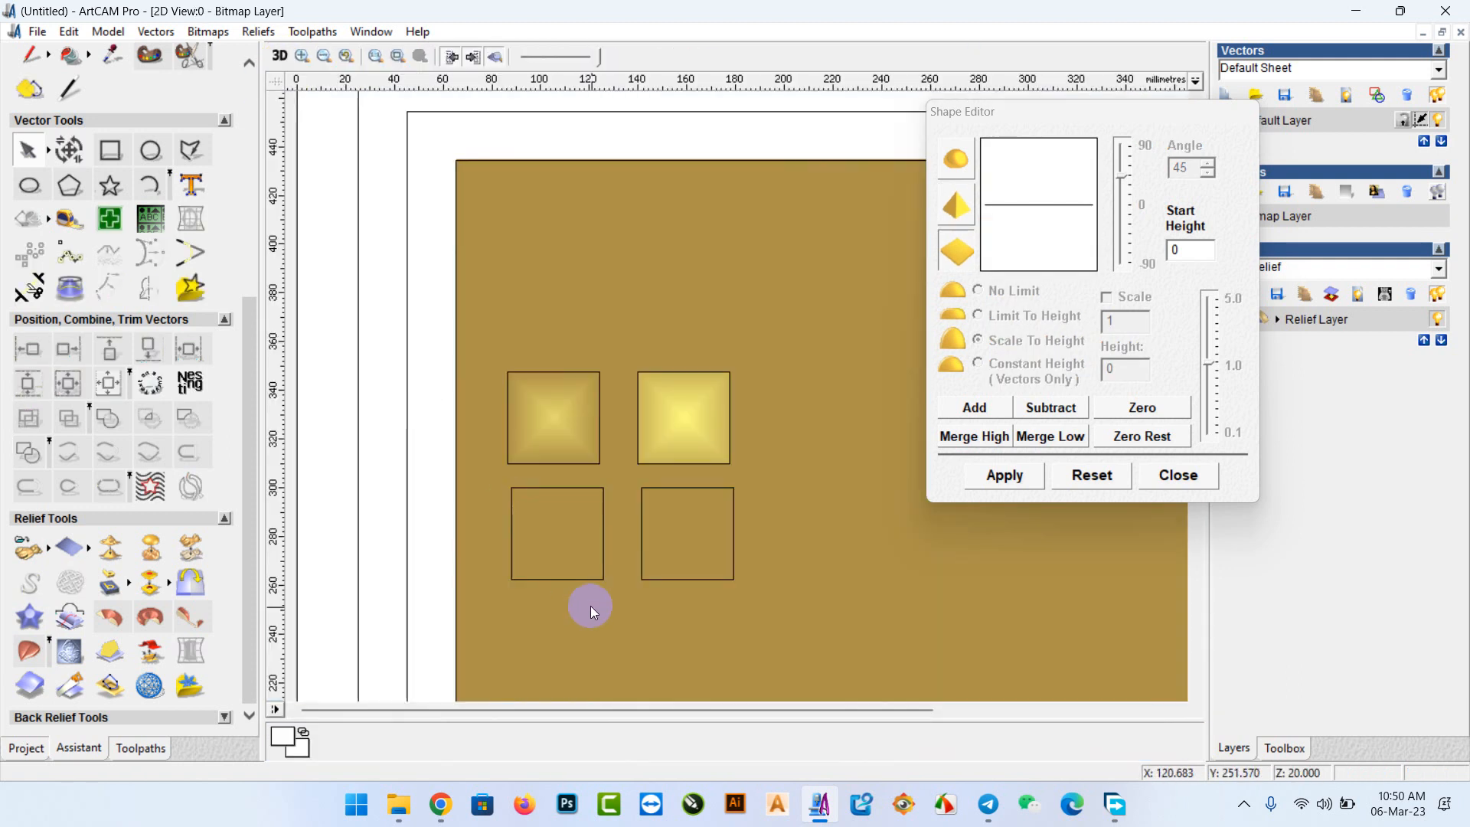
Subtract an angled pyramid from the left second-row square, scaled to 10 mm height with a start height of 0.
left_click(589, 503)
left_click(281, 56)
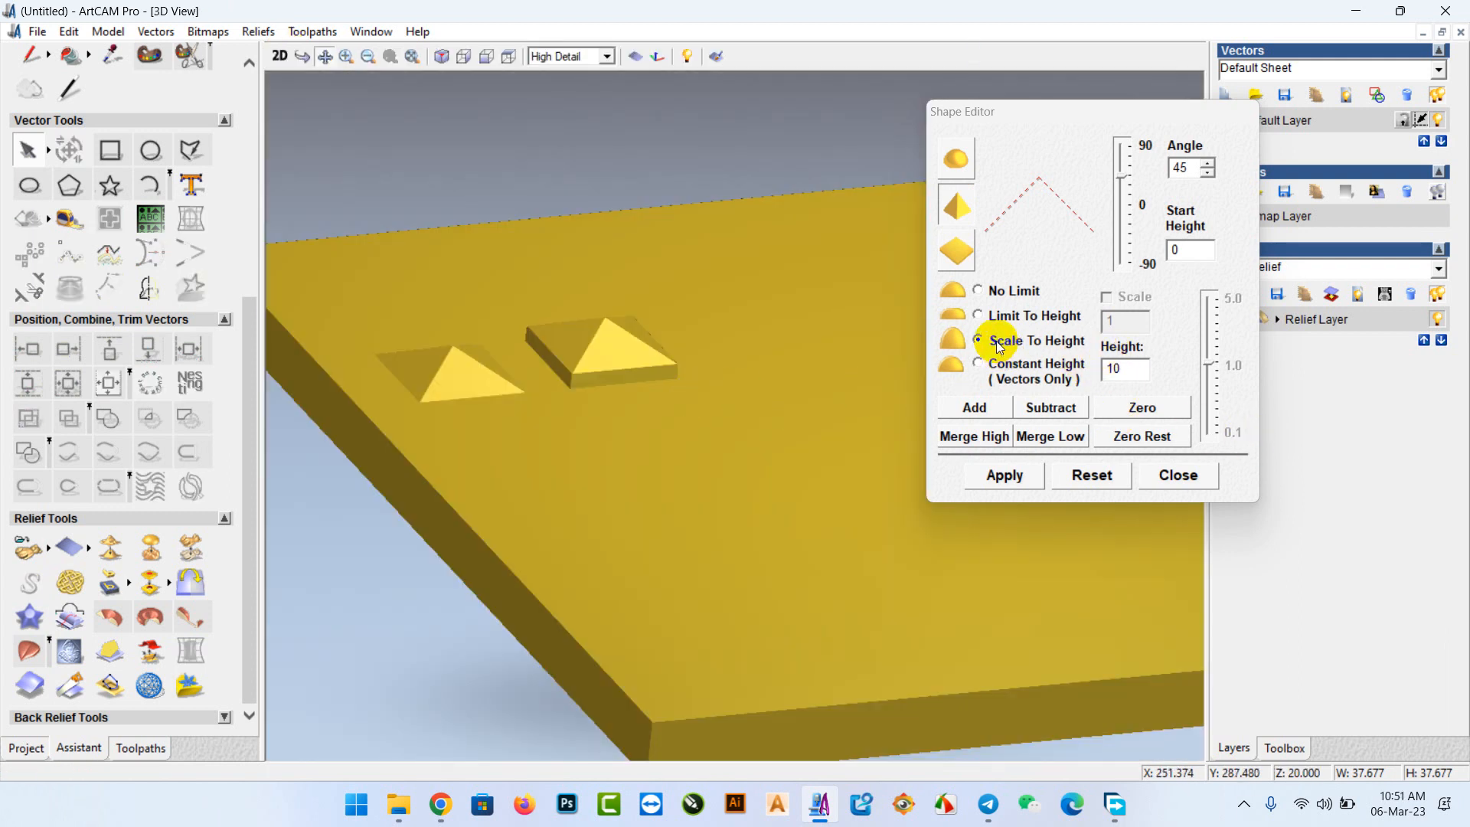
left_click(956, 205)
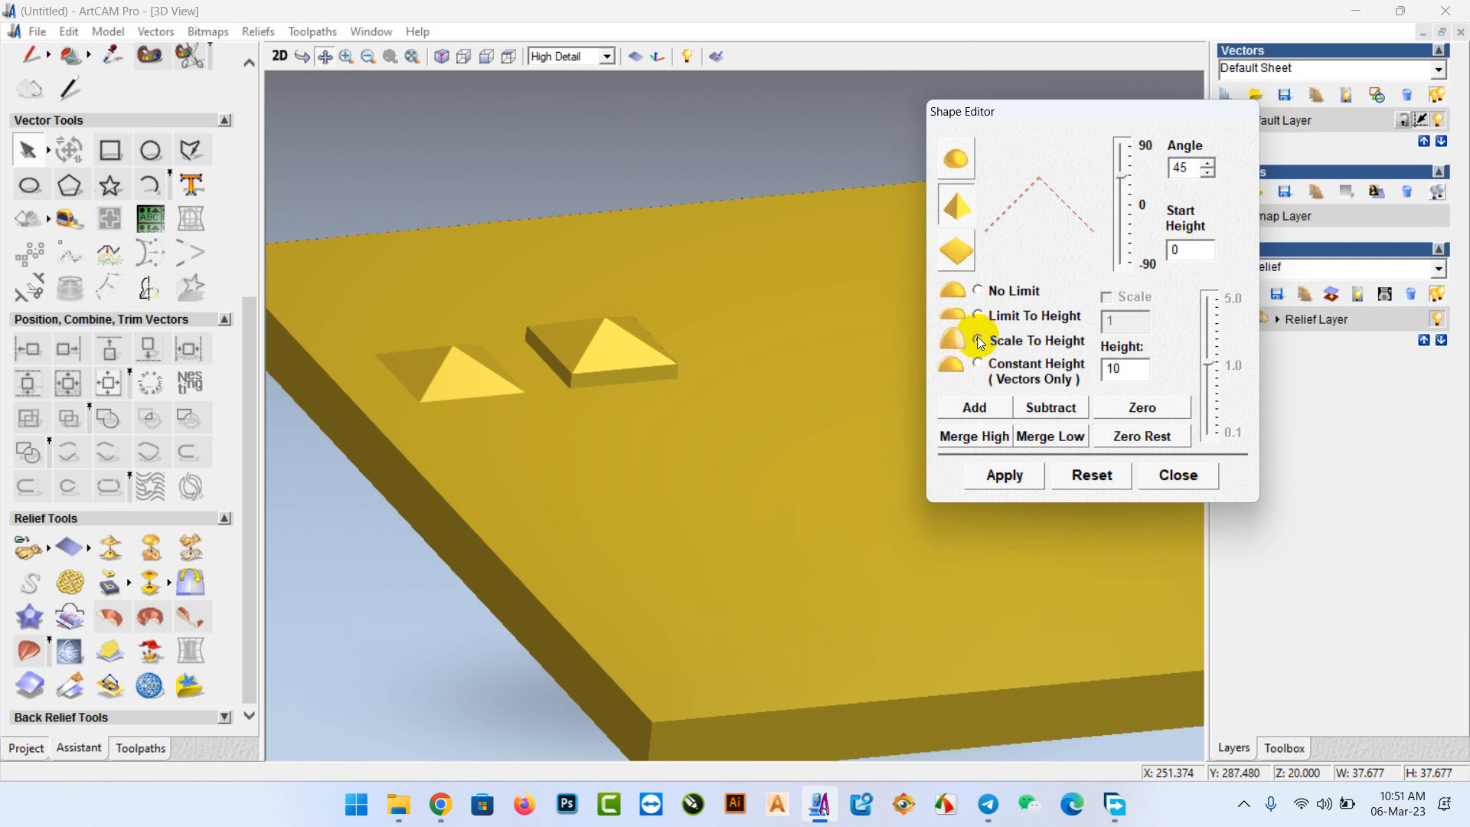
left_click(1199, 252)
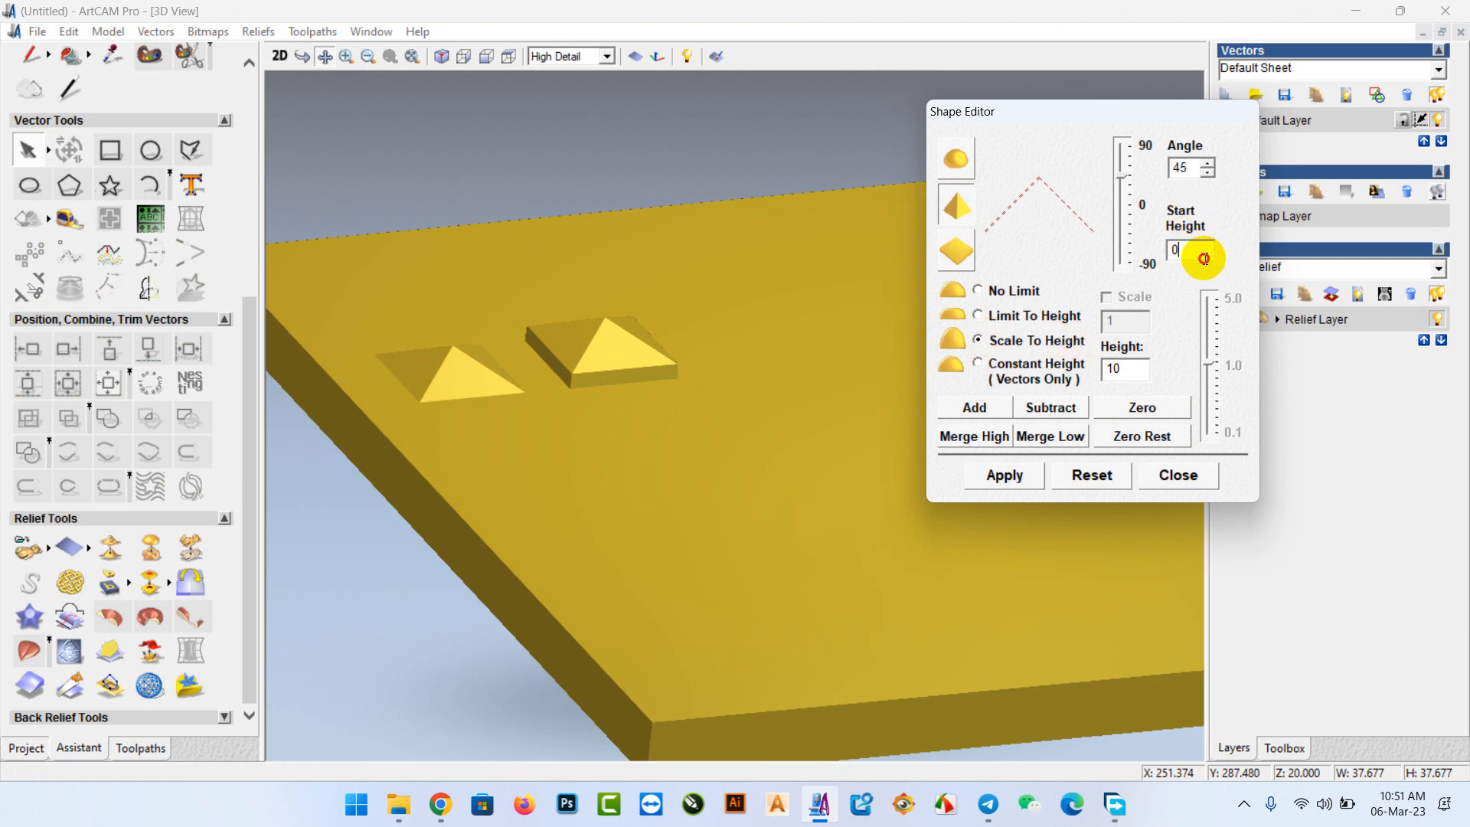
double_click(1116, 368)
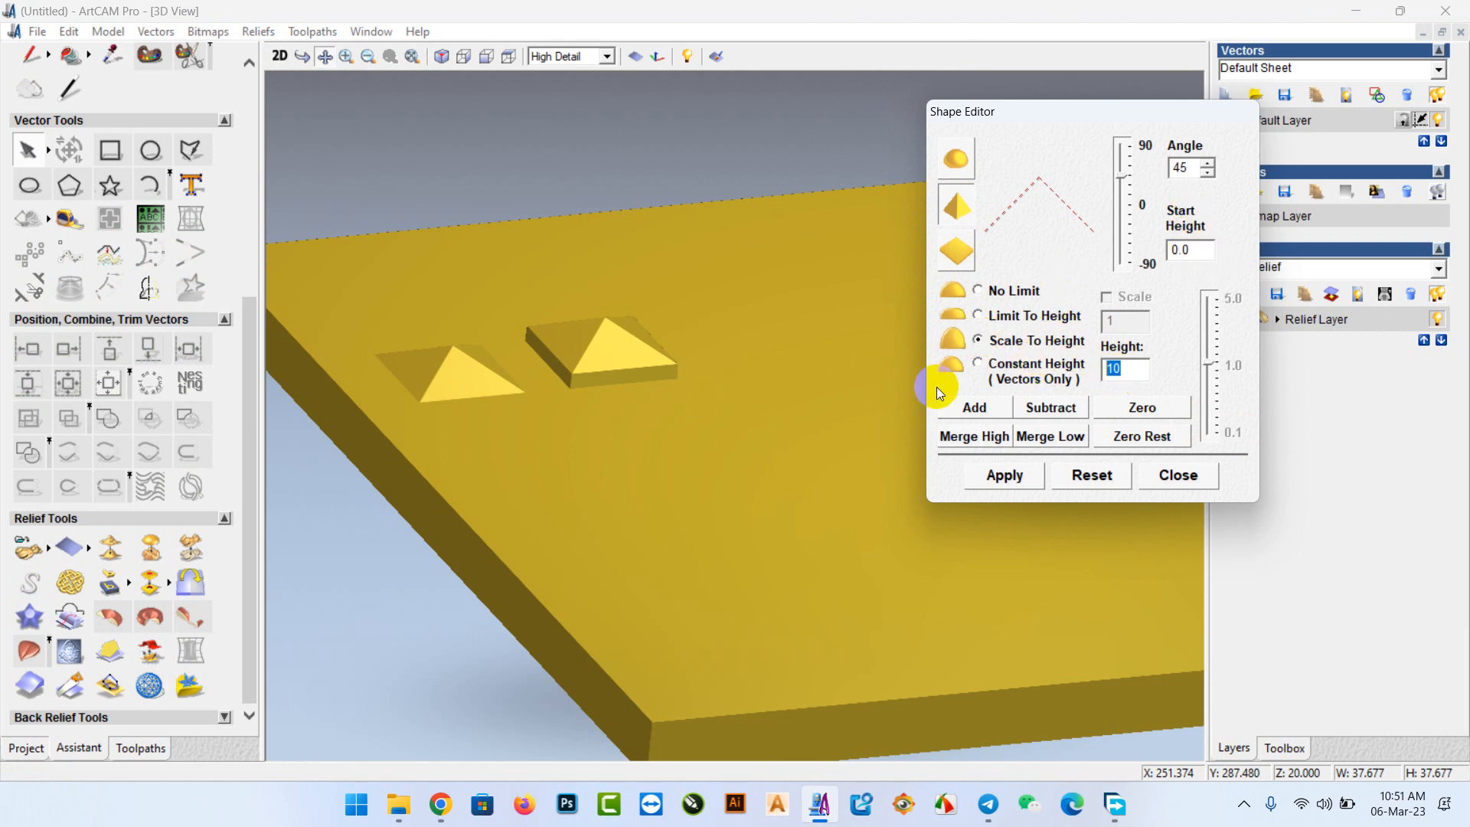
left_click(1040, 414)
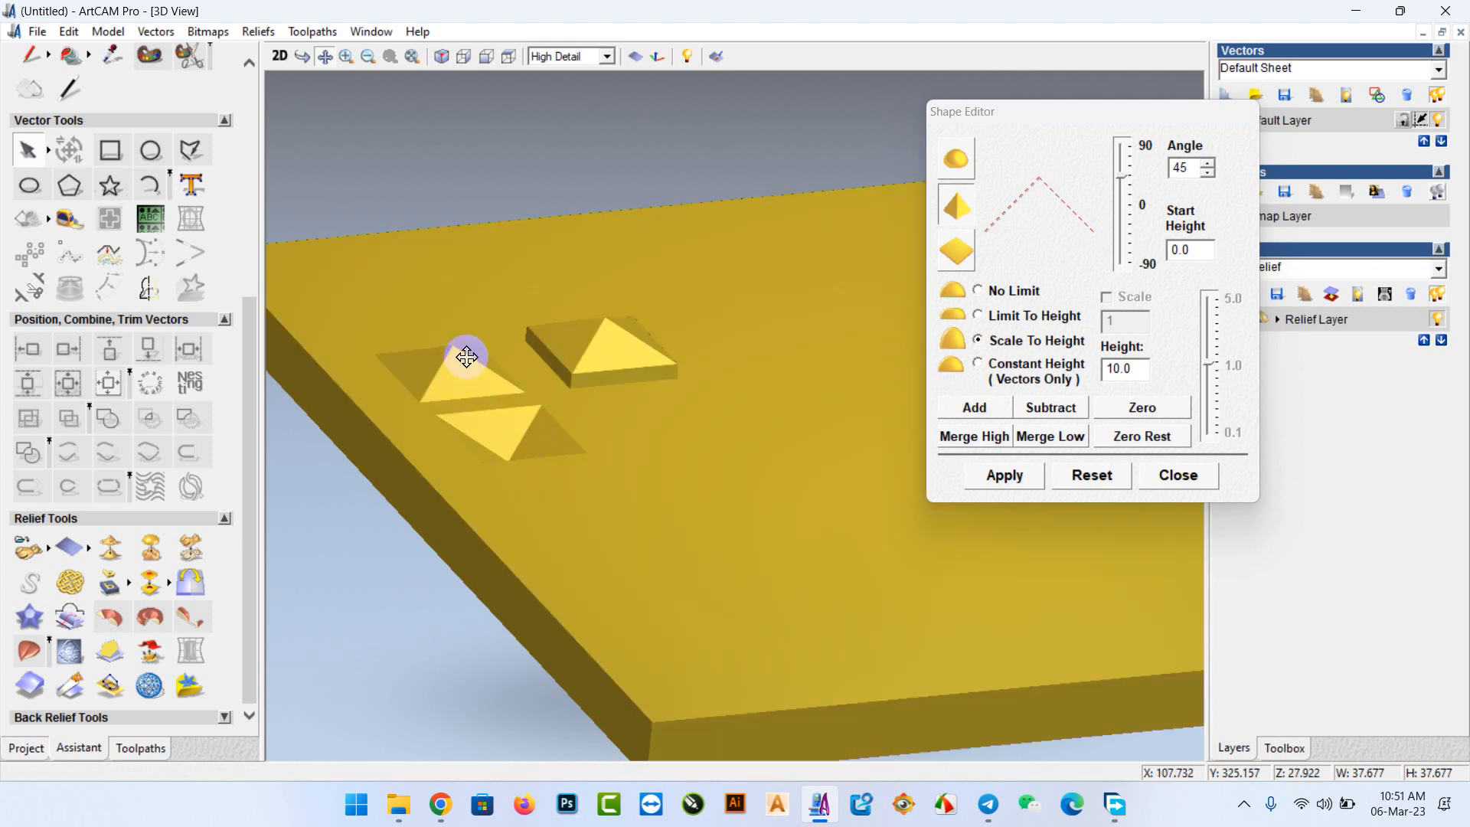
left_click_drag(594, 729, 551, 686)
left_click(303, 56)
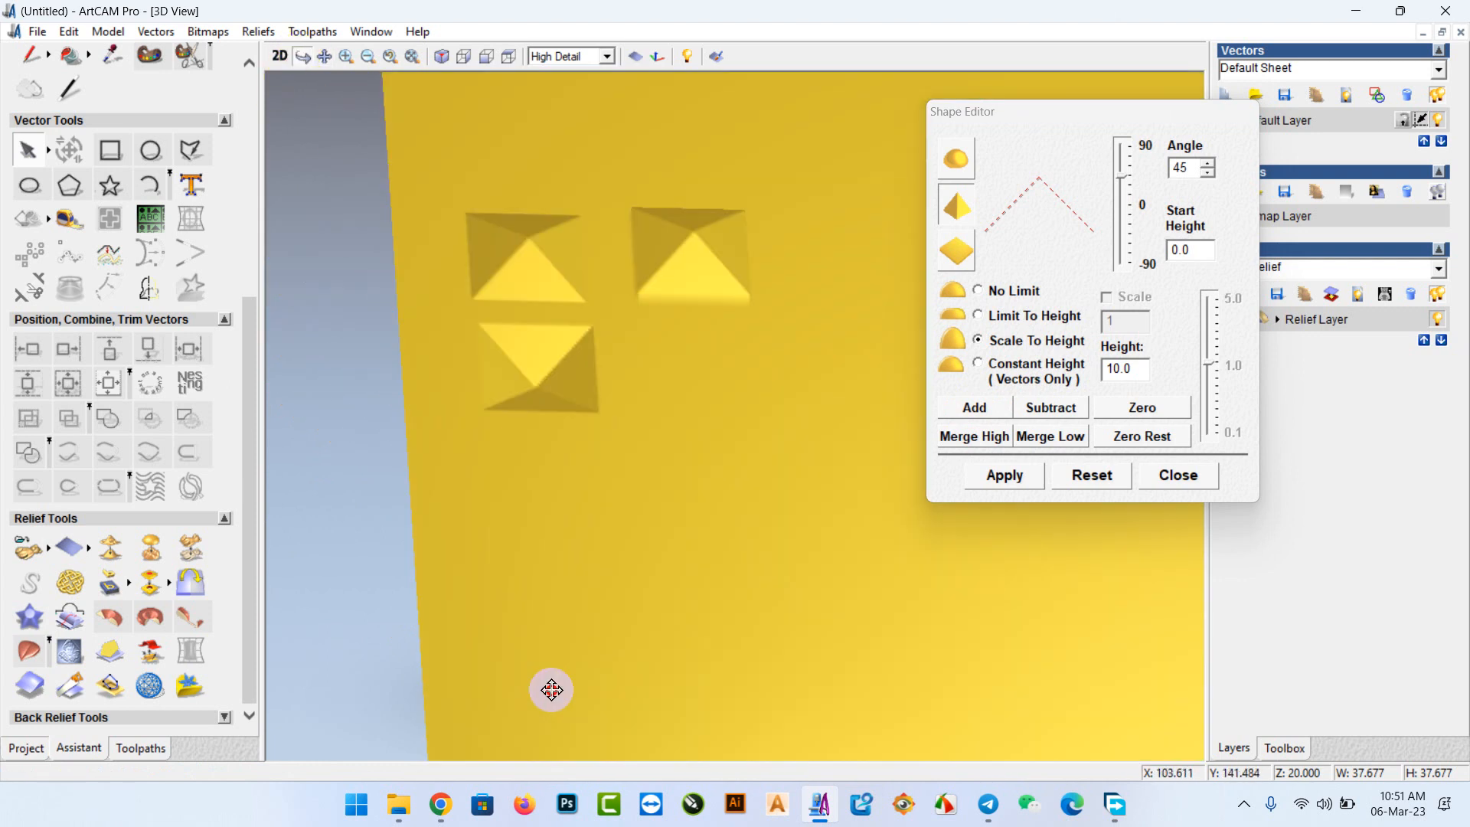
left_click(1053, 422)
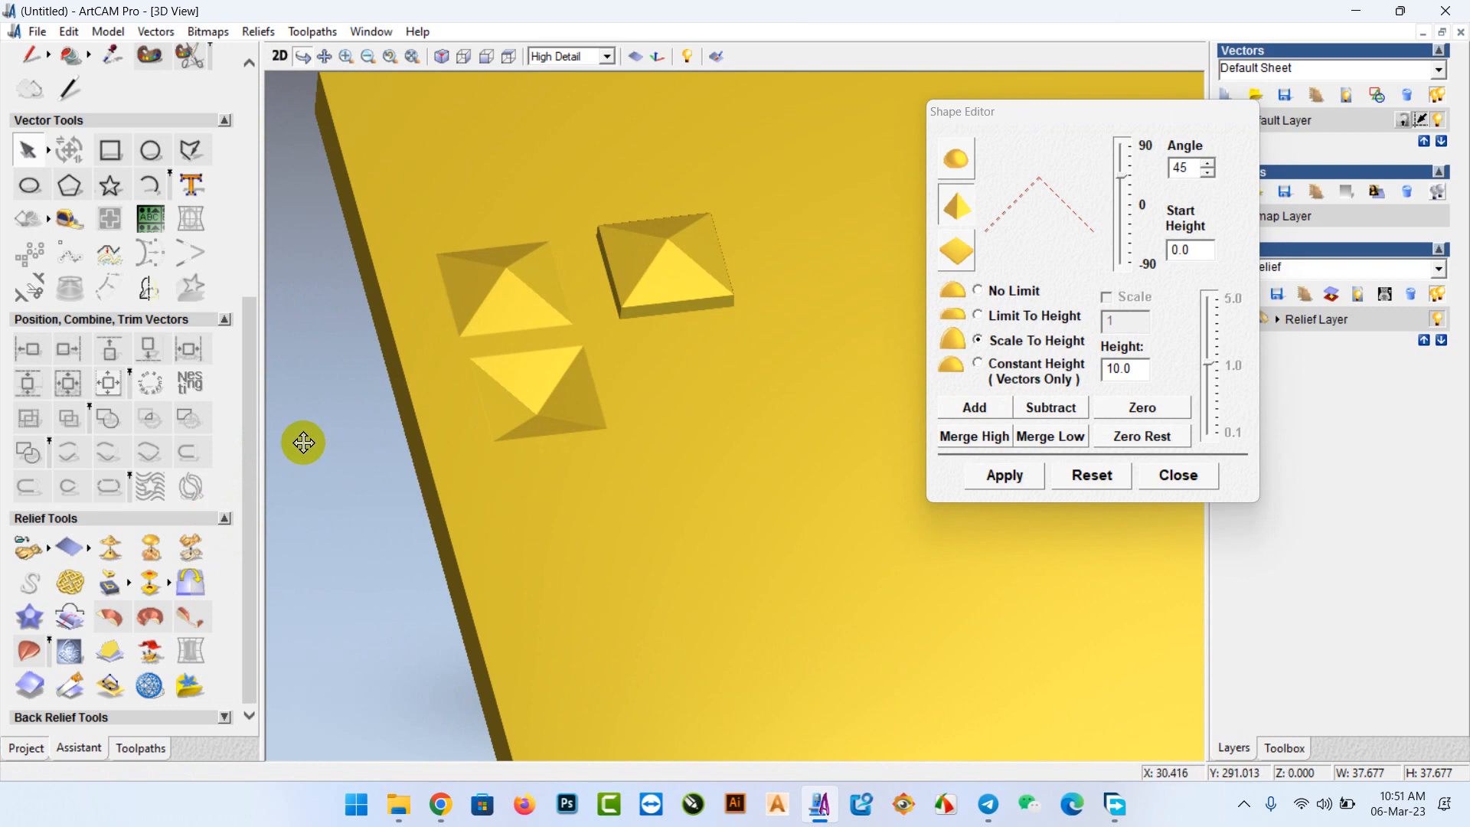
Subtract an angled pyramid from the right second-row square, scaled to 10 mm height with a 5 mm start height.
left_click_drag(235, 387, 253, 137)
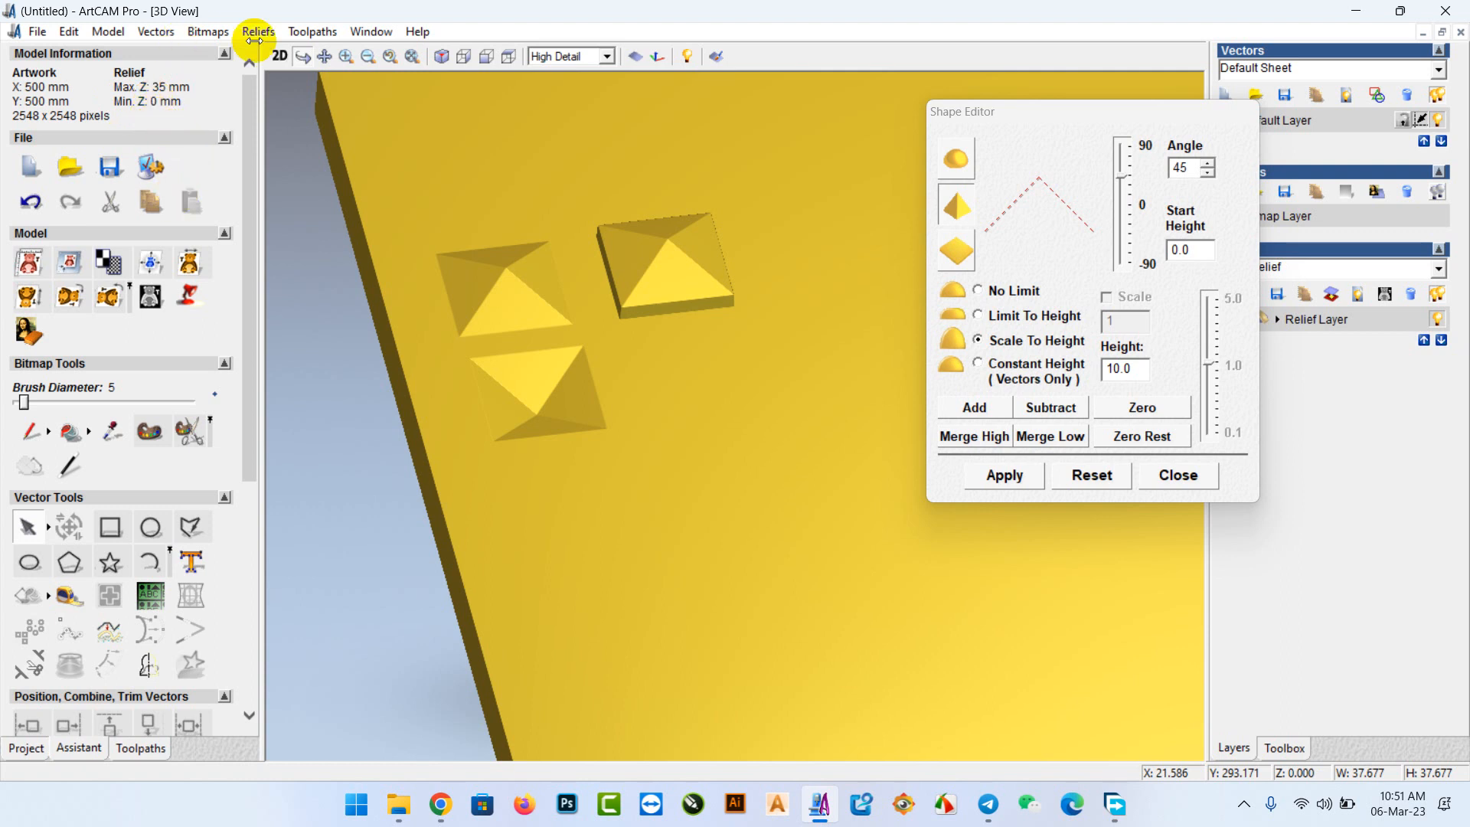
left_click(278, 56)
left_click(653, 491)
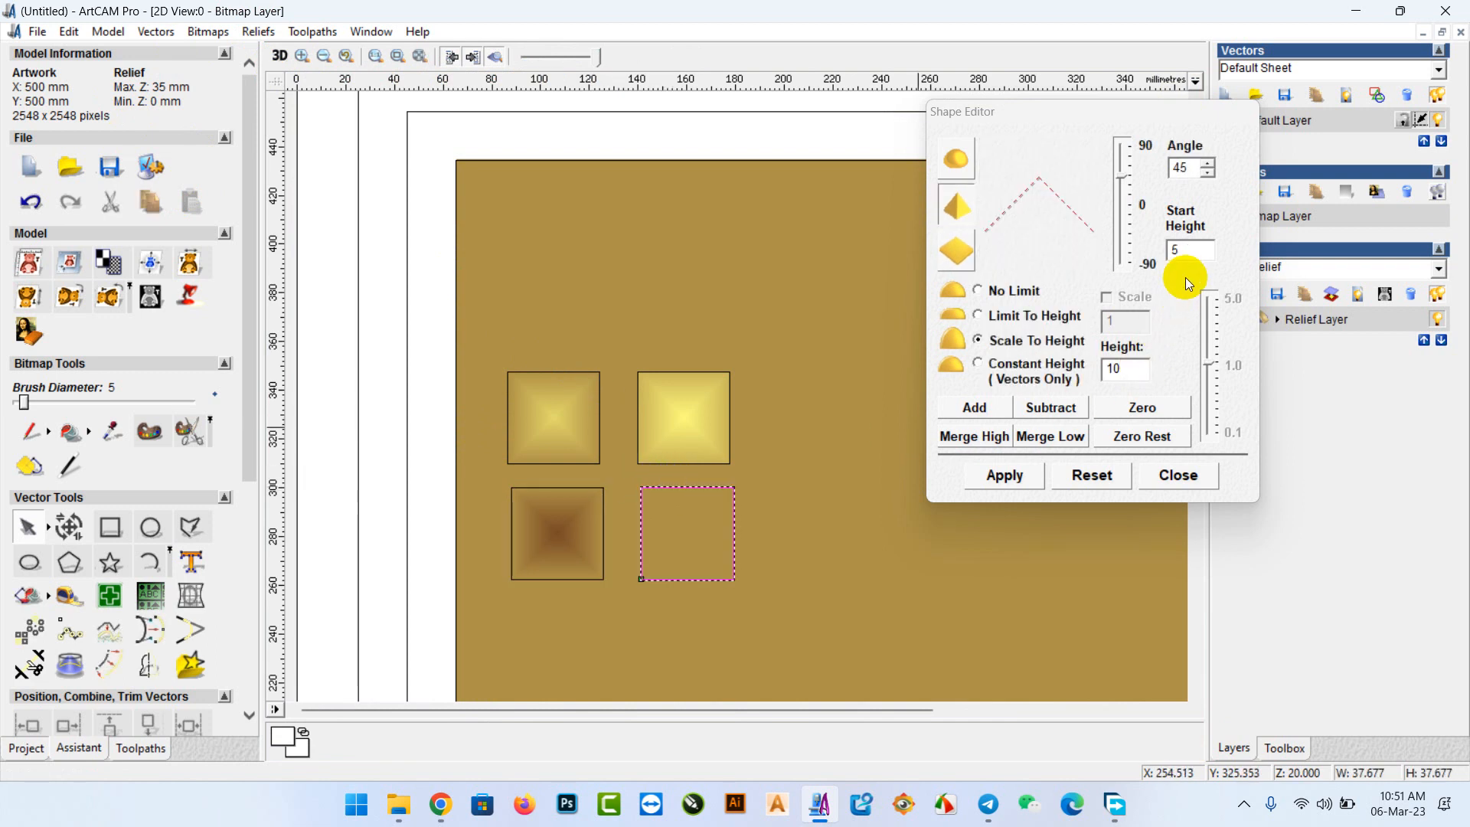
double_click(1183, 249)
double_click(1121, 369)
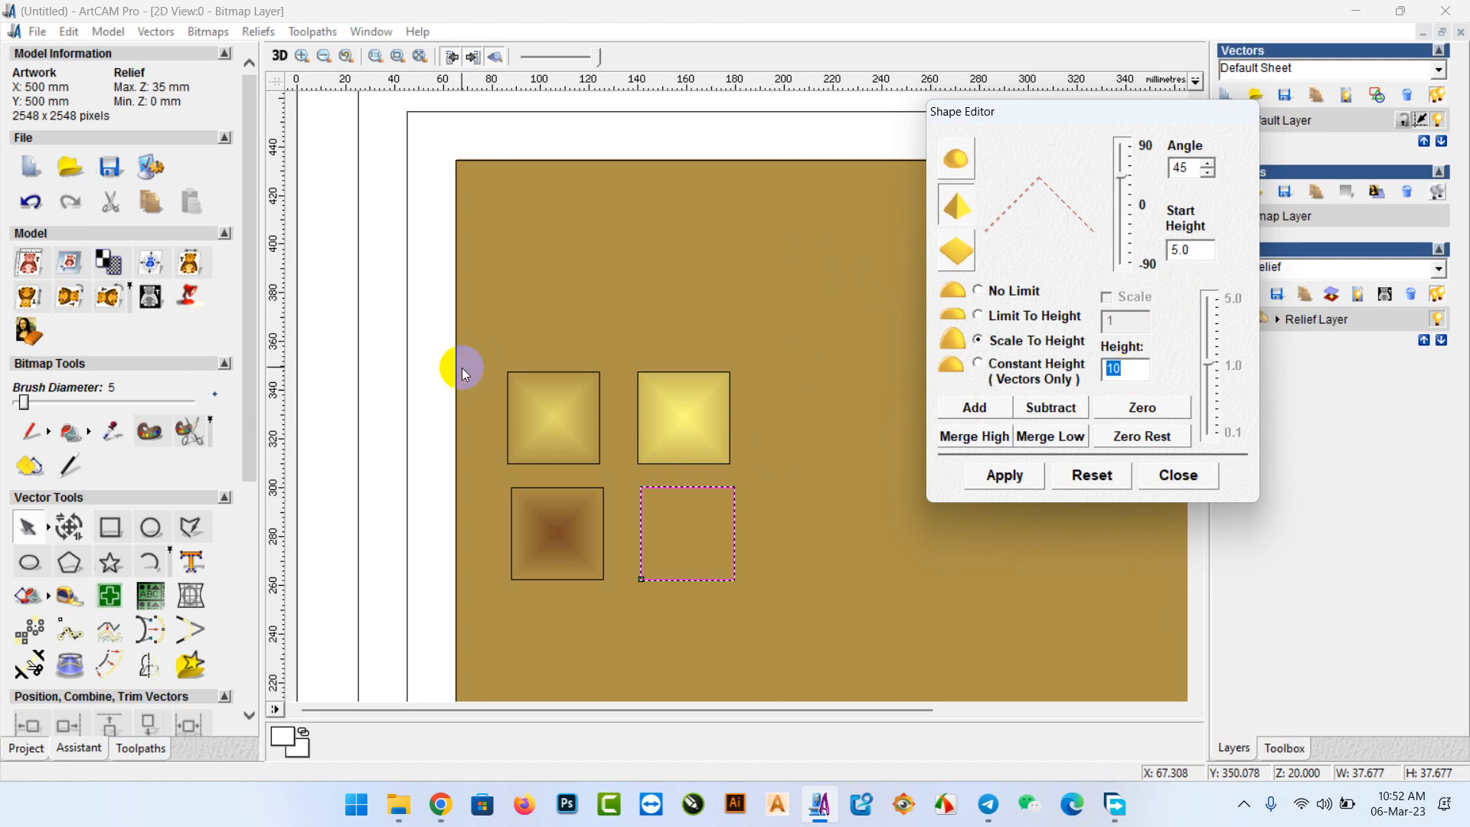
left_click(1056, 412)
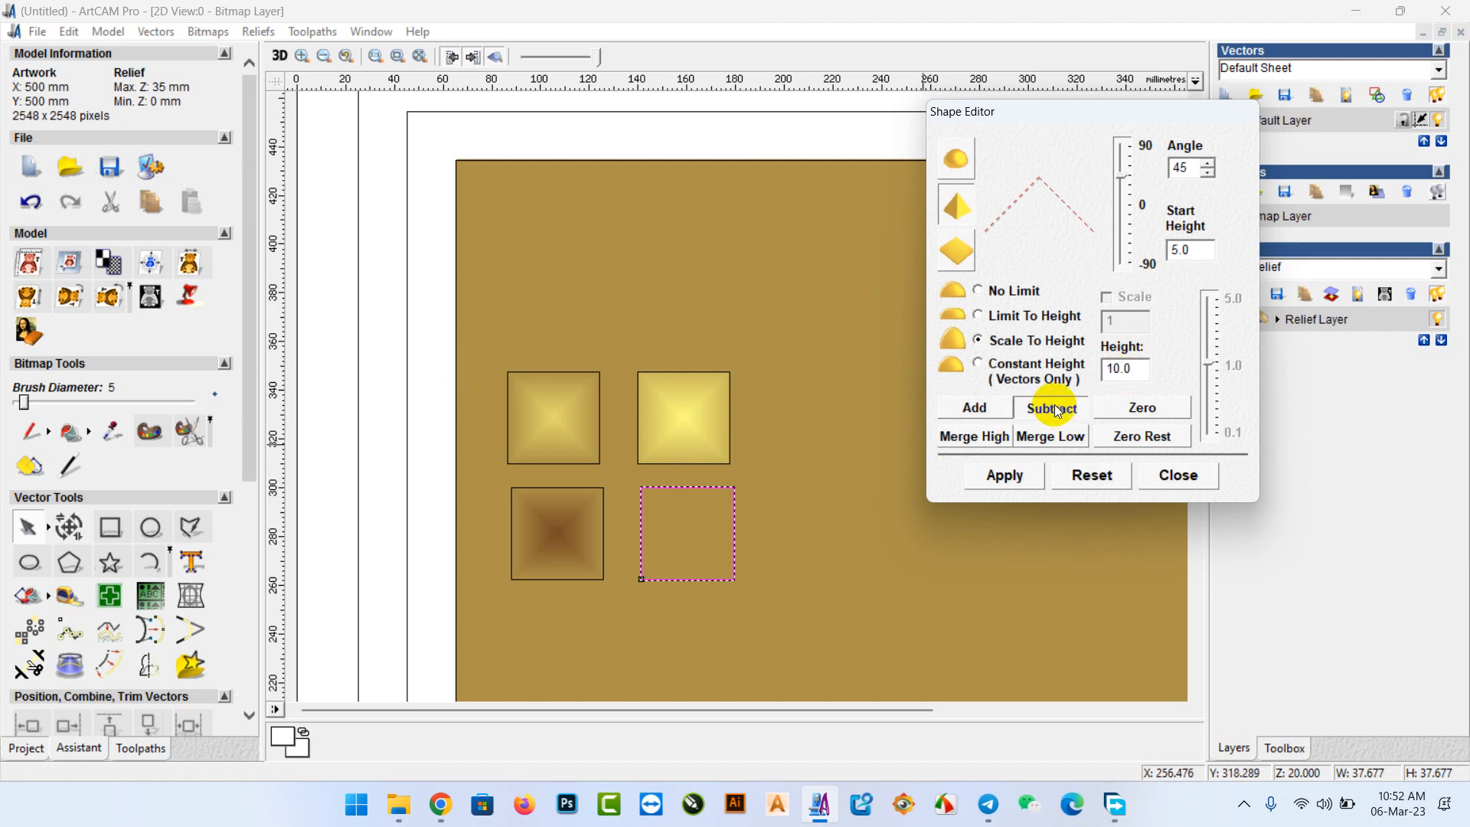
left_click(279, 56)
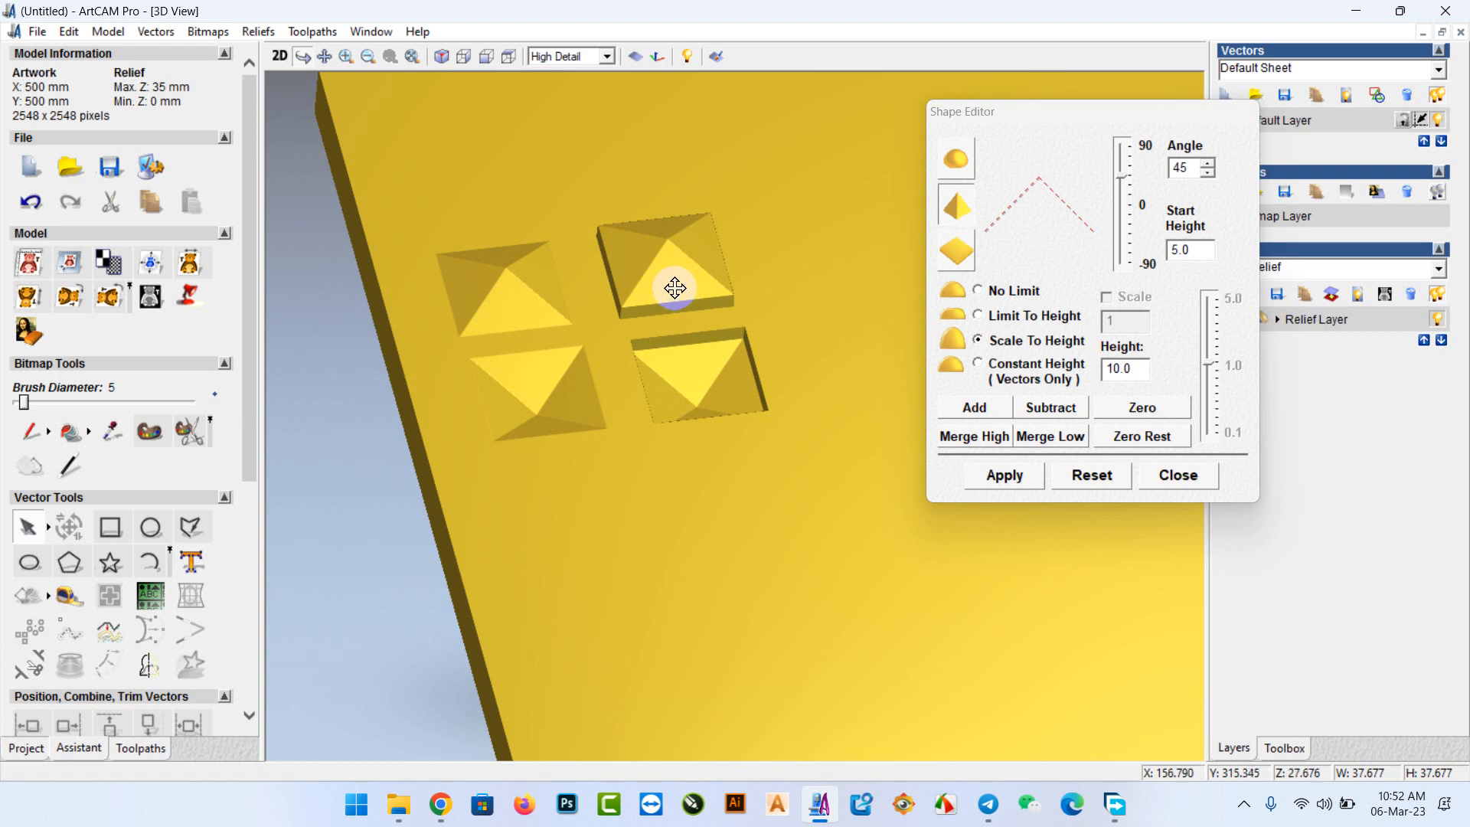
Copy both second-row square outlines together to a third row just below the subtracted pyramids.
left_click(280, 56)
left_click_drag(502, 466, 776, 616)
left_click(693, 583)
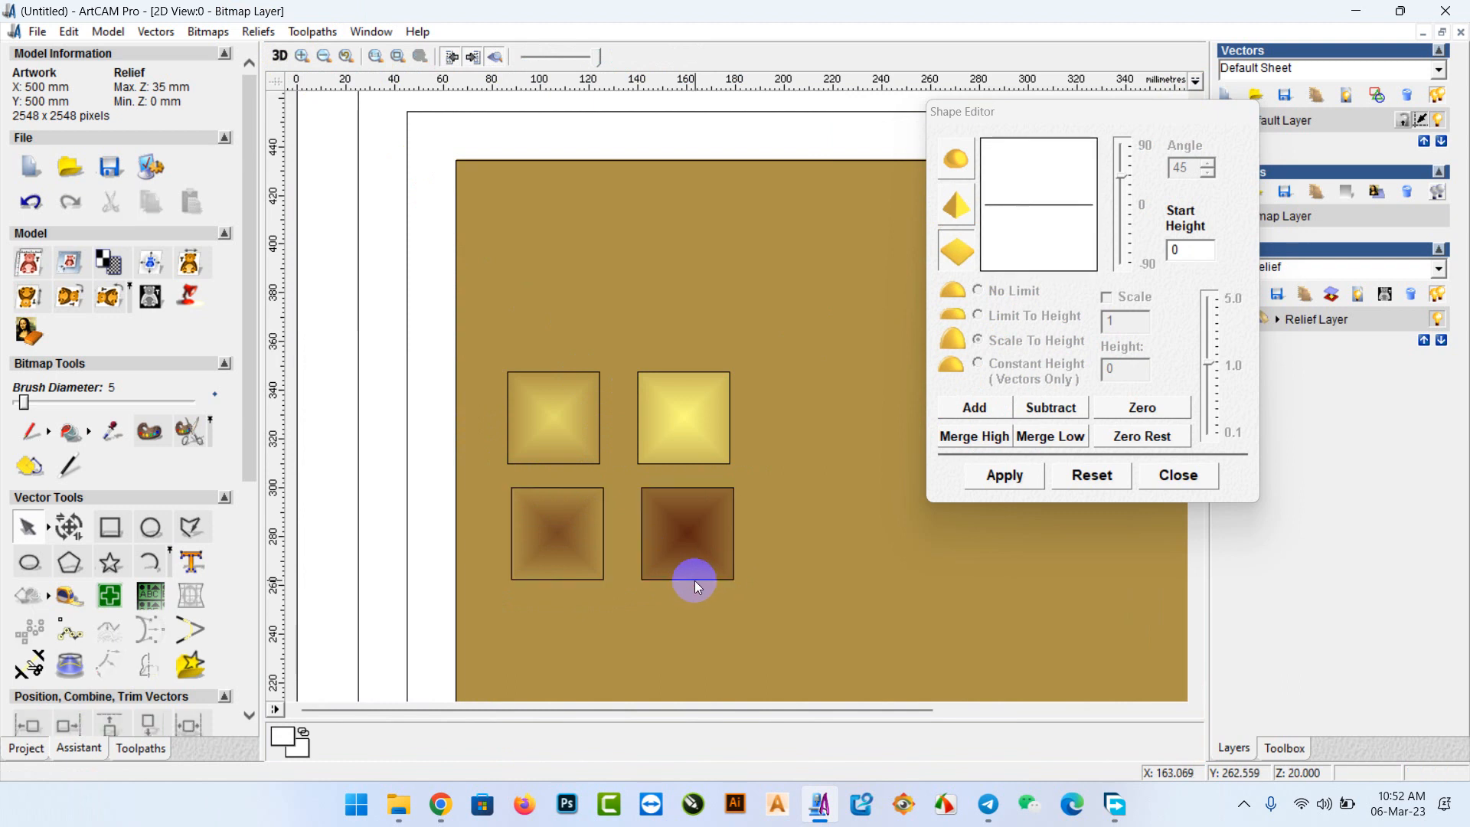
left_click_drag(482, 466, 788, 645)
left_click_drag(689, 579, 690, 686)
left_click(800, 604)
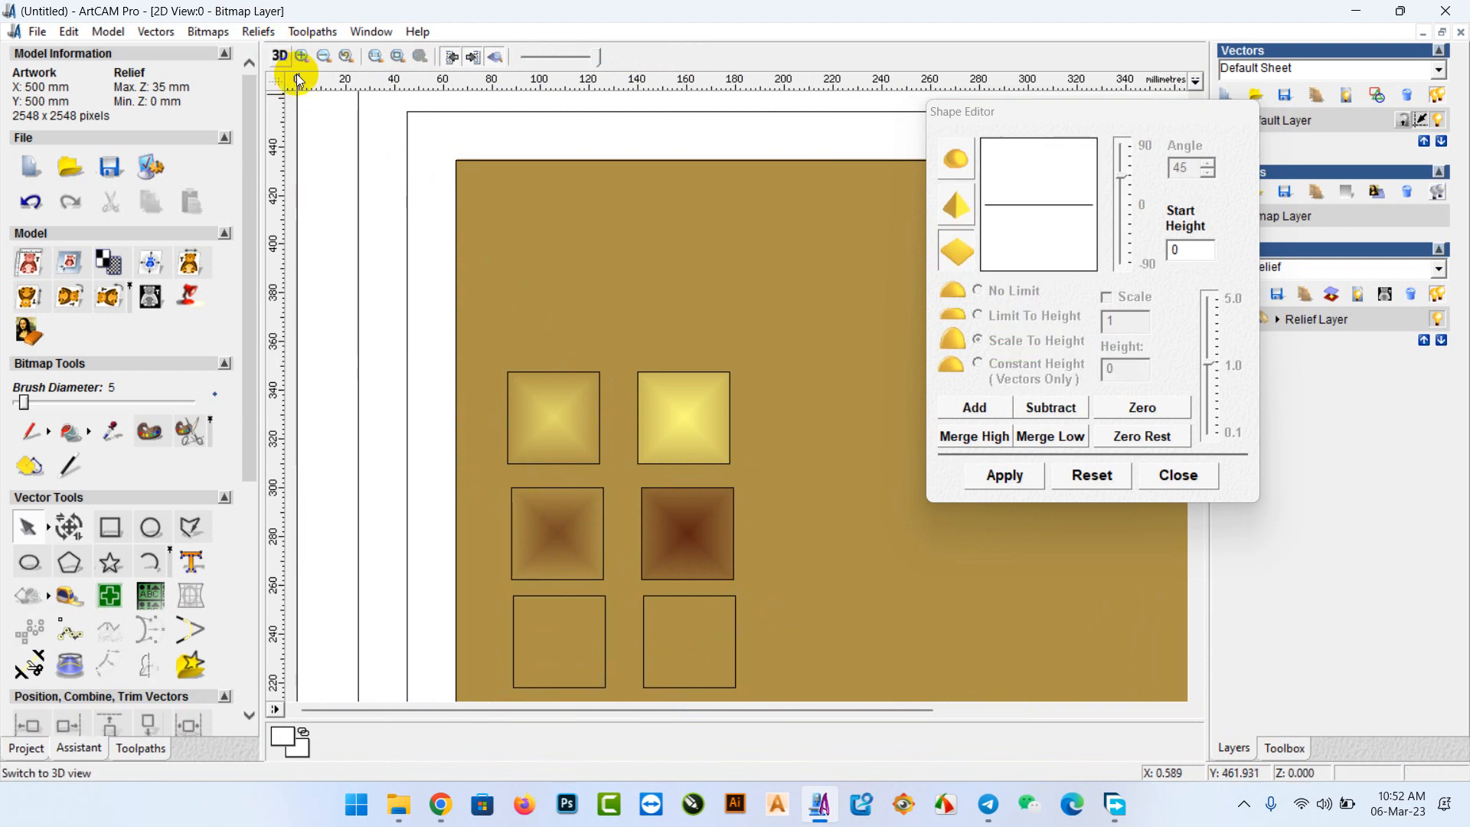
scroll(631, 548, "down", 1)
scroll(566, 463, "up", 1)
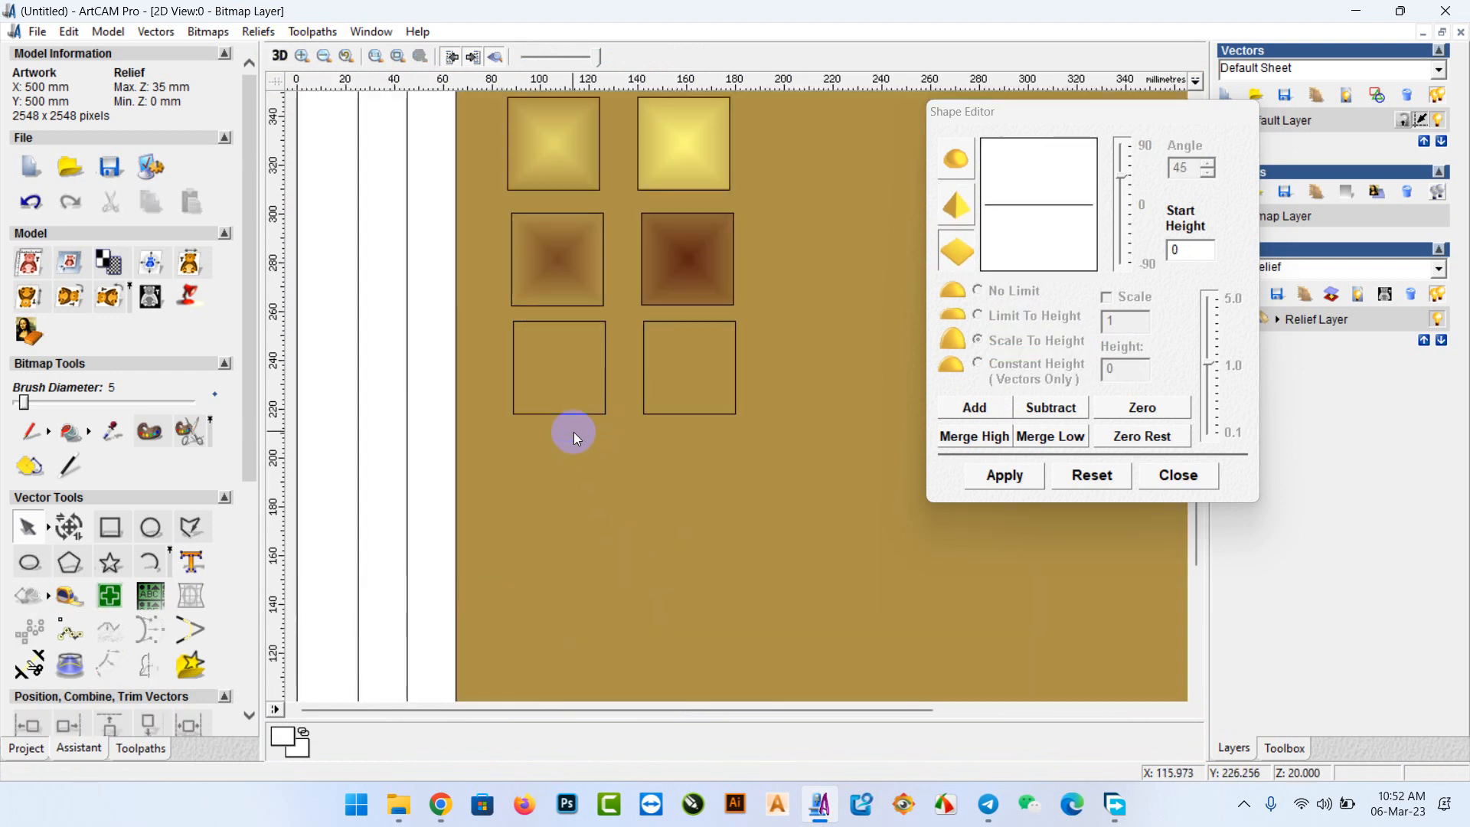
Merge Low an angled pyramid into the left third-row square, scaled to 10 mm height with a start height of 0.
left_click(278, 56)
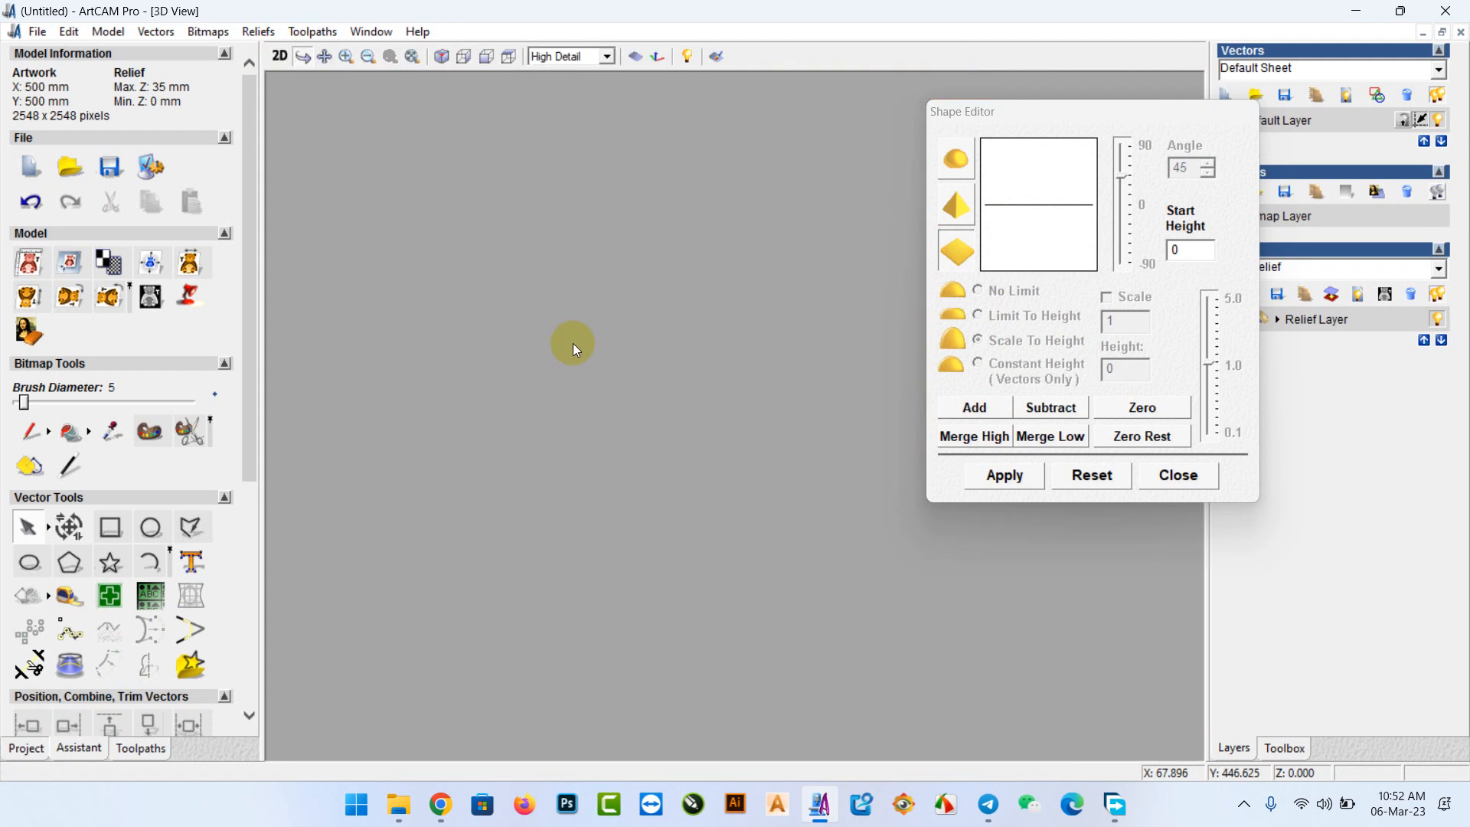
left_click(281, 57)
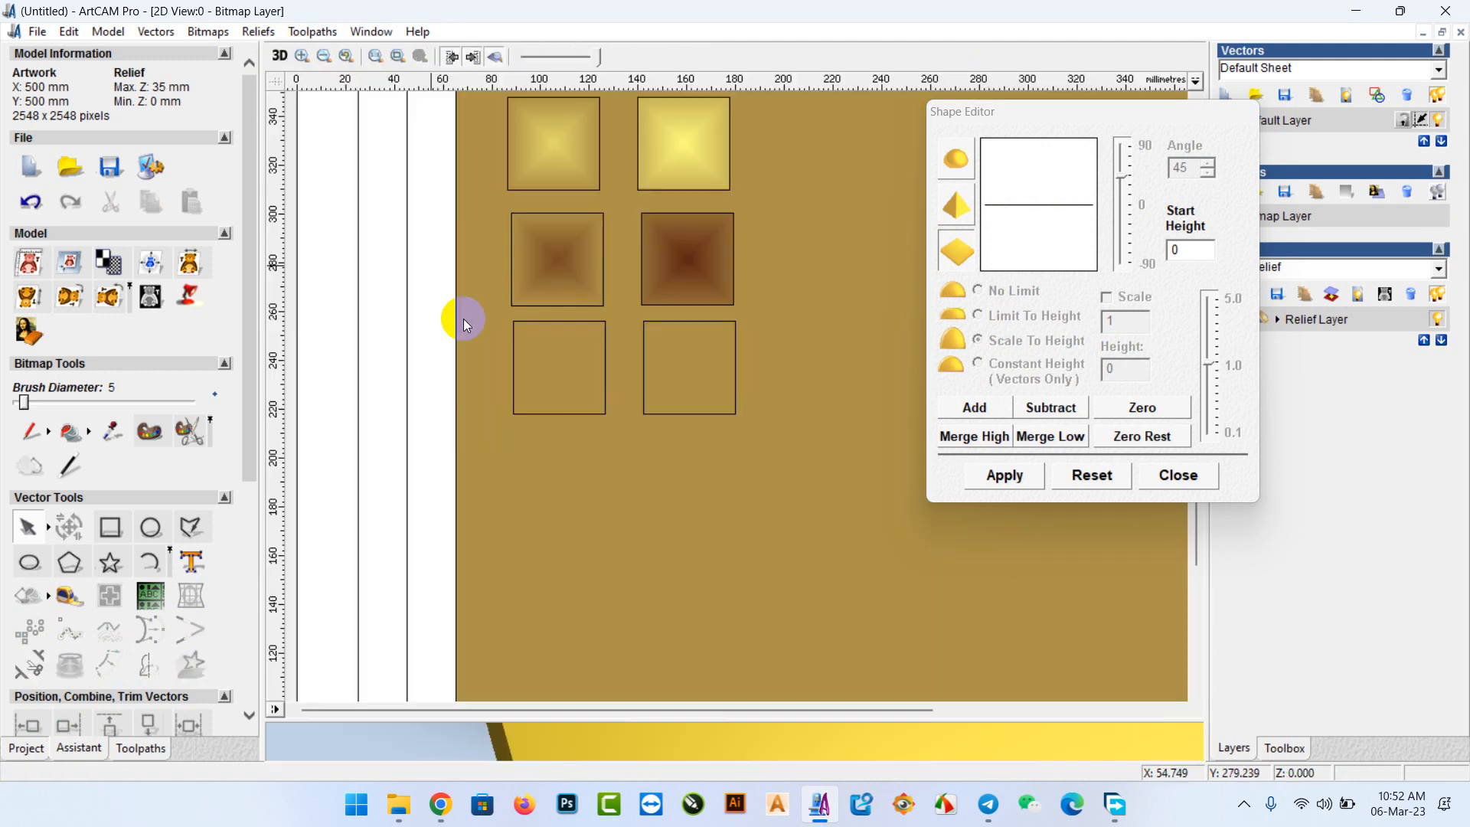
left_click(567, 325)
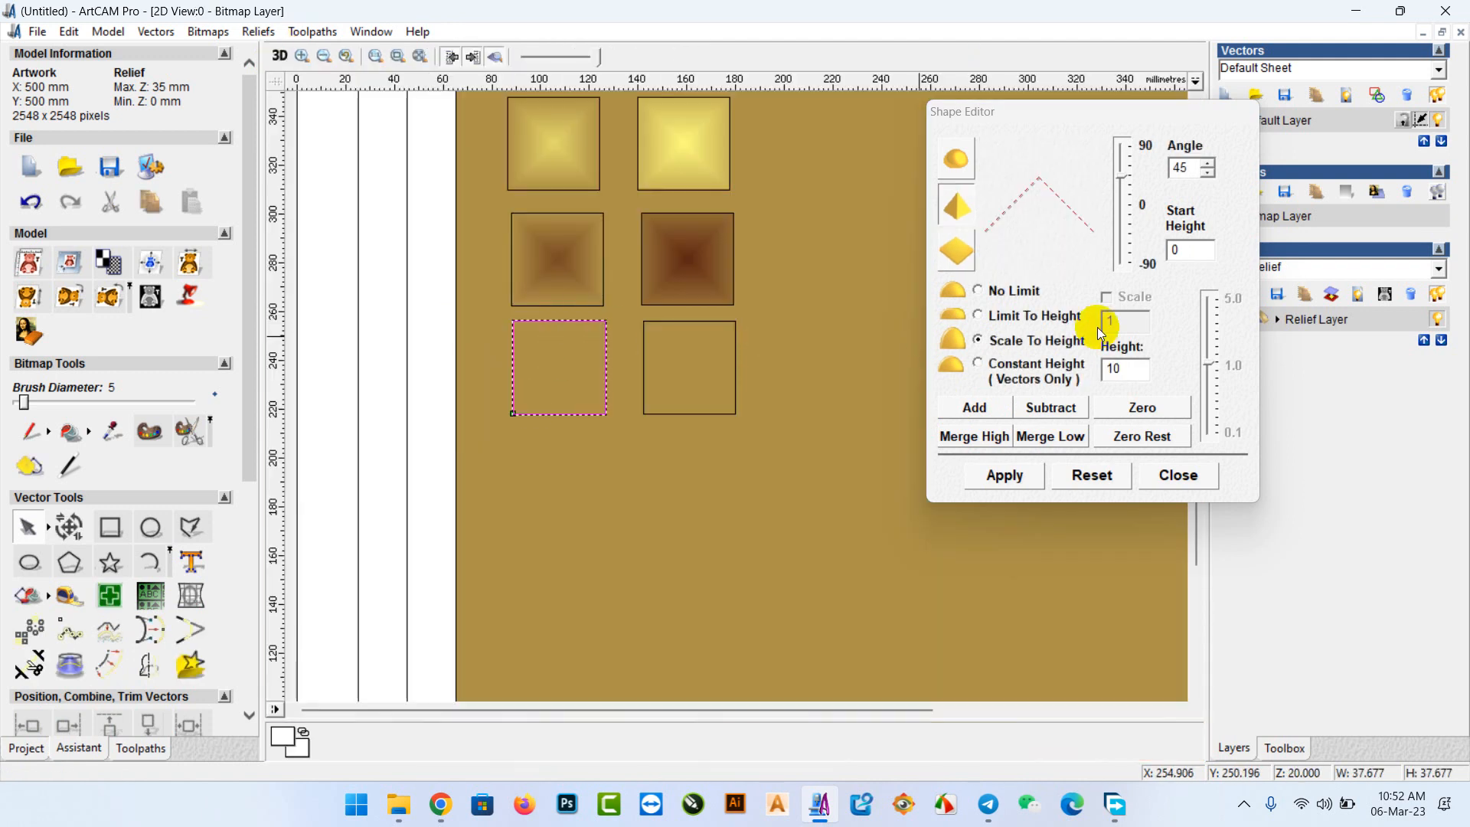
double_click(1124, 369)
left_click(1041, 476)
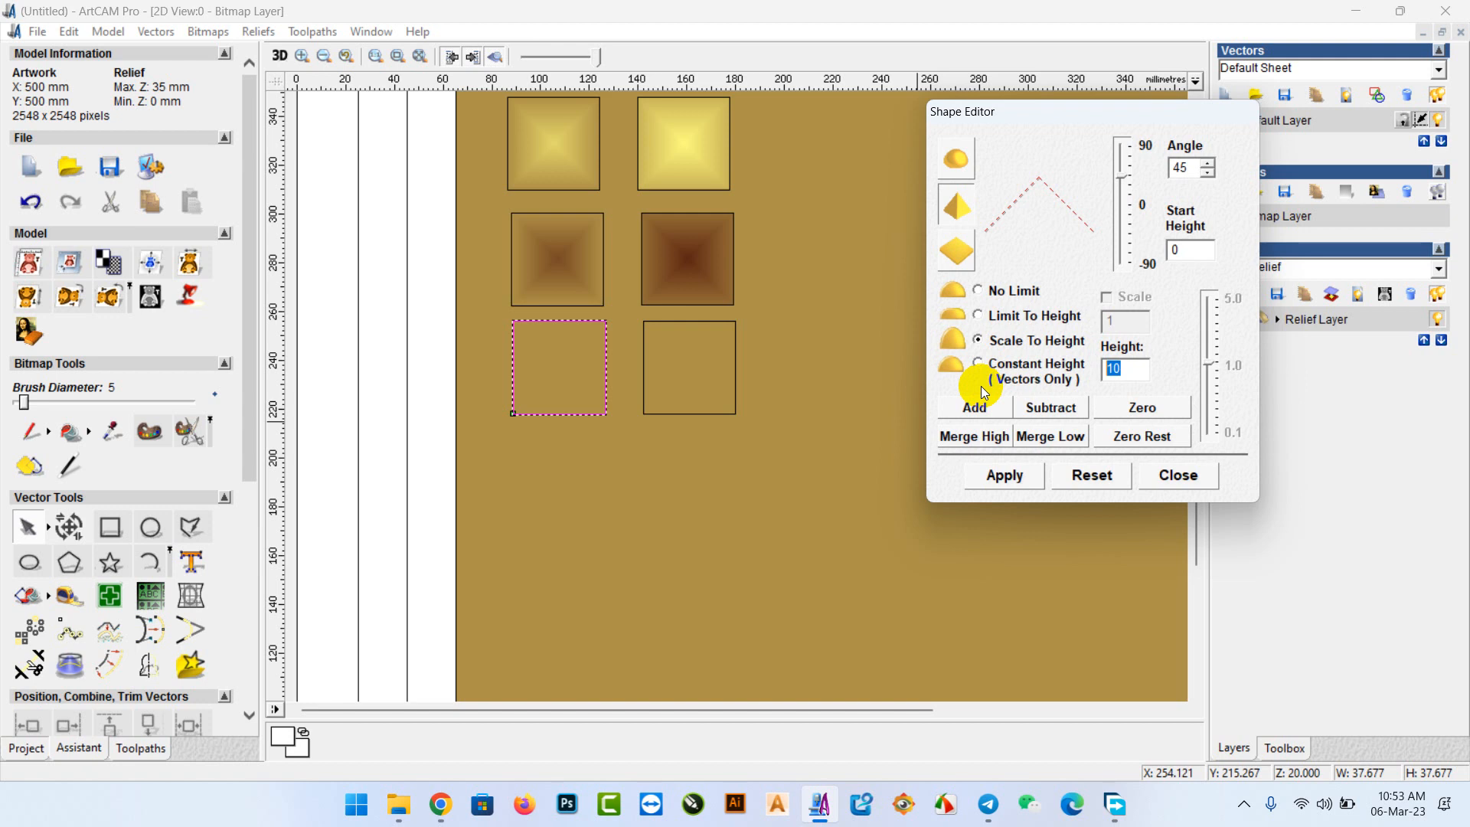
left_click(1130, 366)
left_click_drag(1131, 366, 486, 431)
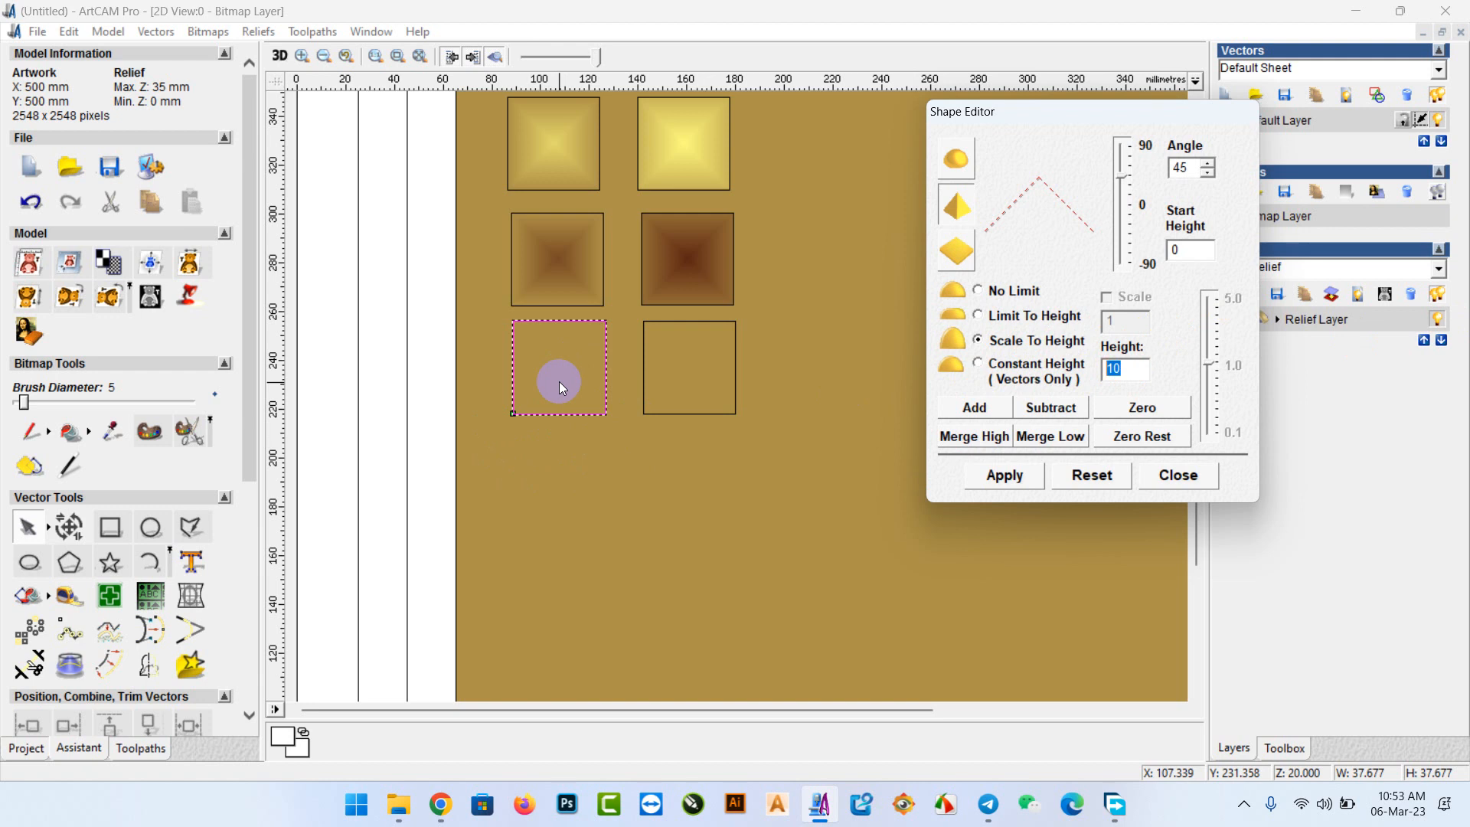
left_click(1054, 433)
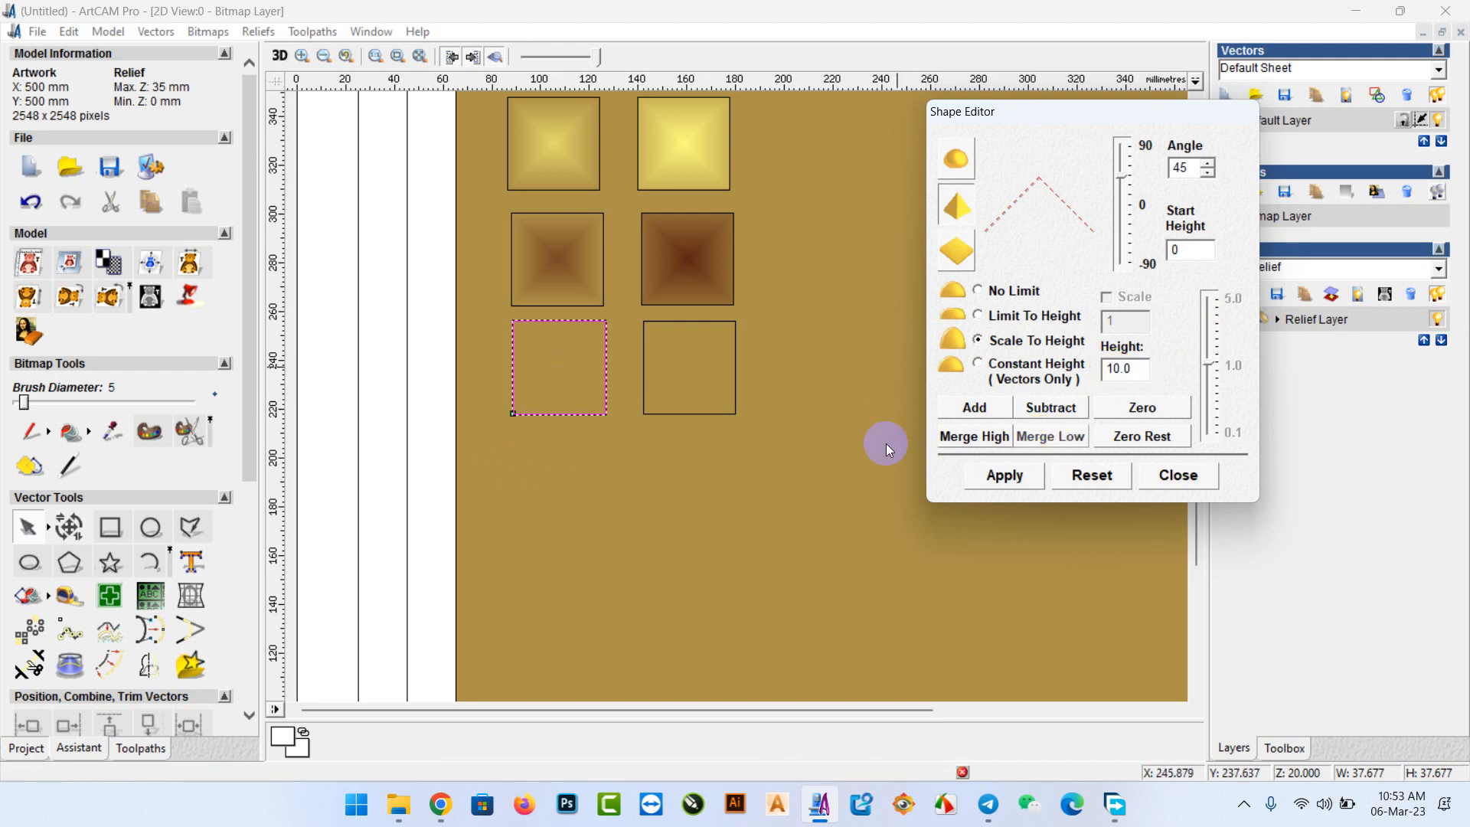
Examine the left third-row Merge Low pyramid in 2D and 3D beside the subtracted pyramids.
scroll(524, 384, "up", 2)
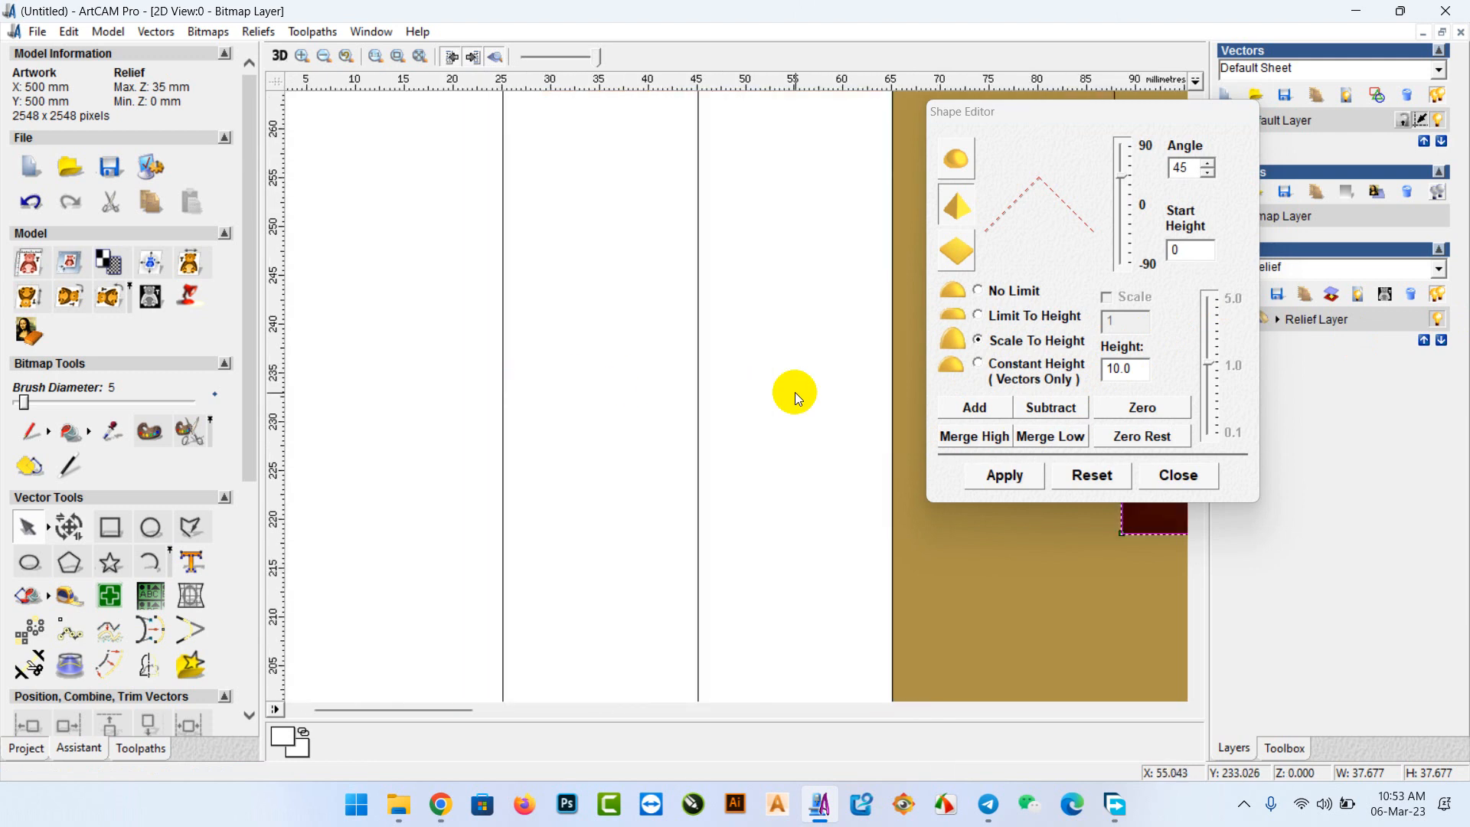
scroll(794, 392, "down", 1)
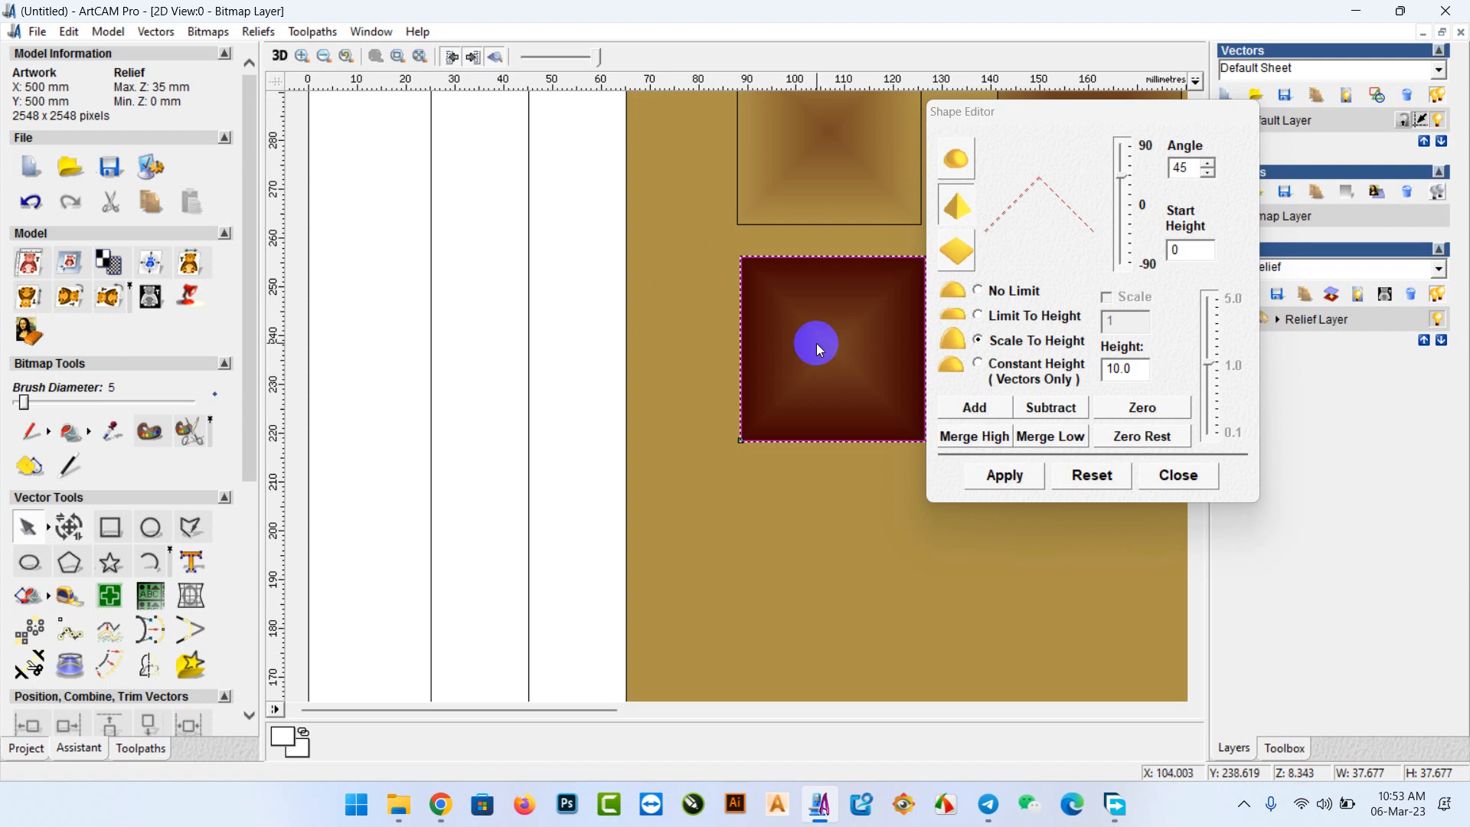
left_click(287, 64)
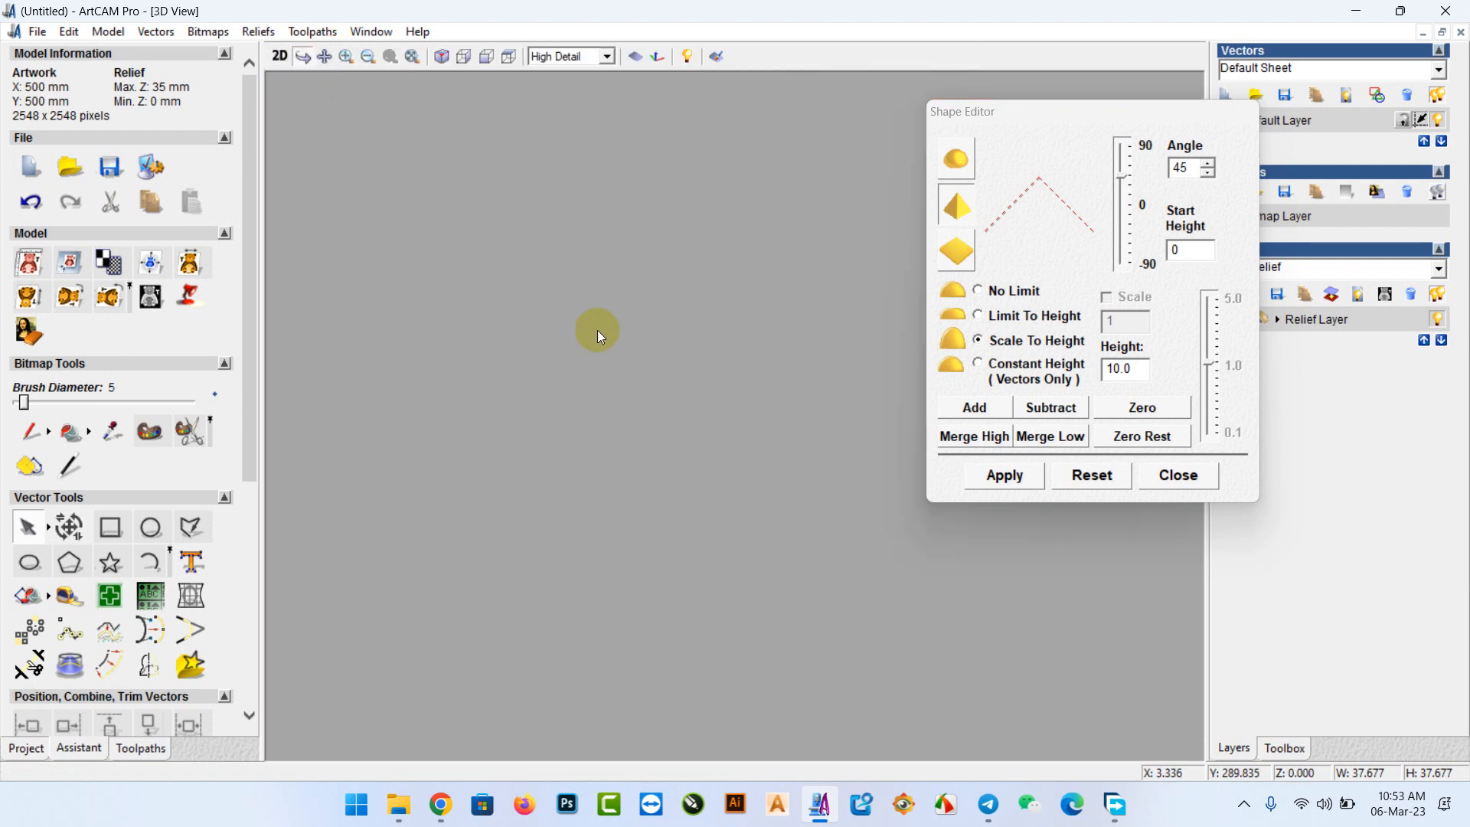
scroll(536, 597, "up", 3)
left_click_drag(527, 619, 496, 671)
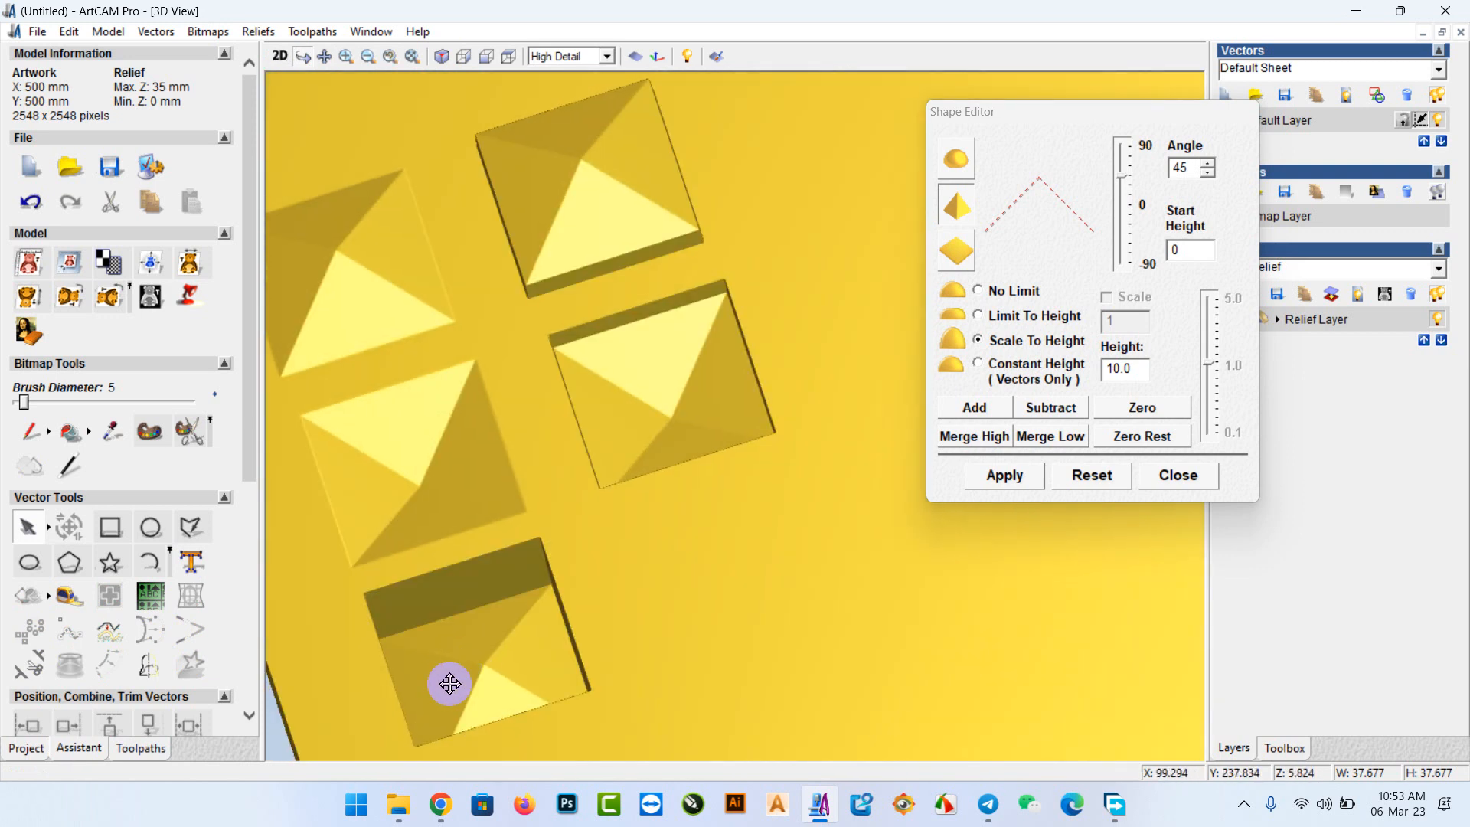
left_click(325, 55)
left_click_drag(471, 482, 510, 379)
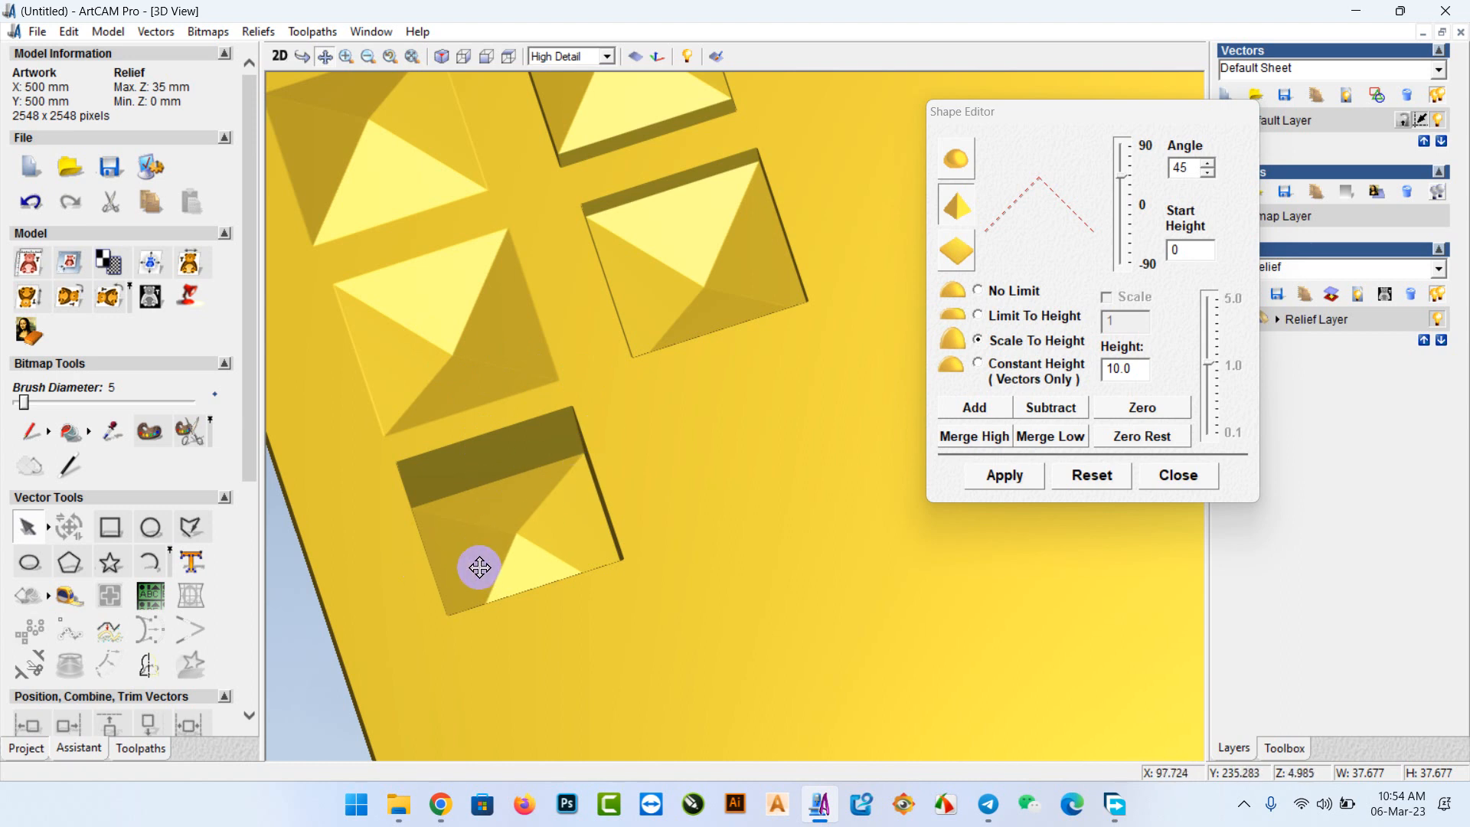
left_click_drag(617, 551, 561, 475)
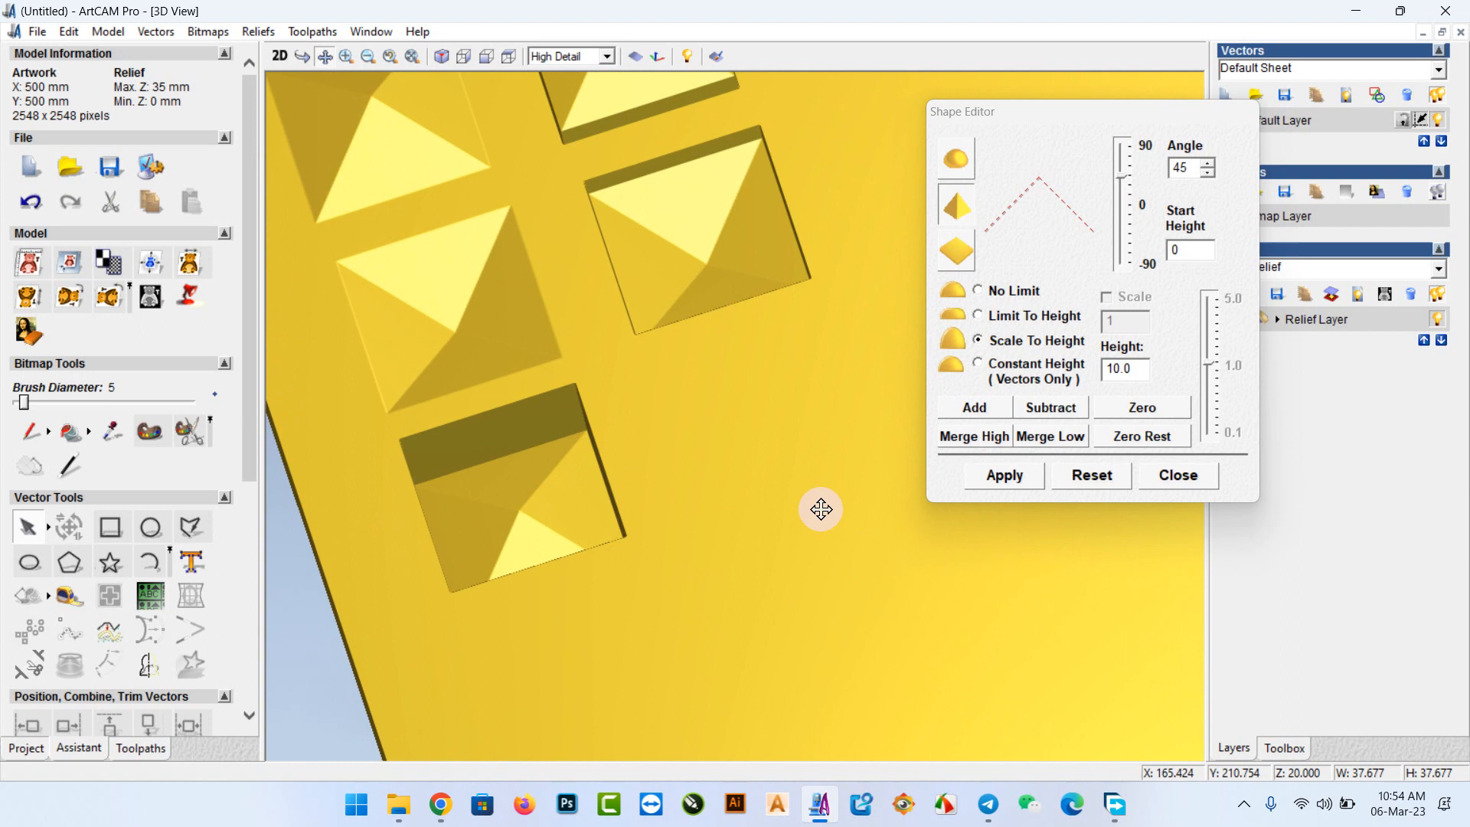
Merge Low an angled pyramid into the right third-row square, scaled to 10 mm height with a 5 mm start height.
left_click(264, 54)
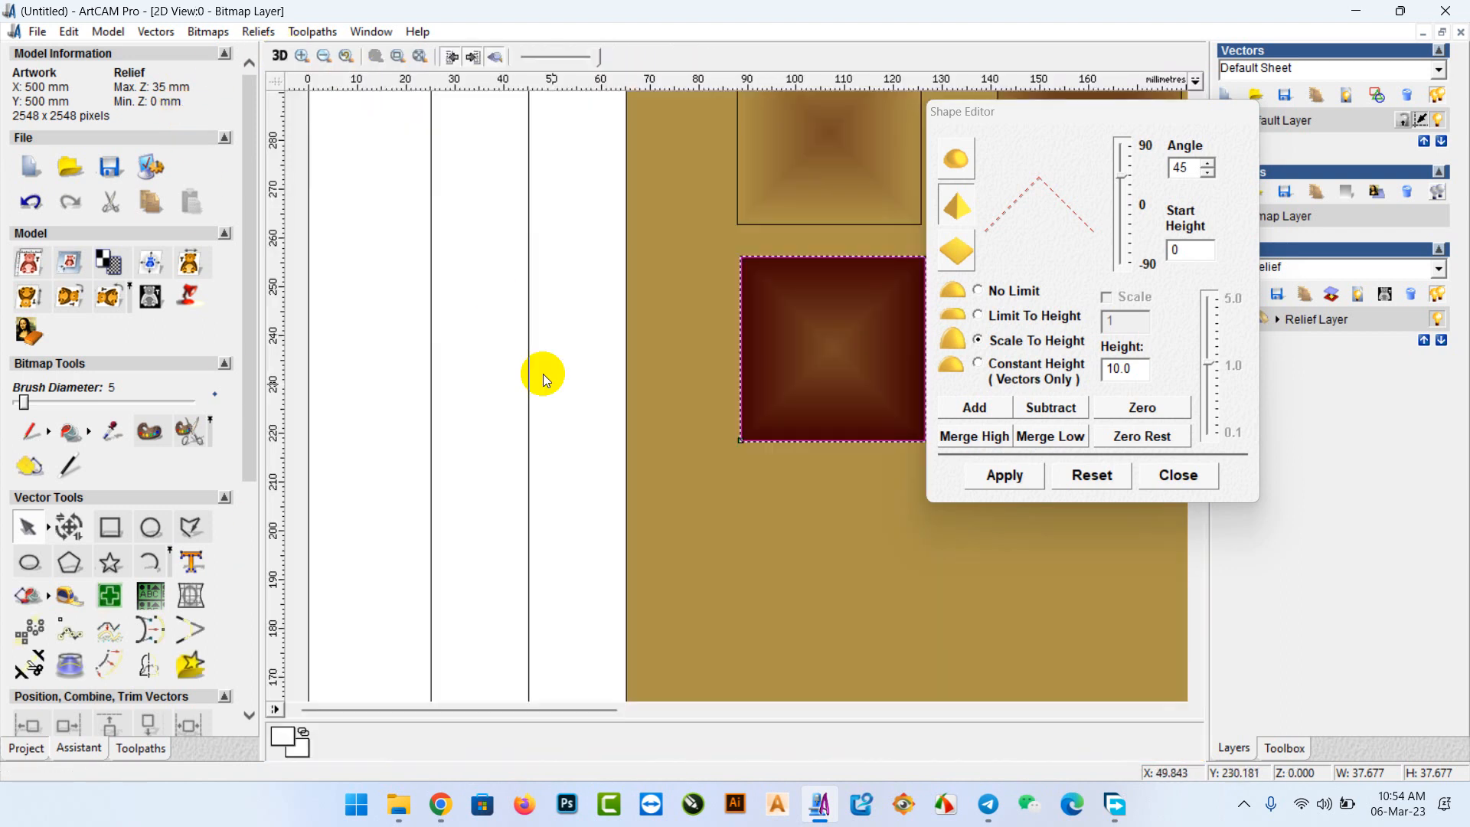
scroll(811, 447, "down", 2)
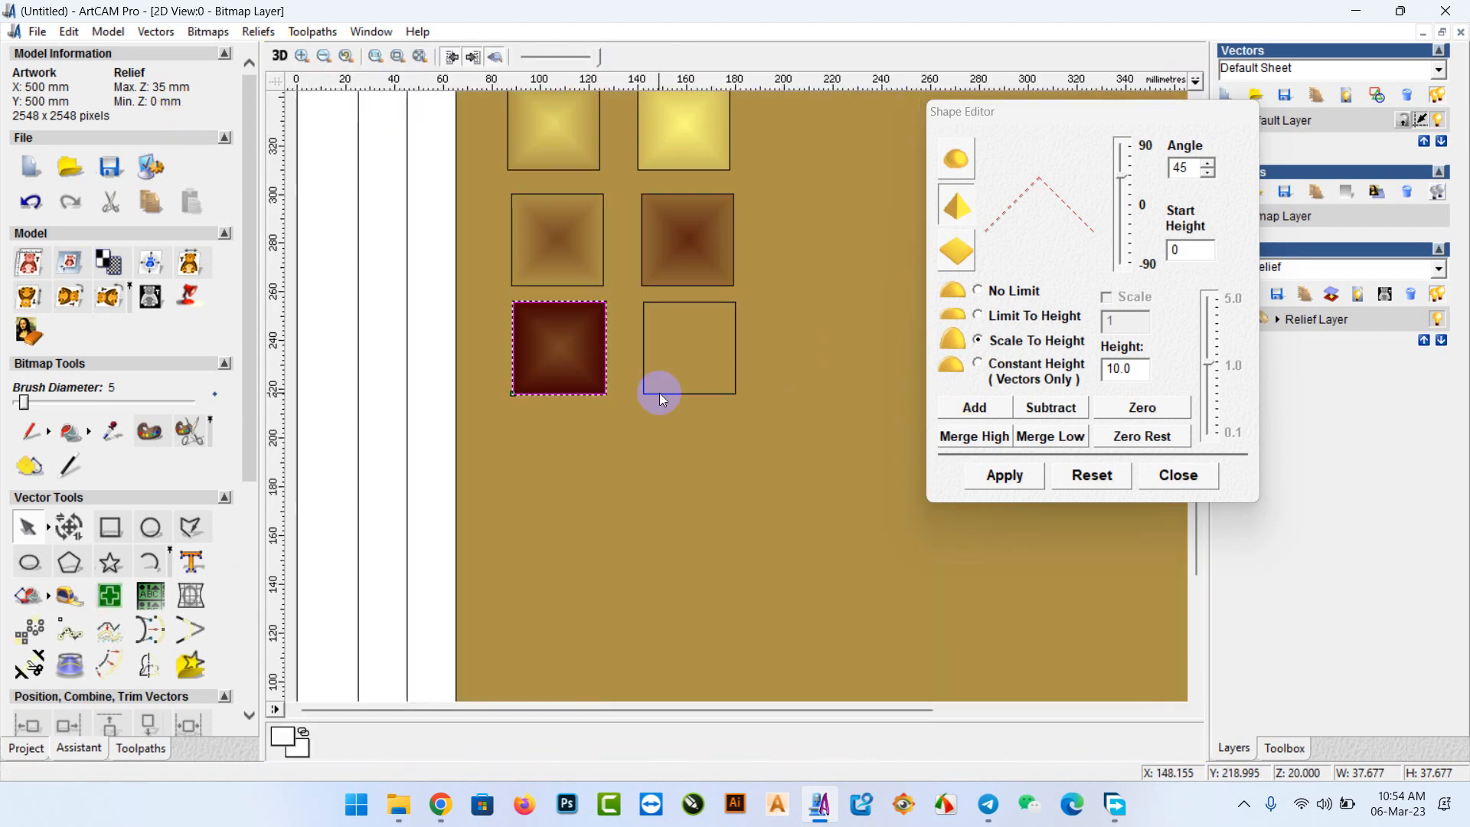
scroll(656, 319, "up", 1)
scroll(656, 318, "down", 2)
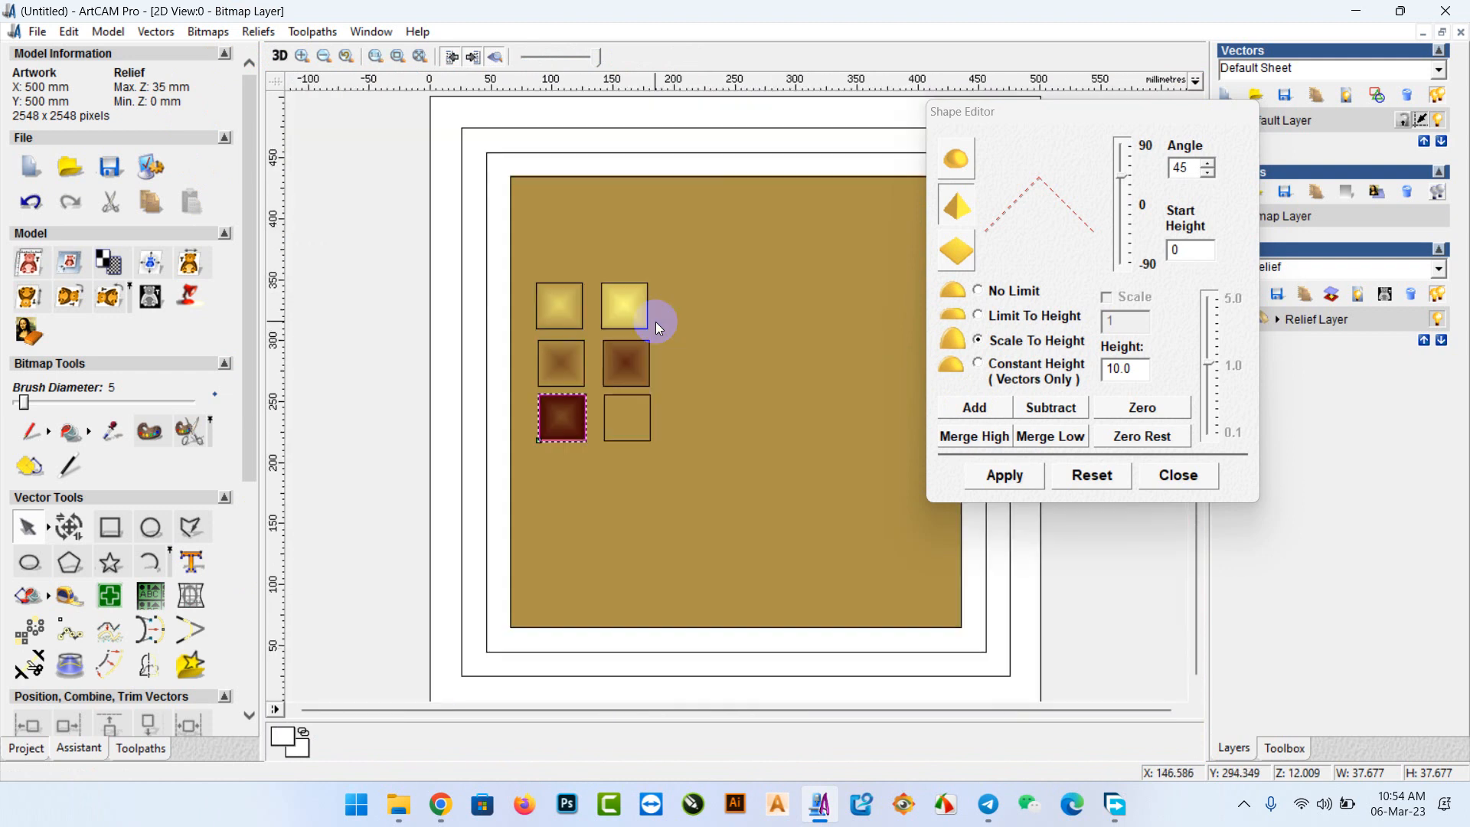
scroll(525, 413, "up", 1)
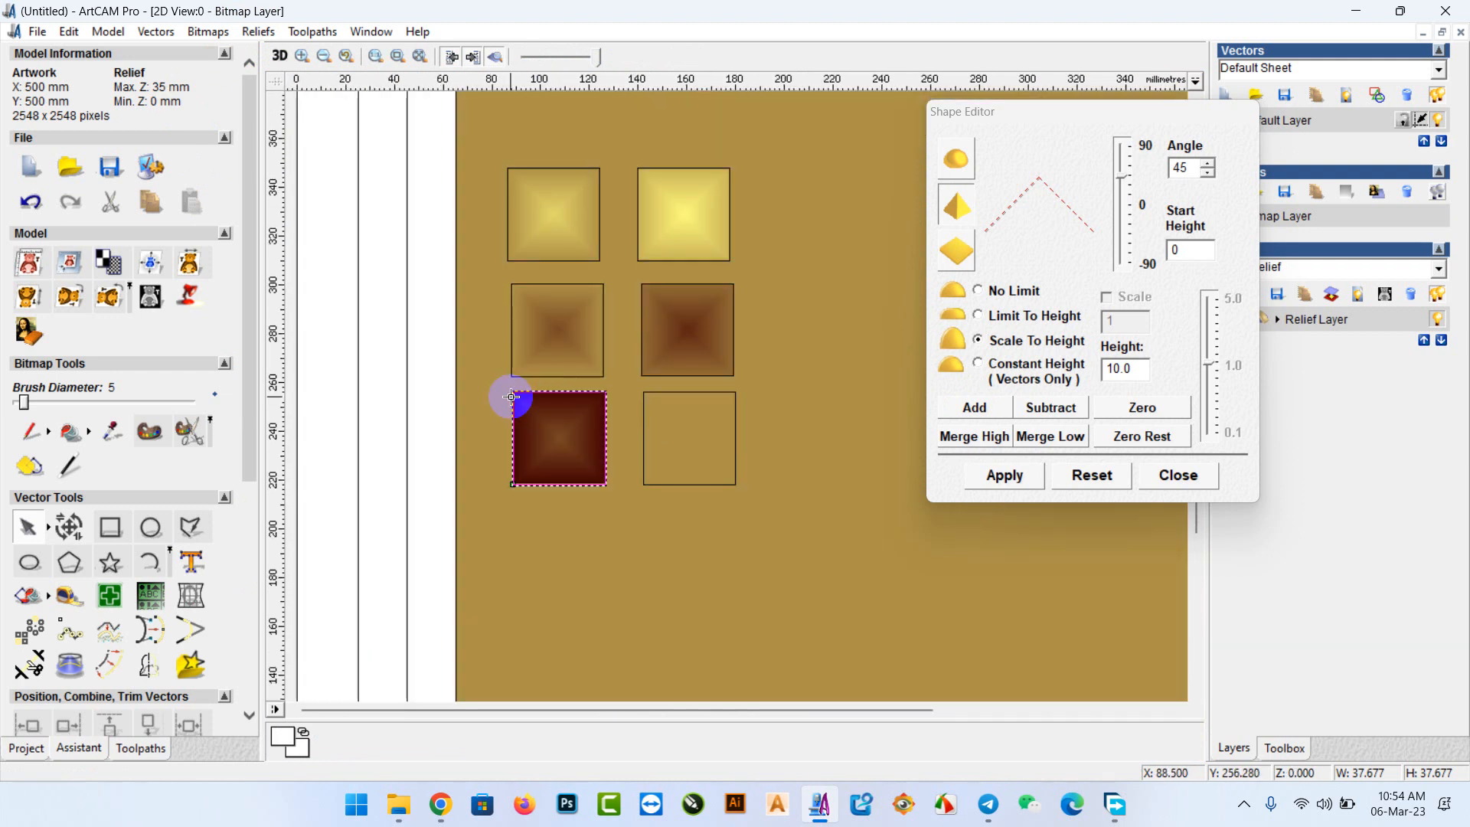
left_click(655, 392)
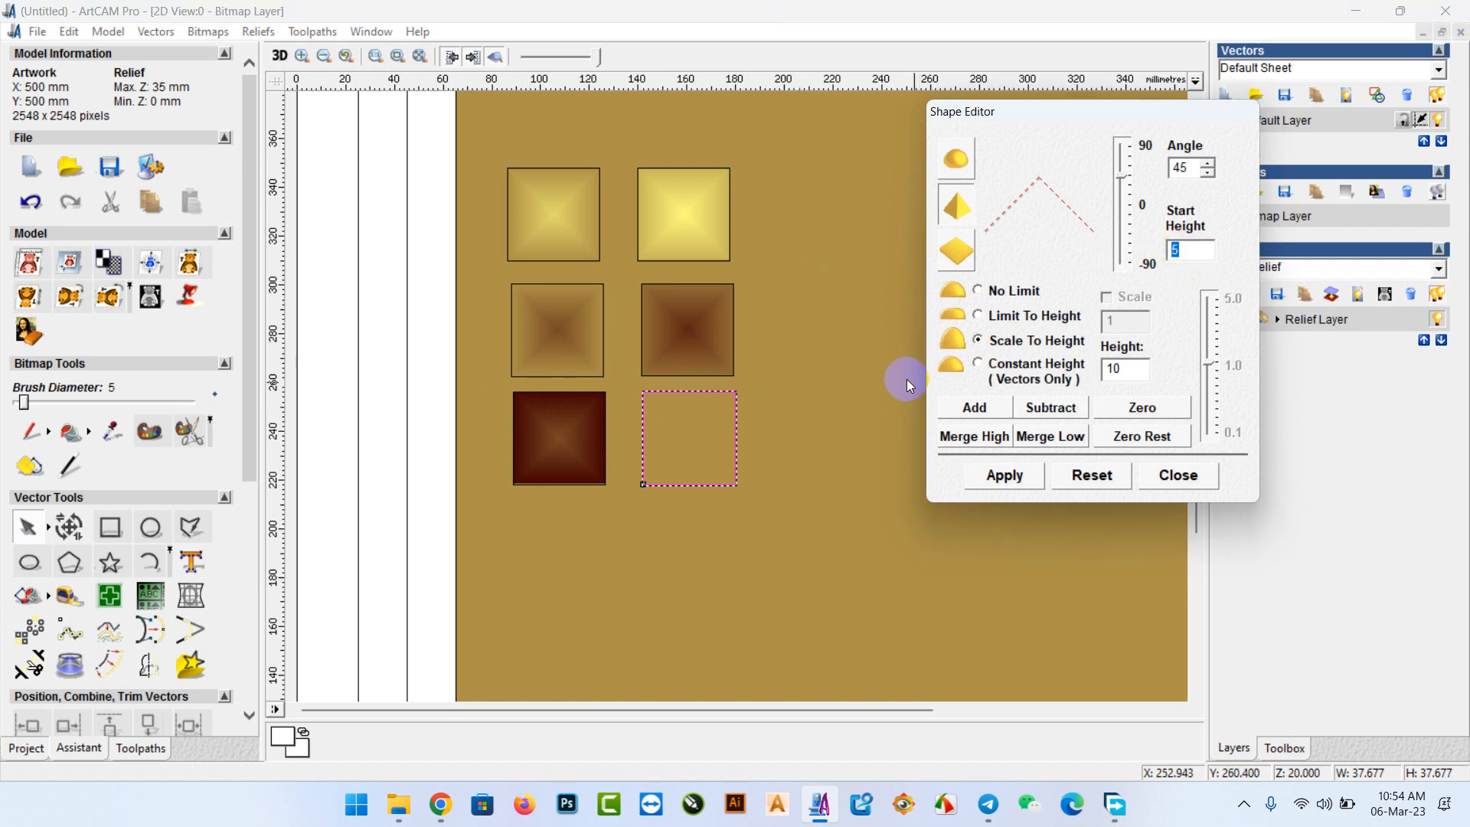
double_click(1115, 368)
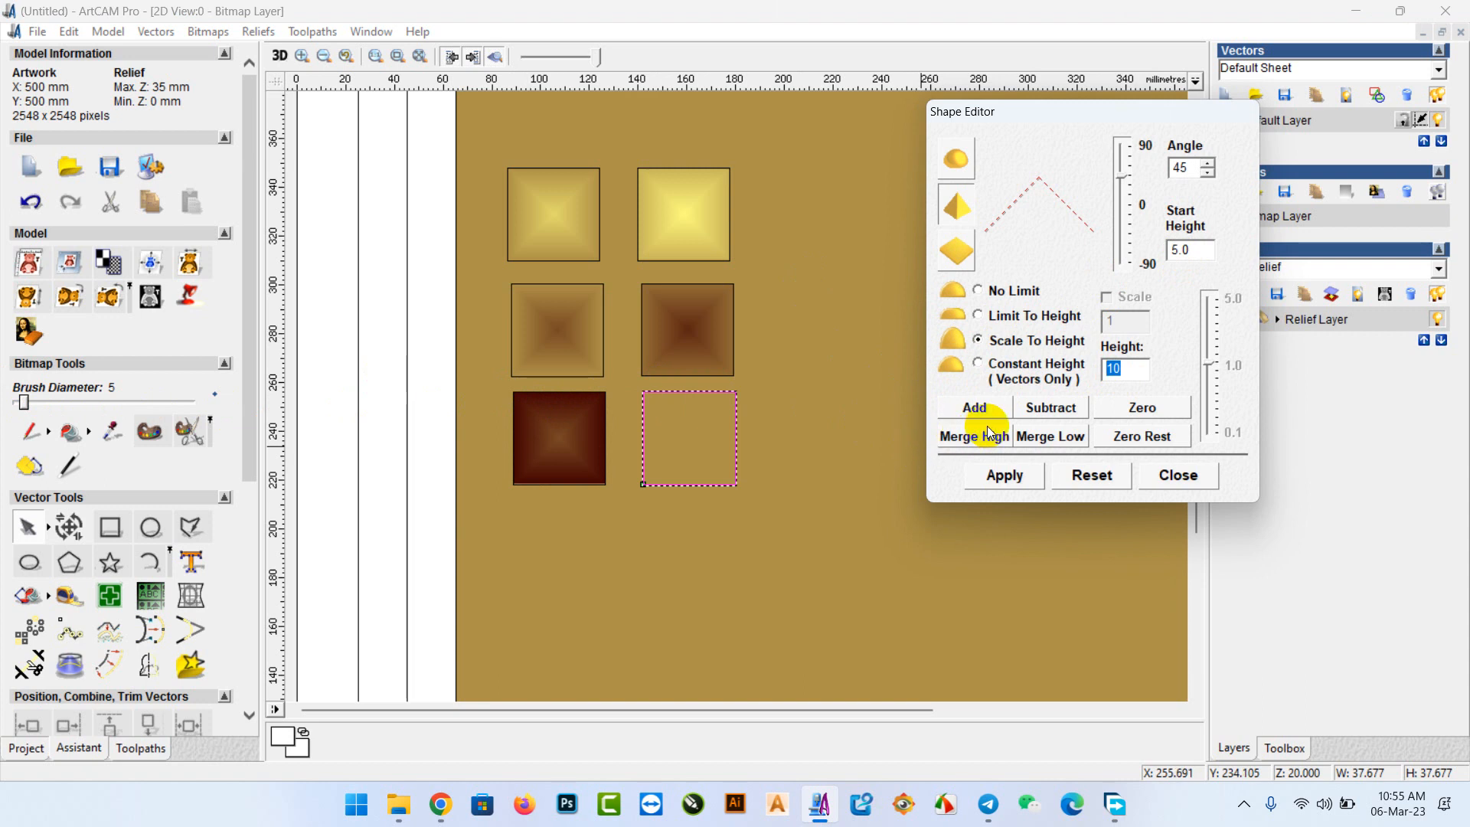
left_click(1053, 443)
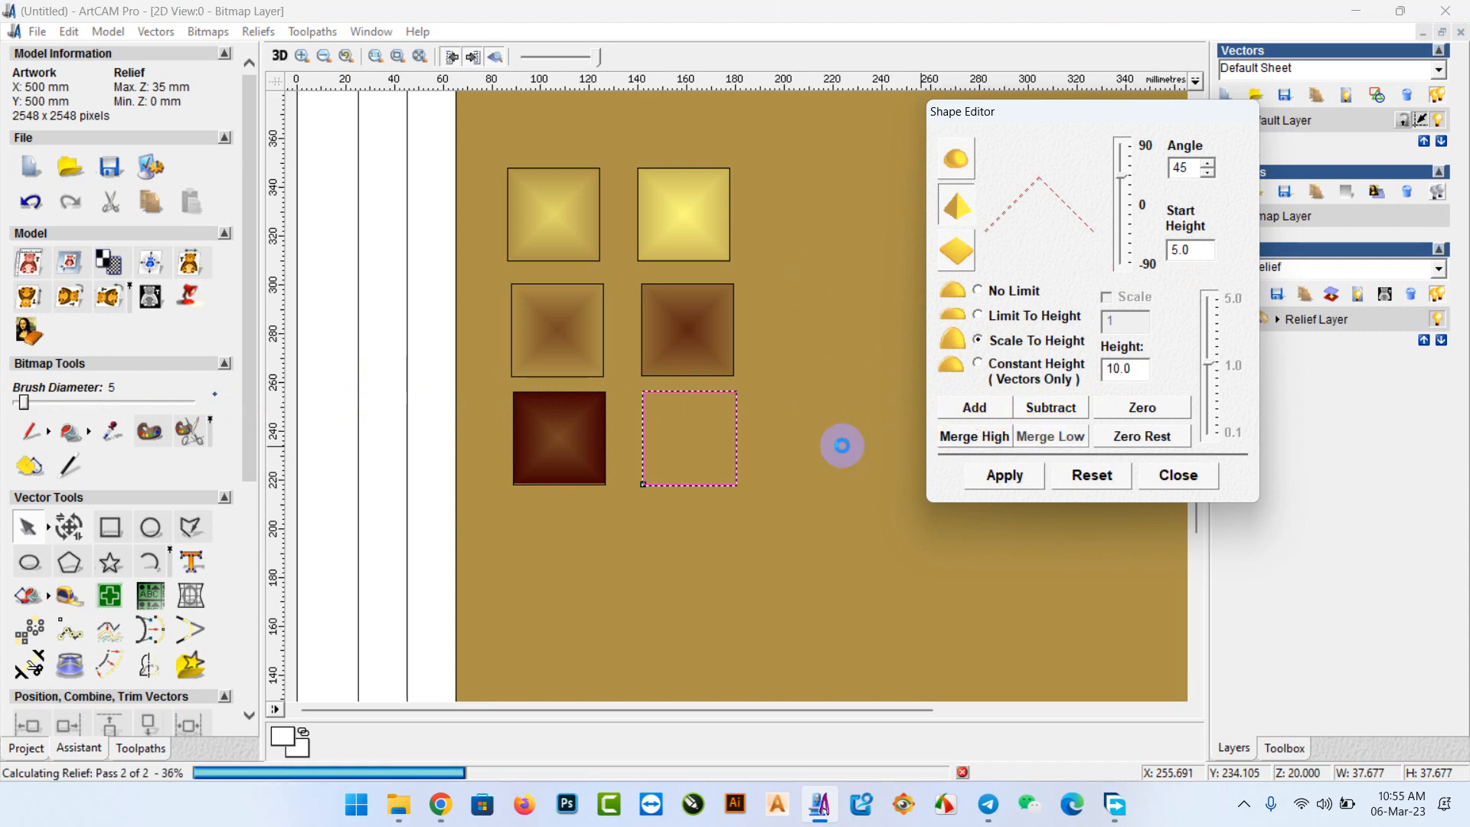
left_click(278, 56)
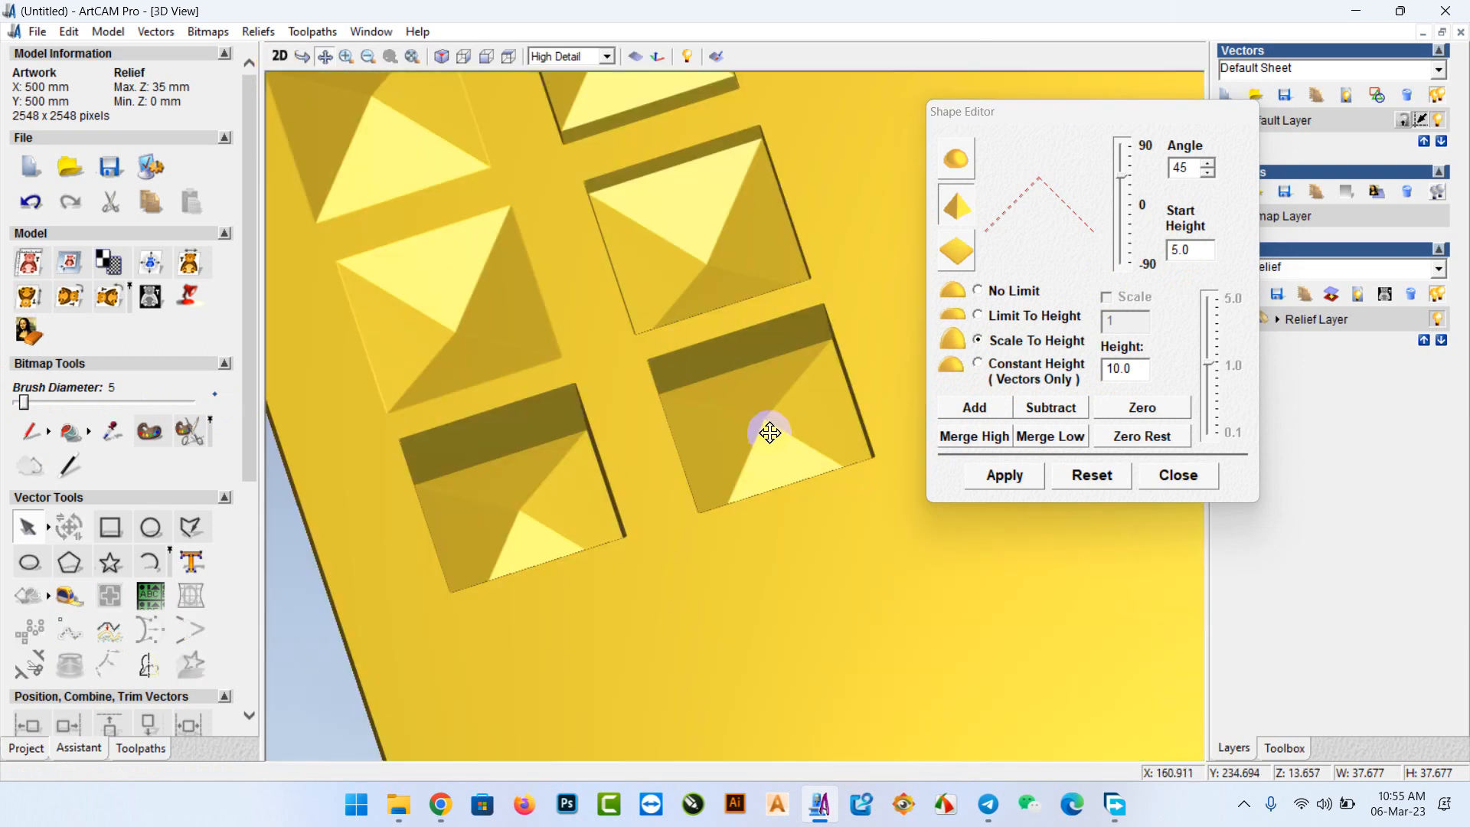
Examine both third-row Merge Low pyramids in the 3D view from a lower angle.
left_click_drag(685, 543, 640, 575)
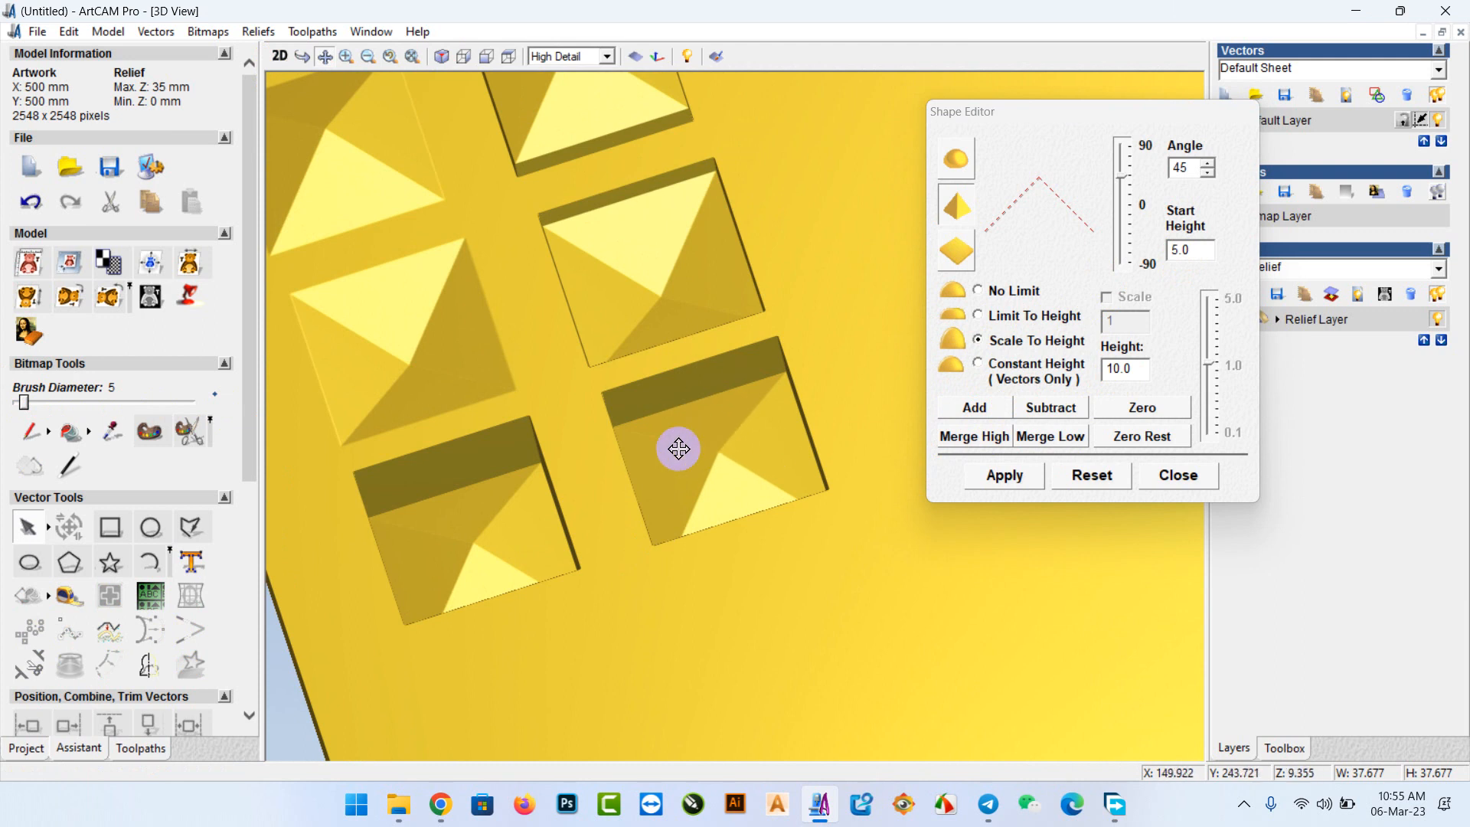
left_click(301, 52)
left_click_drag(570, 575, 721, 419)
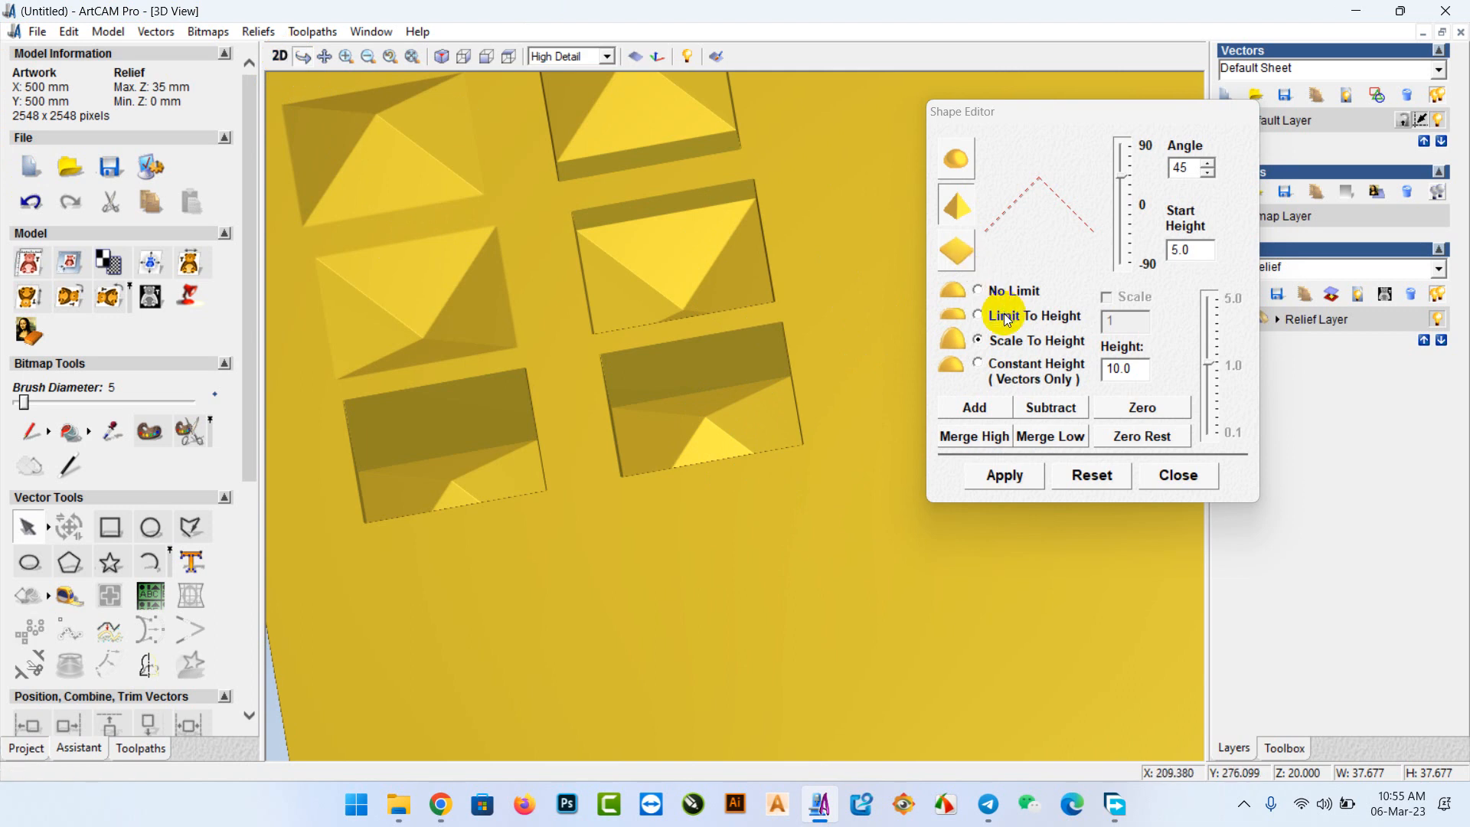
Copy the right first-row square outline in the 2D view to a new place beside it in the same row.
left_click(278, 56)
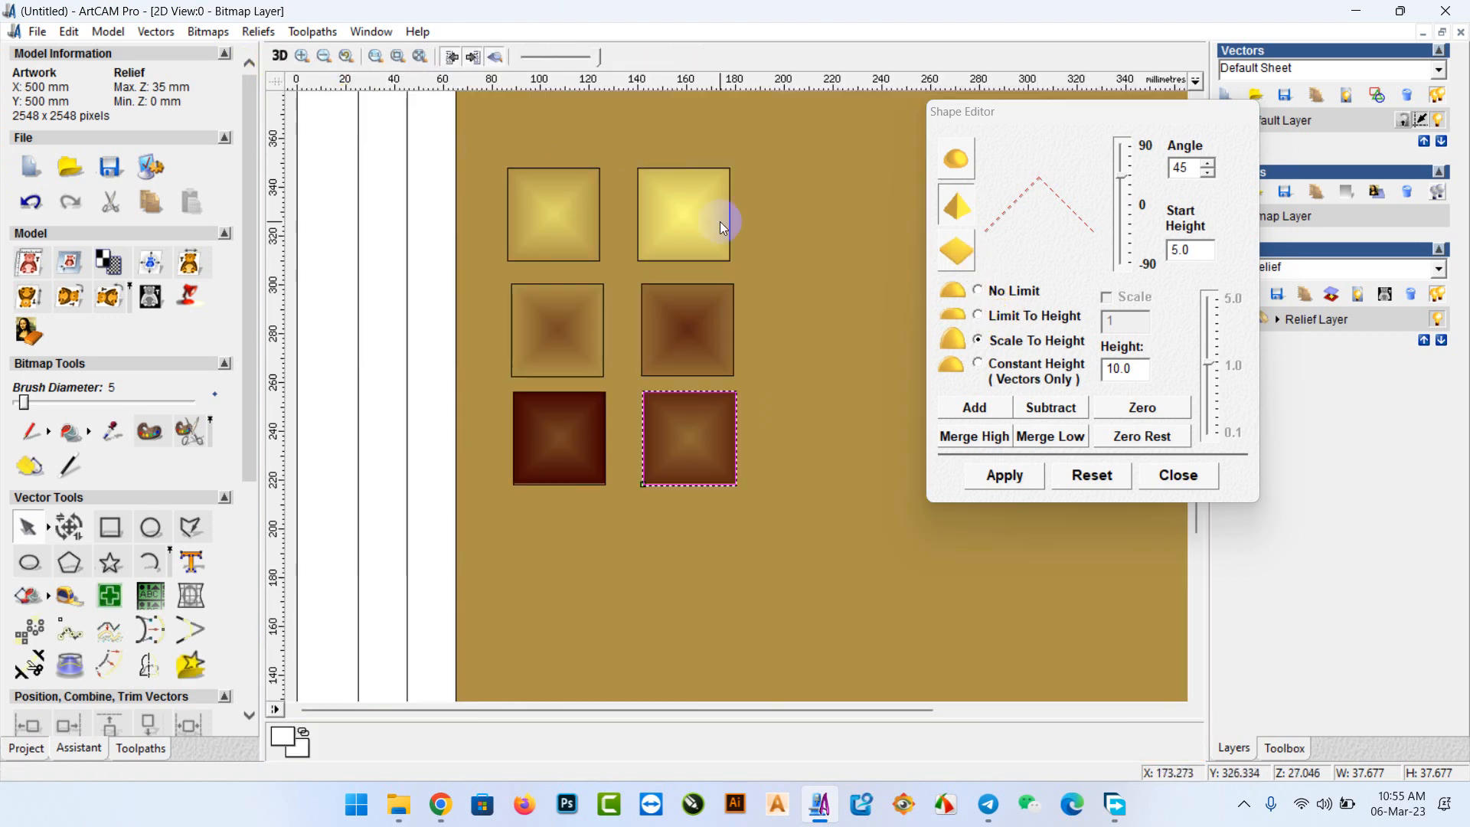
left_click(732, 205)
left_click_drag(731, 205, 838, 212)
Add an angled pyramid to the new first-row square, limited to 10 mm height with a 5 mm start height and 45° angle.
left_click(978, 315)
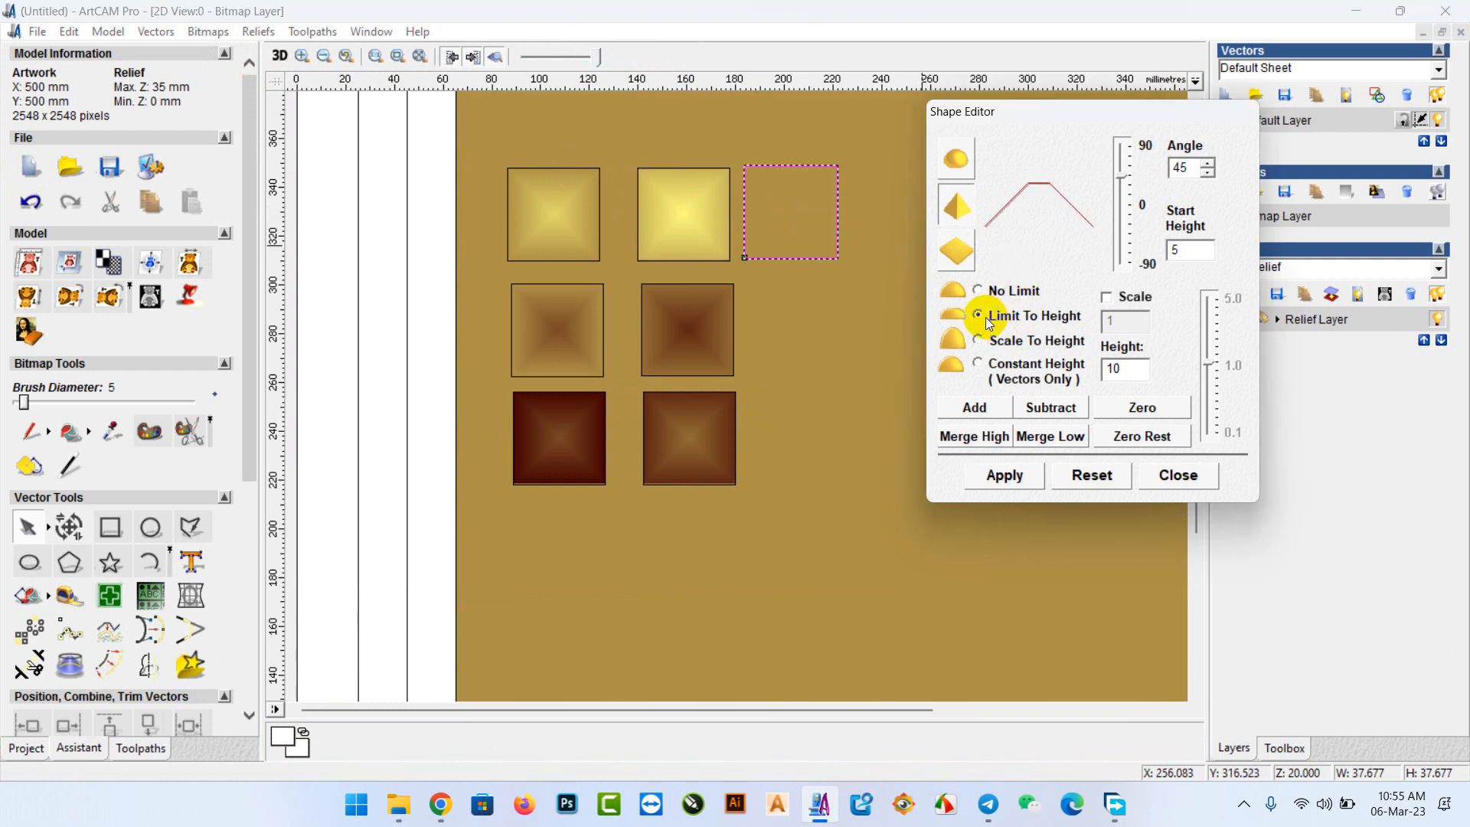
left_click(979, 340)
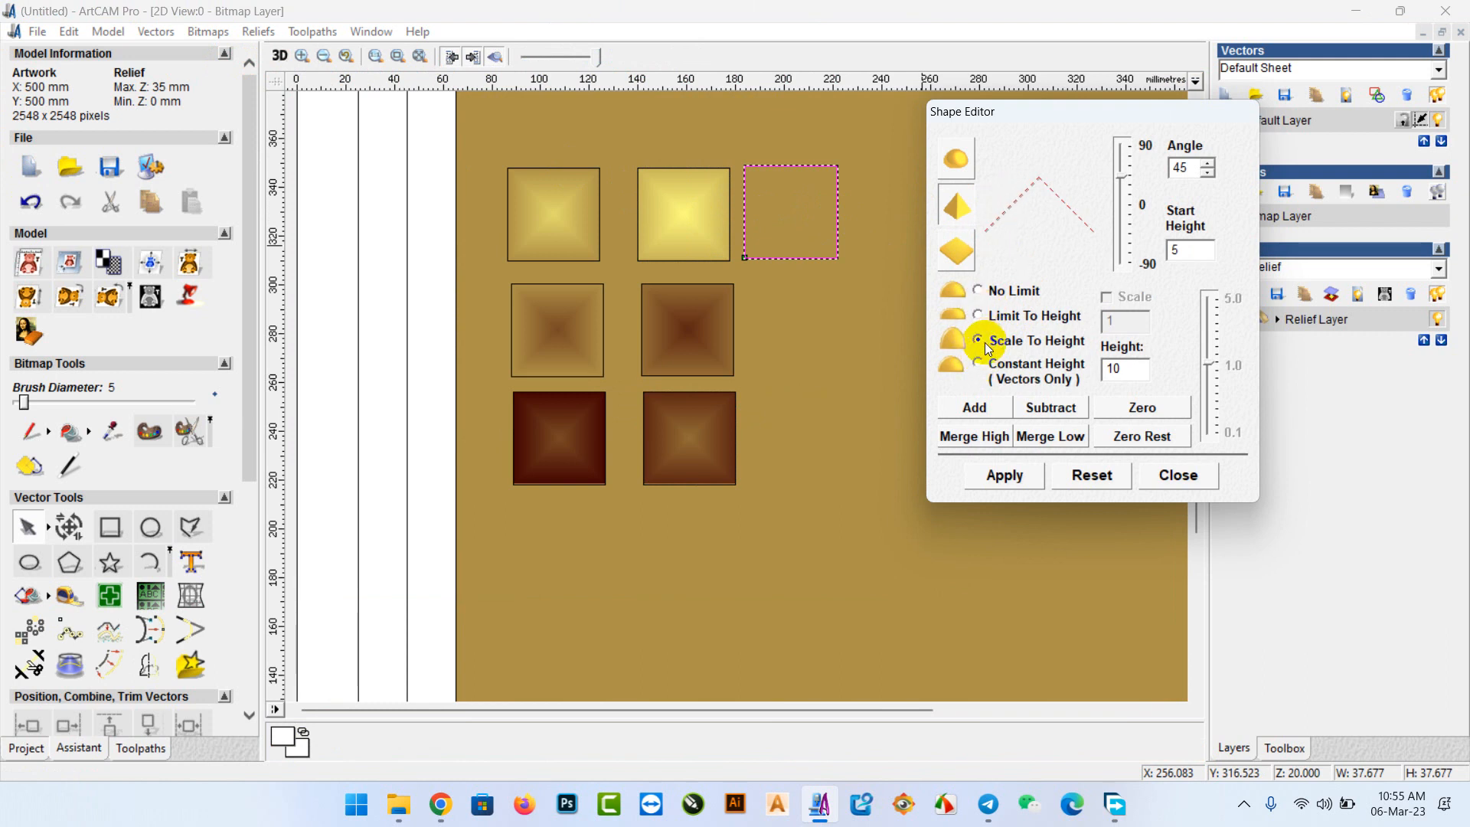
left_click(978, 316)
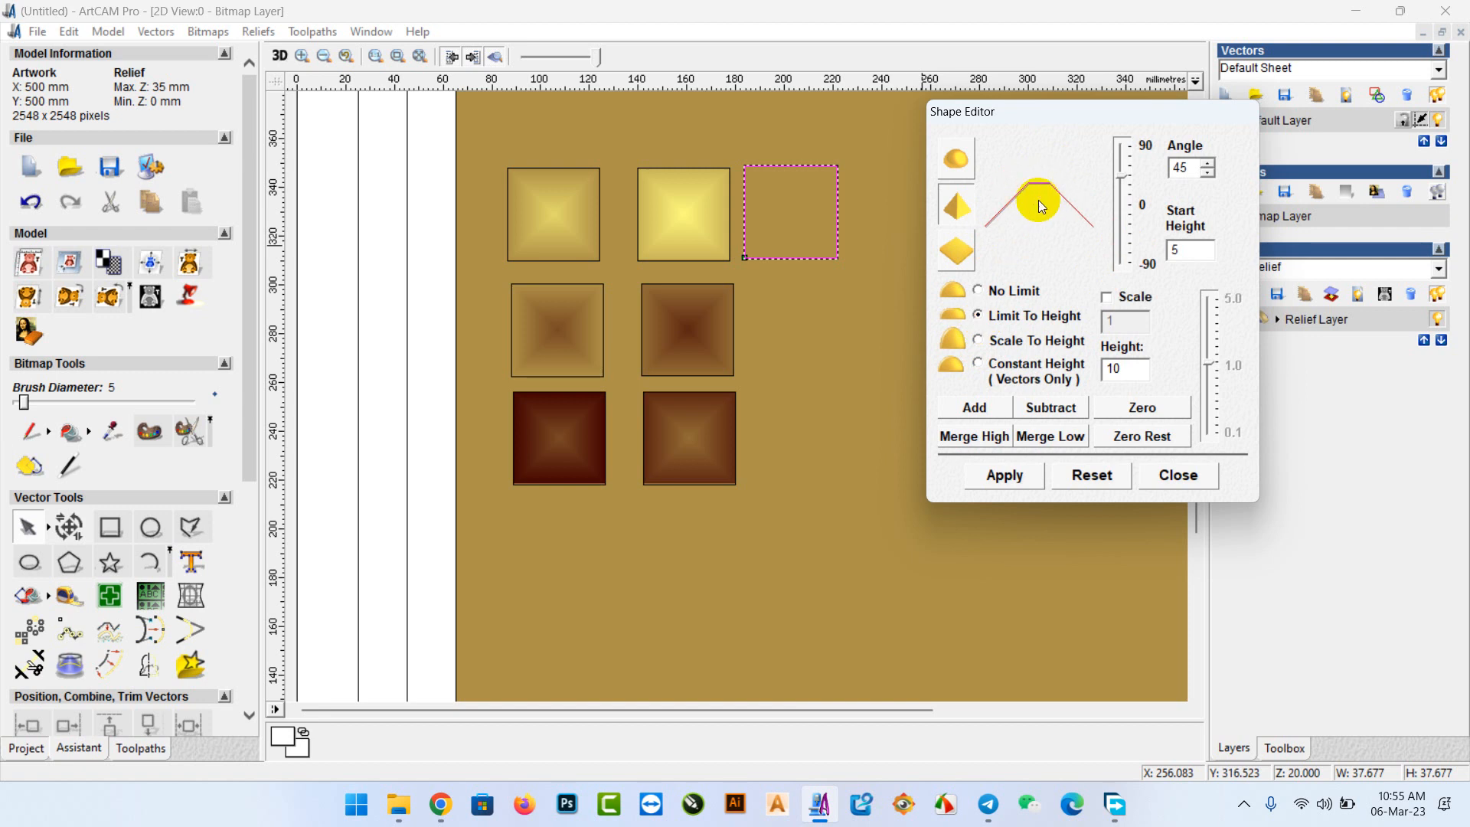
left_click(974, 436)
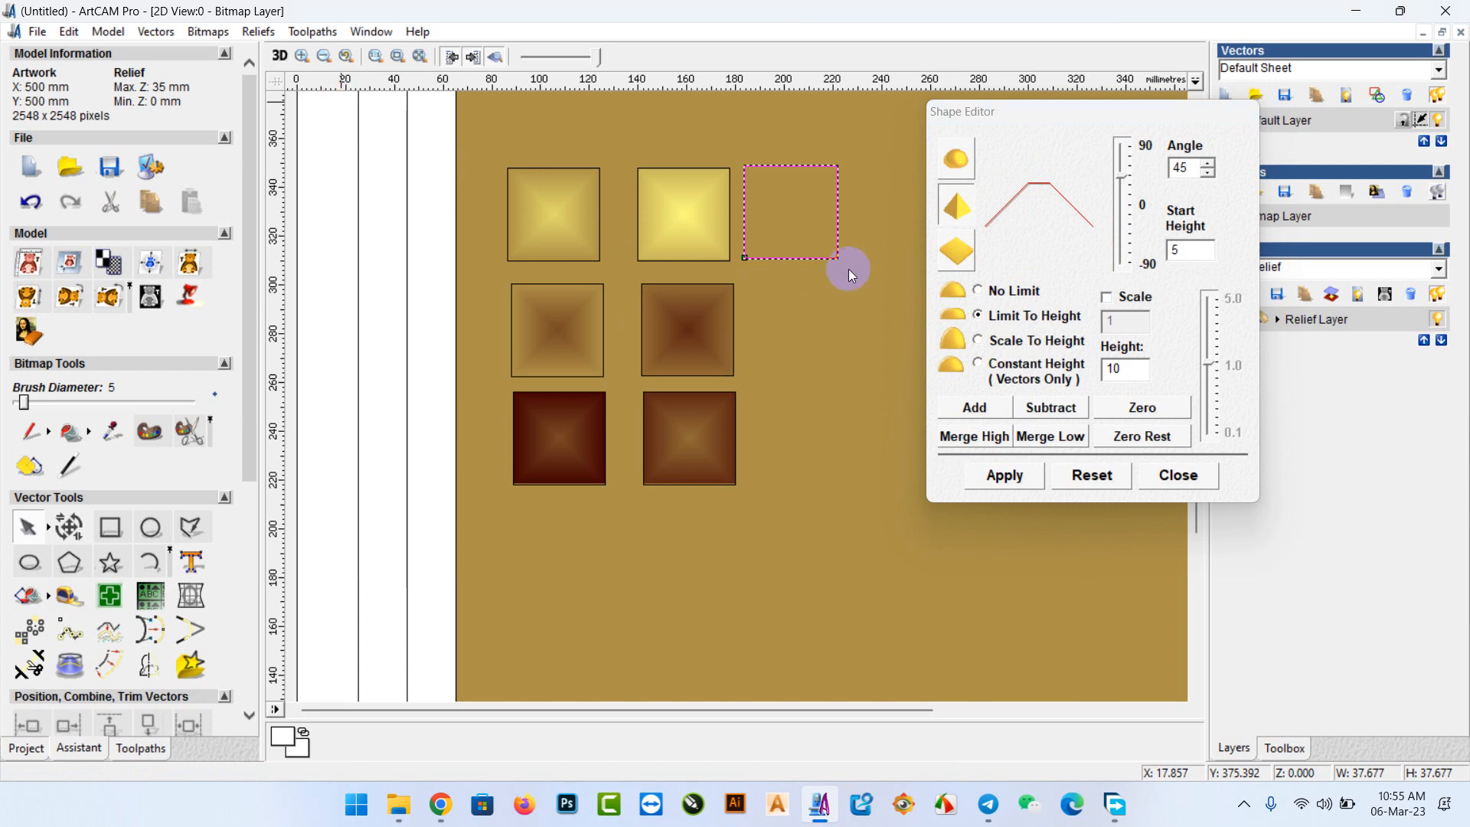
left_click(1115, 373)
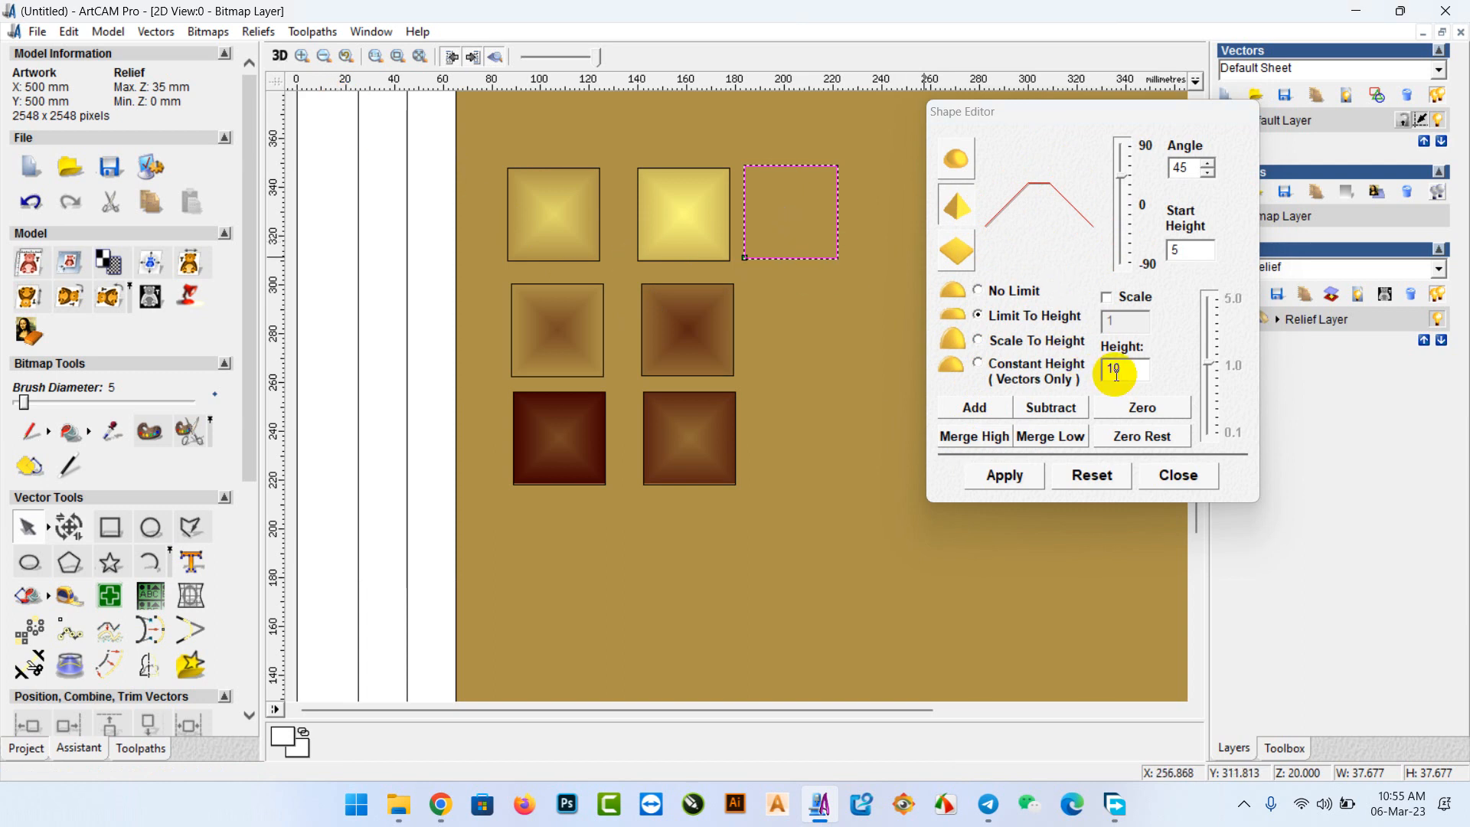
left_click(1225, 272)
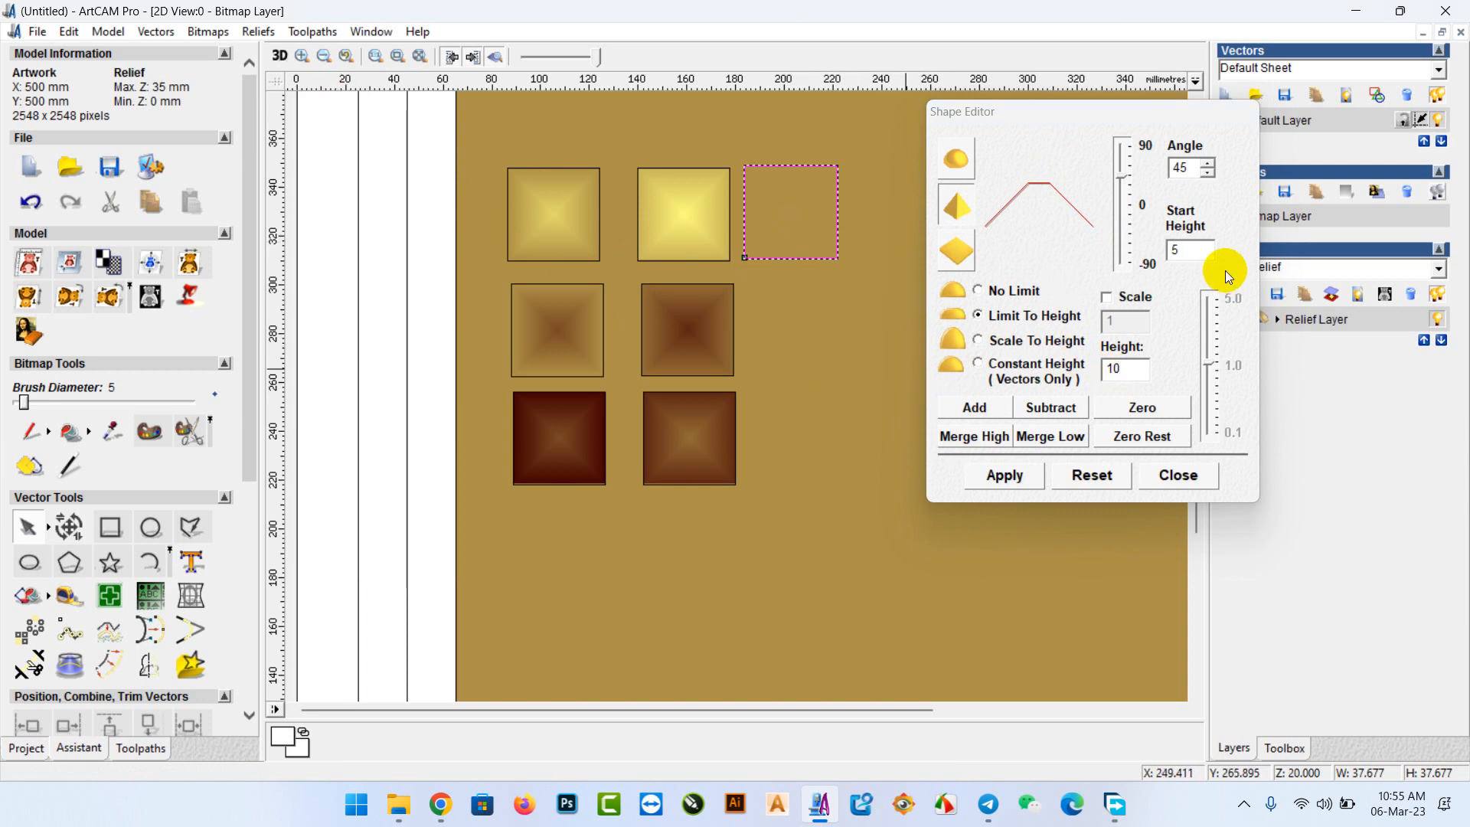
left_click(956, 413)
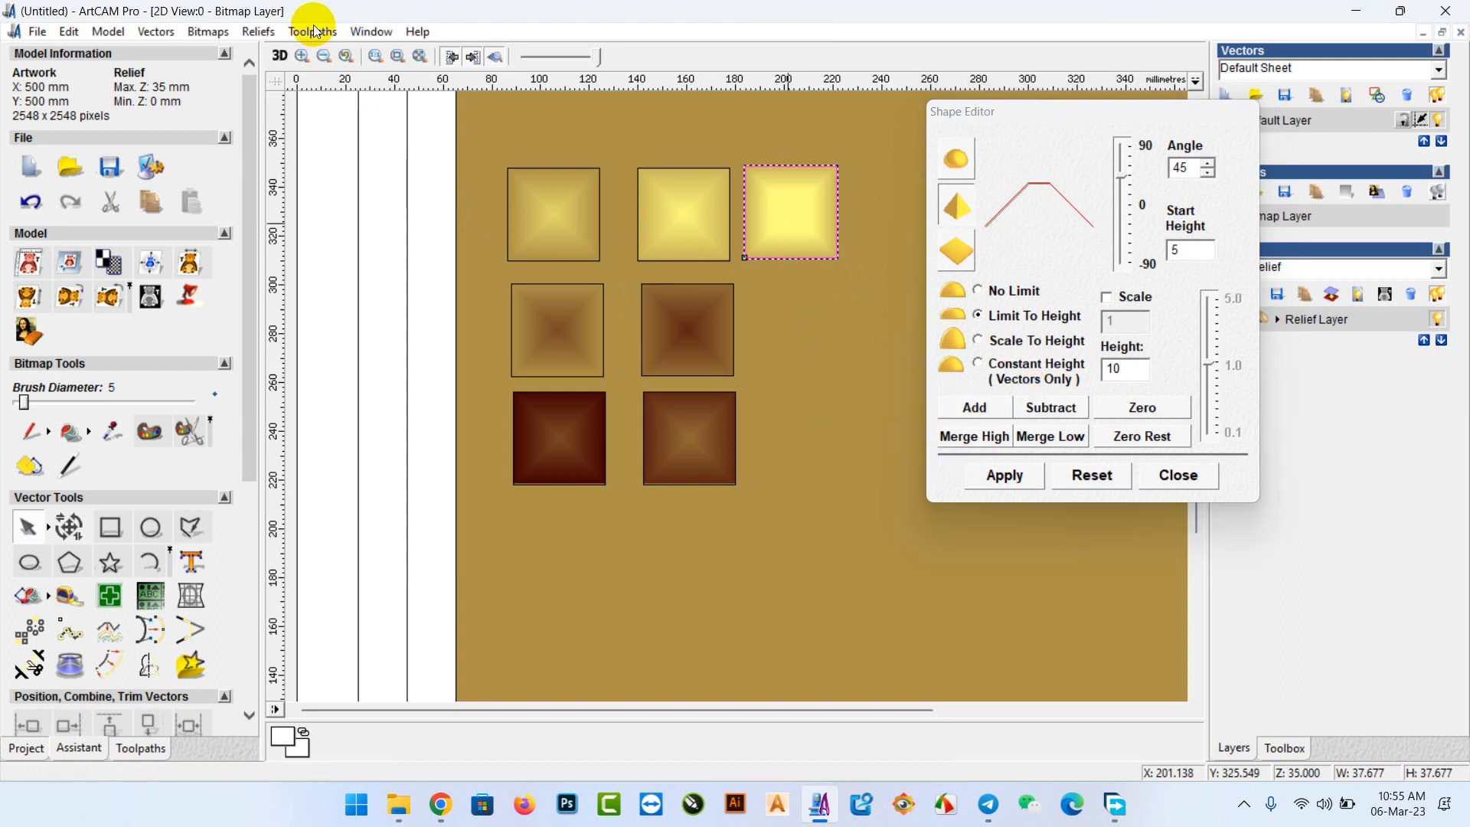
Examine the height-limited pyramid in 3D beside the scaled pyramids of the first row.
left_click(280, 56)
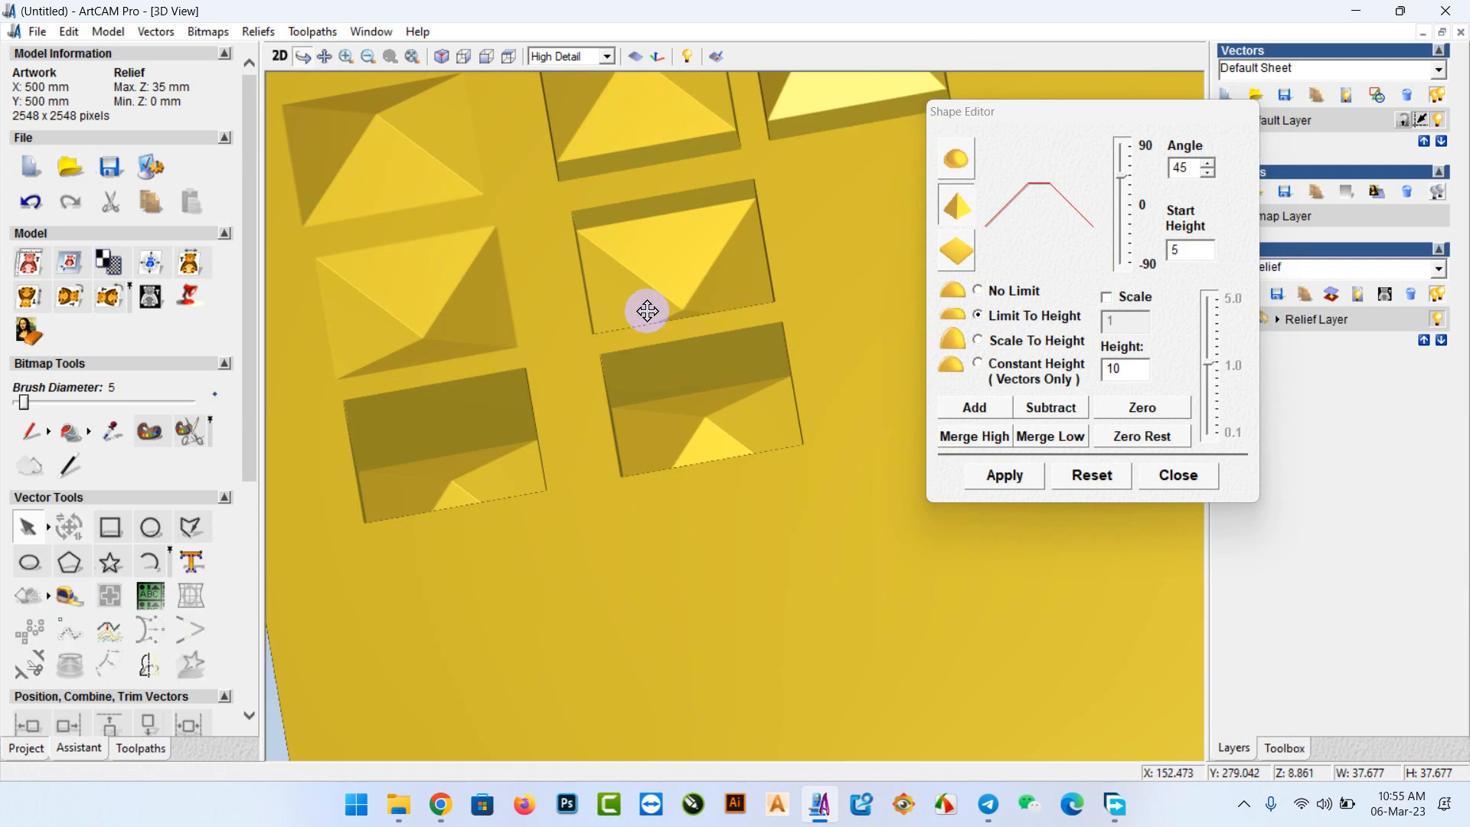
left_click(324, 57)
left_click_drag(656, 267, 619, 437)
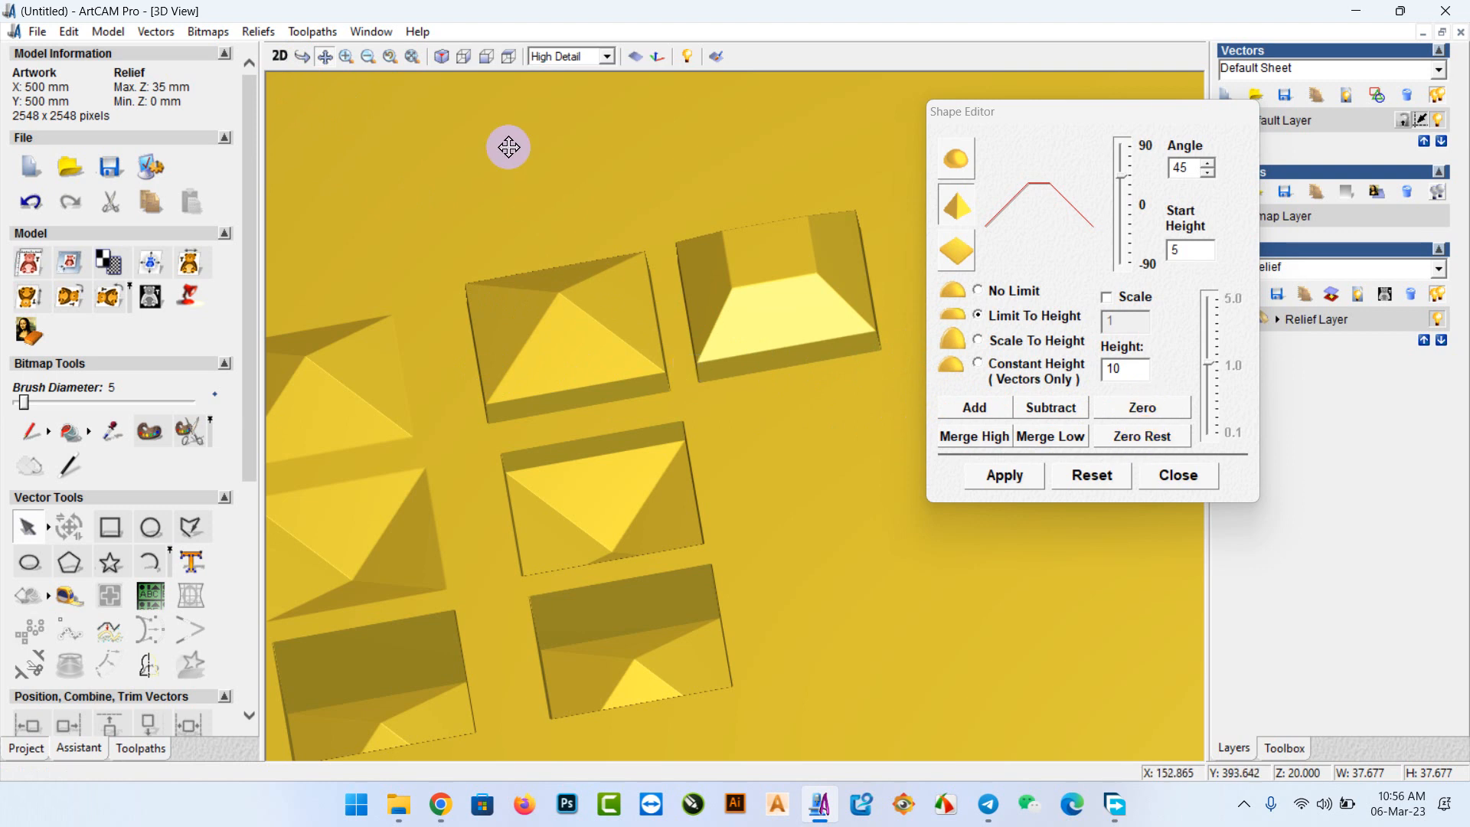
Draw a rectangle about 159 by 160 mm in the 2D view enclosing all seven pyramid squares.
left_click(280, 57)
scroll(669, 407, "down", 1)
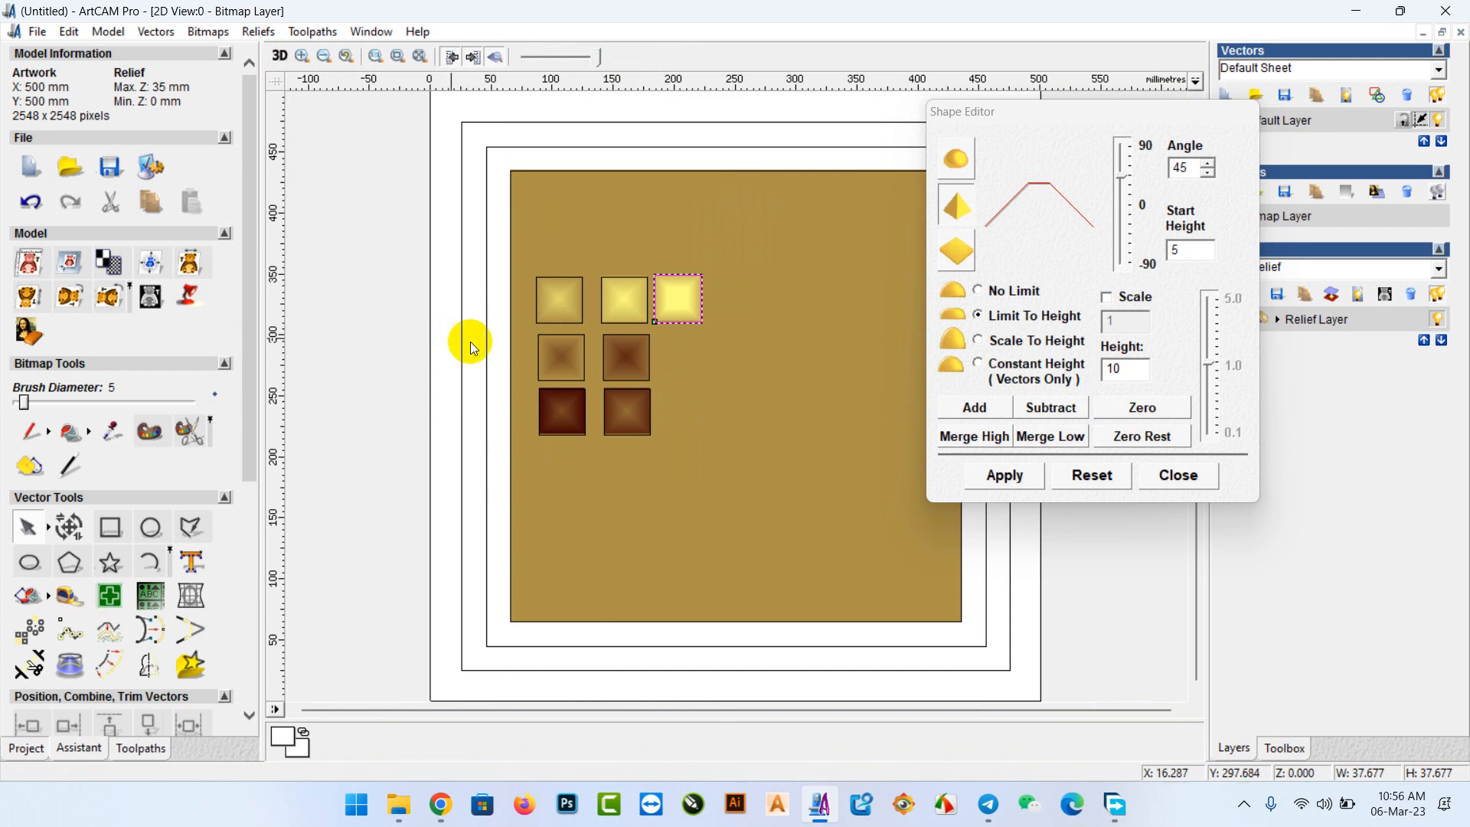
left_click(111, 527)
left_click_drag(528, 254, 721, 450)
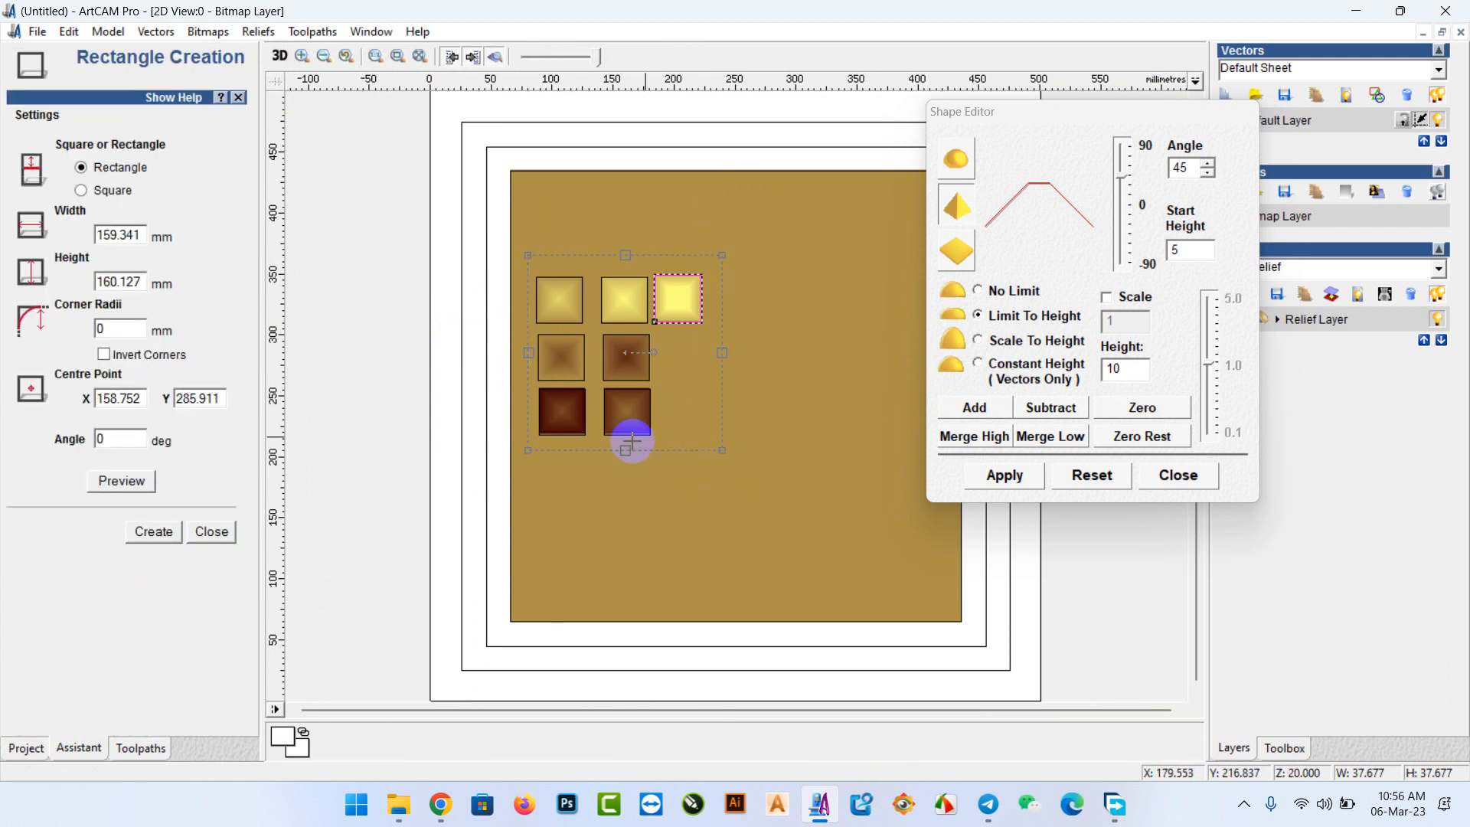
right_click(644, 319)
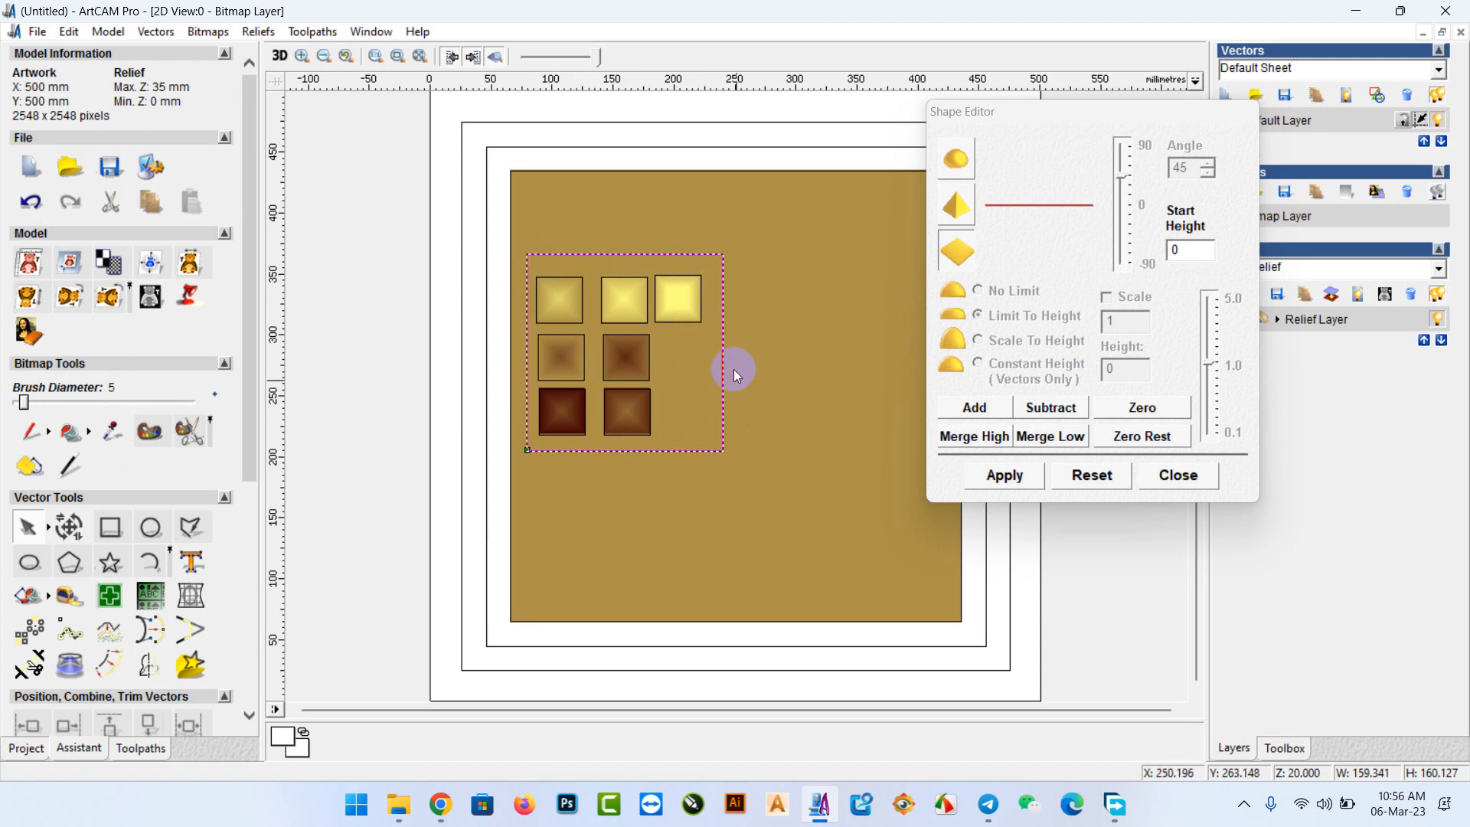
Try zeroing the relief inside the enclosing rectangle and undo it.
left_click(1071, 409)
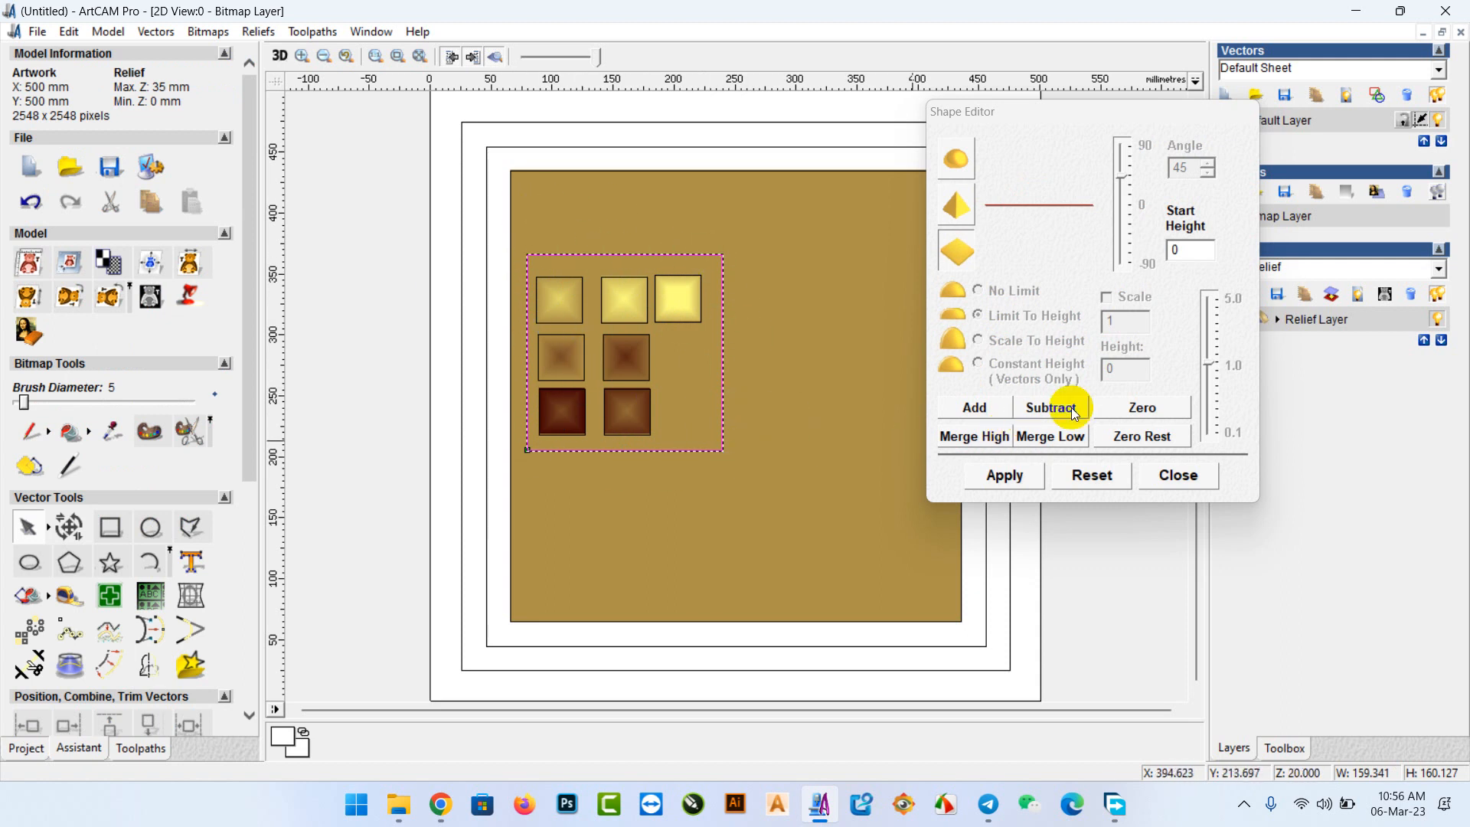
left_click(1144, 408)
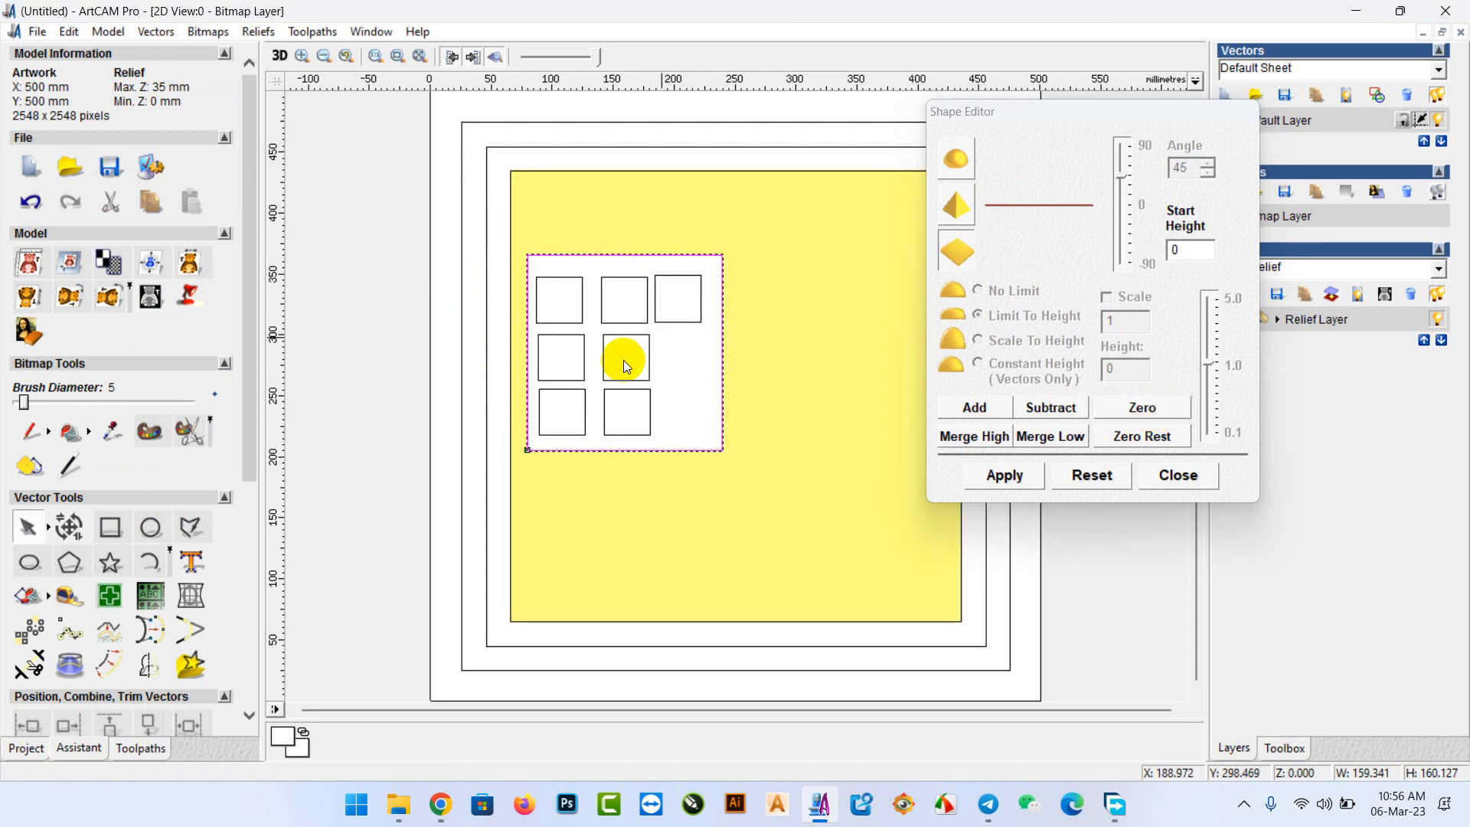
left_click(633, 312)
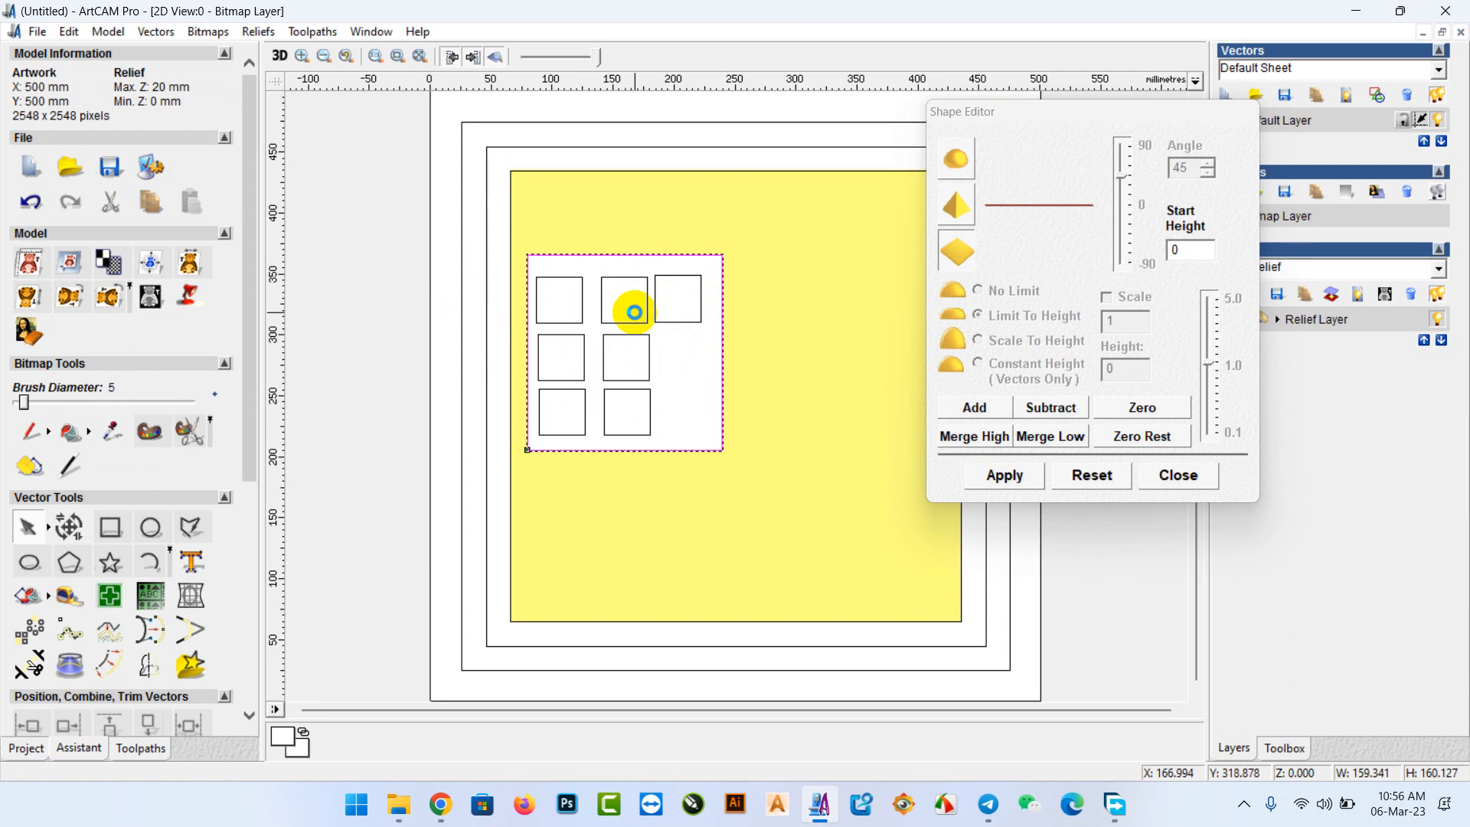
key("ctrl+z")
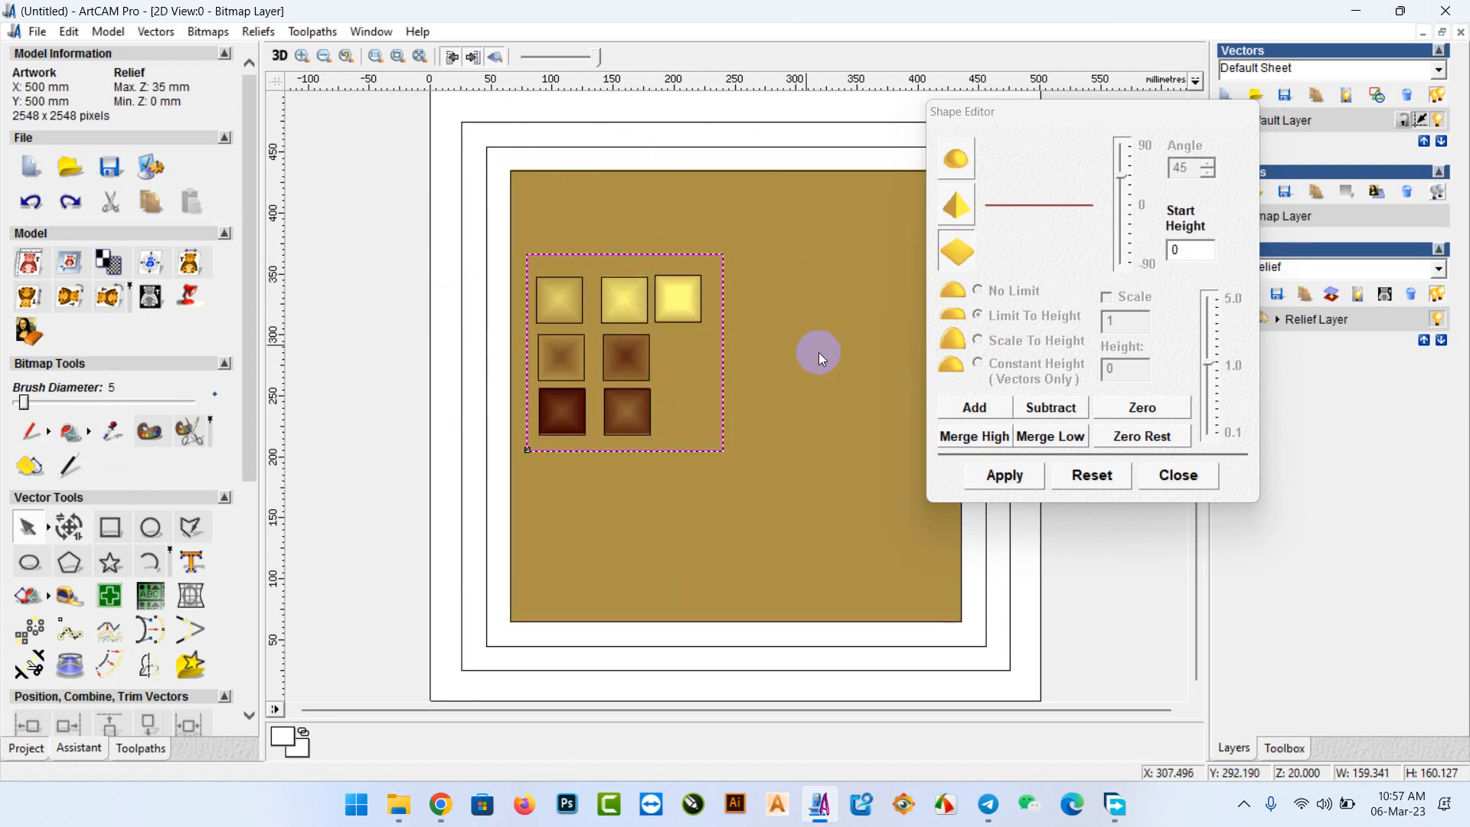
Try Zero Rest to clear the relief outside the enclosing rectangle and undo it.
left_click(1142, 436)
scroll(628, 421, "down", 2)
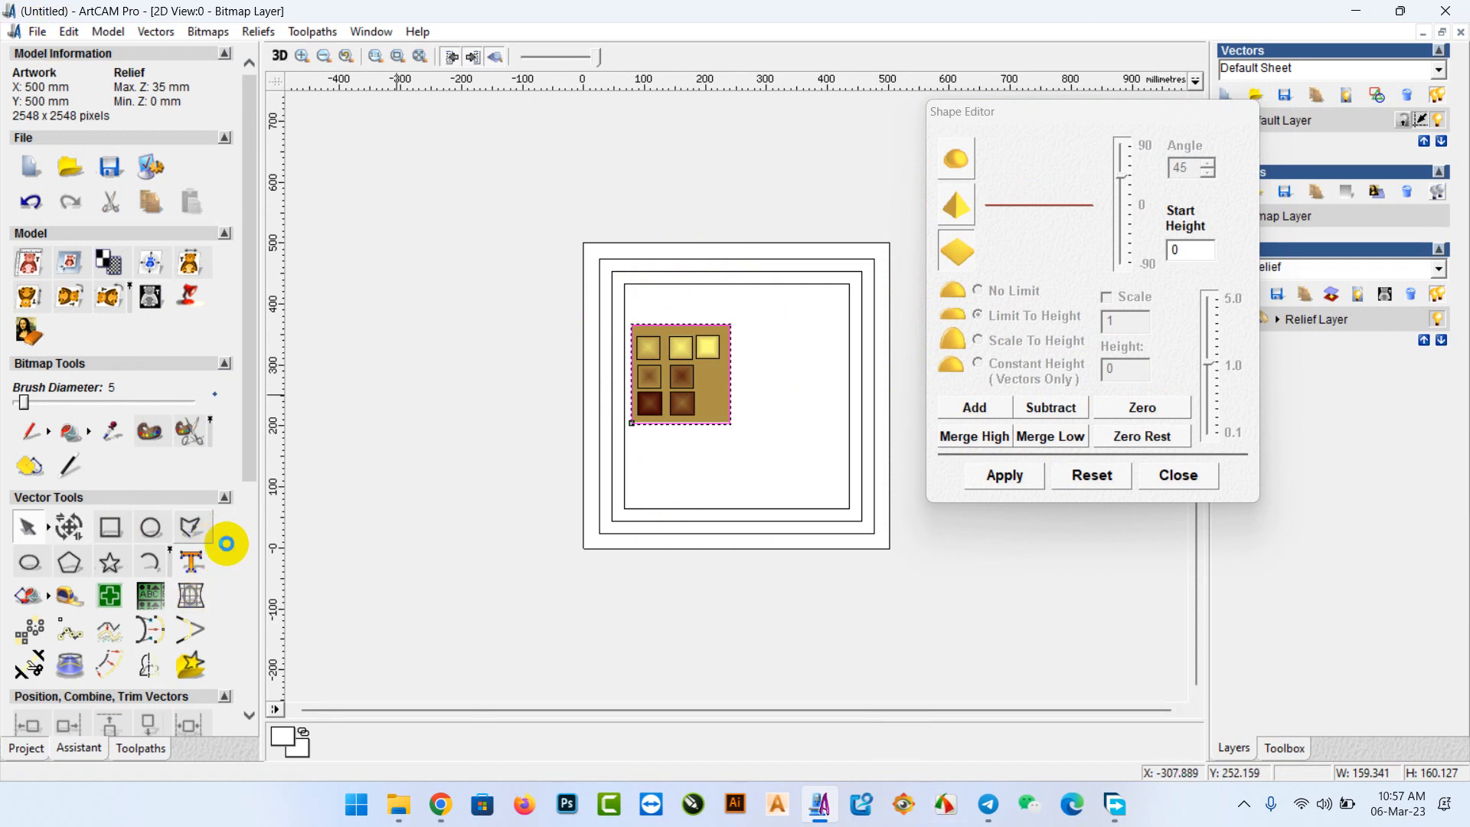
key("ctrl+z")
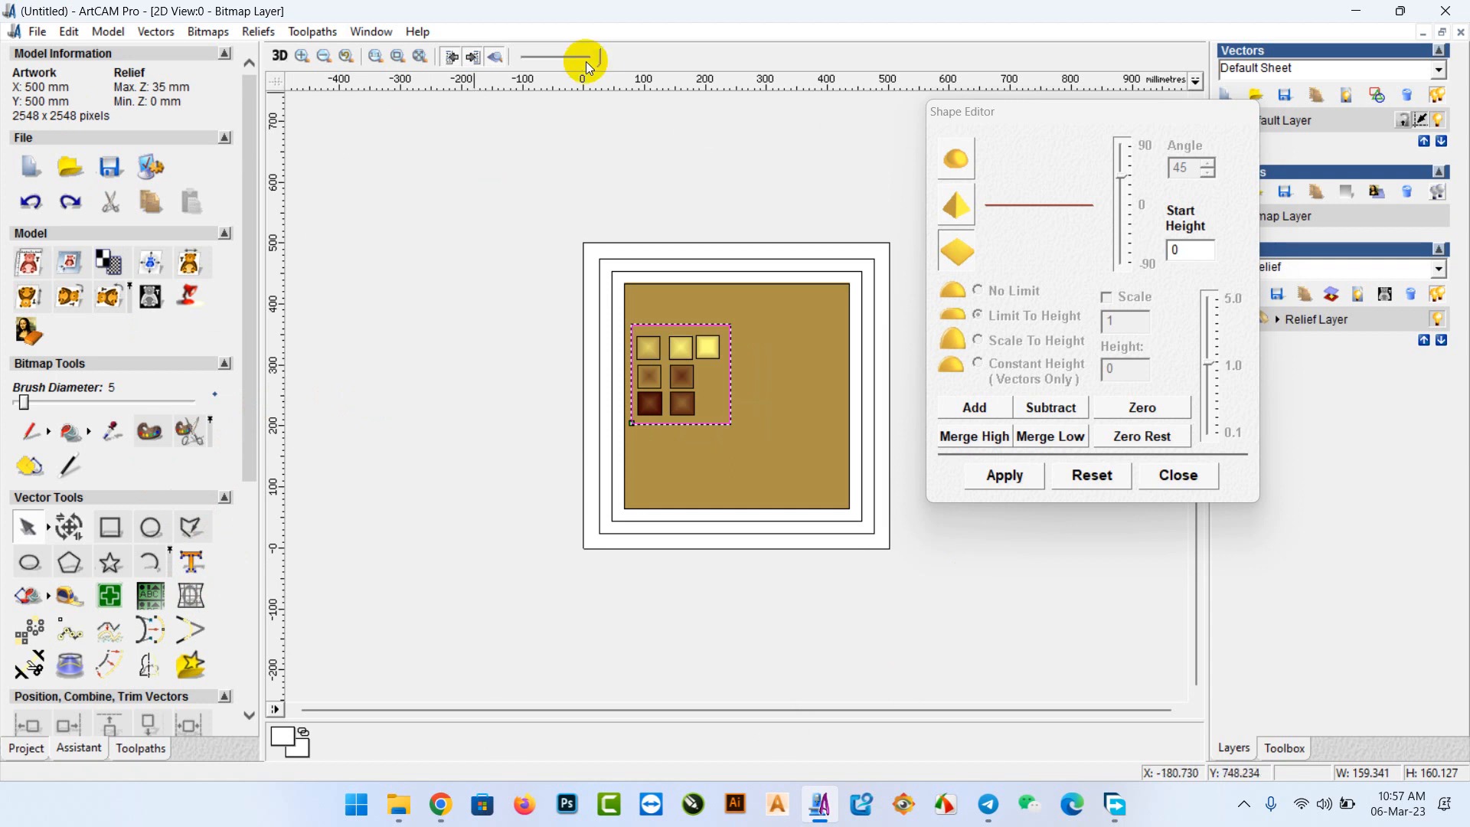
Deselect the enclosing rectangle and reset the entire relief.
left_click(403, 388)
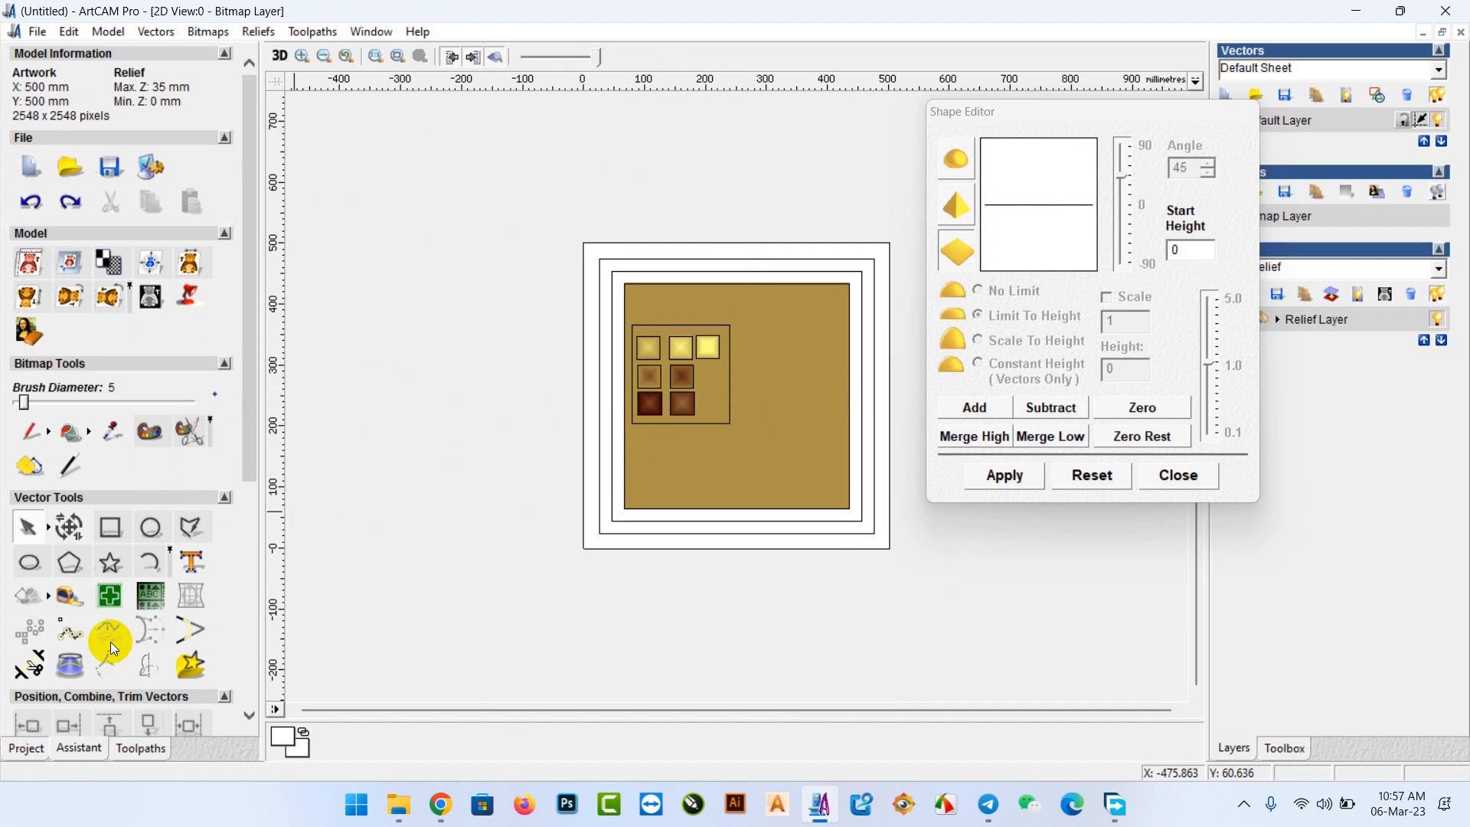
scroll(110, 641, "down", 4)
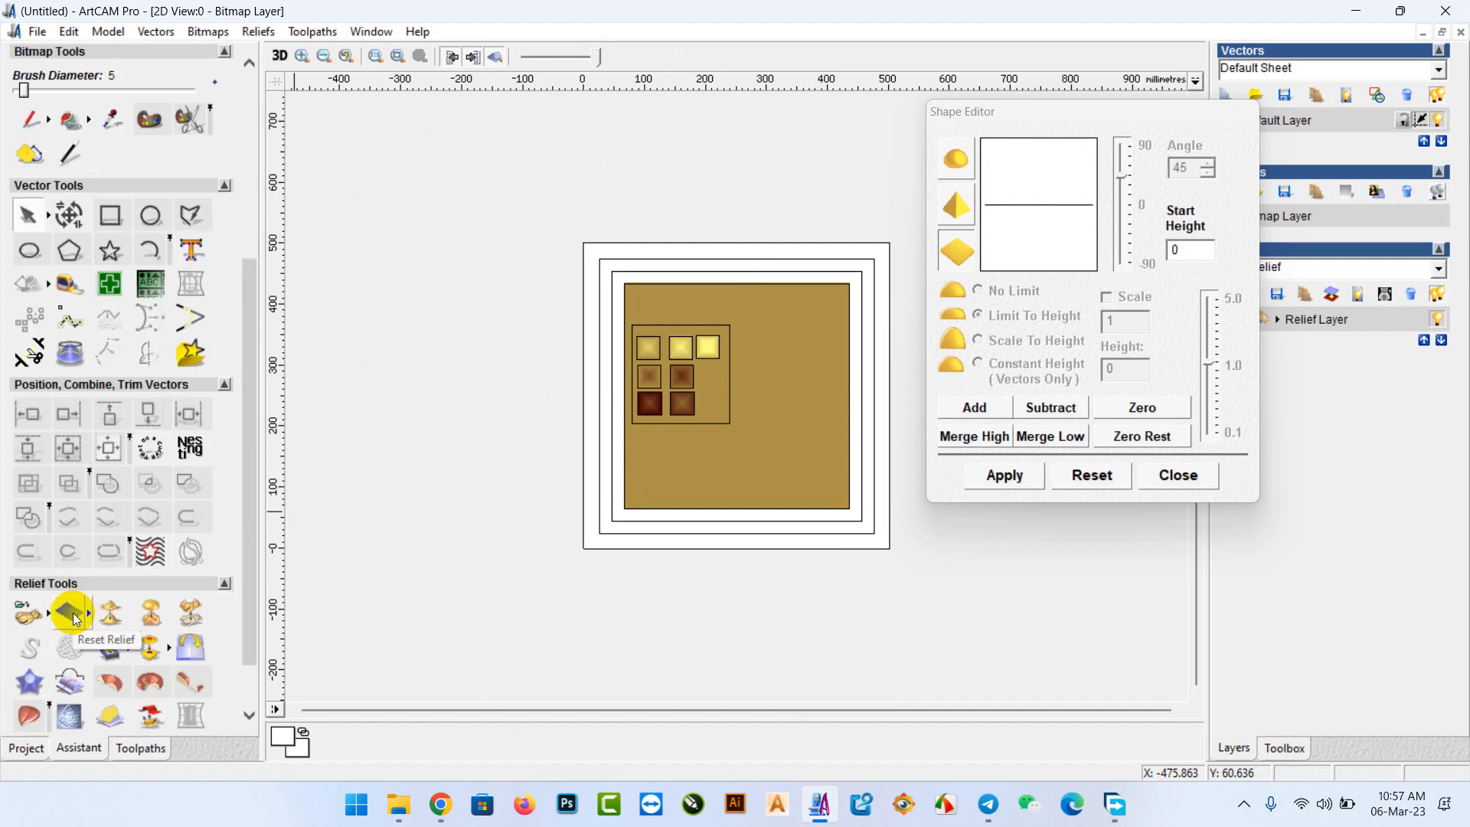
scroll(63, 592, "down", 1)
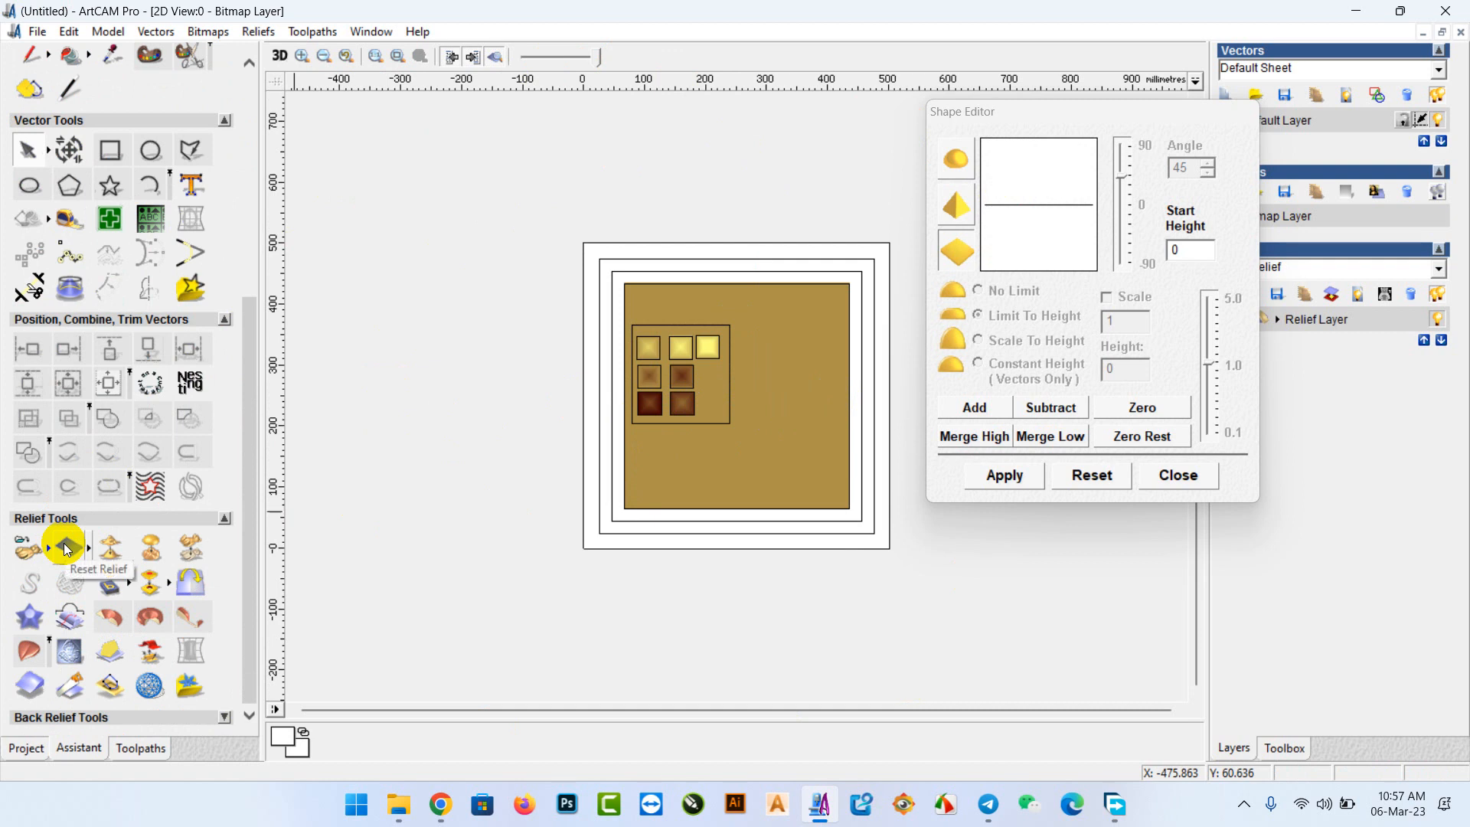
left_click(67, 548)
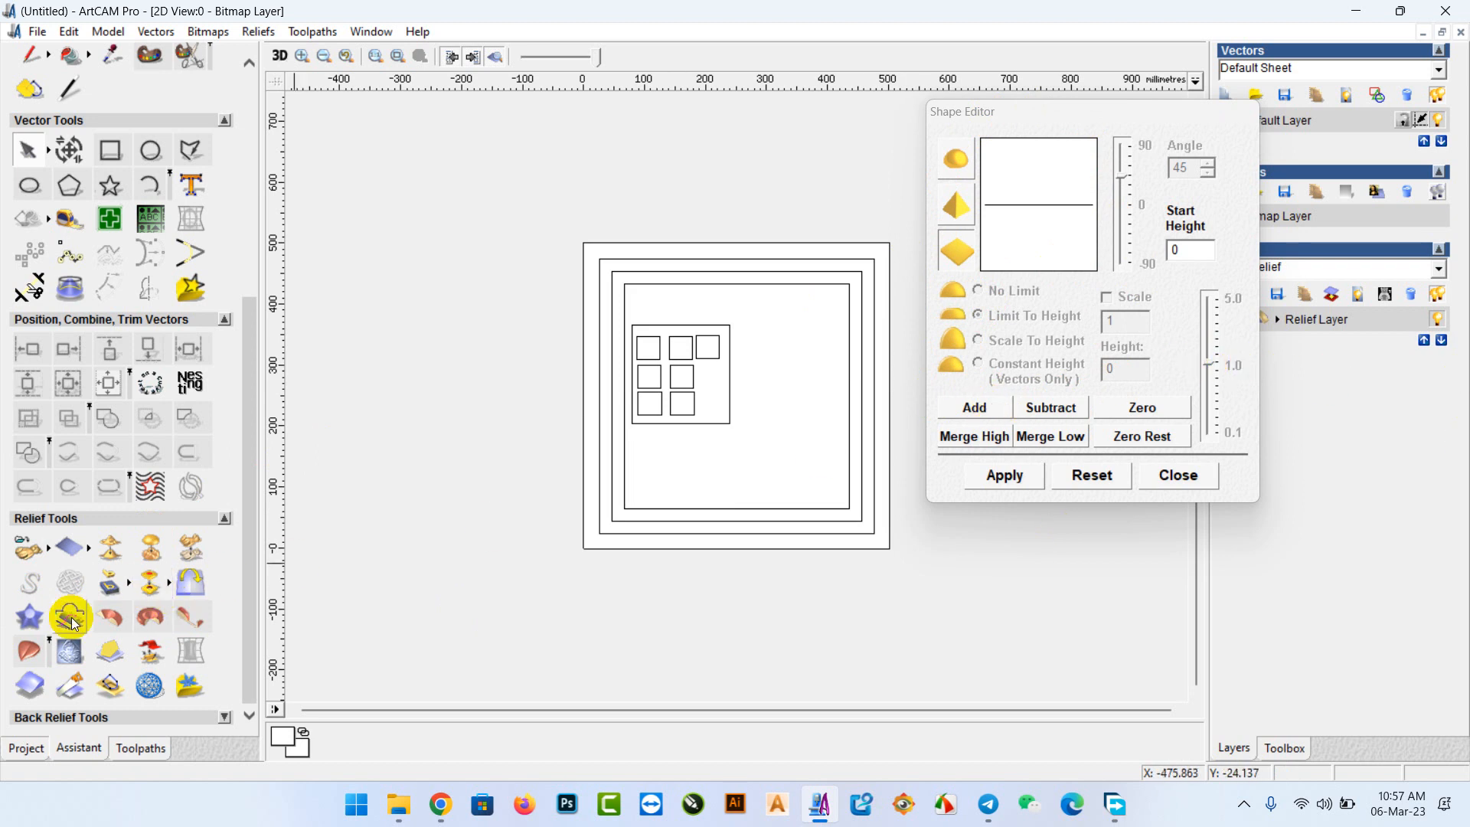
Examine the combine options of the Extrude and Two Rail Sweep relief tools without creating anything.
left_click(109, 623)
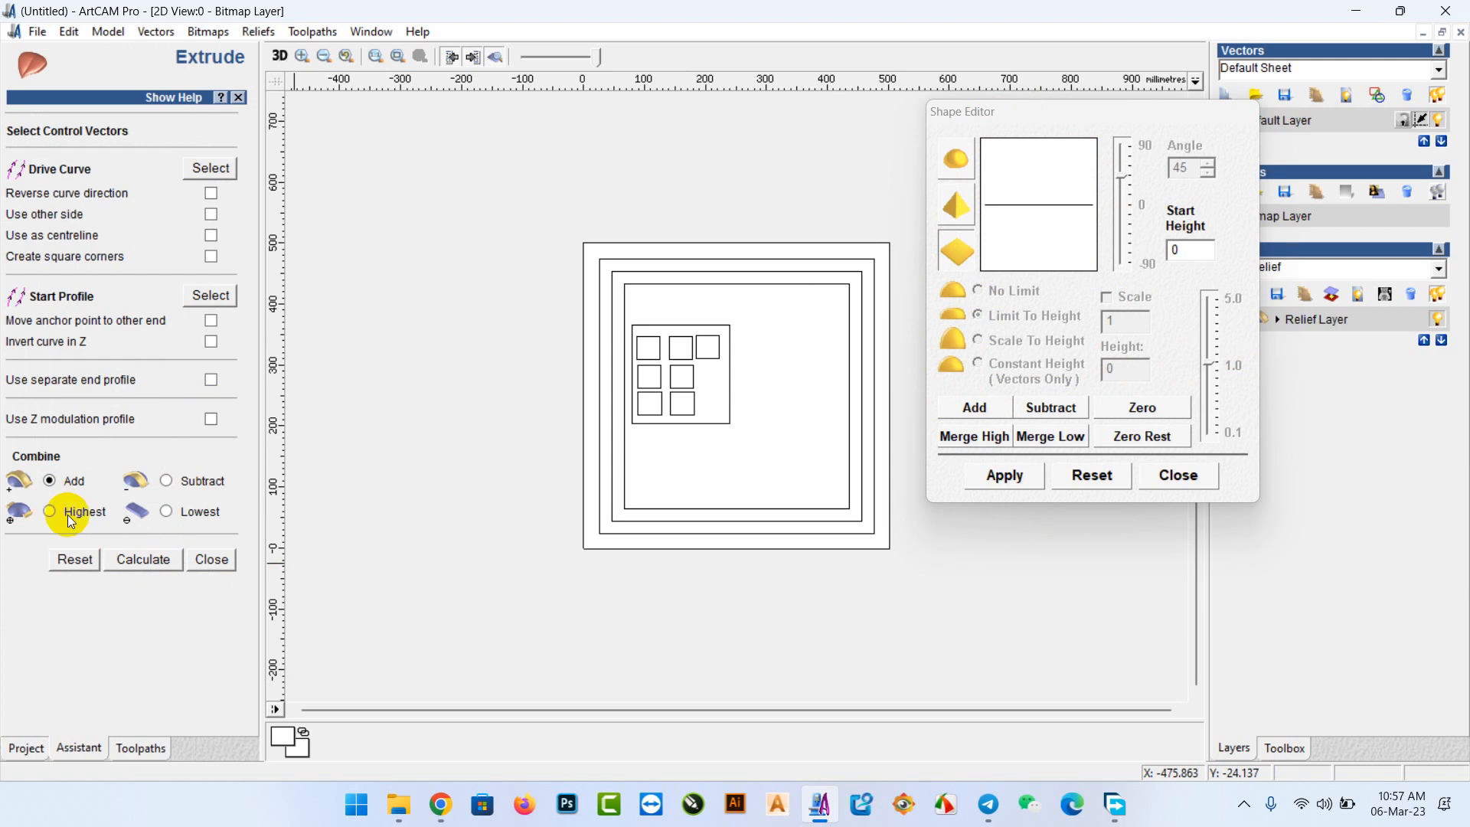
left_click(209, 562)
left_click(36, 646)
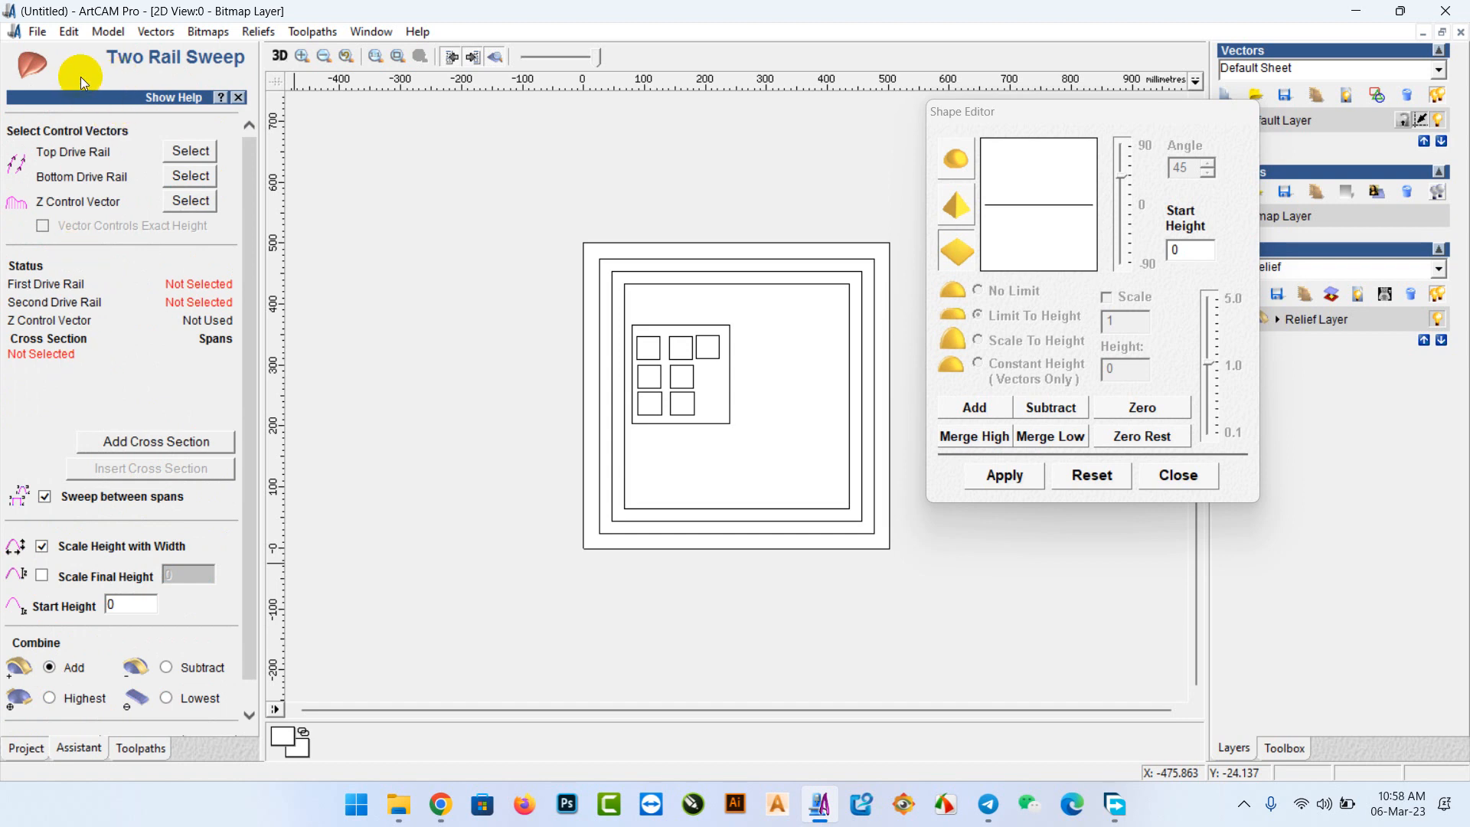
scroll(187, 176, "down", 2)
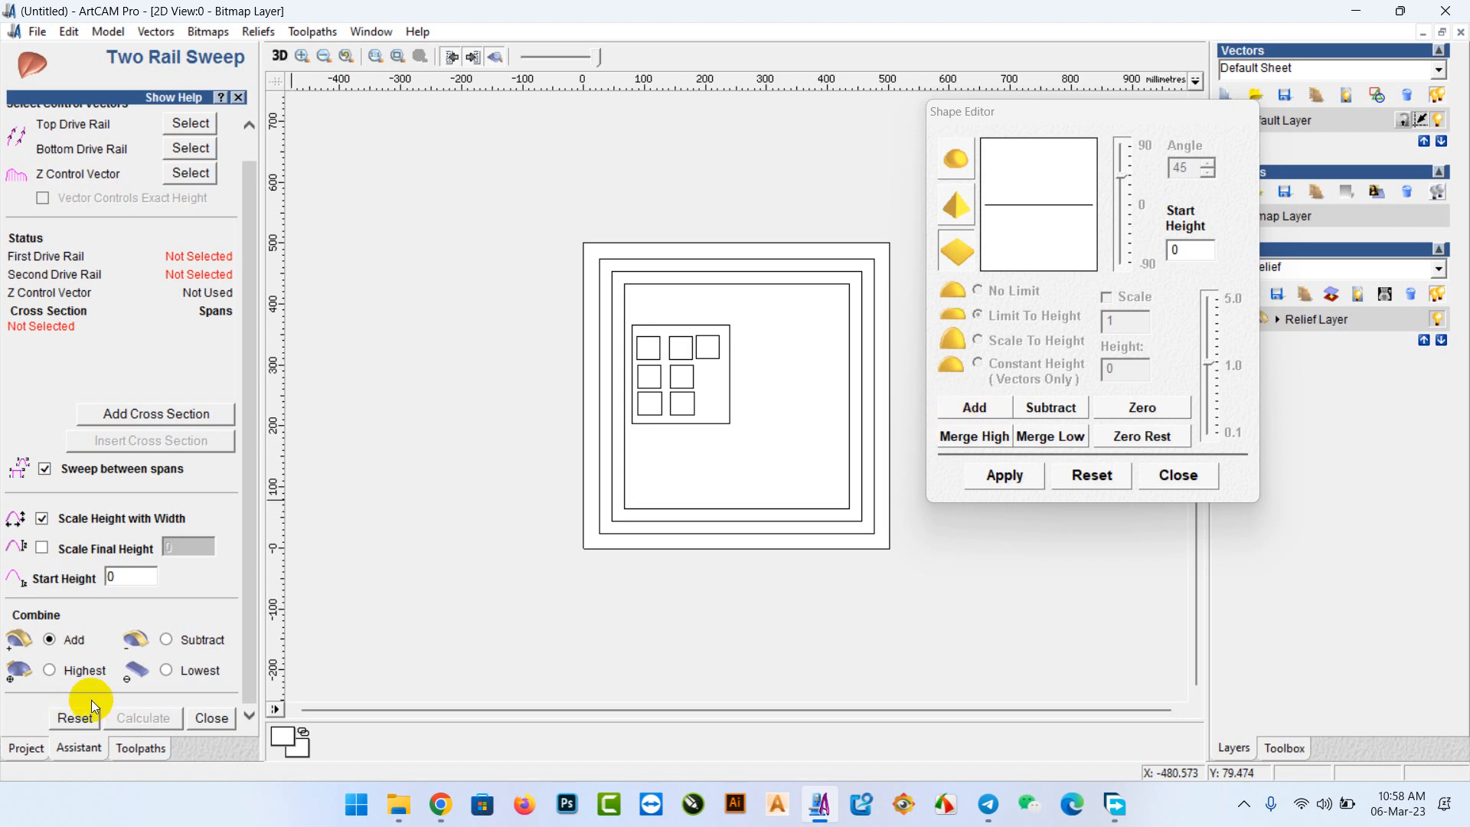
left_click(212, 717)
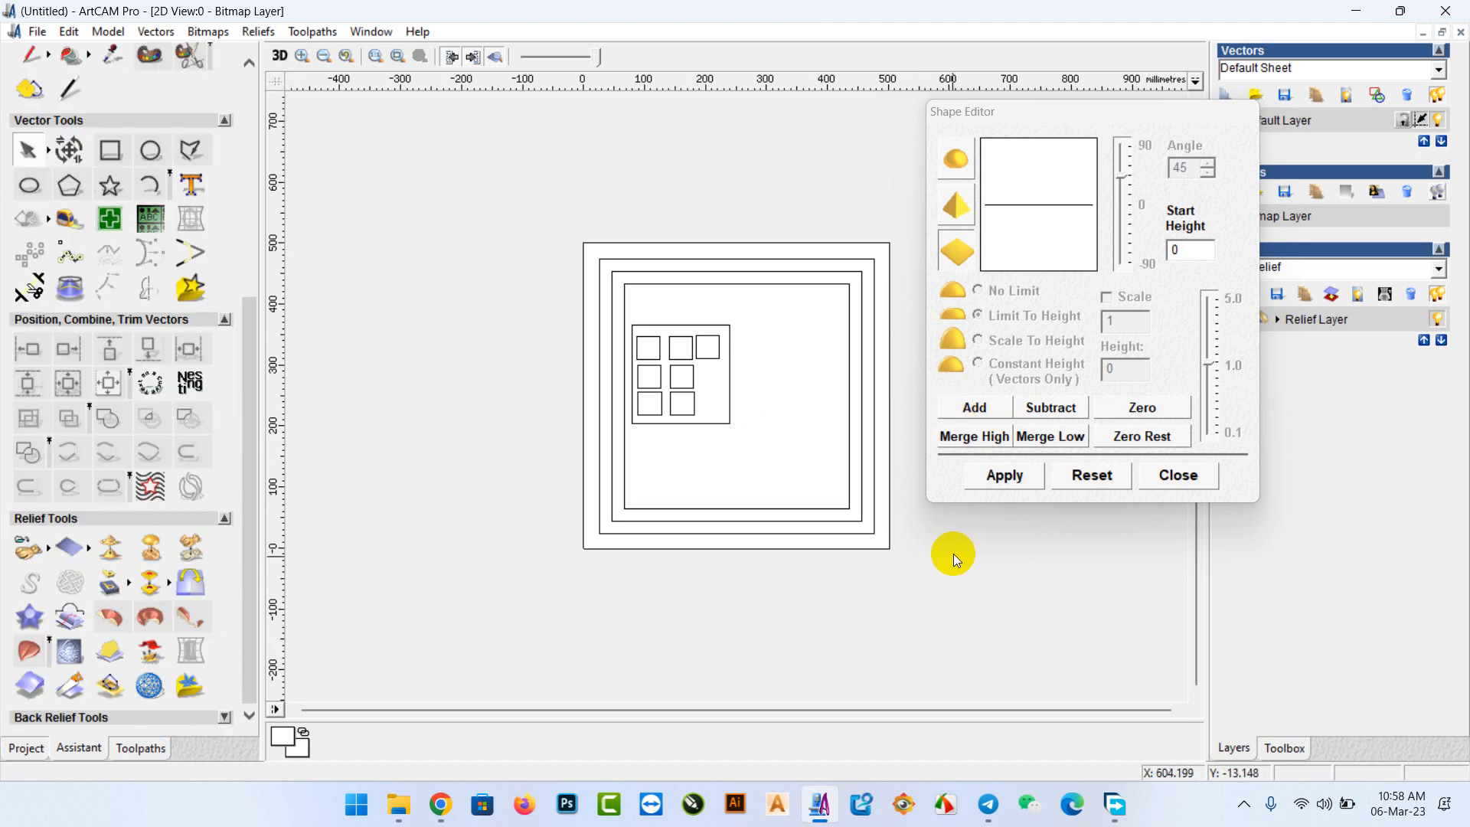
Close the Shape Editor.
left_click(1161, 476)
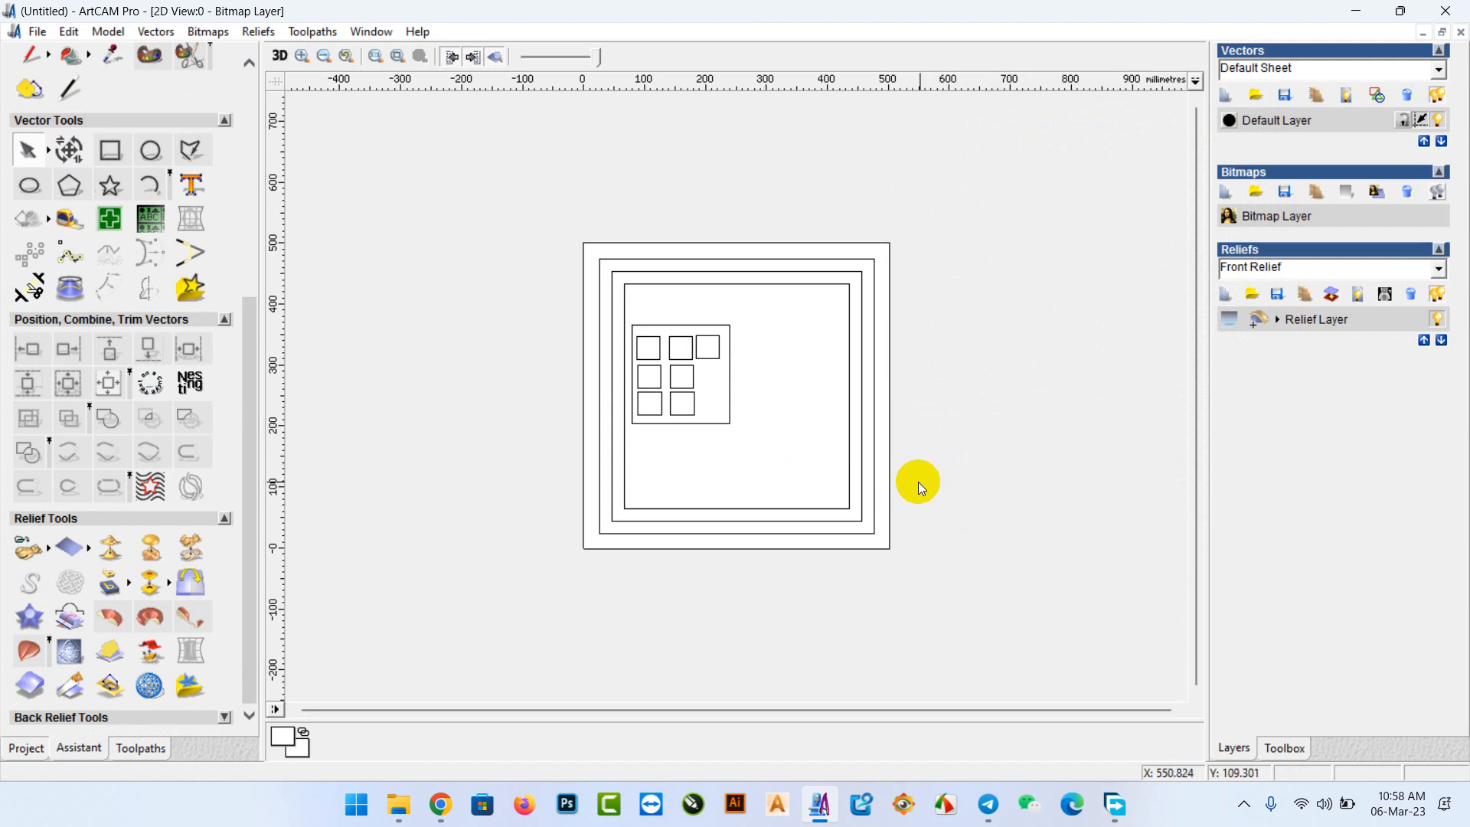
left_click(1243, 802)
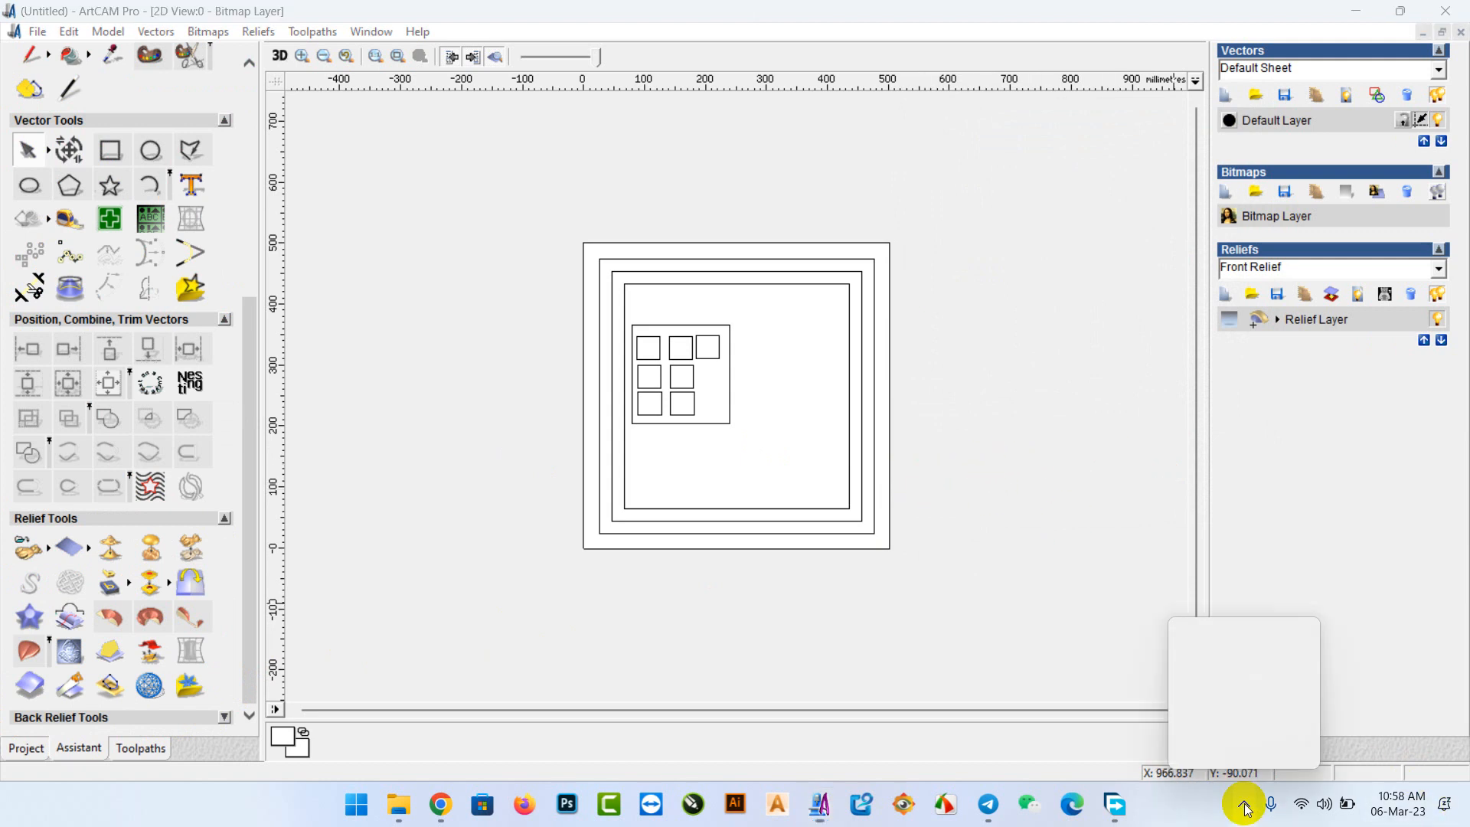